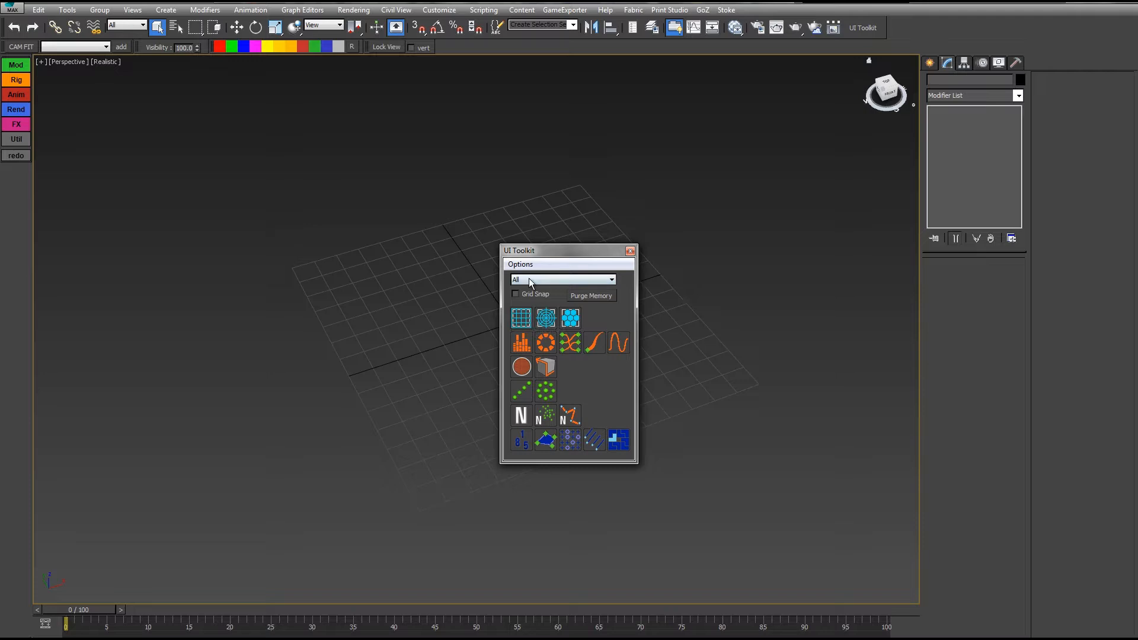
Step: Switch the UI Toolkit to the Others category and move it beside the command panel
{"action": "left_click", "coordinate": [529, 278]}
{"action": "left_click", "coordinate": [528, 313]}
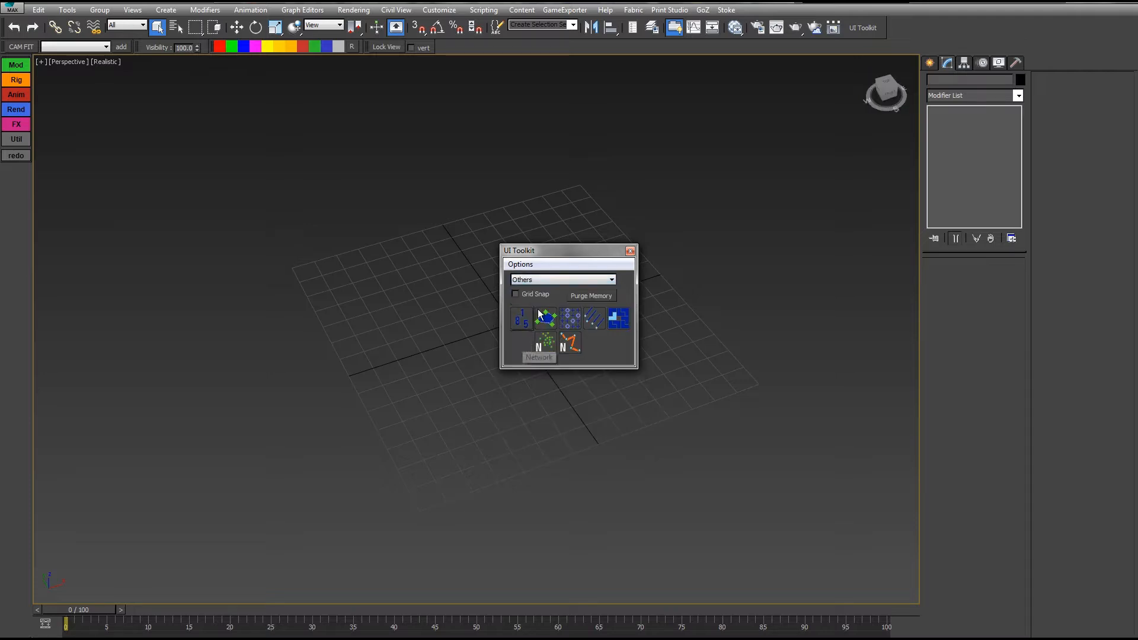
{"action": "left_click_drag", "start_coordinate": [595, 252], "coordinate": [840, 175]}
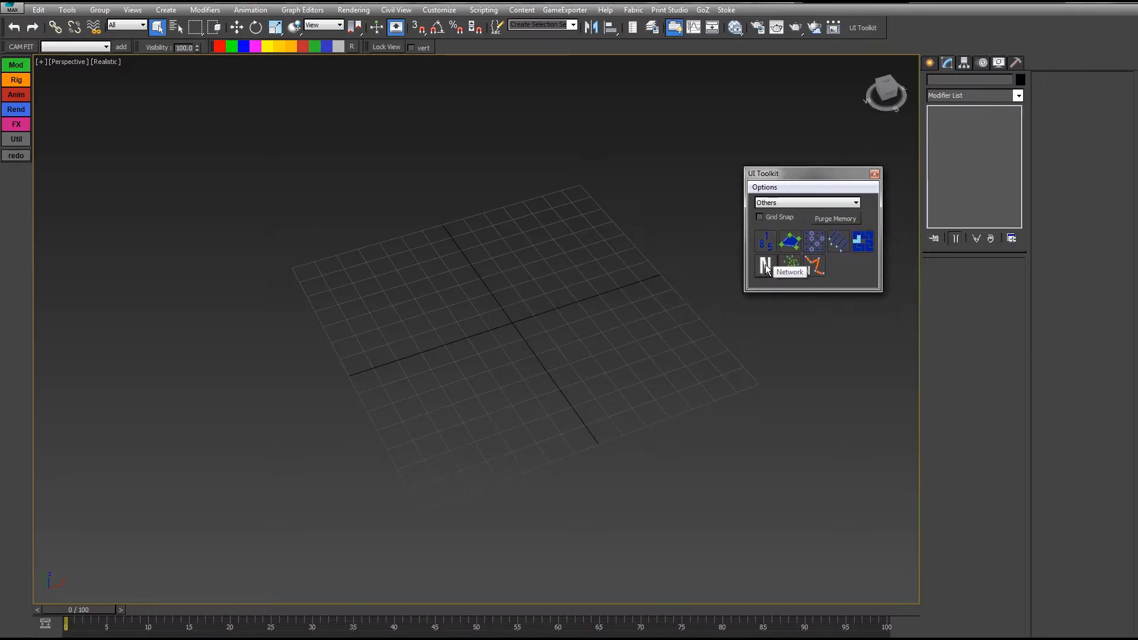
Step: Create a Network line of 15 dots starting at the grid origin
{"action": "left_click", "coordinate": [766, 267]}
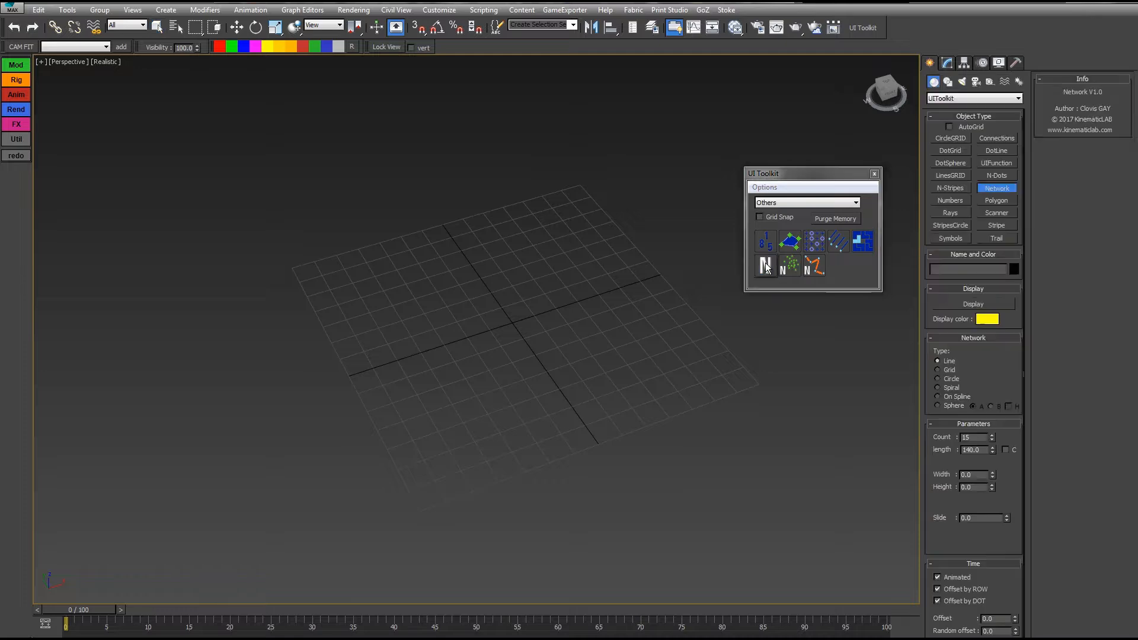
{"action": "left_click", "coordinate": [514, 320]}
{"action": "left_click", "coordinate": [514, 386]}
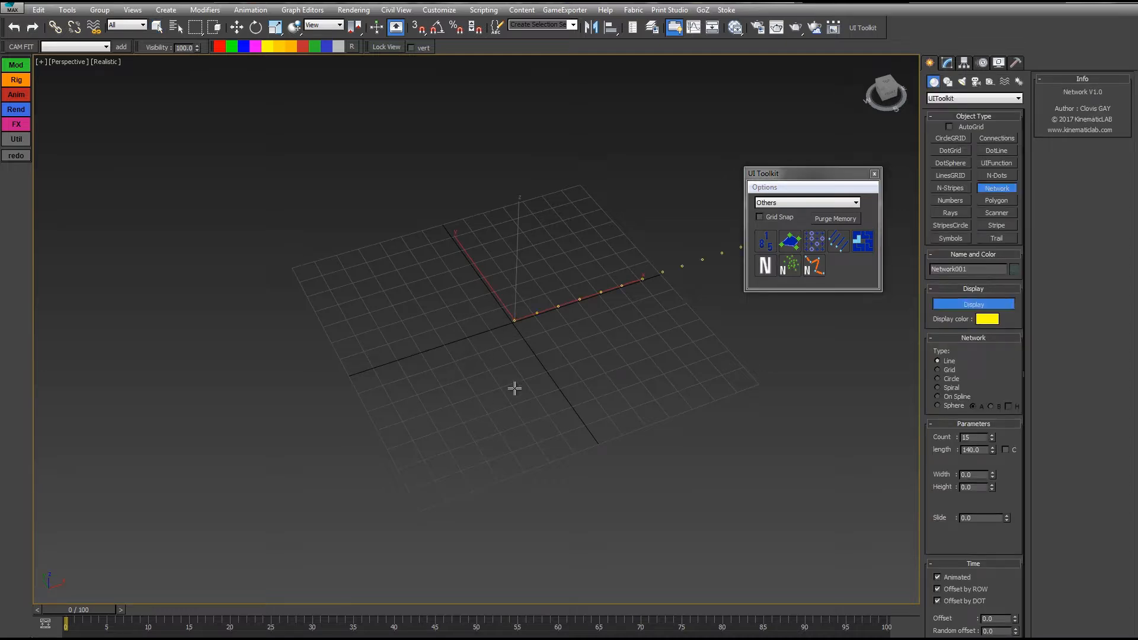
{"action": "middle_click_drag", "start_coordinate": [592, 348], "coordinate": [458, 402], "text": "alt"}
{"action": "right_click", "coordinate": [484, 405]}
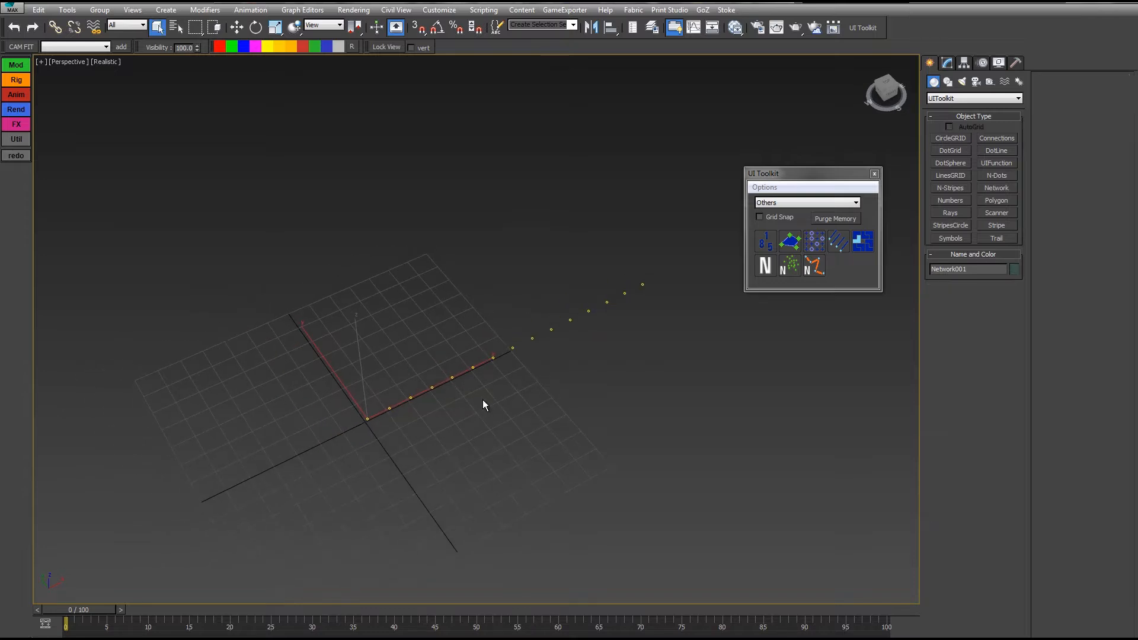
{"action": "middle_click_drag", "start_coordinate": [615, 408], "coordinate": [611, 374], "text": "alt"}
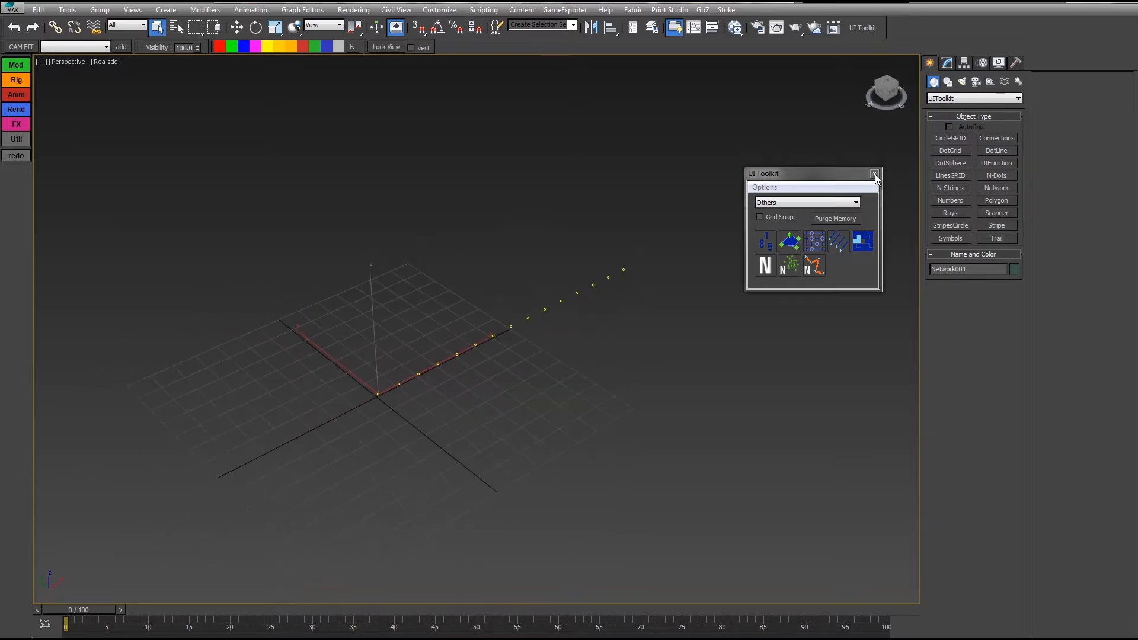
Step: Close the UI Toolkit window and bring up Network001's parameters
{"action": "left_click_drag", "start_coordinate": [855, 180], "coordinate": [792, 115]}
{"action": "left_click", "coordinate": [811, 108]}
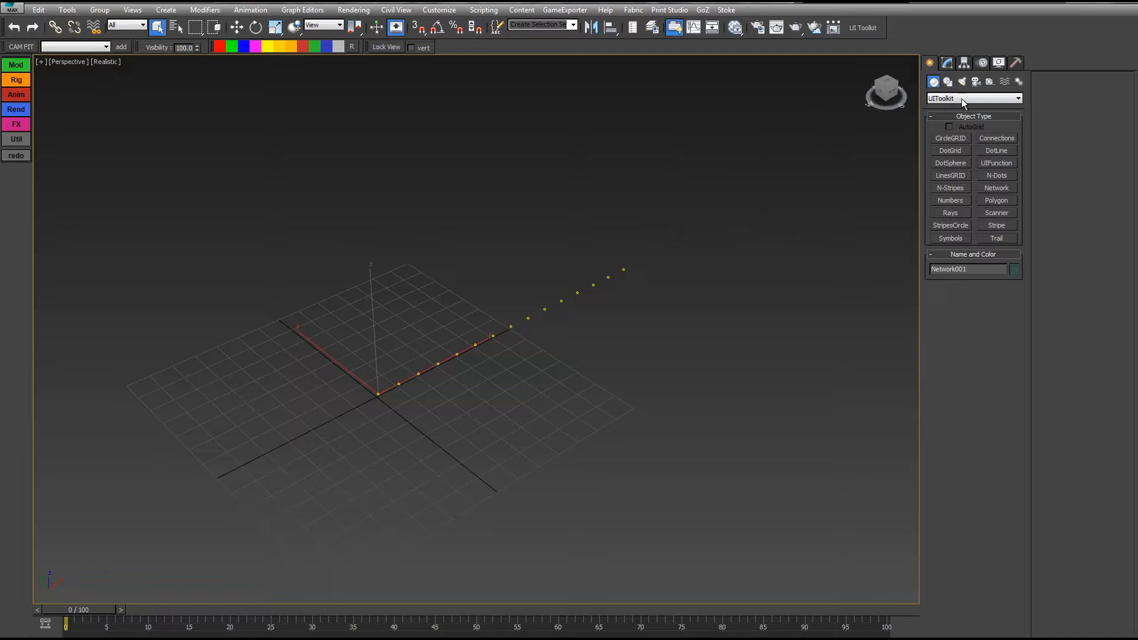
{"action": "left_click", "coordinate": [946, 62]}
Step: Shrink the modifier stack and orbit the view to level the grid around the network
{"action": "middle_click_drag", "start_coordinate": [723, 282], "coordinate": [866, 308]}
{"action": "left_click_drag", "start_coordinate": [967, 251], "coordinate": [967, 187]}
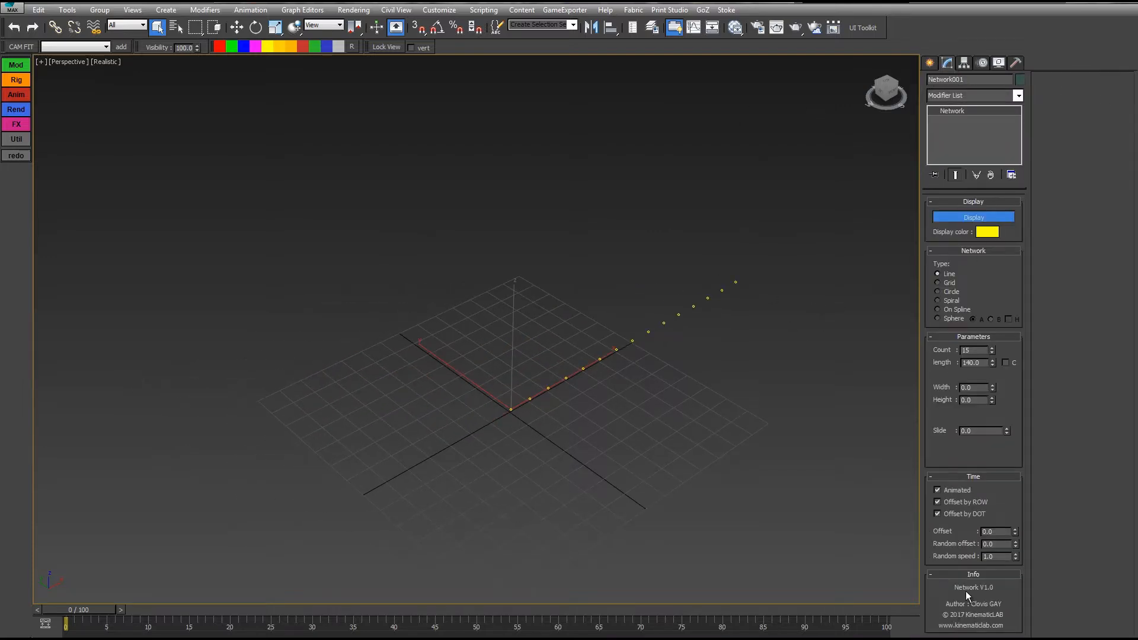
{"action": "middle_click_drag", "start_coordinate": [683, 323], "coordinate": [639, 309], "text": "alt"}
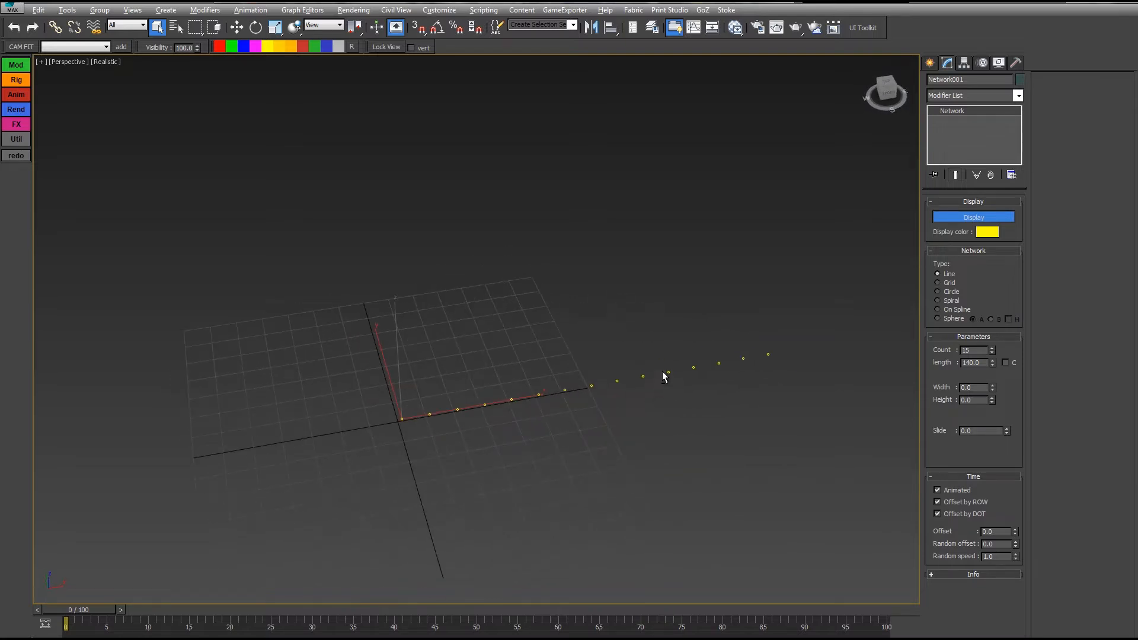
{"action": "middle_click_drag", "start_coordinate": [664, 376], "coordinate": [593, 342], "text": "alt"}
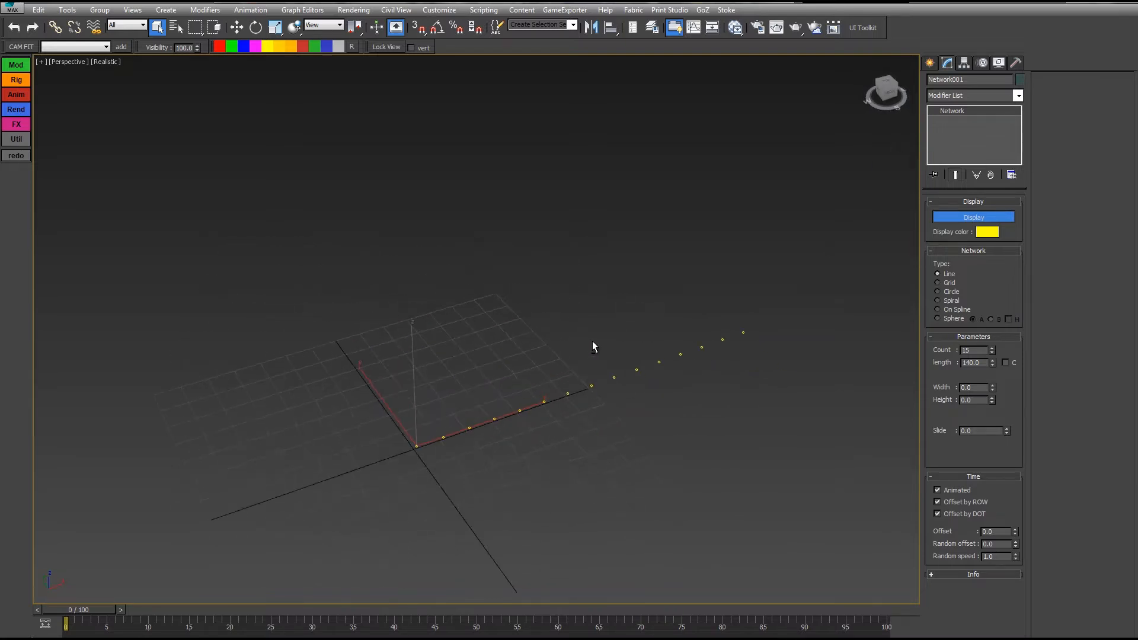
{"action": "mouse_move", "coordinate": [656, 295]}
{"action": "middle_mouse_down", "text": "alt"}
{"action": "mouse_move", "coordinate": [646, 310]}
{"action": "mouse_move", "coordinate": [643, 300]}
{"action": "middle_mouse_up", "text": "alt"}
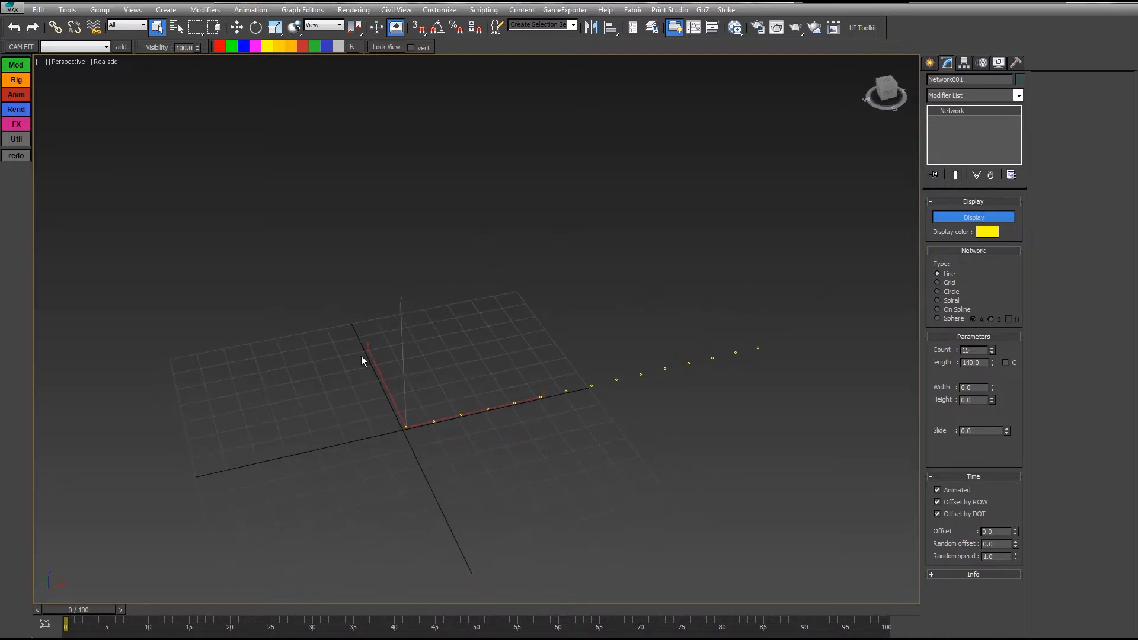
Step: Marquee-select Network001 over the grid so its rollouts appear
{"action": "left_click_drag", "start_coordinate": [278, 287], "coordinate": [620, 384]}
{"action": "left_click", "coordinate": [567, 141]}
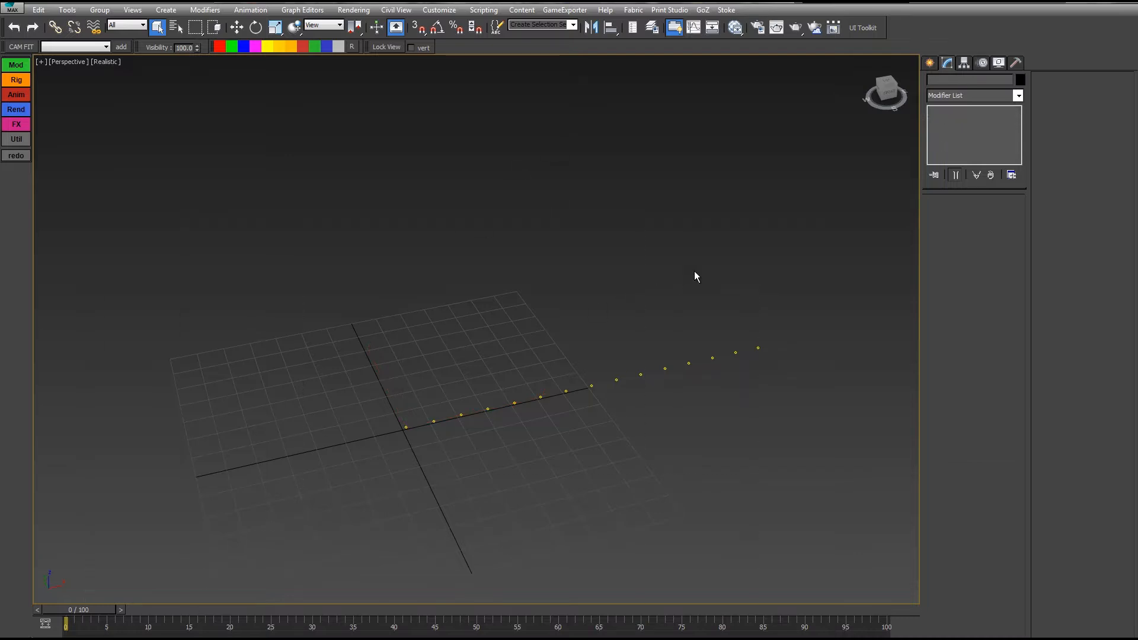
{"action": "left_click_drag", "start_coordinate": [113, 580], "coordinate": [113, 581]}
{"action": "left_click", "coordinate": [541, 223]}
{"action": "left_click_drag", "start_coordinate": [610, 193], "coordinate": [223, 541]}
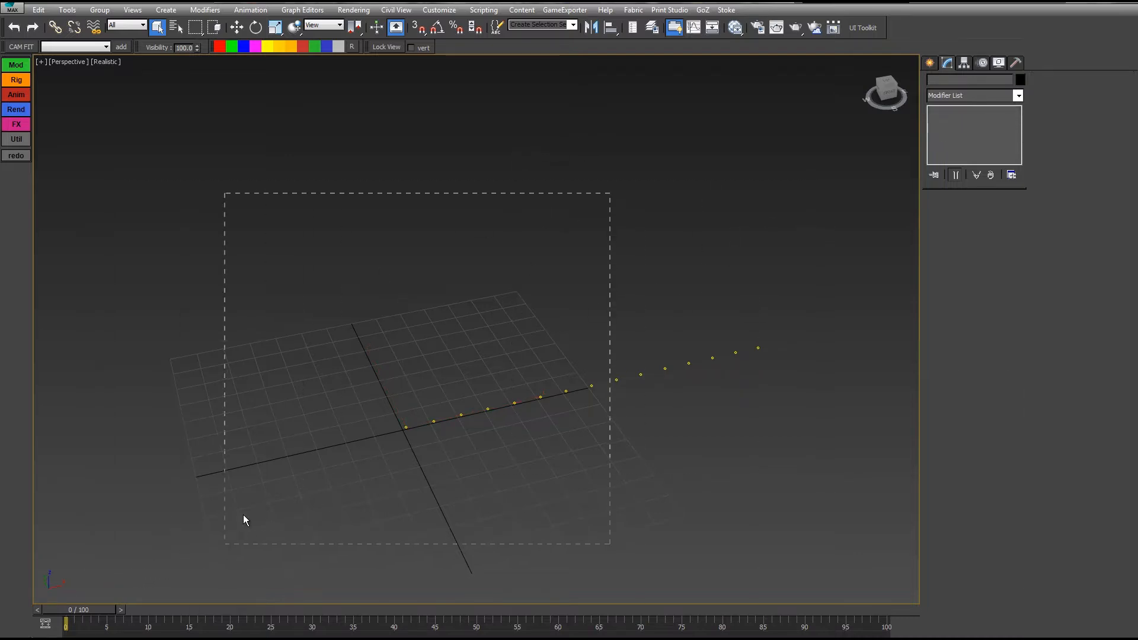
{"action": "left_click_drag", "start_coordinate": [415, 414], "coordinate": [403, 446]}
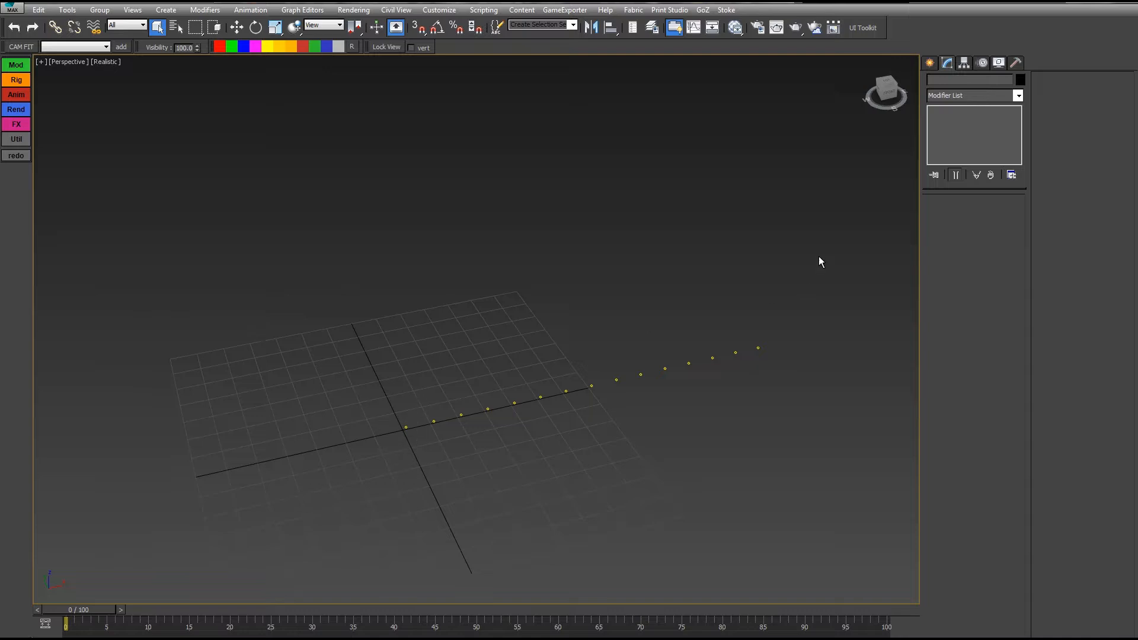
{"action": "left_click_drag", "start_coordinate": [818, 255], "coordinate": [205, 551]}
{"action": "middle_click_drag", "start_coordinate": [526, 250], "coordinate": [562, 256]}
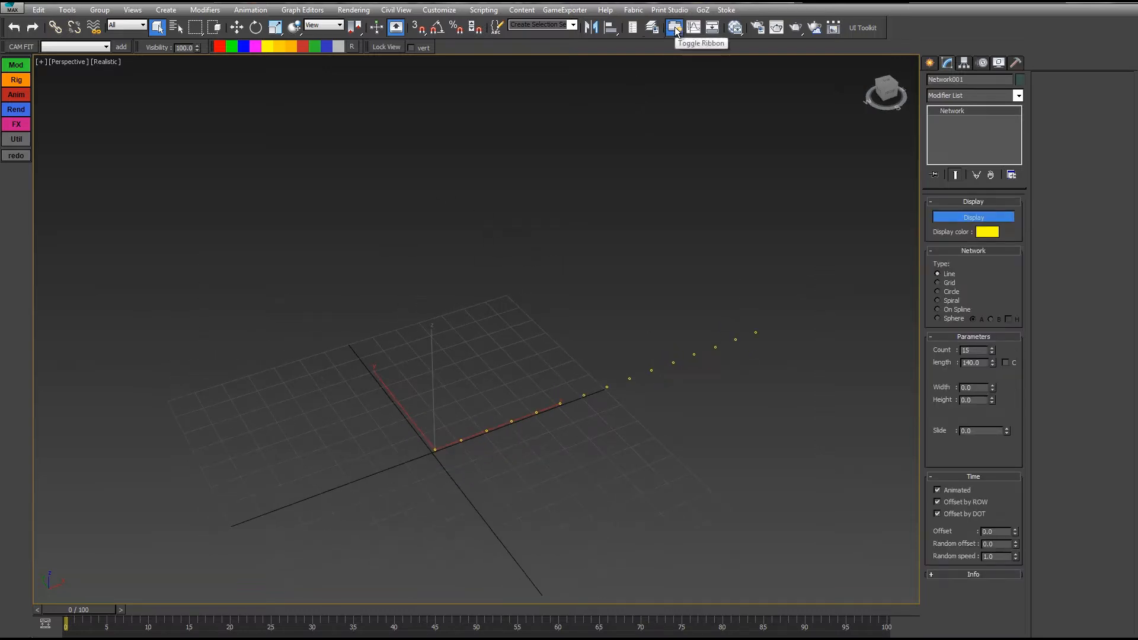
{"action": "left_click", "coordinate": [652, 28]}
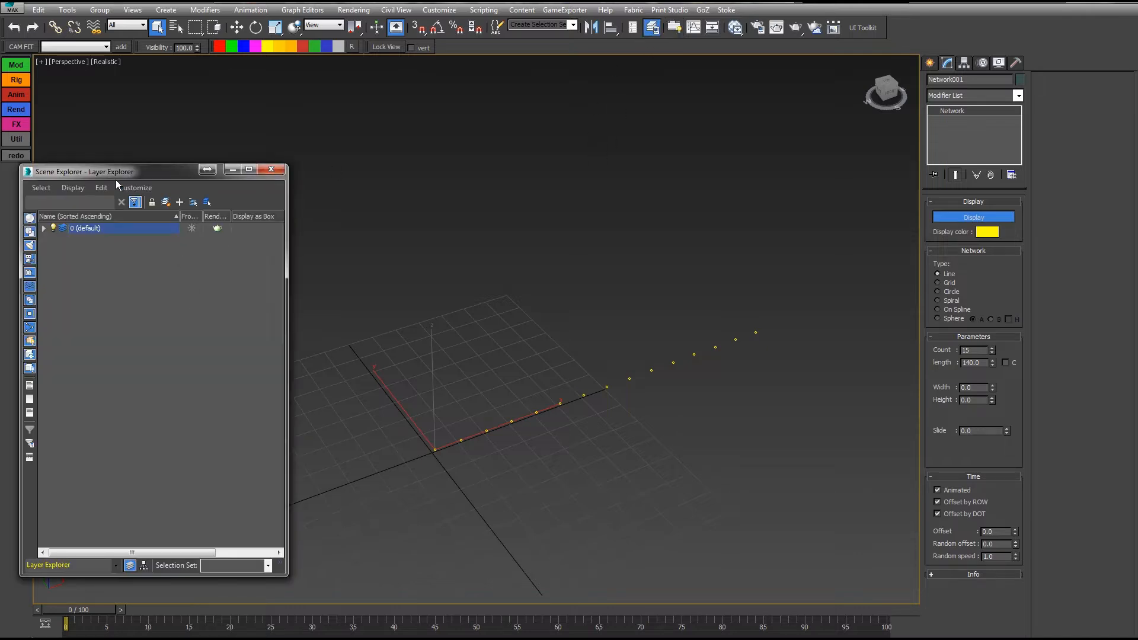
{"action": "left_click_drag", "start_coordinate": [117, 173], "coordinate": [170, 116]}
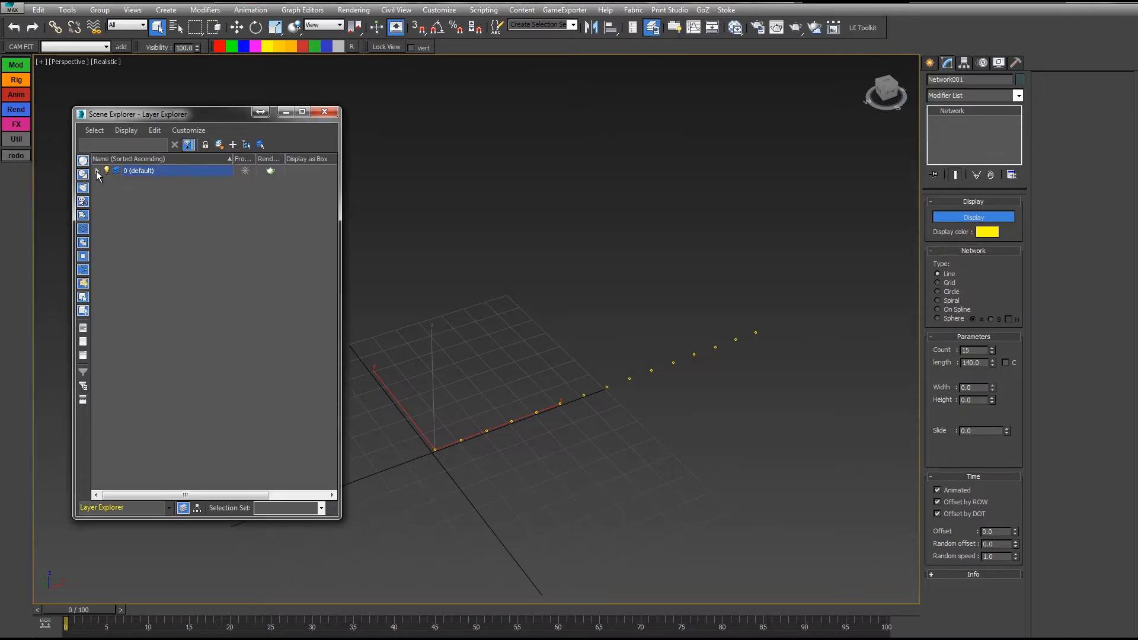
{"action": "left_click", "coordinate": [96, 171]}
{"action": "left_click_drag", "start_coordinate": [139, 110], "coordinate": [138, 87]}
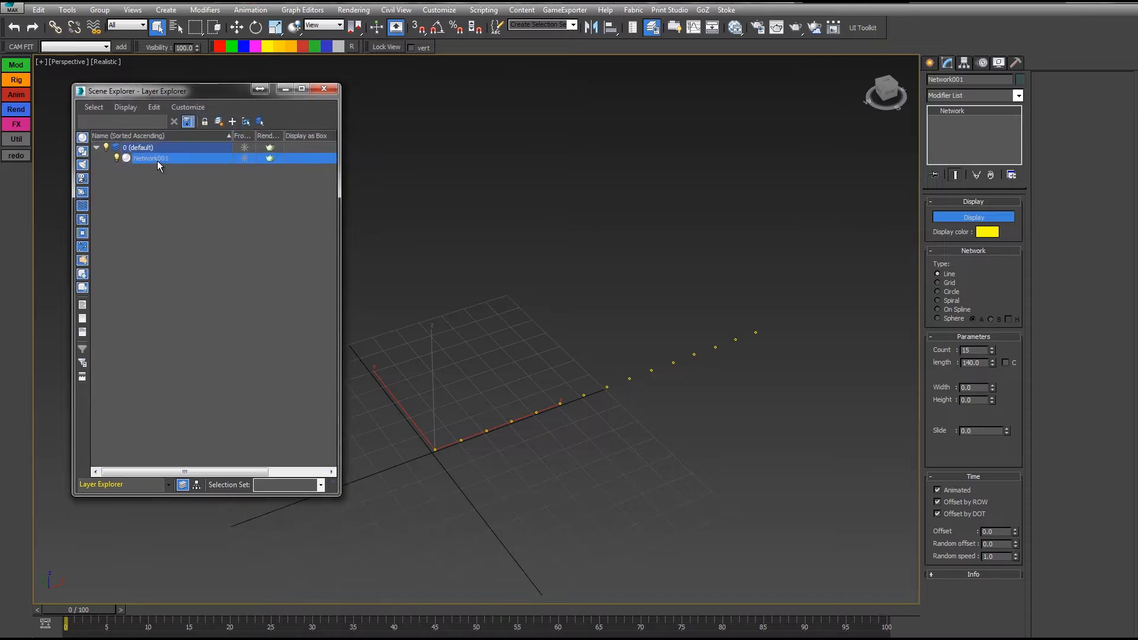
{"action": "left_click", "coordinate": [145, 215]}
{"action": "left_click", "coordinate": [148, 157]}
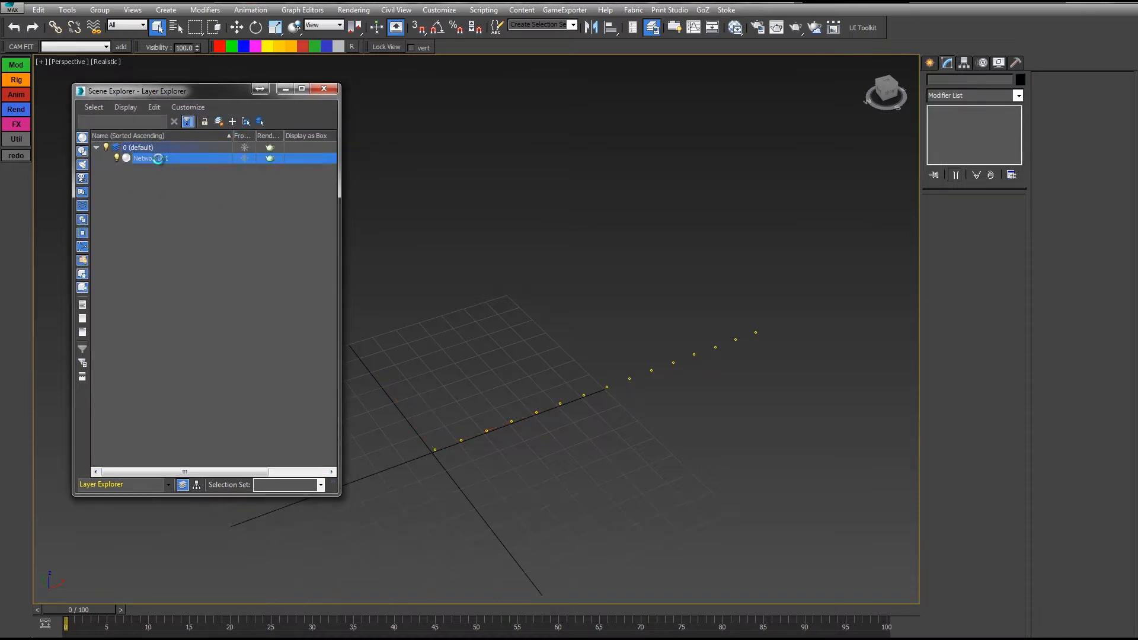
{"action": "middle_click_drag", "start_coordinate": [534, 302], "coordinate": [559, 306], "text": "alt"}
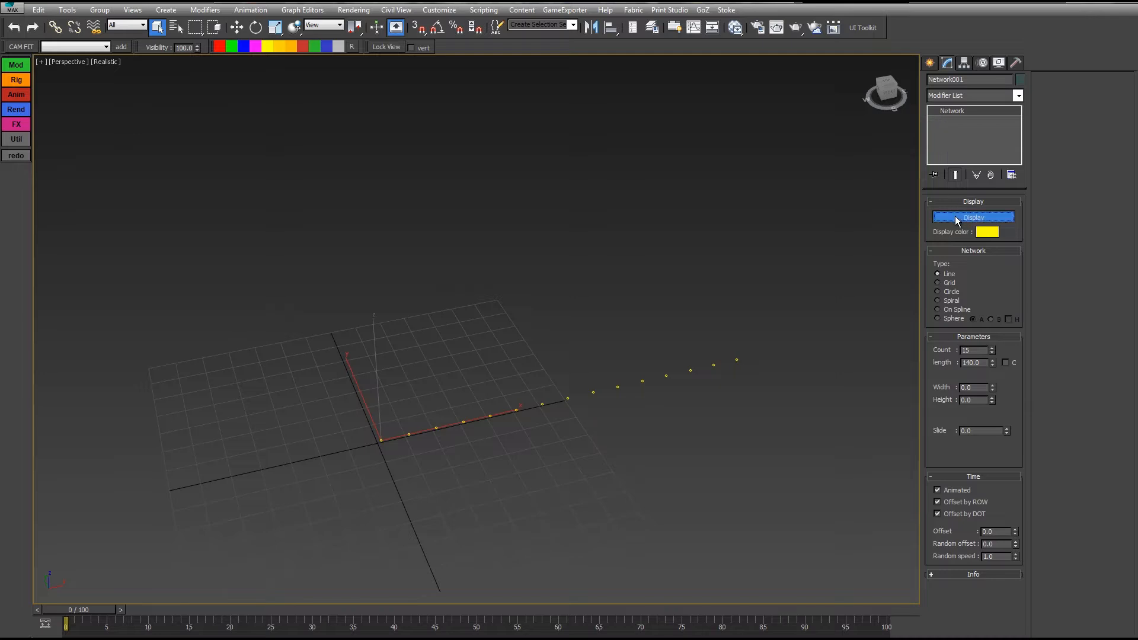
Step: Toggle Network001's dot display off and back on
{"action": "left_click", "coordinate": [955, 216]}
{"action": "middle_click_drag", "start_coordinate": [632, 382], "coordinate": [593, 296], "text": "alt"}
{"action": "left_click", "coordinate": [948, 219]}
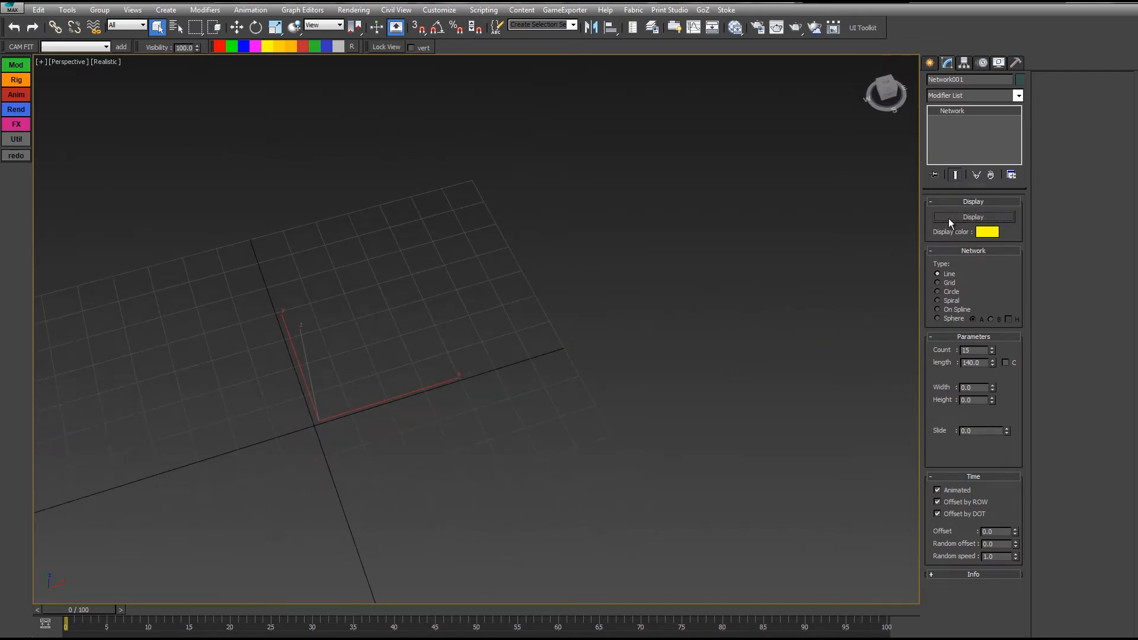
{"action": "left_click", "coordinate": [950, 218]}
{"action": "left_click", "coordinate": [955, 218]}
{"action": "left_click", "coordinate": [955, 217]}
{"action": "middle_click_drag", "start_coordinate": [682, 267], "coordinate": [487, 396], "text": "alt"}
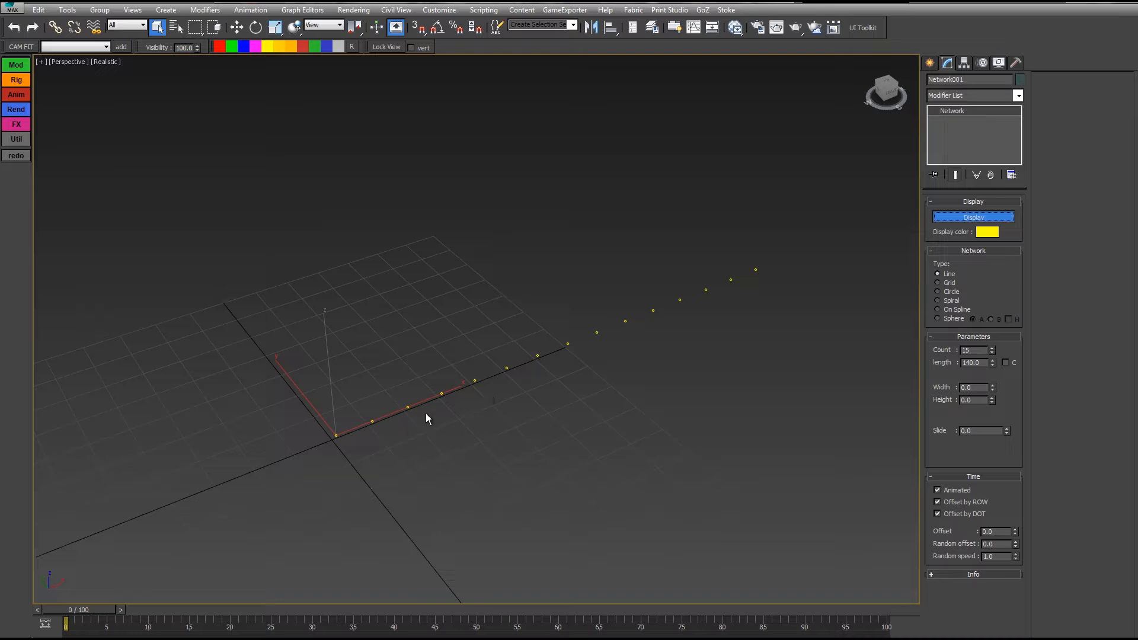
Step: Change the dots' display colour to a yellow-orange, hue about 36
{"action": "left_click", "coordinate": [989, 231]}
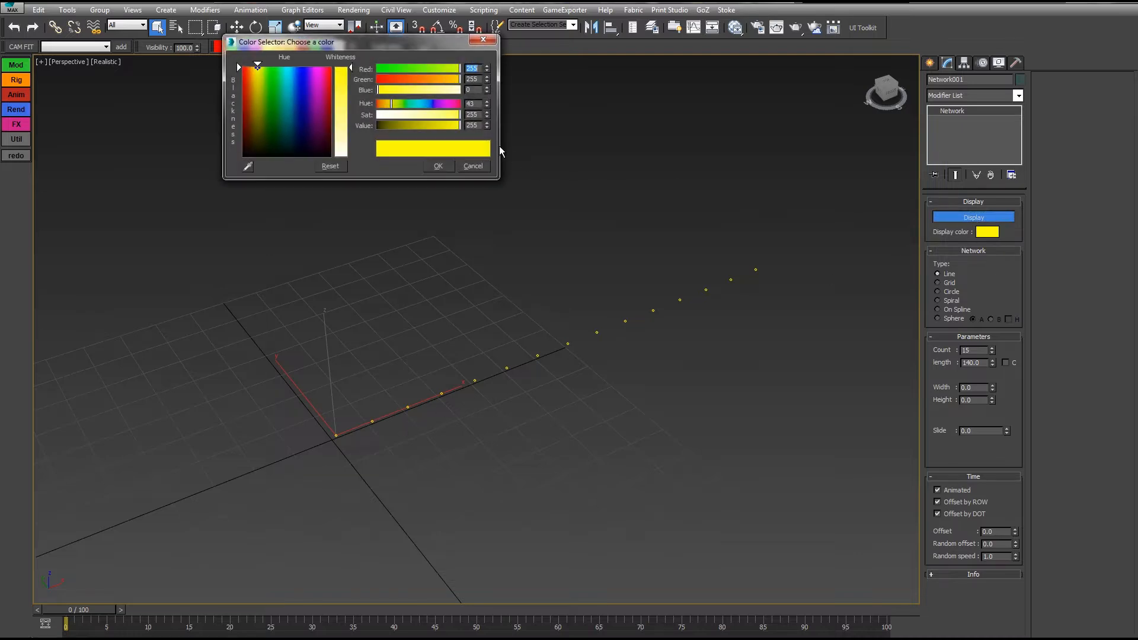
{"action": "left_click", "coordinate": [433, 105]}
{"action": "left_click_drag", "start_coordinate": [417, 105], "coordinate": [384, 104]}
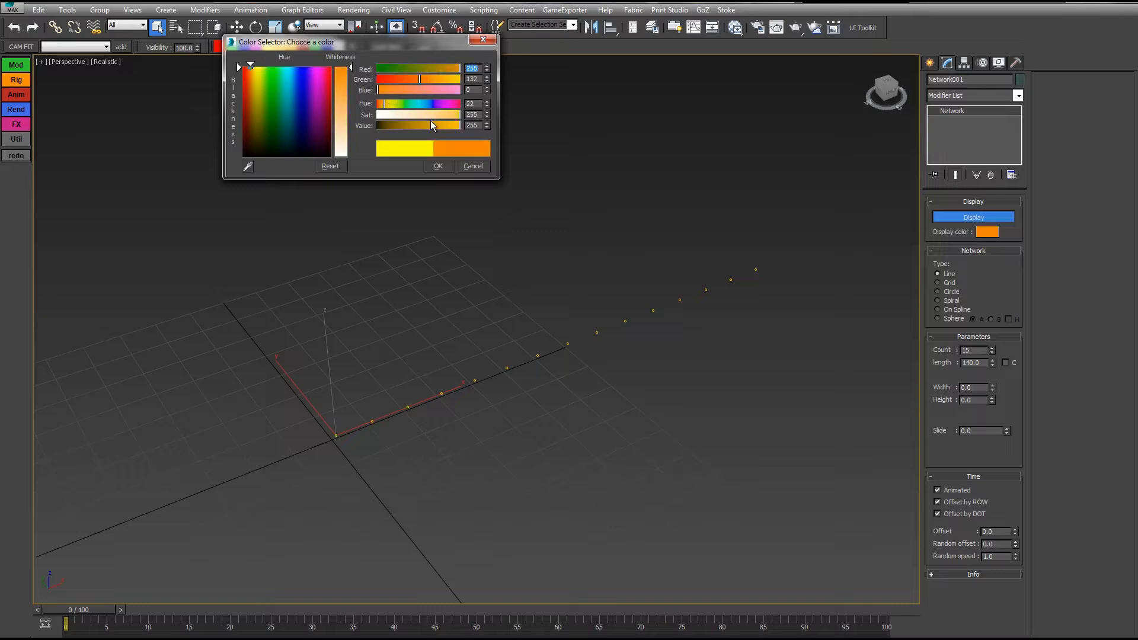
{"action": "left_click", "coordinate": [389, 103]}
{"action": "left_click", "coordinate": [438, 166]}
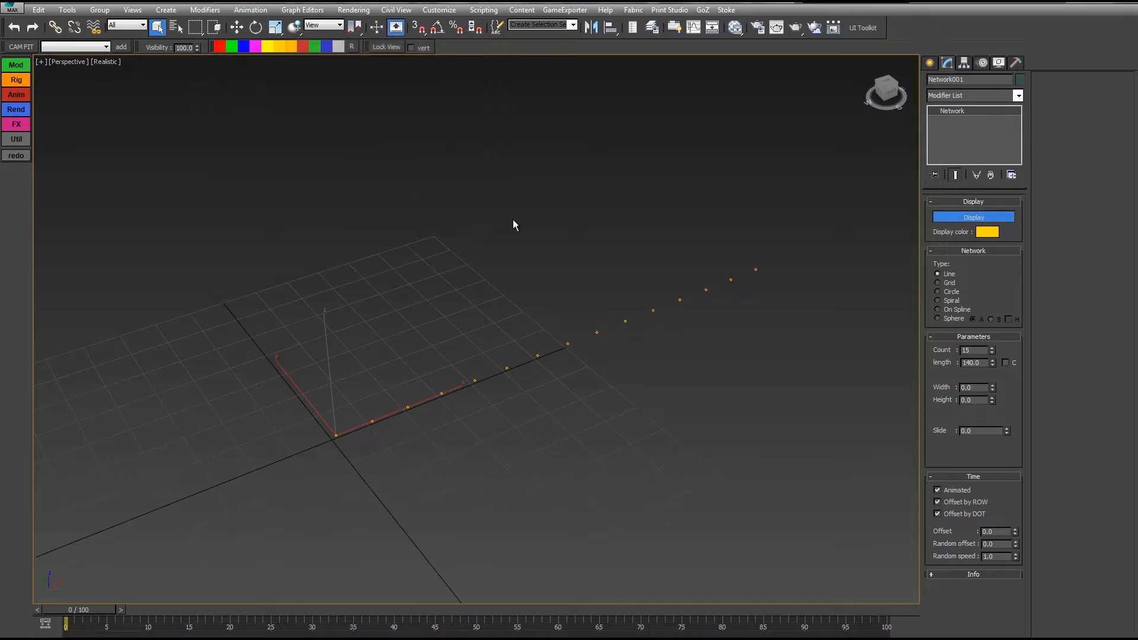
Step: Reopen the Network type settings and switch the layout to Grid
{"action": "middle_click_drag", "start_coordinate": [513, 223], "coordinate": [585, 283], "text": "alt"}
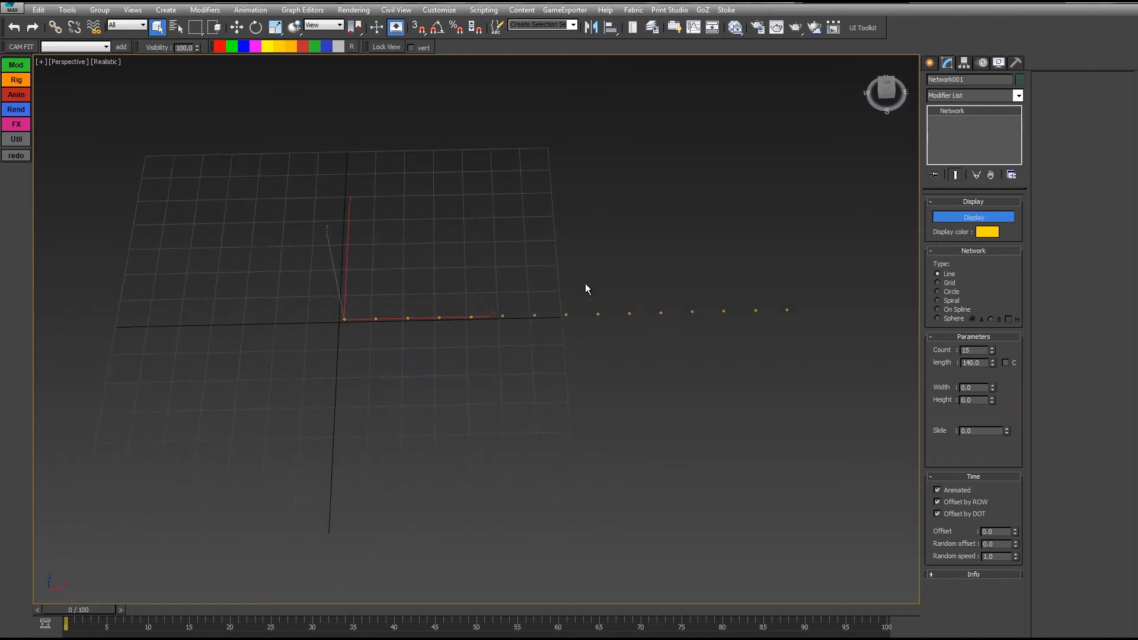
{"action": "left_click", "coordinate": [937, 251]}
{"action": "left_click", "coordinate": [941, 253]}
{"action": "middle_click_drag", "start_coordinate": [707, 315], "coordinate": [739, 298], "text": "alt"}
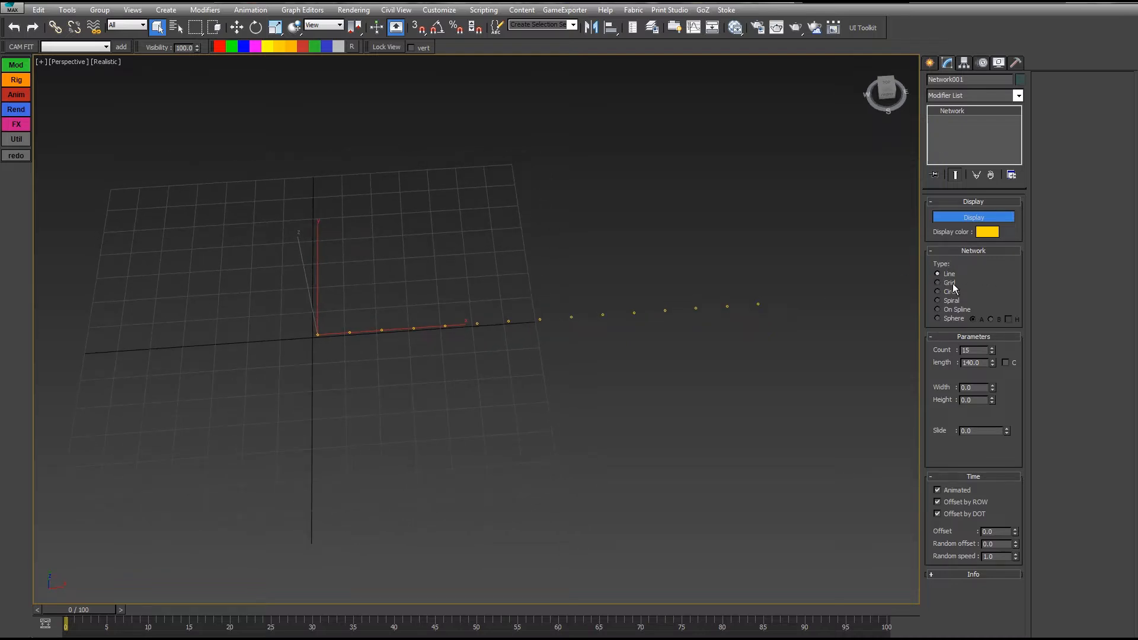
{"action": "left_click", "coordinate": [939, 285]}
{"action": "middle_click_drag", "start_coordinate": [702, 301], "coordinate": [681, 396]}
{"action": "scroll", "coordinate": [681, 397], "scroll_direction": "down", "scroll_amount": 3}
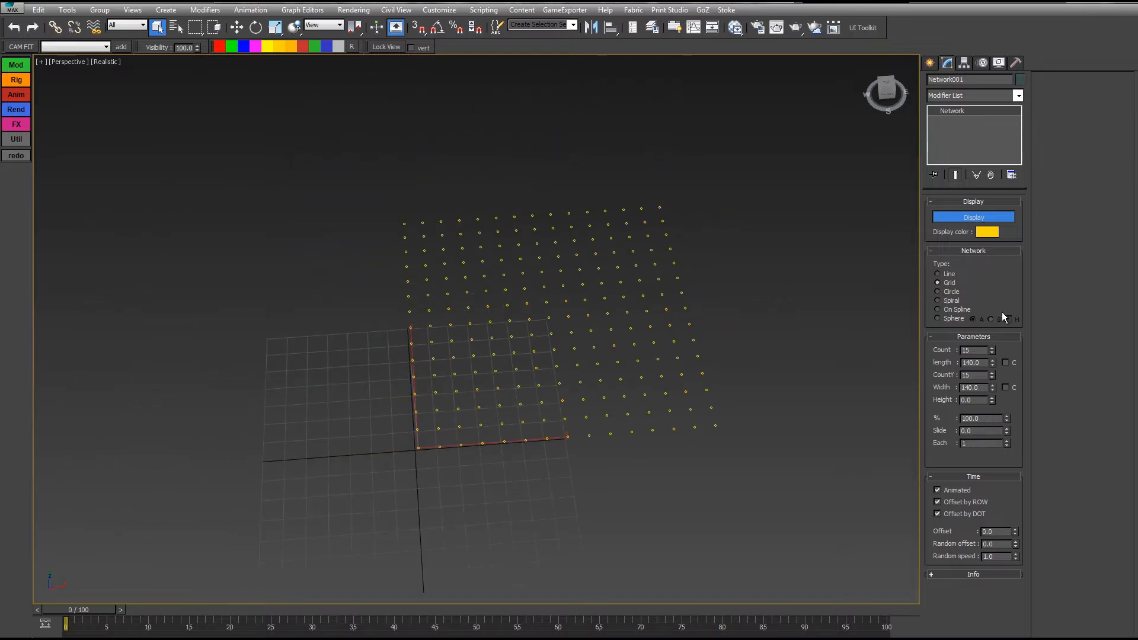
Step: Preview the Circle, Spiral and on-spline network layouts
{"action": "left_click", "coordinate": [948, 292]}
{"action": "left_click", "coordinate": [952, 301]}
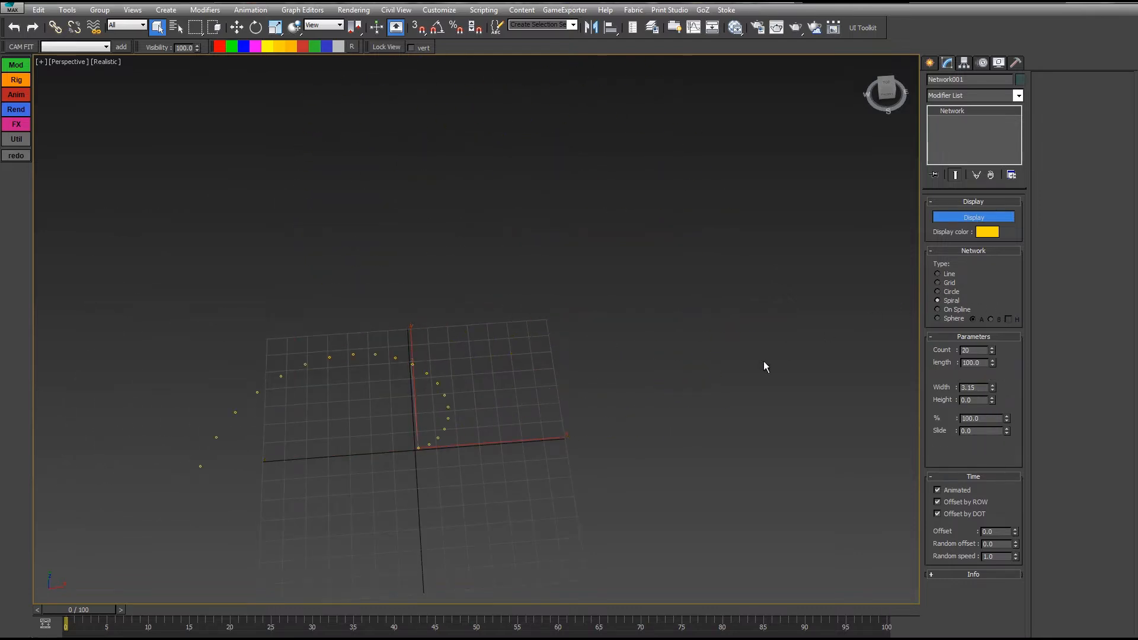
{"action": "middle_click_drag", "start_coordinate": [762, 363], "coordinate": [846, 320]}
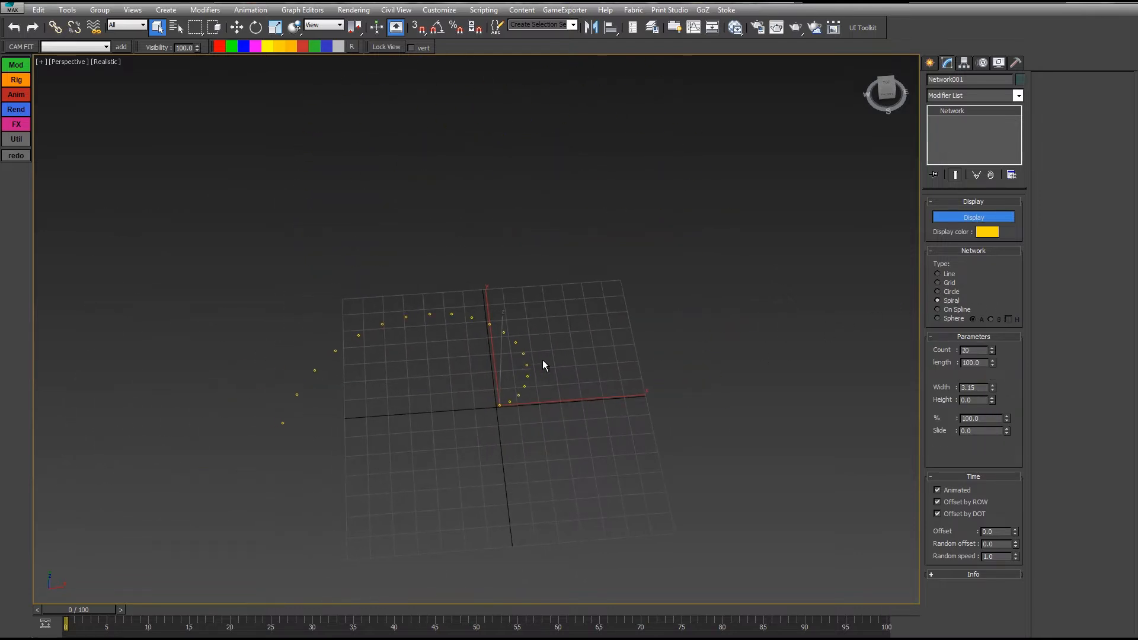
{"action": "middle_click_drag", "start_coordinate": [544, 362], "coordinate": [565, 367]}
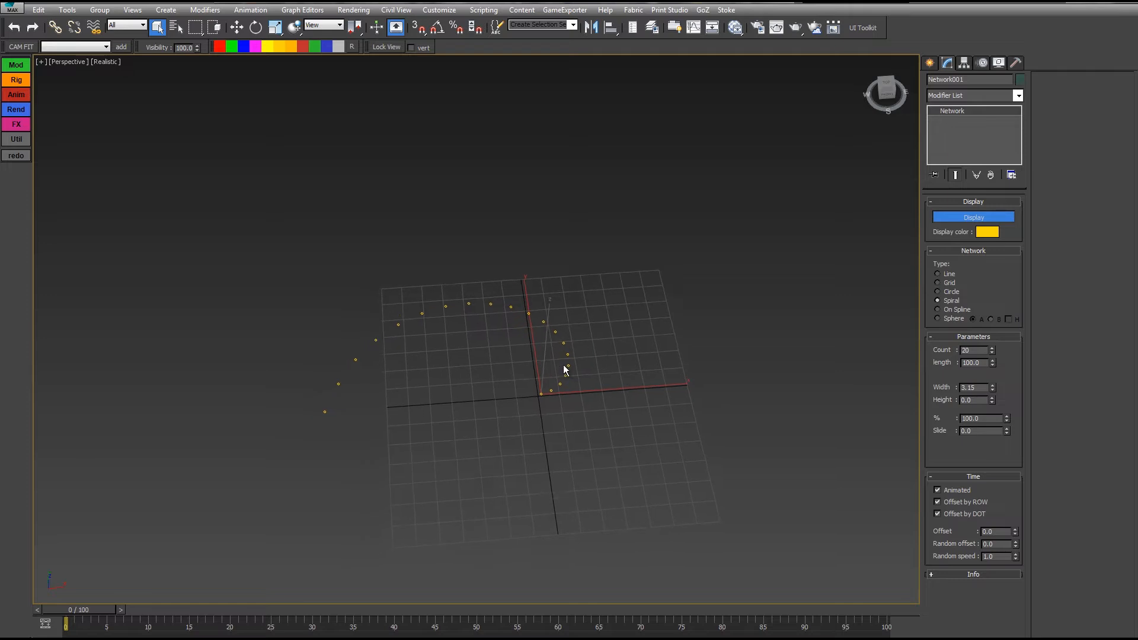
{"action": "left_click", "coordinate": [940, 309]}
Step: Switch the network to a Sphere of dots and cut it to a hemisphere
{"action": "left_click", "coordinate": [939, 318]}
{"action": "middle_click_drag", "start_coordinate": [750, 383], "coordinate": [745, 348], "text": "alt"}
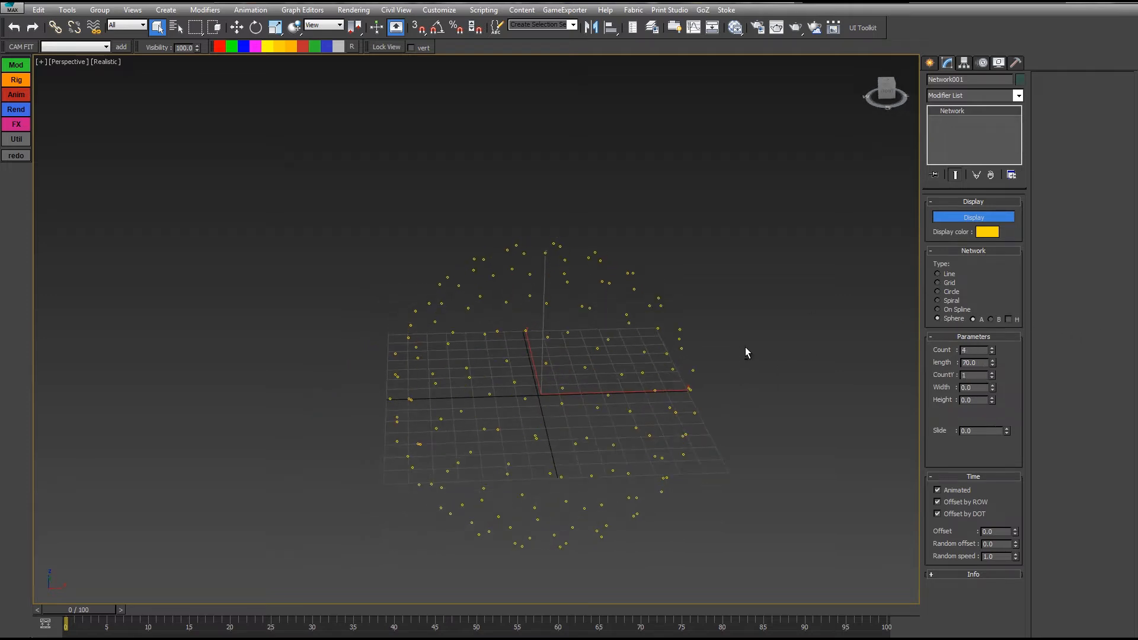
{"action": "middle_click_drag", "start_coordinate": [822, 334], "coordinate": [799, 294]}
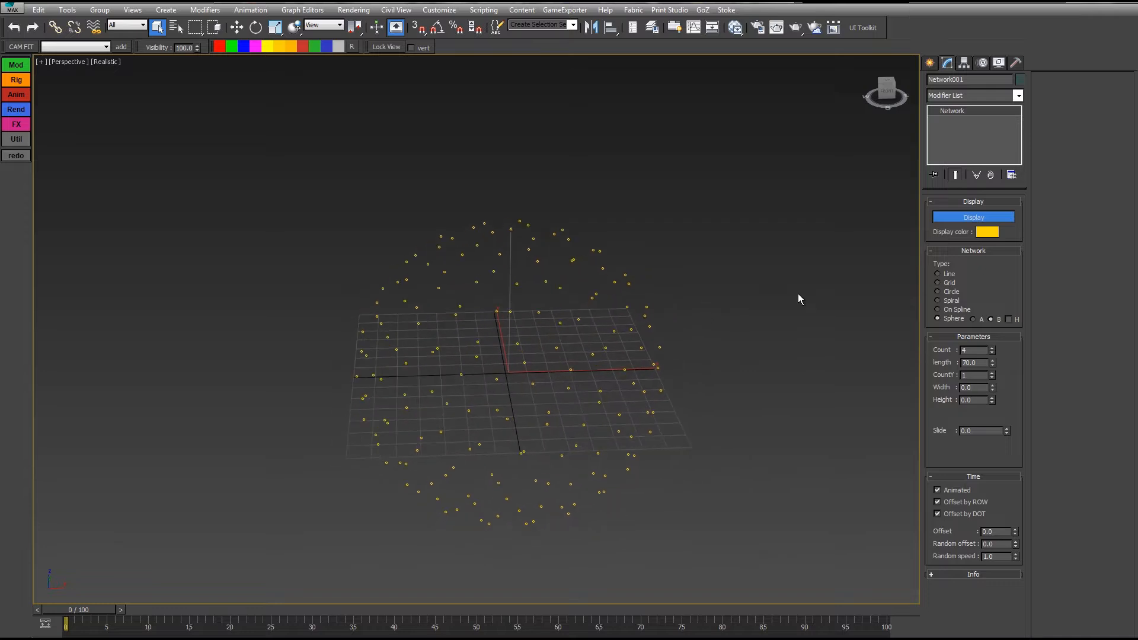
{"action": "middle_click_drag", "start_coordinate": [792, 346], "coordinate": [775, 405], "text": "alt"}
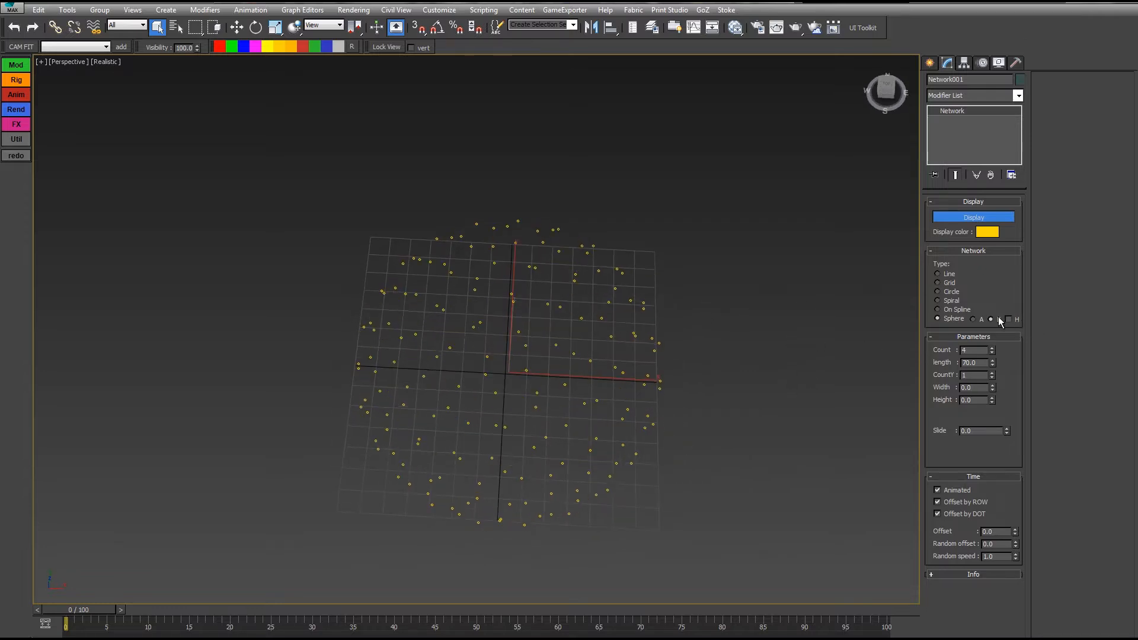
{"action": "left_click", "coordinate": [1008, 319]}
{"action": "middle_click_drag", "start_coordinate": [699, 373], "coordinate": [698, 313], "text": "alt"}
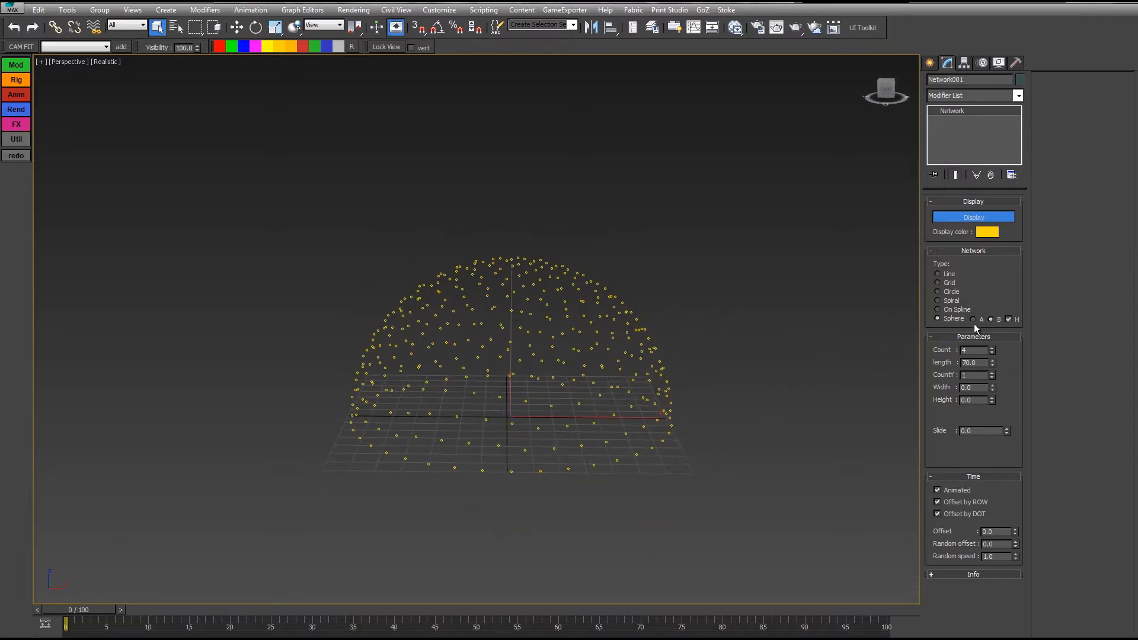
{"action": "middle_click_drag", "start_coordinate": [865, 365], "coordinate": [864, 350], "text": "alt"}
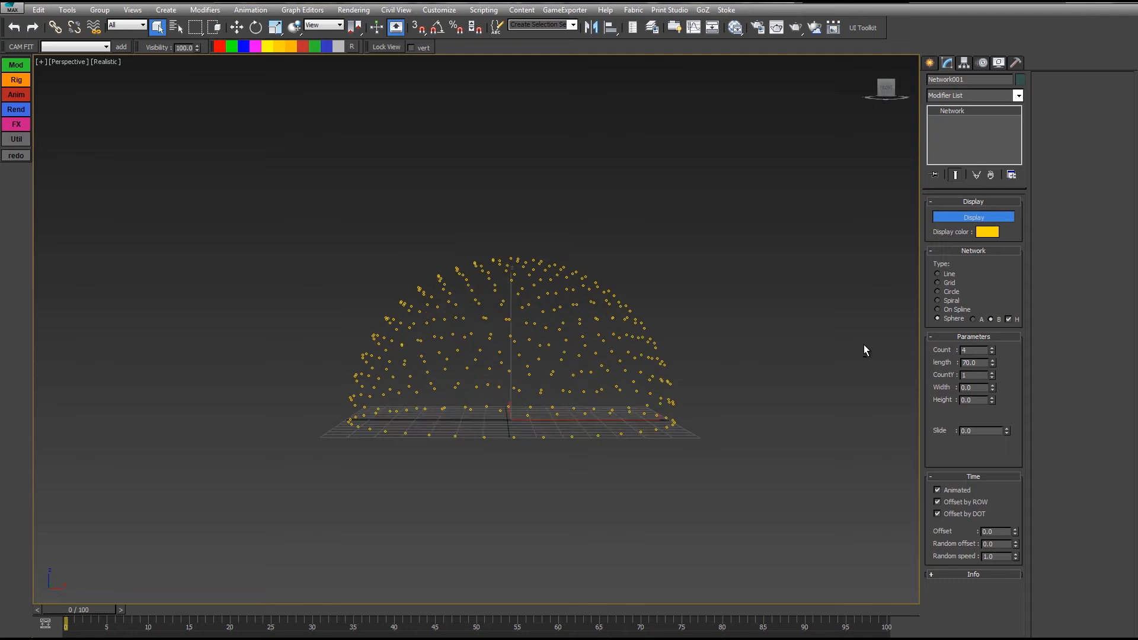
Step: Restore the full sphere, try its ringed variant, then return to a Line of dots
{"action": "left_click", "coordinate": [1008, 319]}
{"action": "left_click", "coordinate": [973, 319]}
{"action": "middle_click_drag", "start_coordinate": [733, 255], "coordinate": [742, 319], "text": "alt"}
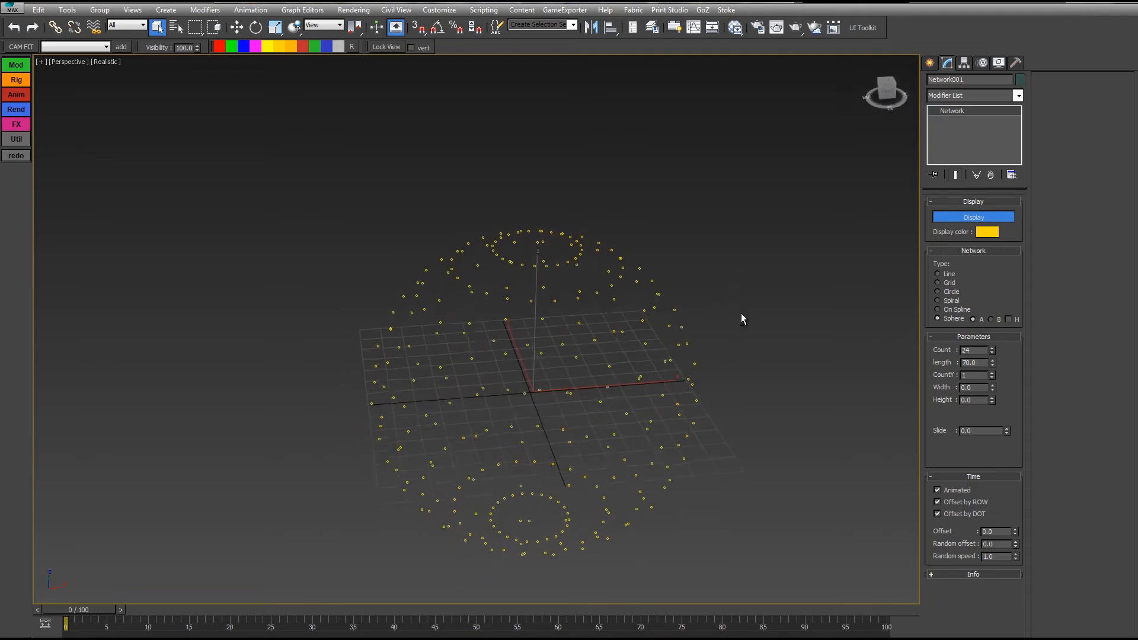
{"action": "left_click", "coordinate": [938, 274]}
{"action": "middle_click_drag", "start_coordinate": [815, 286], "coordinate": [737, 304]}
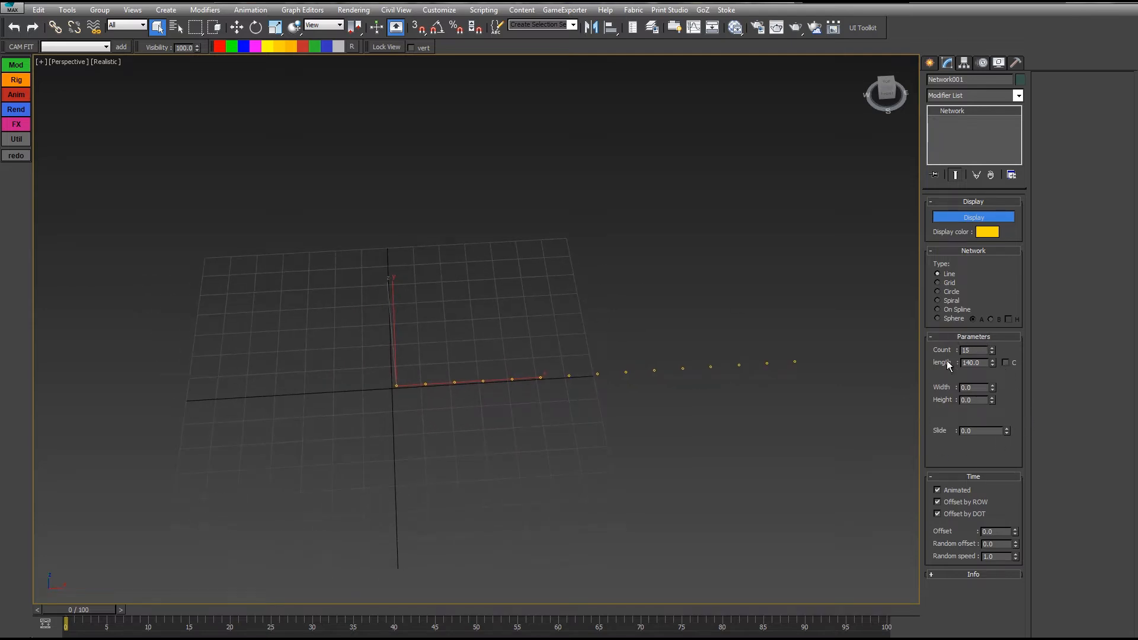
{"action": "left_click", "coordinate": [938, 283]}
{"action": "left_click", "coordinate": [938, 292]}
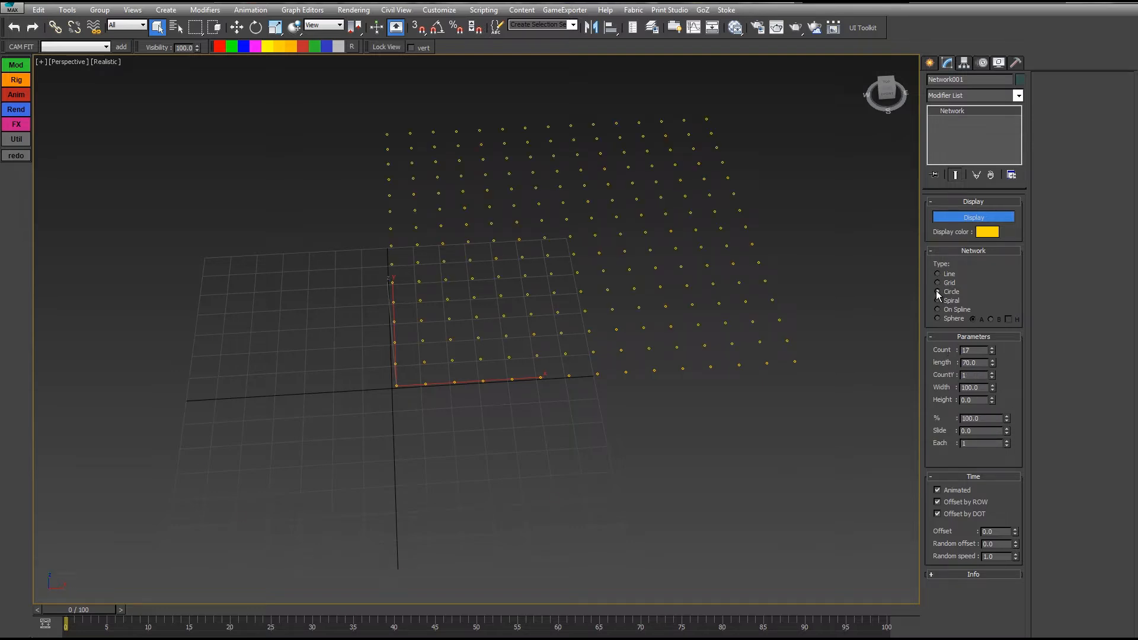
{"action": "left_click", "coordinate": [938, 301]}
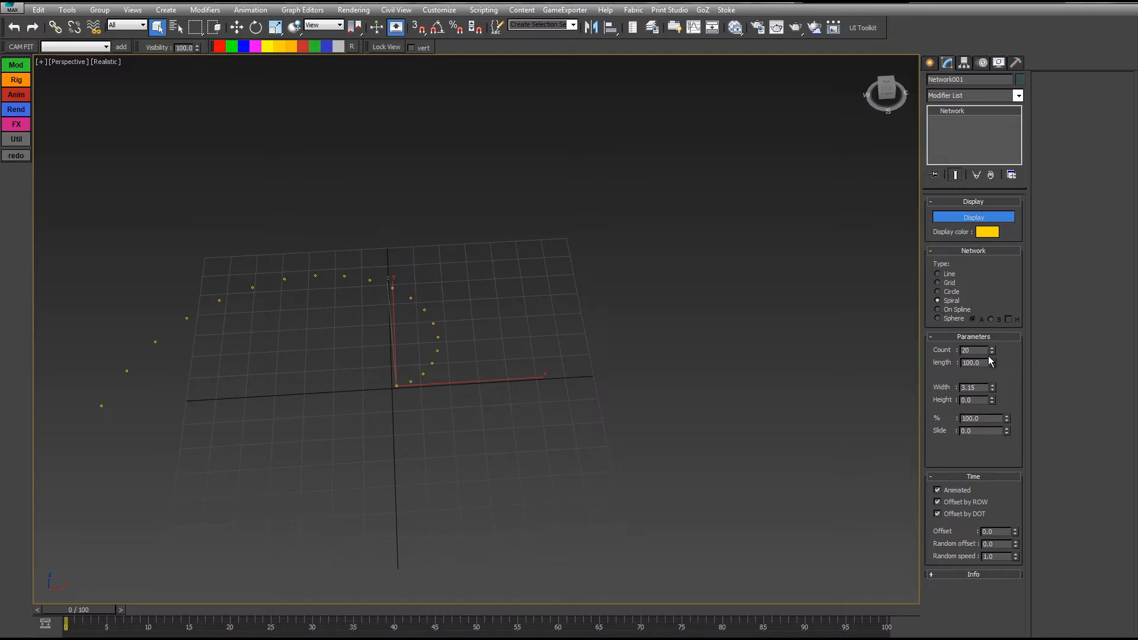
{"action": "left_click", "coordinate": [937, 283]}
{"action": "left_click", "coordinate": [938, 274]}
{"action": "middle_click_drag", "start_coordinate": [614, 297], "coordinate": [598, 333]}
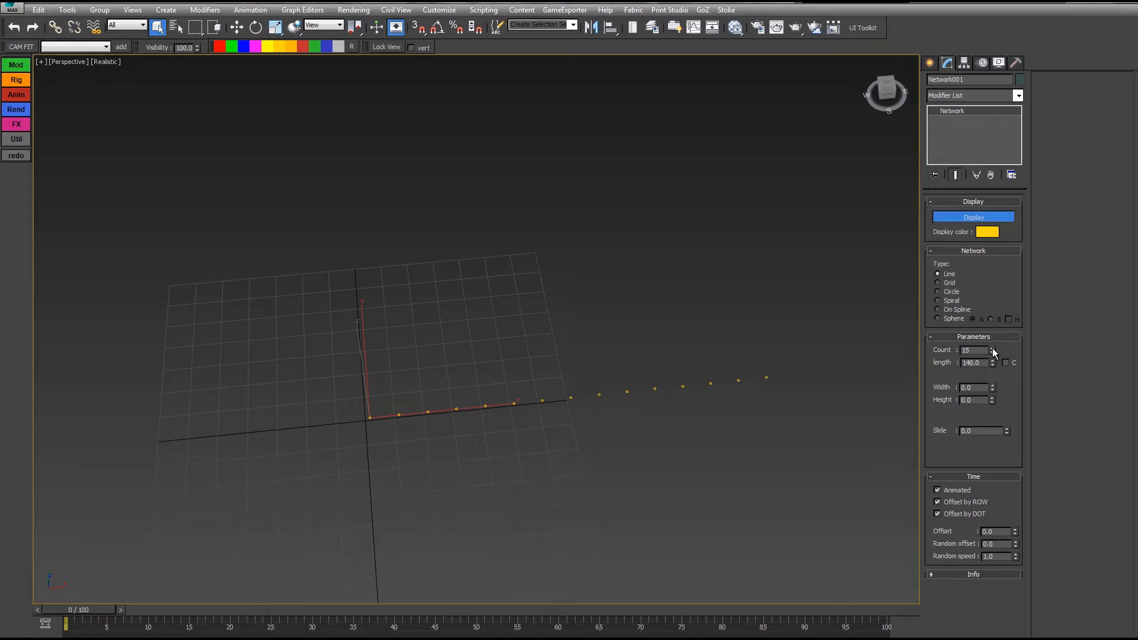
{"action": "left_click_drag", "start_coordinate": [992, 352], "coordinate": [979, 323]}
Step: Raise the line's dot count to 51 and set its length to 127
{"action": "left_click_drag", "start_coordinate": [993, 362], "coordinate": [859, 85]}
{"action": "left_click_drag", "start_coordinate": [938, 491], "coordinate": [938, 434]}
{"action": "left_click", "coordinate": [1006, 361]}
{"action": "left_click_drag", "start_coordinate": [993, 362], "coordinate": [869, 264]}
Step: Test width and height offsets on the line and reset both to 0
{"action": "left_click_drag", "start_coordinate": [993, 390], "coordinate": [913, 232]}
{"action": "middle_click_drag", "start_coordinate": [680, 330], "coordinate": [925, 342], "text": "alt"}
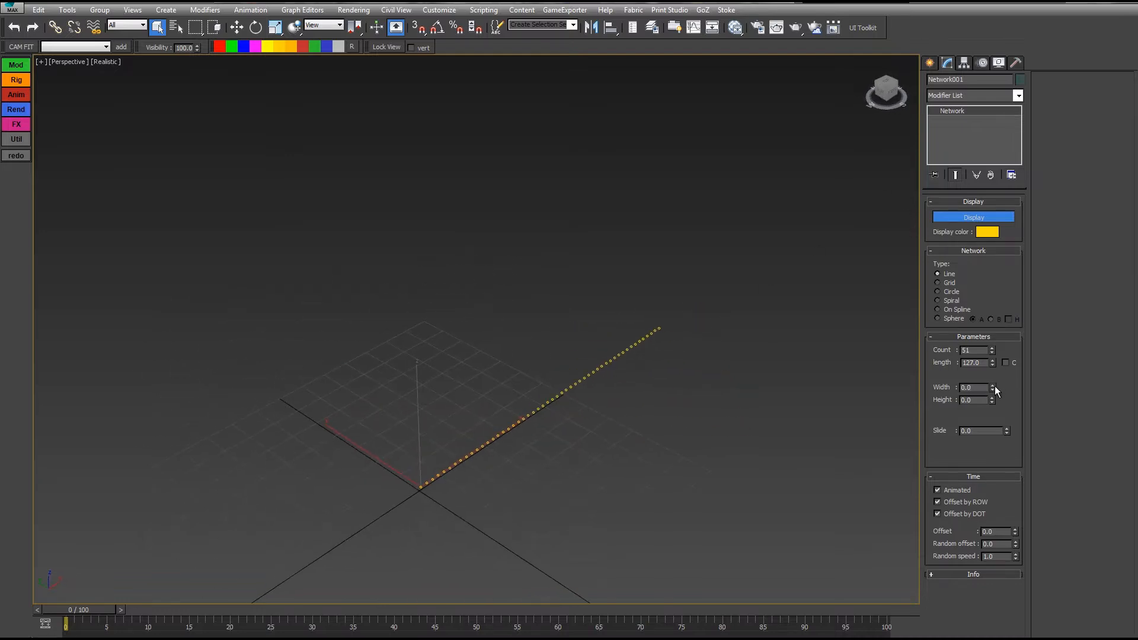
{"action": "left_click_drag", "start_coordinate": [993, 390], "coordinate": [942, 427]}
{"action": "right_click", "coordinate": [942, 426]}
{"action": "mouse_move", "coordinate": [706, 344]}
{"action": "middle_mouse_down", "text": "alt"}
{"action": "mouse_move", "coordinate": [679, 323]}
{"action": "mouse_move", "coordinate": [700, 326]}
{"action": "middle_mouse_up", "text": "alt"}
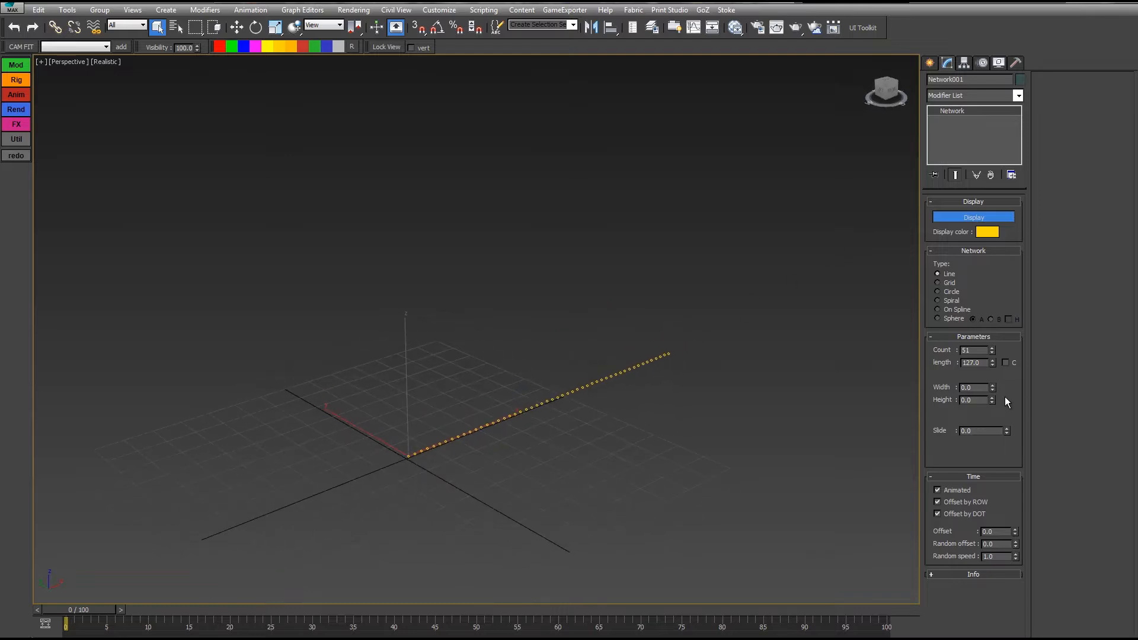
{"action": "left_click_drag", "start_coordinate": [991, 401], "coordinate": [935, 245]}
{"action": "right_click", "coordinate": [935, 245]}
Step: Test sliding the dots, reset Slide to 0, and switch the network to Grid type
{"action": "middle_click_drag", "start_coordinate": [647, 352], "coordinate": [653, 379], "text": "alt"}
{"action": "left_click_drag", "start_coordinate": [1007, 433], "coordinate": [978, 284]}
{"action": "right_click", "coordinate": [978, 284]}
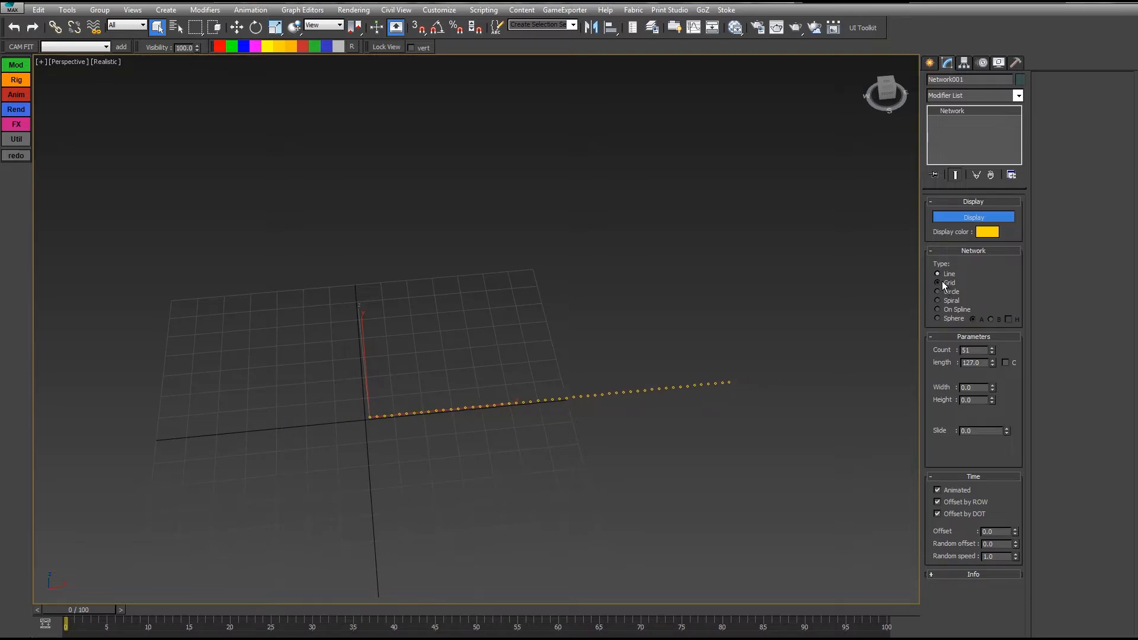
{"action": "left_click", "coordinate": [944, 285]}
{"action": "middle_click_drag", "start_coordinate": [676, 310], "coordinate": [895, 310], "text": "alt"}
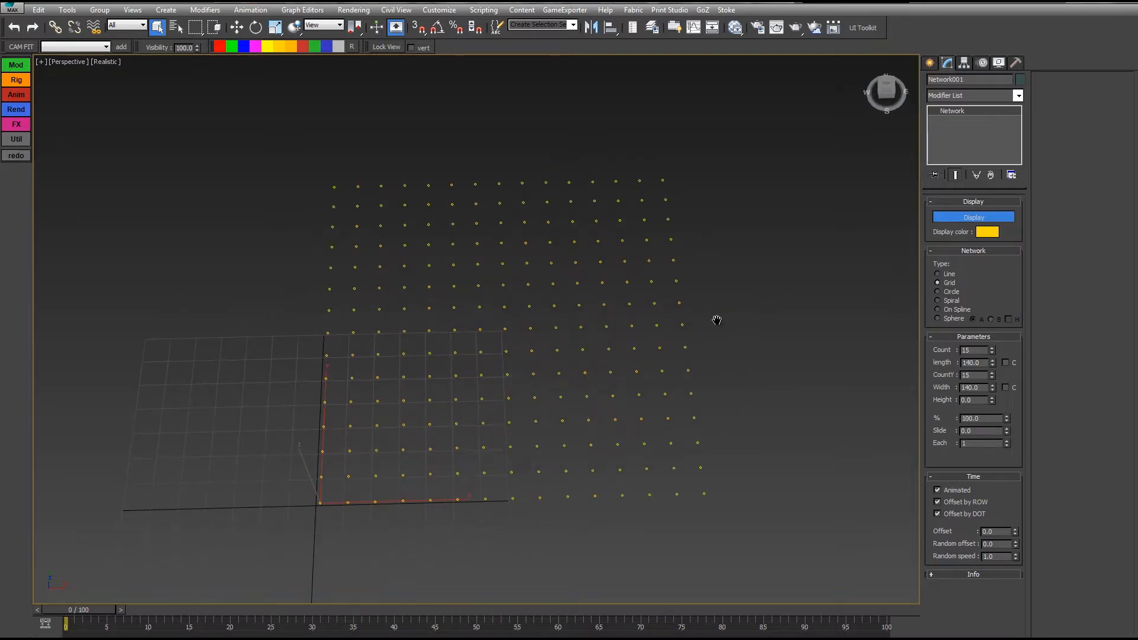
Step: Try a centred grid length of 152.4, then revert to length 140 uncentred
{"action": "middle_click_drag", "start_coordinate": [717, 321], "coordinate": [696, 320]}
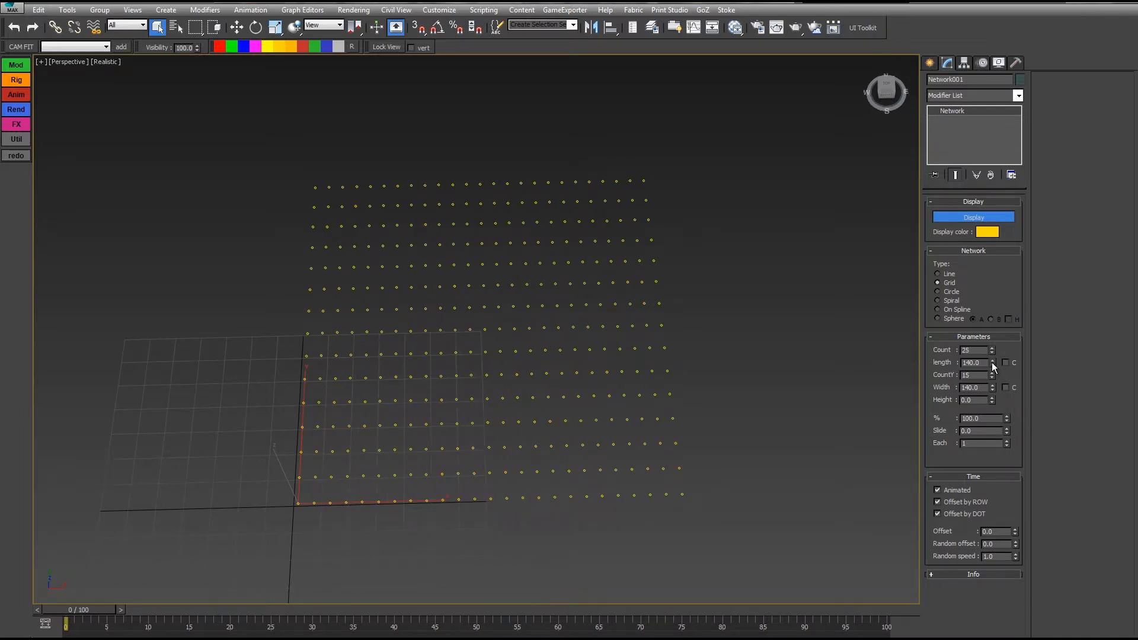
{"action": "left_click_drag", "start_coordinate": [992, 362], "coordinate": [967, 268]}
{"action": "left_click", "coordinate": [1006, 362]}
{"action": "left_click_drag", "start_coordinate": [972, 234], "coordinate": [908, 203]}
{"action": "right_click", "coordinate": [908, 203]}
{"action": "left_click", "coordinate": [1006, 363]}
Step: Increase the grid rows and set the width to 140, centred across its width
{"action": "mouse_move", "coordinate": [992, 374]}
{"action": "left_mouse_down"}
{"action": "mouse_move", "coordinate": [989, 315]}
{"action": "mouse_move", "coordinate": [995, 375]}
{"action": "left_mouse_up"}
{"action": "left_click_drag", "start_coordinate": [995, 318], "coordinate": [1033, 262]}
{"action": "left_click", "coordinate": [1006, 387]}
{"action": "middle_click_drag", "start_coordinate": [674, 392], "coordinate": [638, 297]}
{"action": "scroll", "coordinate": [638, 296], "scroll_direction": "down", "scroll_amount": 3}
Step: Resize the grid to length 156.5 and width 154, then clear both centring boxes
{"action": "left_click_drag", "start_coordinate": [993, 388], "coordinate": [985, 300]}
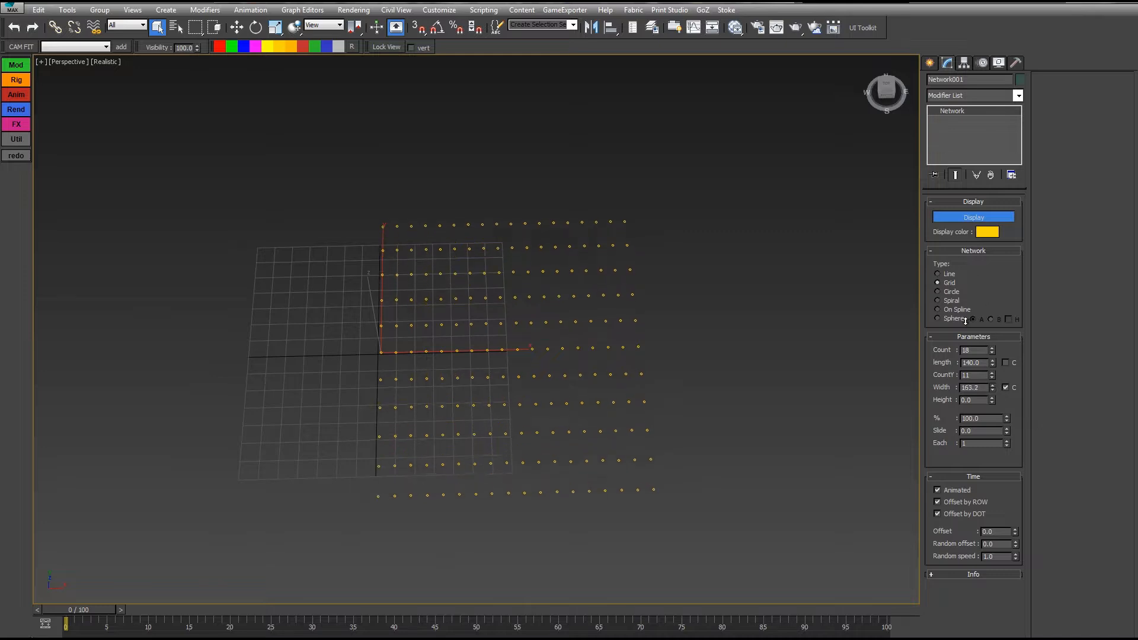
{"action": "left_click", "coordinate": [1006, 363]}
{"action": "left_click_drag", "start_coordinate": [992, 362], "coordinate": [971, 285]}
{"action": "left_click_drag", "start_coordinate": [993, 387], "coordinate": [998, 431]}
{"action": "left_click", "coordinate": [1006, 363]}
{"action": "left_click", "coordinate": [1005, 388]}
{"action": "middle_click_drag", "start_coordinate": [682, 285], "coordinate": [661, 428], "text": "alt"}
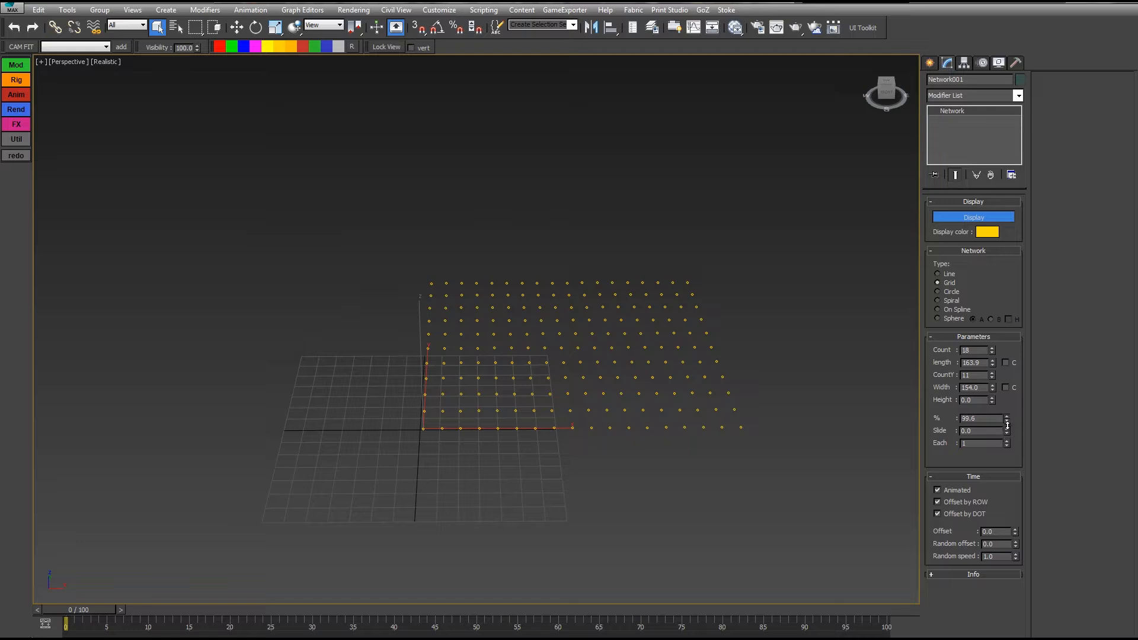
Step: Lower the % shown, stretch the grid length to 258.5, then return % to 100
{"action": "left_click_drag", "start_coordinate": [1008, 425], "coordinate": [925, 326]}
{"action": "left_click_drag", "start_coordinate": [994, 366], "coordinate": [994, 332]}
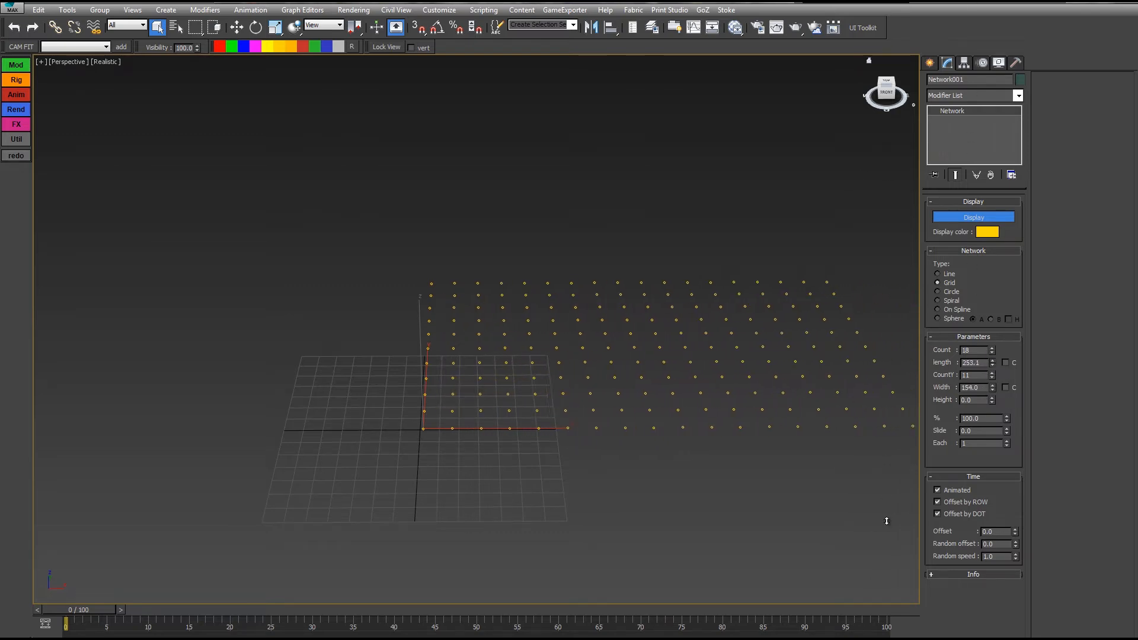
{"action": "left_click_drag", "start_coordinate": [887, 521], "coordinate": [879, 489]}
{"action": "middle_click_drag", "start_coordinate": [791, 345], "coordinate": [719, 350]}
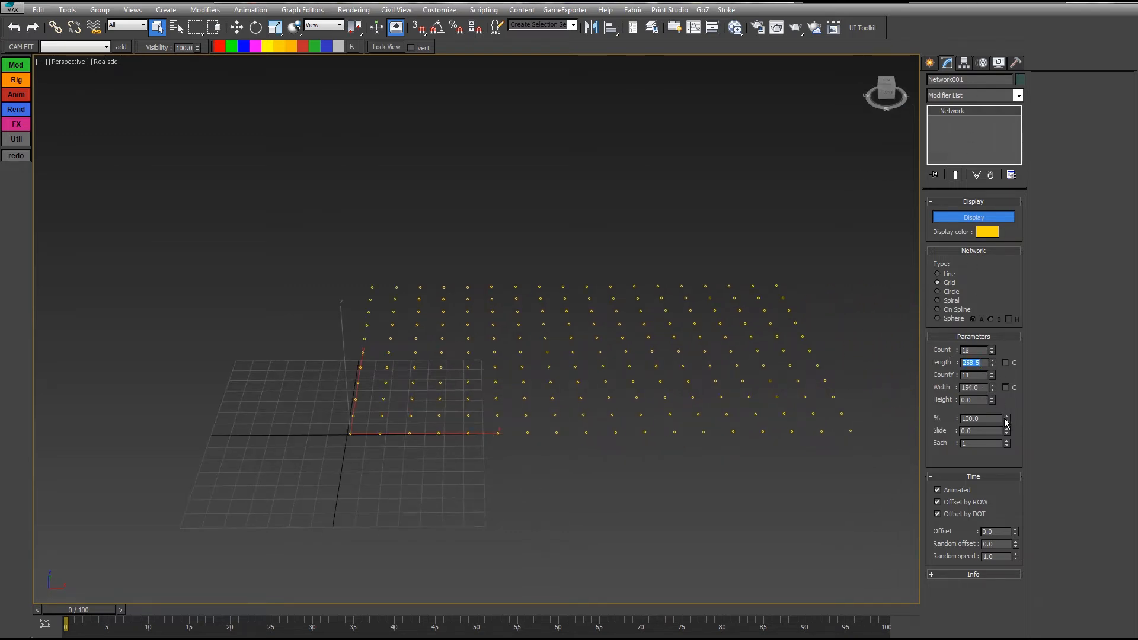
{"action": "left_click_drag", "start_coordinate": [1006, 422], "coordinate": [1043, 636]}
{"action": "left_click_drag", "start_coordinate": [1105, 206], "coordinate": [956, 280]}
Step: Slide the dots through the grid and back to 0, then set the grid to 17 rows
{"action": "middle_click_drag", "start_coordinate": [770, 377], "coordinate": [748, 400]}
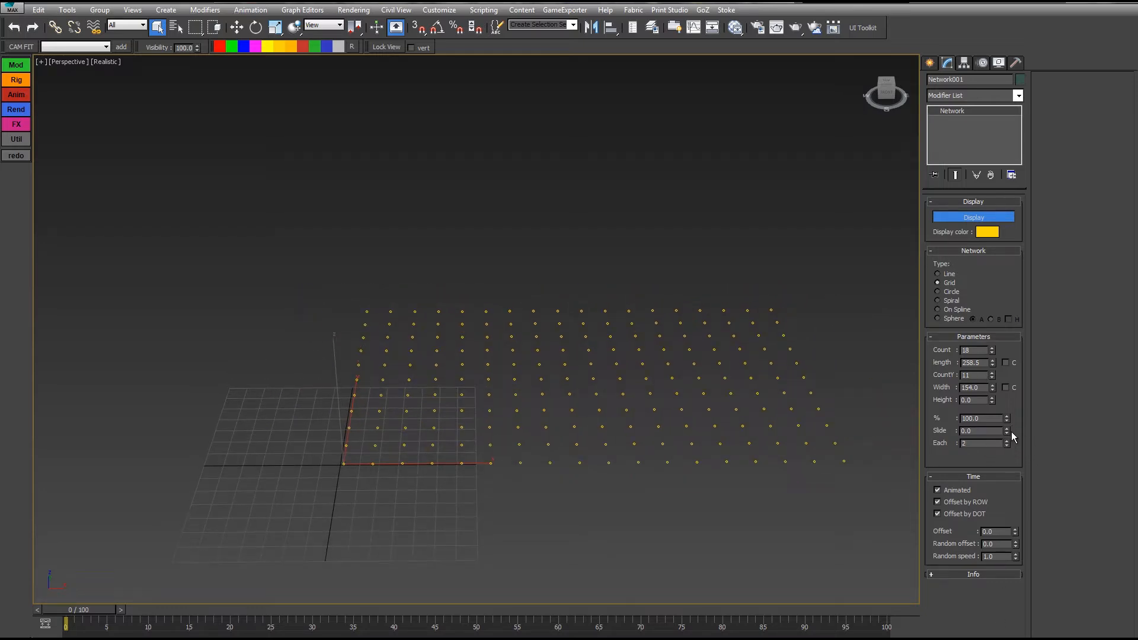
{"action": "left_click_drag", "start_coordinate": [1007, 431], "coordinate": [948, 393]}
{"action": "left_click_drag", "start_coordinate": [940, 339], "coordinate": [976, 572]}
{"action": "mouse_move", "coordinate": [992, 376]}
{"action": "left_mouse_down"}
{"action": "mouse_move", "coordinate": [991, 356]}
{"action": "mouse_move", "coordinate": [992, 373]}
{"action": "left_mouse_up"}
Step: Switch the network to Circle type, raise the dot count and add concentric rings
{"action": "left_click", "coordinate": [938, 292]}
{"action": "key", "text": "z"}
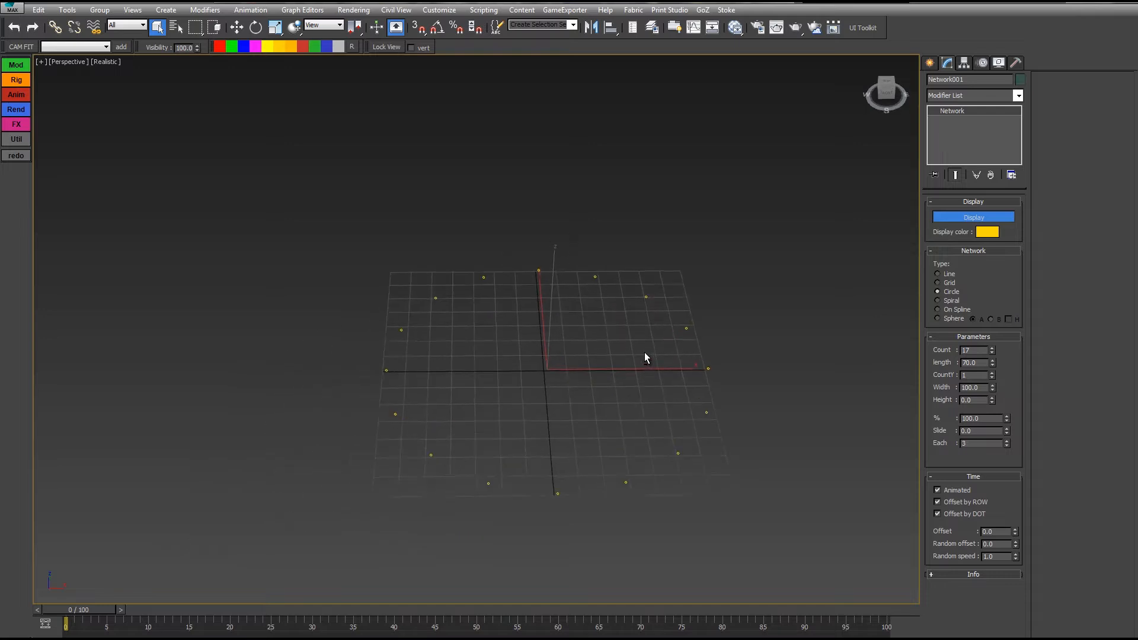
{"action": "mouse_move", "coordinate": [992, 350]}
{"action": "left_mouse_down"}
{"action": "mouse_move", "coordinate": [984, 302]}
{"action": "mouse_move", "coordinate": [982, 329]}
{"action": "mouse_move", "coordinate": [974, 320]}
{"action": "mouse_move", "coordinate": [993, 353]}
{"action": "left_mouse_up"}
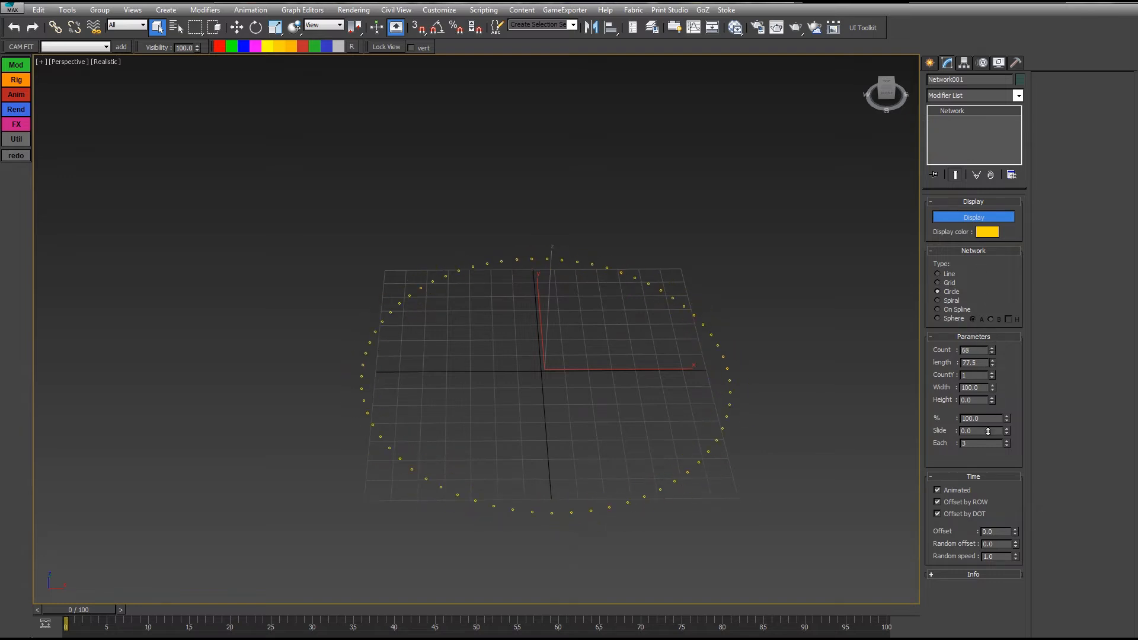
{"action": "left_click_drag", "start_coordinate": [988, 431], "coordinate": [954, 380]}
{"action": "left_click_drag", "start_coordinate": [980, 561], "coordinate": [881, 243]}
{"action": "mouse_move", "coordinate": [993, 375]}
{"action": "left_mouse_down"}
{"action": "mouse_move", "coordinate": [801, 13]}
{"action": "mouse_move", "coordinate": [800, 122]}
{"action": "left_mouse_up"}
Step: Set the ring spread width to 137 and the circle length to 56.8
{"action": "middle_click_drag", "start_coordinate": [539, 330], "coordinate": [548, 308], "text": "alt"}
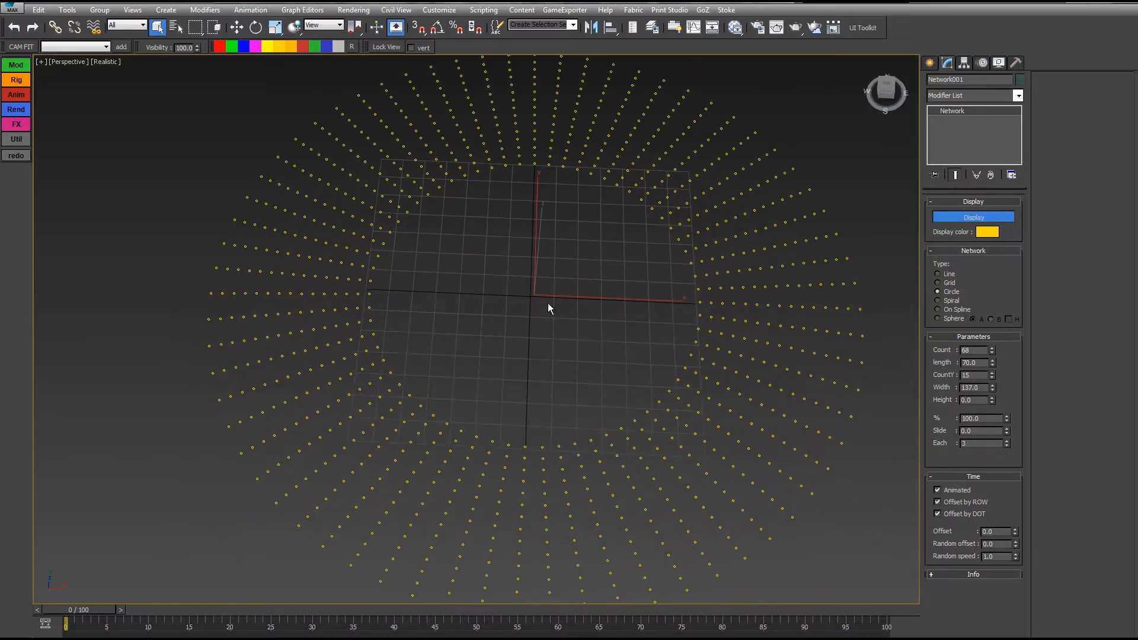
{"action": "left_click_drag", "start_coordinate": [994, 362], "coordinate": [864, 428]}
{"action": "middle_click_drag", "start_coordinate": [863, 428], "coordinate": [1044, 421], "text": "alt"}
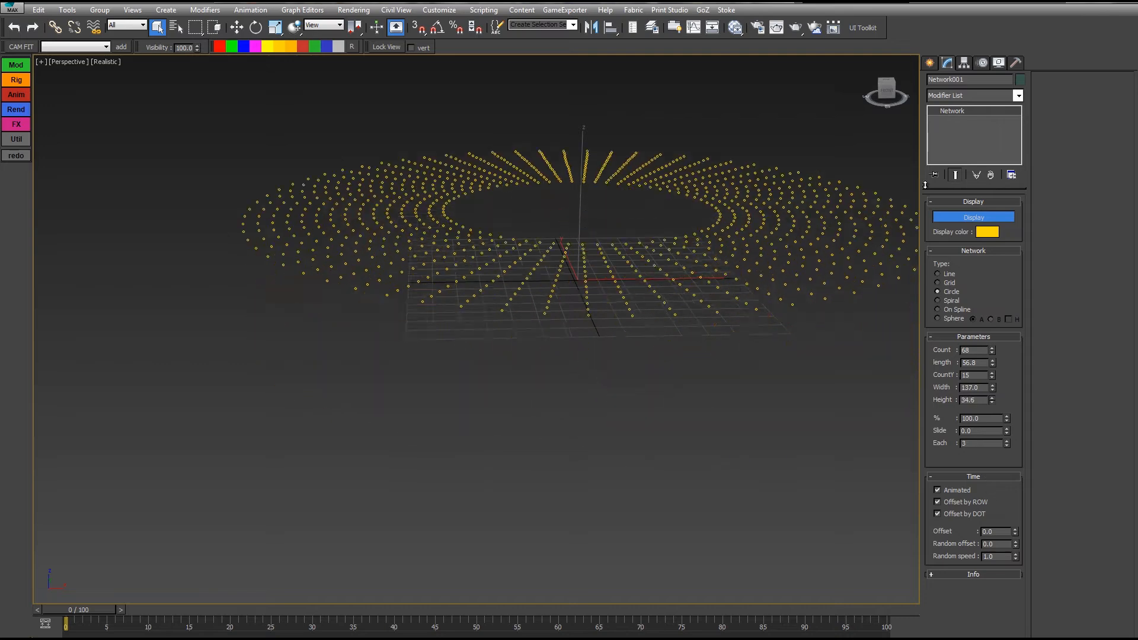
{"action": "middle_click_drag", "start_coordinate": [714, 289], "coordinate": [726, 375], "text": "alt"}
Step: Lower the % shown to shrink the rings into arcs, resetting Each to 1
{"action": "left_click_drag", "start_coordinate": [1007, 418], "coordinate": [1007, 439]}
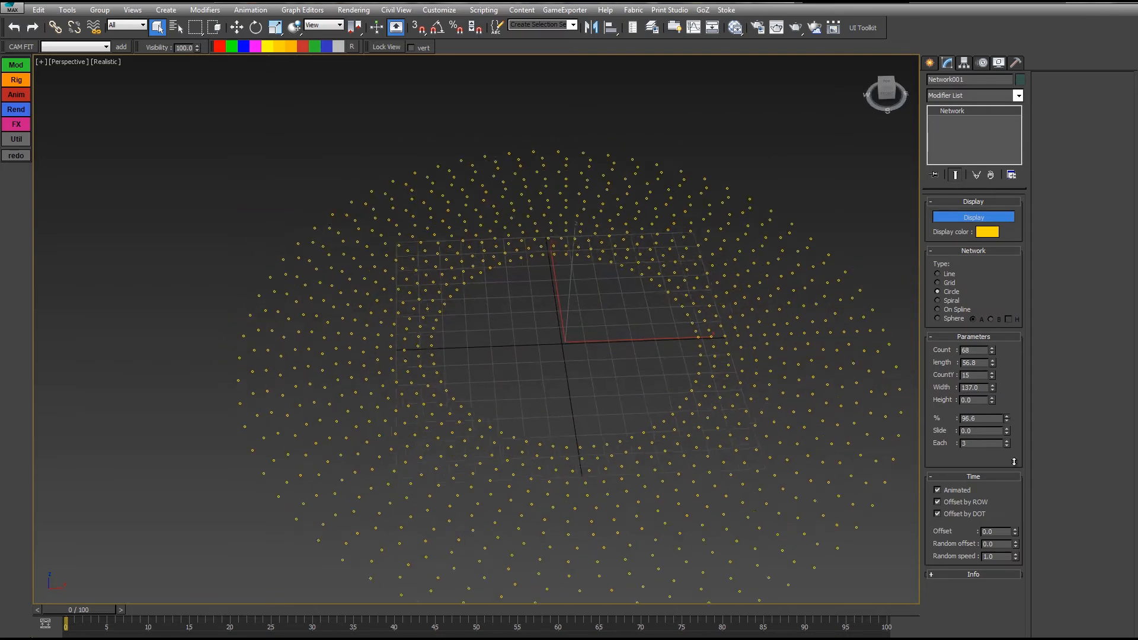
{"action": "left_click_drag", "start_coordinate": [1015, 551], "coordinate": [999, 627]}
{"action": "right_click", "coordinate": [999, 623]}
{"action": "right_click", "coordinate": [1006, 444]}
{"action": "mouse_move", "coordinate": [1007, 421]}
{"action": "left_mouse_down"}
{"action": "mouse_move", "coordinate": [941, 41]}
{"action": "mouse_move", "coordinate": [683, 403]}
{"action": "mouse_move", "coordinate": [697, 291]}
{"action": "mouse_move", "coordinate": [785, 71]}
{"action": "mouse_move", "coordinate": [680, 450]}
{"action": "mouse_move", "coordinate": [689, 389]}
{"action": "left_mouse_up"}
{"action": "left_click_drag", "start_coordinate": [725, 591], "coordinate": [671, 338]}
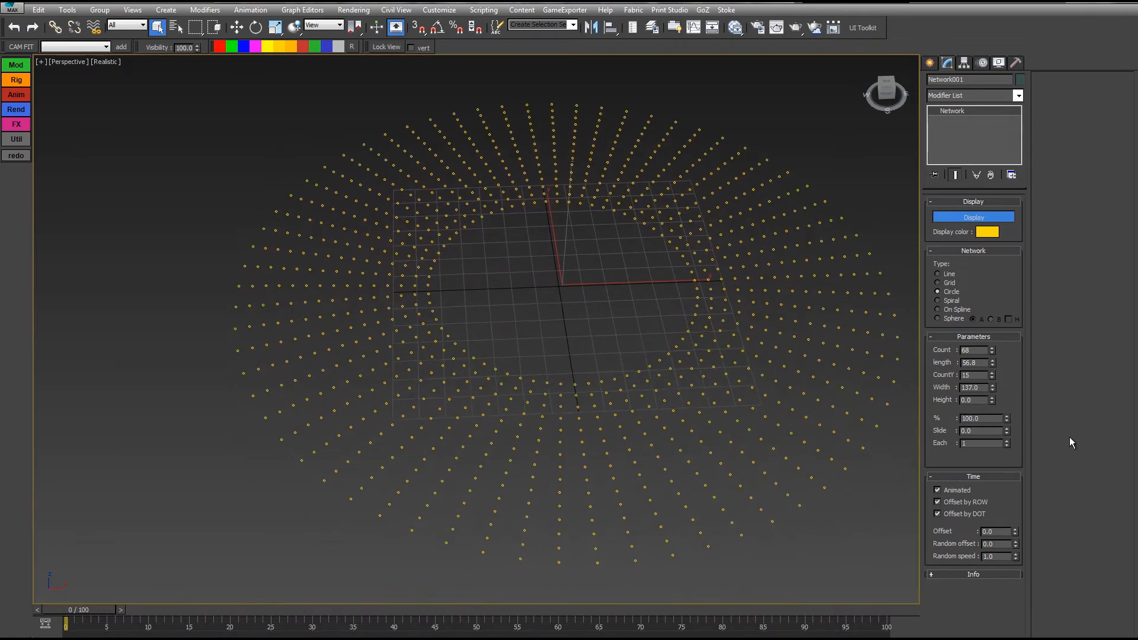
Step: Slide the dots around the rings, reset Slide to 0, and reduce to five rings
{"action": "left_click_drag", "start_coordinate": [1009, 404], "coordinate": [955, 341]}
{"action": "left_click_drag", "start_coordinate": [1007, 431], "coordinate": [972, 320]}
{"action": "right_click", "coordinate": [973, 320]}
{"action": "left_click_drag", "start_coordinate": [993, 377], "coordinate": [996, 383]}
{"action": "left_click_drag", "start_coordinate": [1008, 431], "coordinate": [985, 312]}
Step: Lower Each from 4 to 2 and reset the slide to 0
{"action": "left_click", "coordinate": [1008, 446]}
{"action": "right_click", "coordinate": [994, 467]}
{"action": "left_click", "coordinate": [1008, 445]}
{"action": "right_click", "coordinate": [984, 312]}
Step: Switch the network to a spiral layout, keeping the dot count at 20
{"action": "left_click", "coordinate": [942, 301]}
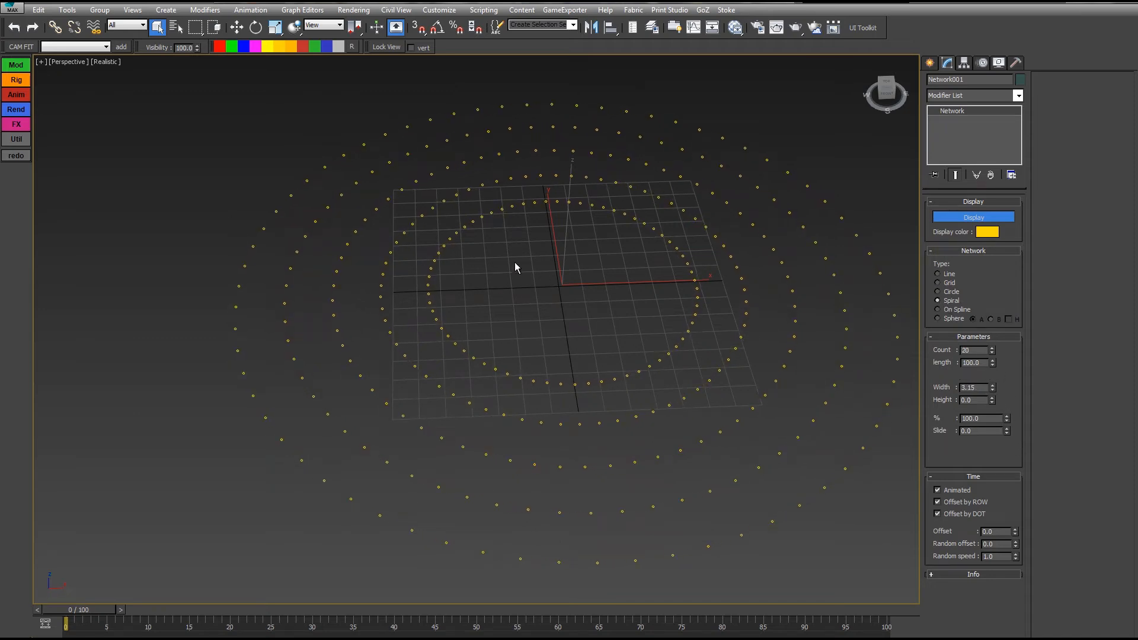
{"action": "scroll", "coordinate": [541, 231], "scroll_direction": "down", "scroll_amount": 5}
{"action": "scroll", "coordinate": [542, 228], "scroll_direction": "up", "scroll_amount": 5}
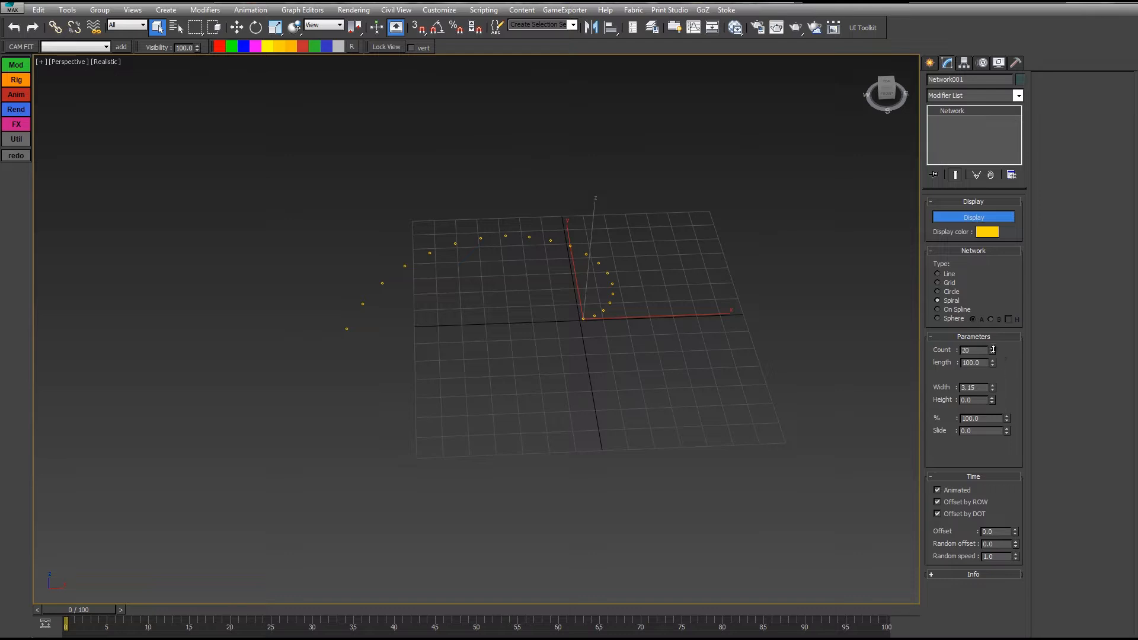
{"action": "left_click_drag", "start_coordinate": [994, 350], "coordinate": [970, 204]}
{"action": "right_click", "coordinate": [985, 330]}
Step: Set the spiral length to 109.4 and try widths from 11.15 to 22.15
{"action": "left_click_drag", "start_coordinate": [953, 335], "coordinate": [759, 86]}
{"action": "left_click_drag", "start_coordinate": [993, 389], "coordinate": [991, 304]}
{"action": "left_click_drag", "start_coordinate": [993, 389], "coordinate": [887, 327]}
{"action": "middle_click_drag", "start_coordinate": [695, 391], "coordinate": [701, 301], "text": "alt"}
{"action": "middle_click_drag", "start_coordinate": [741, 344], "coordinate": [748, 371], "text": "alt"}
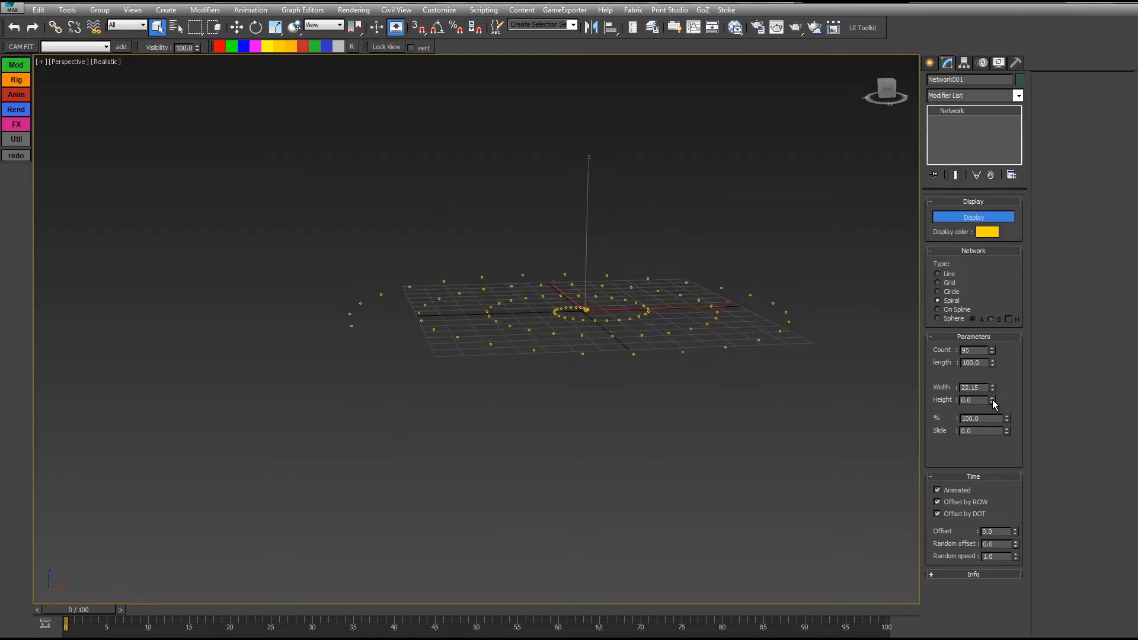
Step: Preview lifting the spiral's height, then reset it to zero
{"action": "left_click_drag", "start_coordinate": [993, 401], "coordinate": [955, 164]}
{"action": "right_click", "coordinate": [955, 163]}
{"action": "middle_click_drag", "start_coordinate": [728, 298], "coordinate": [699, 354], "text": "alt"}
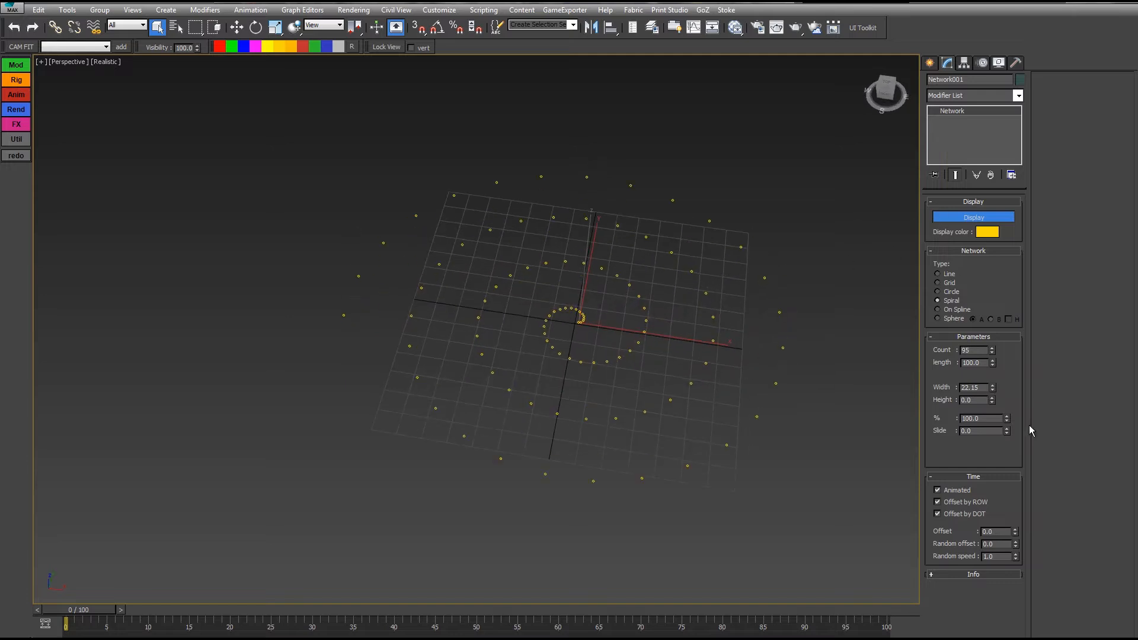
Step: Tighten the spiral width to about 8.95, with % back at 100 and slide 0
{"action": "mouse_move", "coordinate": [1007, 418]}
{"action": "left_mouse_down"}
{"action": "mouse_move", "coordinate": [895, 235]}
{"action": "mouse_move", "coordinate": [869, 320]}
{"action": "mouse_move", "coordinate": [862, 136]}
{"action": "mouse_move", "coordinate": [760, 403]}
{"action": "mouse_move", "coordinate": [739, 321]}
{"action": "left_mouse_up"}
{"action": "left_click_drag", "start_coordinate": [993, 390], "coordinate": [990, 467]}
{"action": "left_click_drag", "start_coordinate": [1007, 419], "coordinate": [712, 36]}
{"action": "left_click_drag", "start_coordinate": [1007, 431], "coordinate": [940, 252]}
{"action": "right_click", "coordinate": [939, 252]}
{"action": "middle_click_drag", "start_coordinate": [740, 330], "coordinate": [697, 295]}
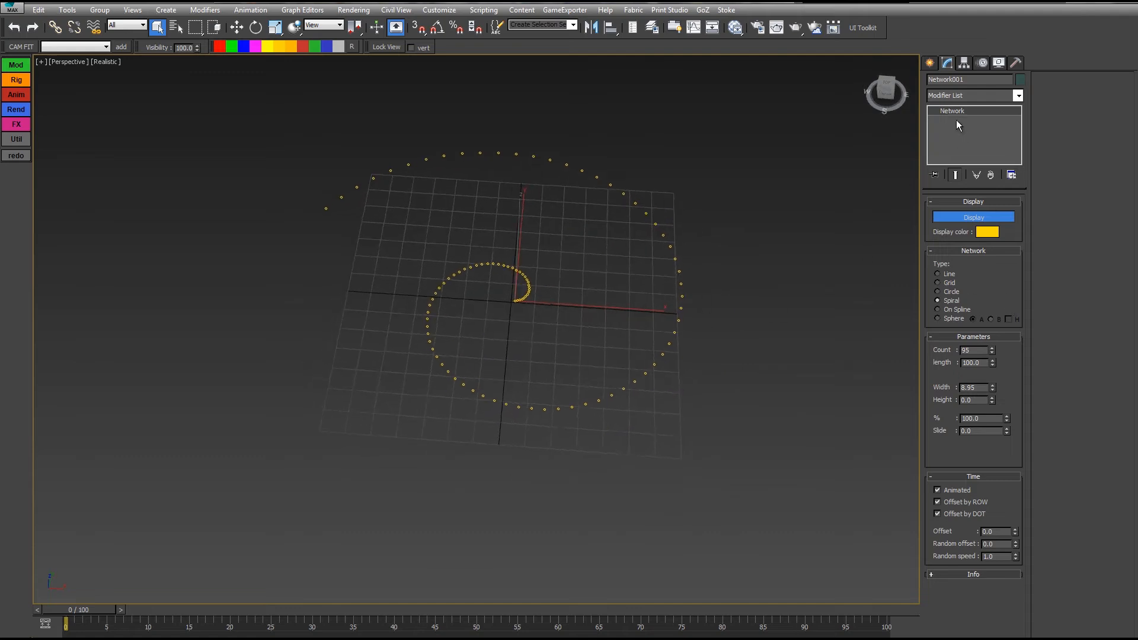
Step: Begin a Bezier Line spline with its first three curved vertices
{"action": "left_click", "coordinate": [932, 63]}
{"action": "left_click", "coordinate": [949, 82]}
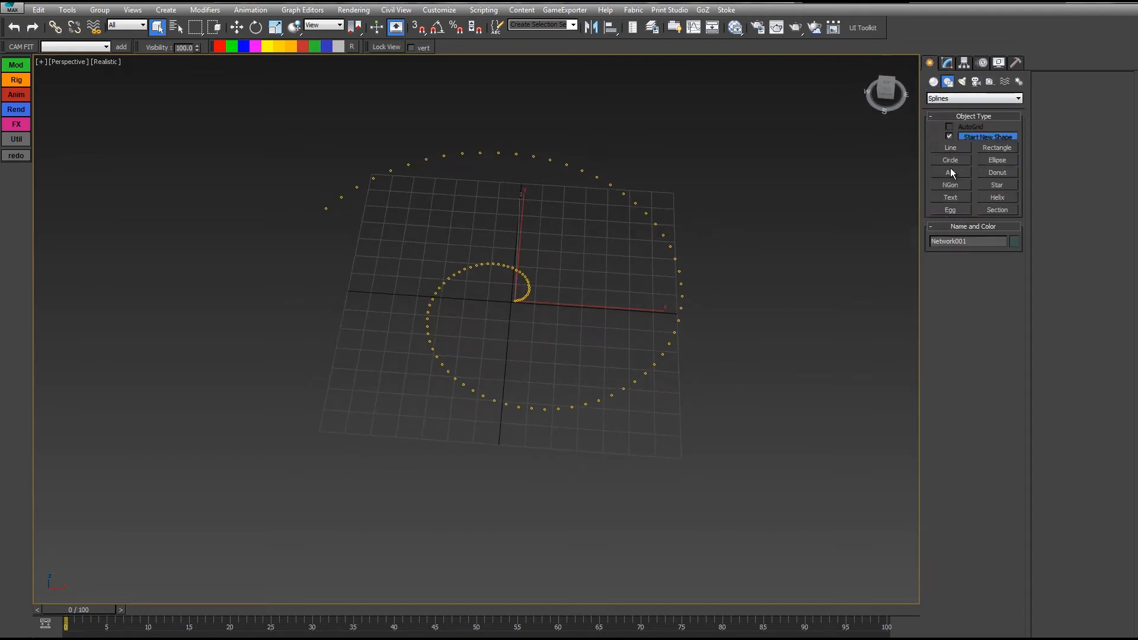
{"action": "left_click", "coordinate": [949, 147]}
{"action": "middle_click_drag", "start_coordinate": [581, 264], "coordinate": [593, 420]}
{"action": "left_click_drag", "start_coordinate": [331, 279], "coordinate": [373, 164]}
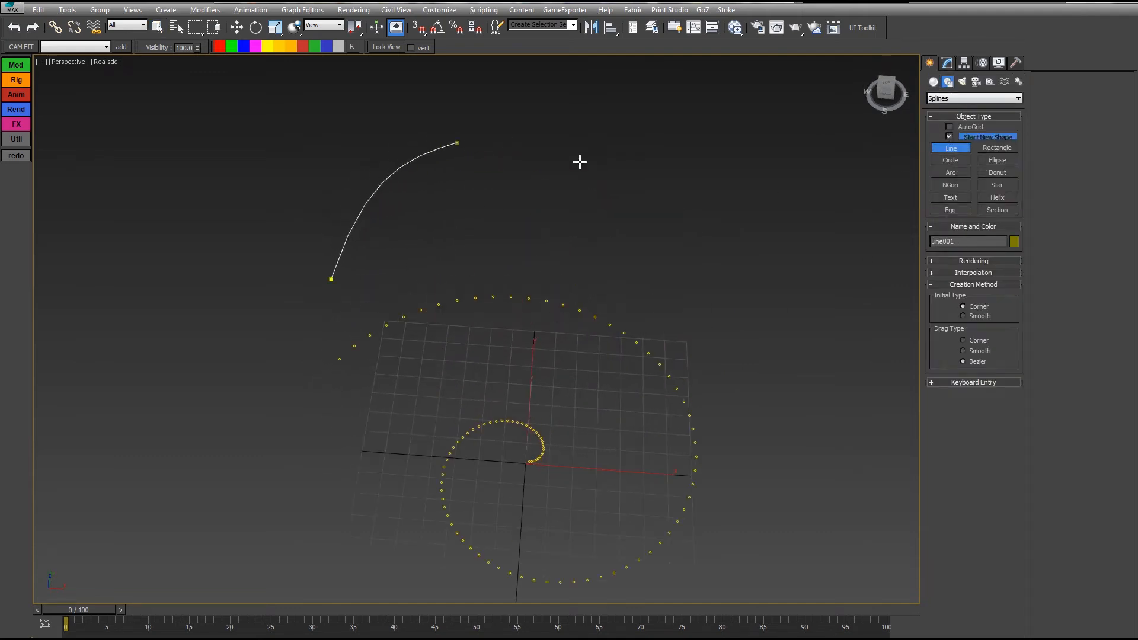
{"action": "left_click_drag", "start_coordinate": [646, 203], "coordinate": [670, 257]}
{"action": "middle_click_drag", "start_coordinate": [717, 314], "coordinate": [529, 310]}
{"action": "left_click_drag", "start_coordinate": [625, 376], "coordinate": [724, 389]}
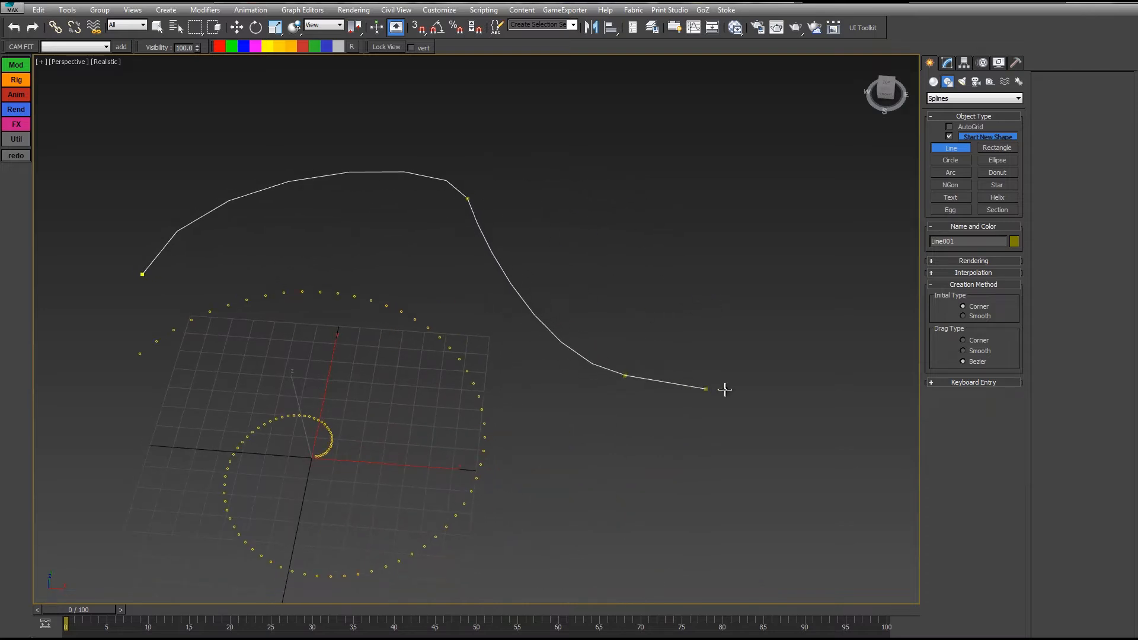
Step: Finish Line001 with a curled end, then reselect Network001 for editing
{"action": "left_click_drag", "start_coordinate": [820, 318], "coordinate": [819, 266]}
{"action": "left_click_drag", "start_coordinate": [761, 193], "coordinate": [706, 174]}
{"action": "left_click_drag", "start_coordinate": [636, 230], "coordinate": [639, 265]}
{"action": "right_click", "coordinate": [639, 265]}
{"action": "right_click", "coordinate": [640, 265]}
{"action": "left_click", "coordinate": [486, 450]}
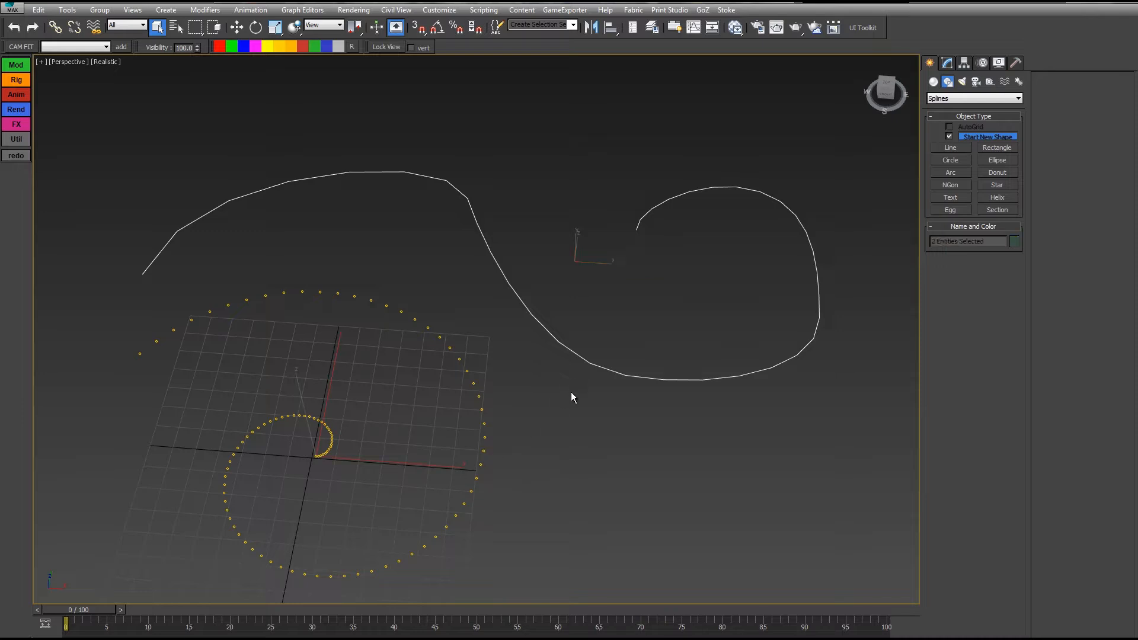
{"action": "left_click", "coordinate": [948, 62]}
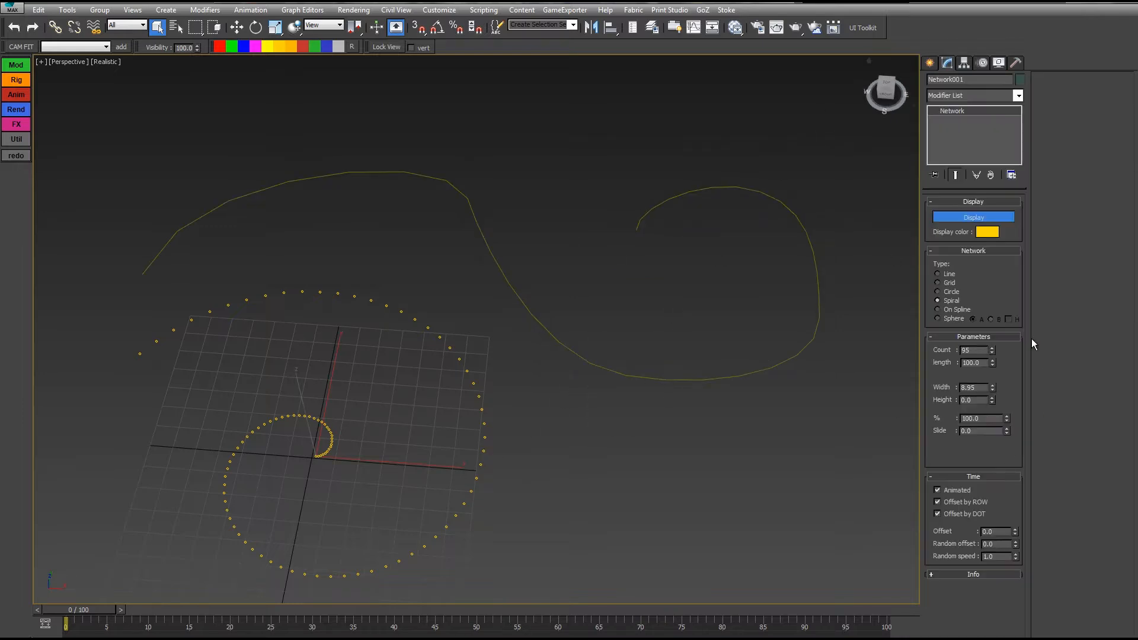
Step: Set the network type to On Spline with Line001 as its path
{"action": "left_click", "coordinate": [953, 310]}
{"action": "middle_click_drag", "start_coordinate": [602, 508], "coordinate": [714, 452]}
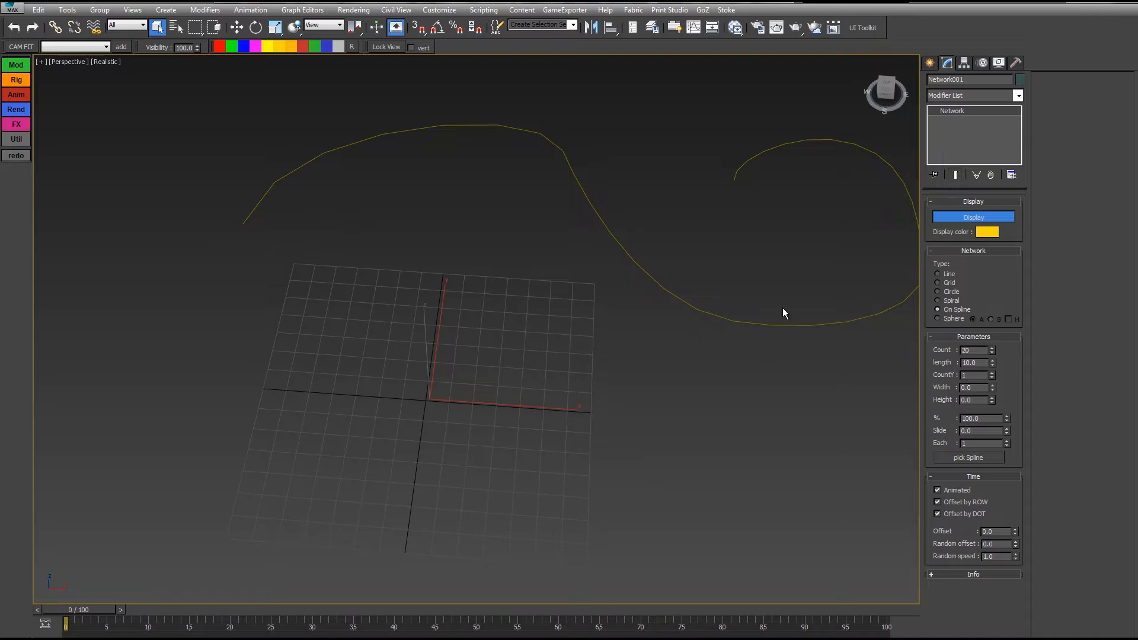
{"action": "middle_click_drag", "start_coordinate": [594, 420], "coordinate": [504, 429]}
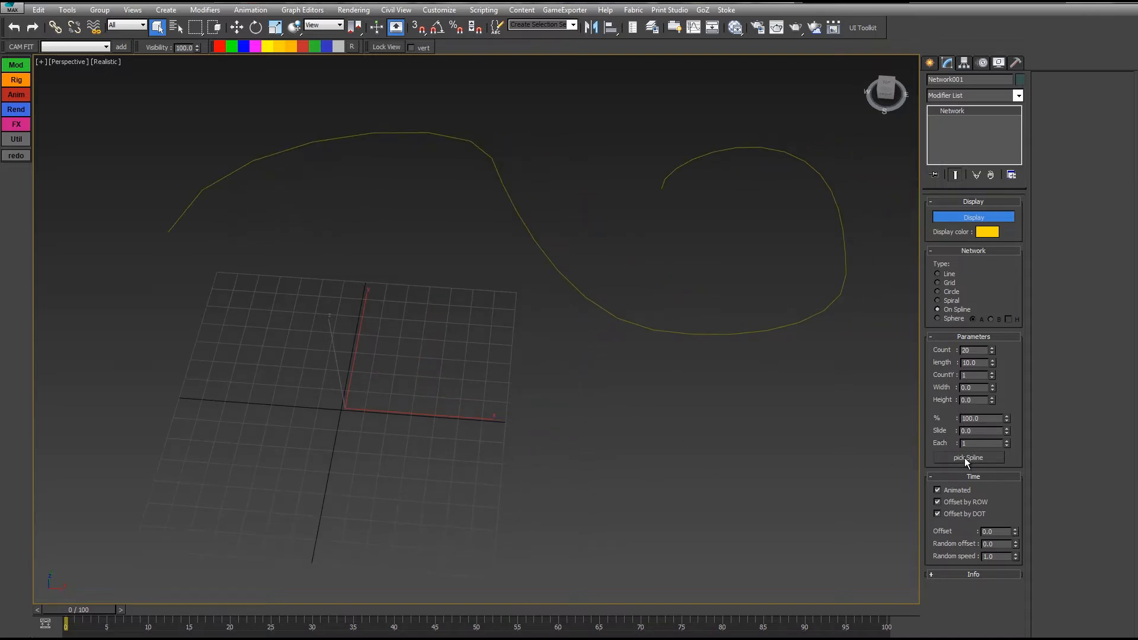
{"action": "left_click", "coordinate": [961, 460]}
{"action": "left_click", "coordinate": [791, 324]}
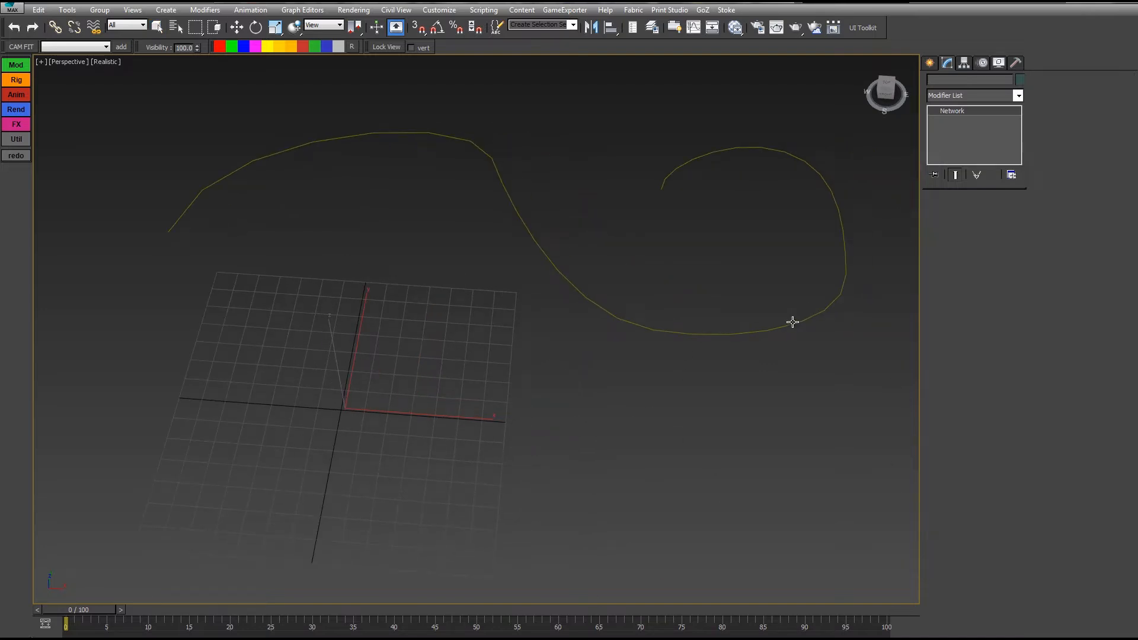
{"action": "middle_click_drag", "start_coordinate": [653, 360], "coordinate": [657, 391]}
{"action": "scroll", "coordinate": [635, 302], "scroll_direction": "down", "scroll_amount": 3}
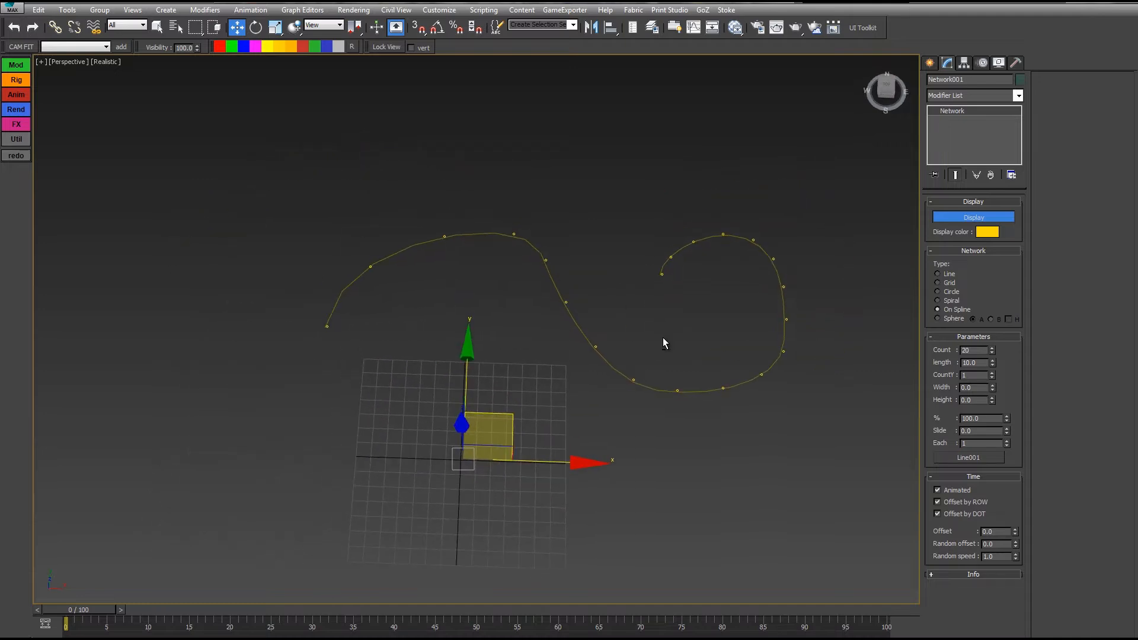
Step: Add more dots along the curve and two extra rows, keeping row width at zero
{"action": "left_click_drag", "start_coordinate": [996, 322], "coordinate": [995, 377]}
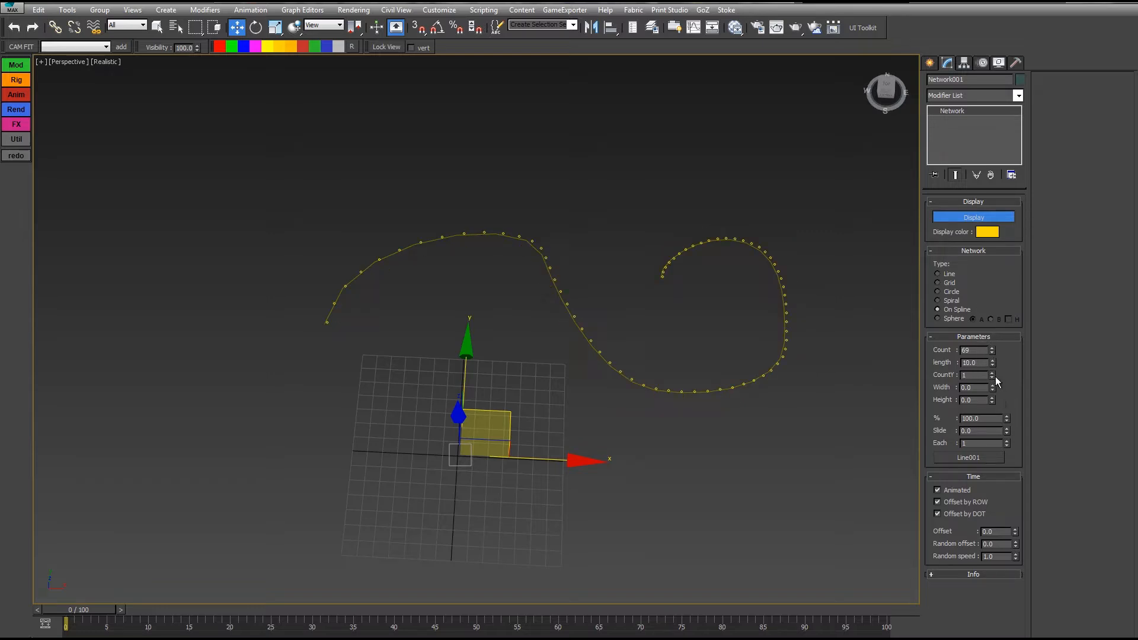
{"action": "left_click", "coordinate": [993, 372]}
{"action": "left_click", "coordinate": [993, 372]}
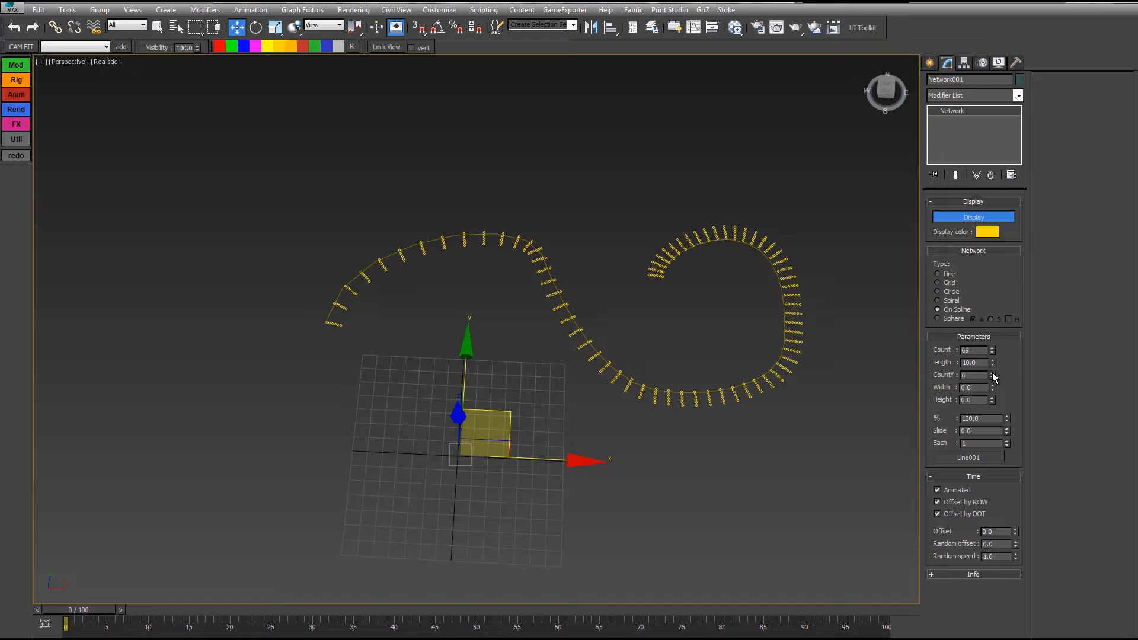
{"action": "left_click_drag", "start_coordinate": [991, 386], "coordinate": [962, 274]}
{"action": "right_click", "coordinate": [962, 274]}
Step: Set the row length to about 45 and spread the rows around the curve
{"action": "mouse_move", "coordinate": [993, 362]}
{"action": "left_mouse_down"}
{"action": "mouse_move", "coordinate": [948, 179]}
{"action": "mouse_move", "coordinate": [945, 243]}
{"action": "mouse_move", "coordinate": [908, 153]}
{"action": "mouse_move", "coordinate": [673, 283]}
{"action": "left_mouse_up"}
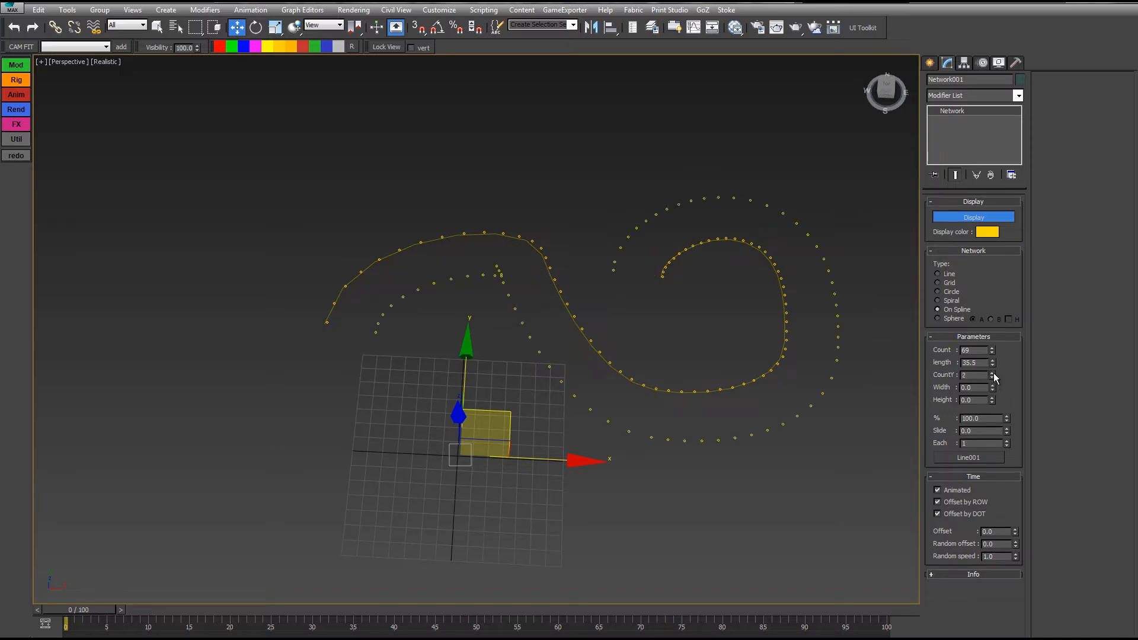
{"action": "left_click_drag", "start_coordinate": [992, 362], "coordinate": [900, 306]}
{"action": "left_click_drag", "start_coordinate": [991, 386], "coordinate": [799, 634]}
{"action": "left_click_drag", "start_coordinate": [734, 280], "coordinate": [725, 340]}
{"action": "left_click_drag", "start_coordinate": [993, 388], "coordinate": [913, 237]}
{"action": "middle_click_drag", "start_coordinate": [808, 361], "coordinate": [800, 267], "text": "alt"}
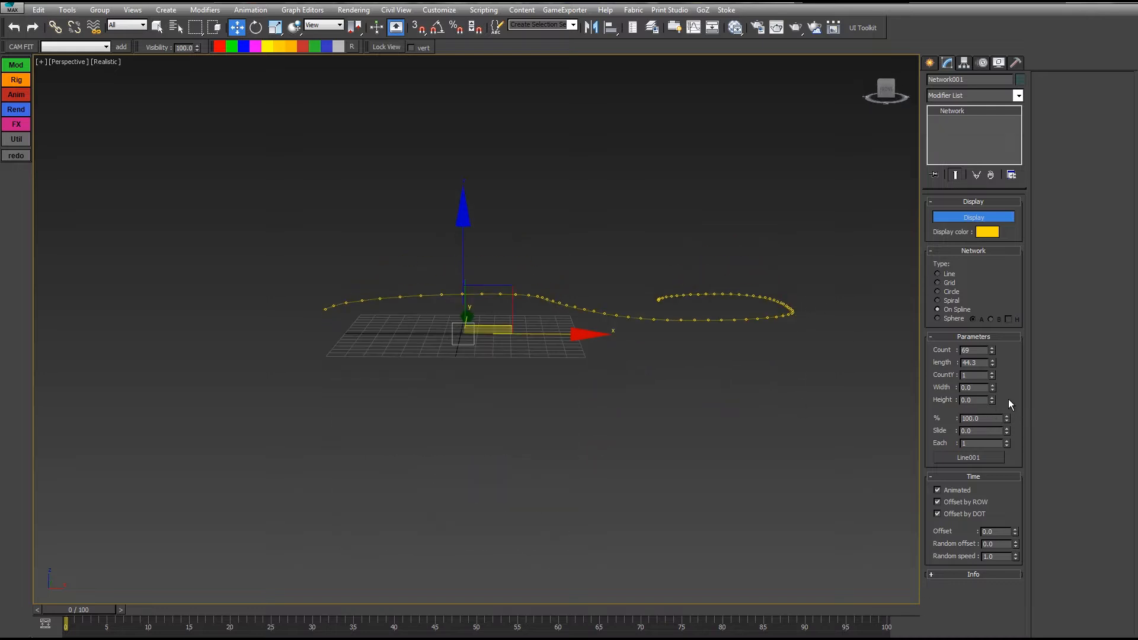
Step: Test lifting the dots, drawing a third of the curve and sliding, resetting height and slide
{"action": "left_click_drag", "start_coordinate": [992, 400], "coordinate": [948, 232]}
{"action": "right_click", "coordinate": [948, 231]}
{"action": "middle_click_drag", "start_coordinate": [703, 246], "coordinate": [693, 293], "text": "alt"}
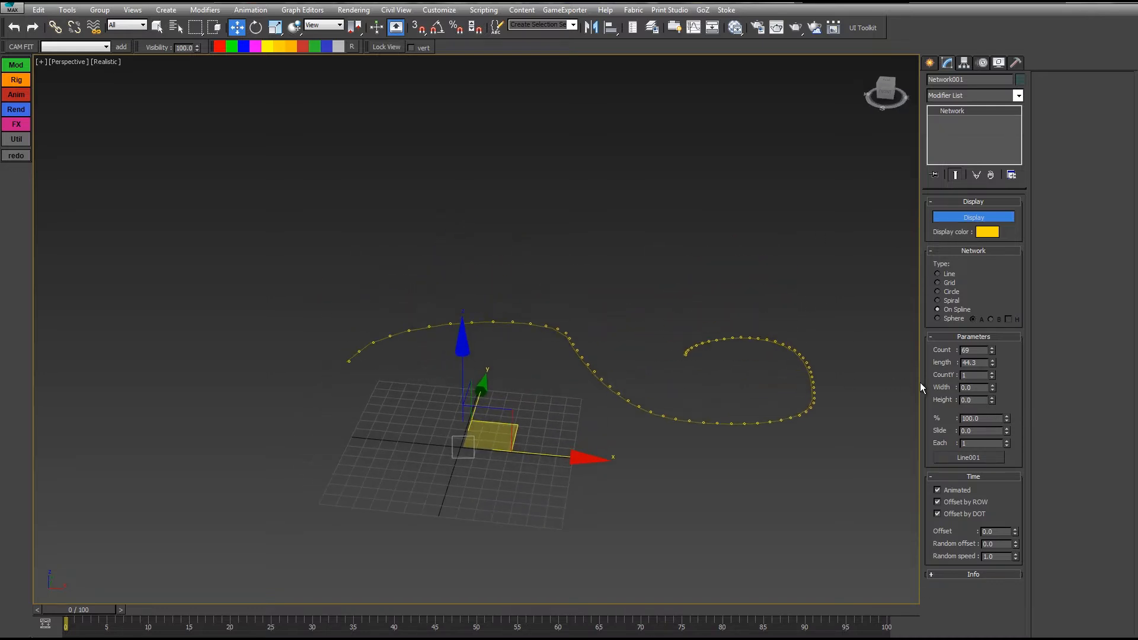
{"action": "left_click_drag", "start_coordinate": [1009, 418], "coordinate": [834, 353]}
{"action": "left_click_drag", "start_coordinate": [1006, 436], "coordinate": [997, 613]}
{"action": "right_click", "coordinate": [996, 613]}
Step: Raise the rows to 5 and slide the dots to 14.2 along the curve
{"action": "left_click", "coordinate": [992, 373]}
{"action": "left_click", "coordinate": [992, 374]}
{"action": "middle_click_drag", "start_coordinate": [889, 377], "coordinate": [883, 412], "text": "alt"}
{"action": "left_click", "coordinate": [1008, 429]}
{"action": "left_click_drag", "start_coordinate": [1008, 428], "coordinate": [993, 344]}
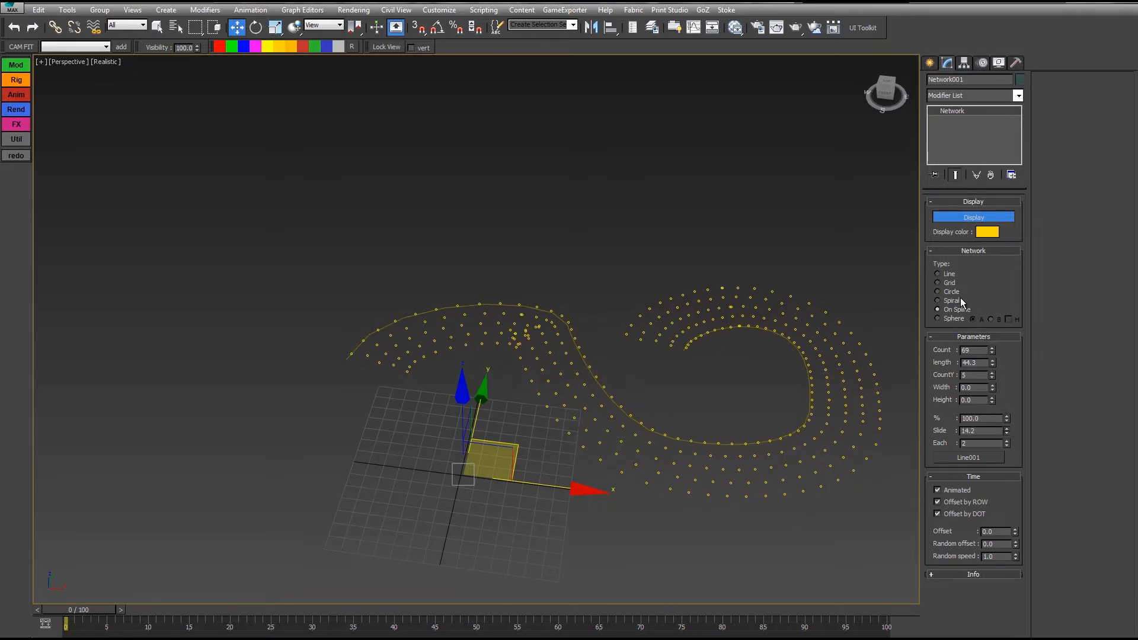
{"action": "middle_click_drag", "start_coordinate": [747, 378], "coordinate": [718, 344], "text": "alt"}
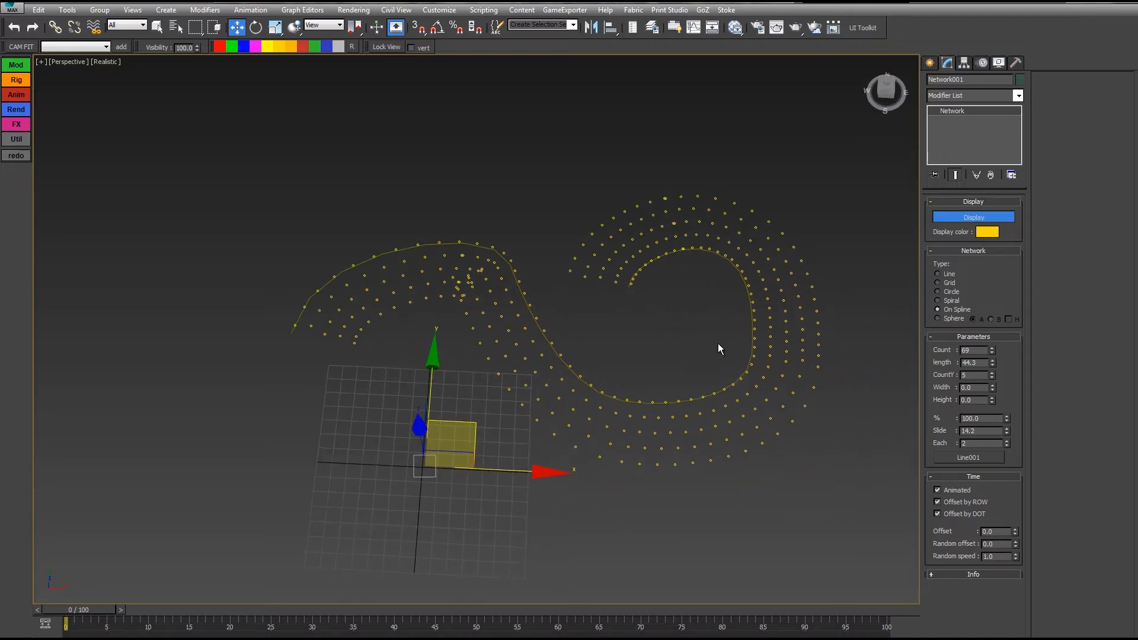
Step: Switch to a Sphere layout, add dots and try distribution B
{"action": "left_click", "coordinate": [940, 318]}
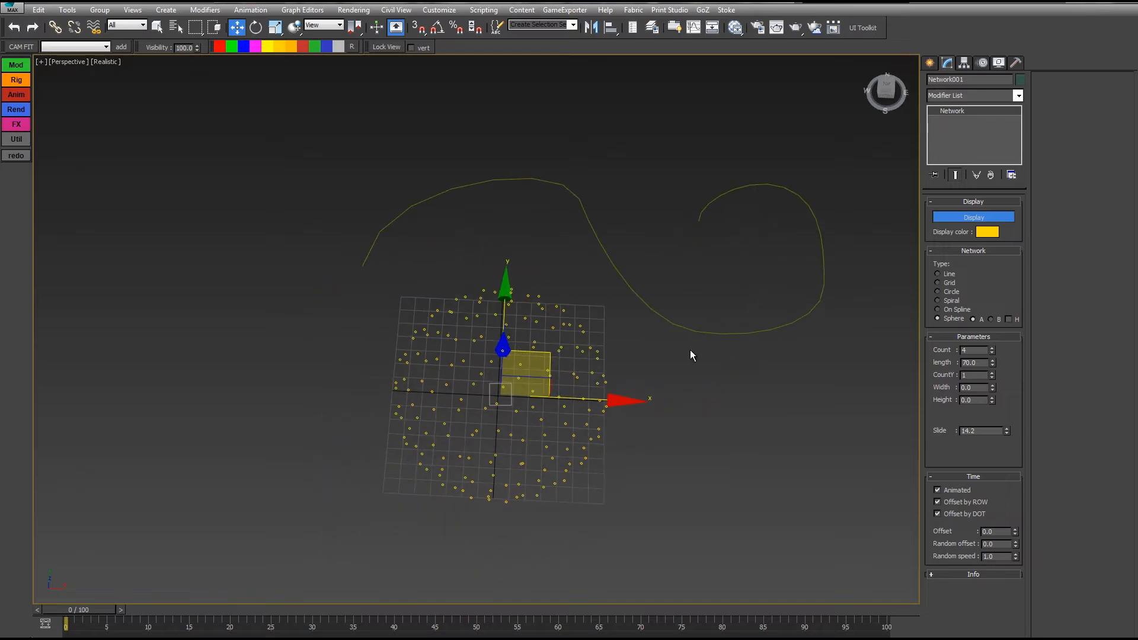
{"action": "middle_click_drag", "start_coordinate": [691, 354], "coordinate": [749, 323], "text": "alt"}
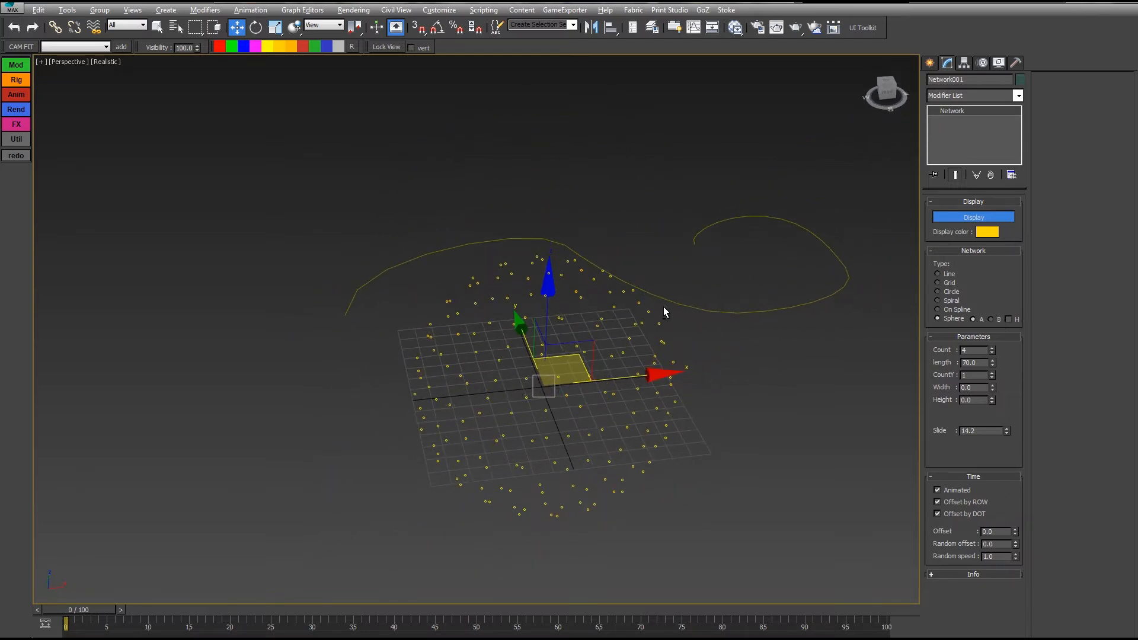
{"action": "middle_click_drag", "start_coordinate": [663, 307], "coordinate": [628, 306], "text": "alt"}
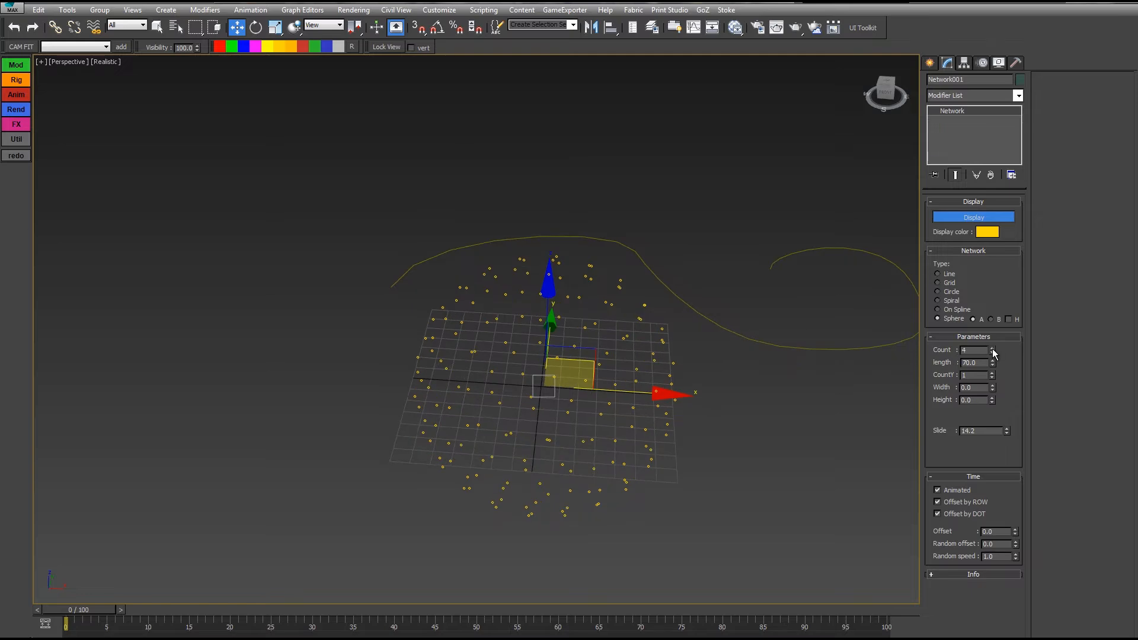
{"action": "left_click_drag", "start_coordinate": [992, 351], "coordinate": [988, 329]}
{"action": "mouse_move", "coordinate": [769, 311]}
{"action": "middle_mouse_down", "text": "alt"}
{"action": "mouse_move", "coordinate": [709, 291]}
{"action": "mouse_move", "coordinate": [737, 310]}
{"action": "mouse_move", "coordinate": [737, 366]}
{"action": "mouse_move", "coordinate": [723, 388]}
{"action": "mouse_move", "coordinate": [656, 305]}
{"action": "mouse_move", "coordinate": [860, 314]}
{"action": "mouse_move", "coordinate": [781, 365]}
{"action": "mouse_move", "coordinate": [869, 332]}
{"action": "mouse_move", "coordinate": [742, 332]}
{"action": "mouse_move", "coordinate": [703, 383]}
{"action": "mouse_move", "coordinate": [710, 419]}
{"action": "mouse_move", "coordinate": [542, 432]}
{"action": "mouse_move", "coordinate": [475, 399]}
{"action": "mouse_move", "coordinate": [551, 279]}
{"action": "mouse_move", "coordinate": [880, 309]}
{"action": "mouse_move", "coordinate": [768, 337]}
{"action": "mouse_move", "coordinate": [762, 324]}
{"action": "middle_mouse_up", "text": "alt"}
{"action": "left_click", "coordinate": [991, 320]}
{"action": "left_click", "coordinate": [992, 348]}
{"action": "left_click", "coordinate": [993, 348]}
{"action": "left_click", "coordinate": [992, 348]}
Step: Try a hemisphere, compare distributions A and B, then restore the full sphere
{"action": "left_click", "coordinate": [1009, 320]}
{"action": "left_click_drag", "start_coordinate": [993, 353], "coordinate": [993, 362]}
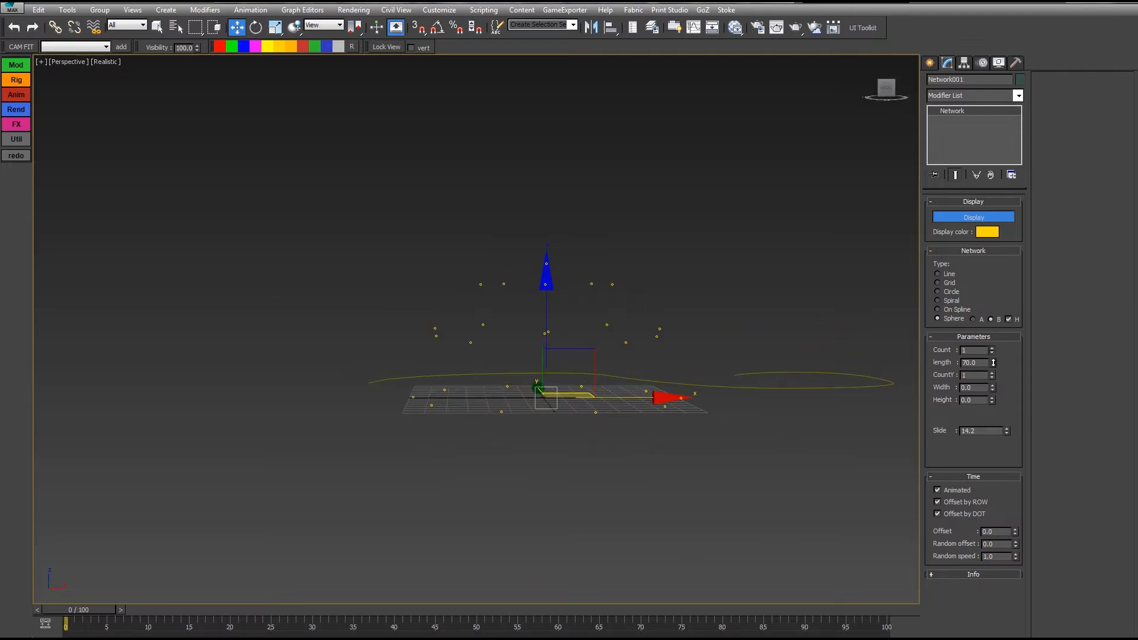
{"action": "left_click", "coordinate": [993, 348]}
{"action": "left_click", "coordinate": [992, 348]}
{"action": "left_click", "coordinate": [992, 349]}
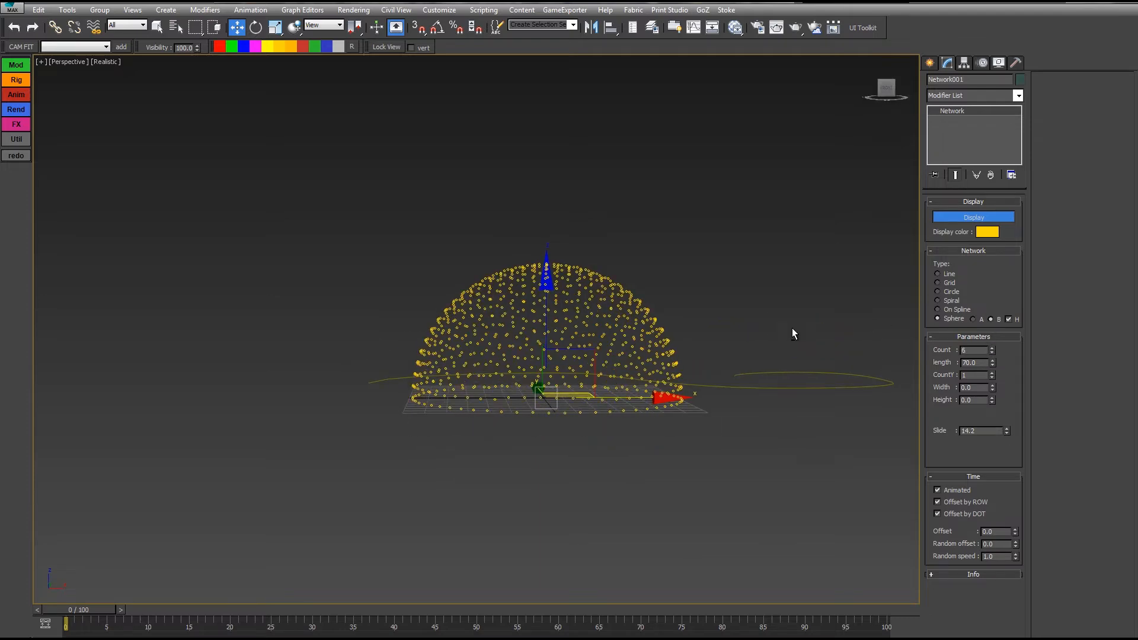
{"action": "middle_click_drag", "start_coordinate": [793, 330], "coordinate": [787, 378], "text": "alt"}
{"action": "left_click", "coordinate": [974, 319]}
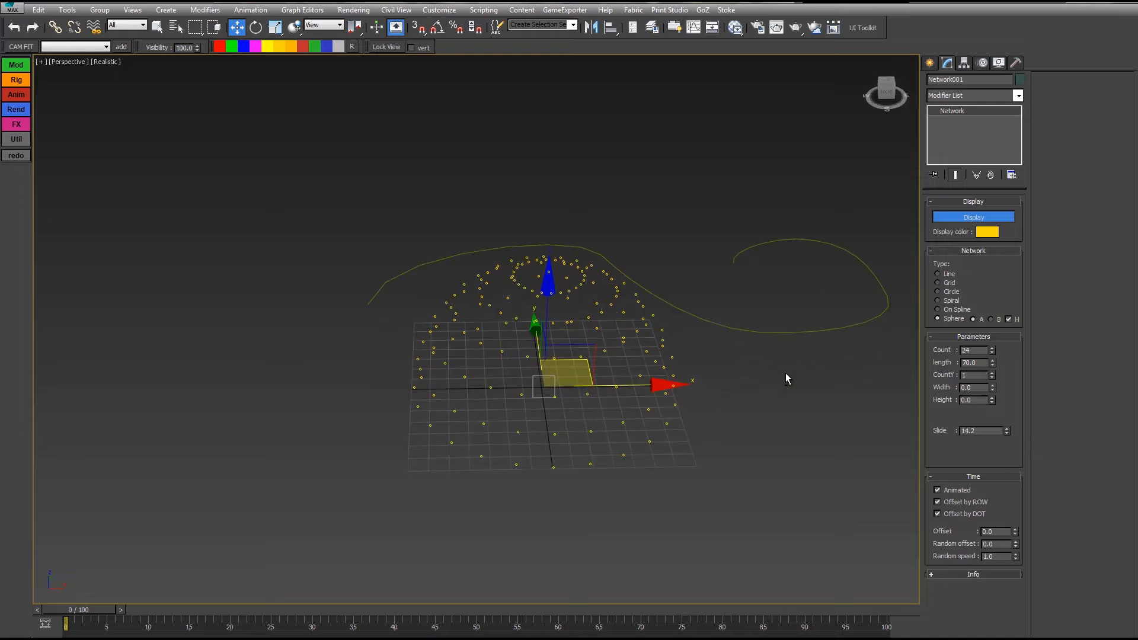
{"action": "left_click", "coordinate": [992, 319]}
{"action": "left_click", "coordinate": [973, 320]}
{"action": "left_click", "coordinate": [992, 320]}
{"action": "left_click", "coordinate": [975, 321]}
{"action": "left_click", "coordinate": [1009, 319]}
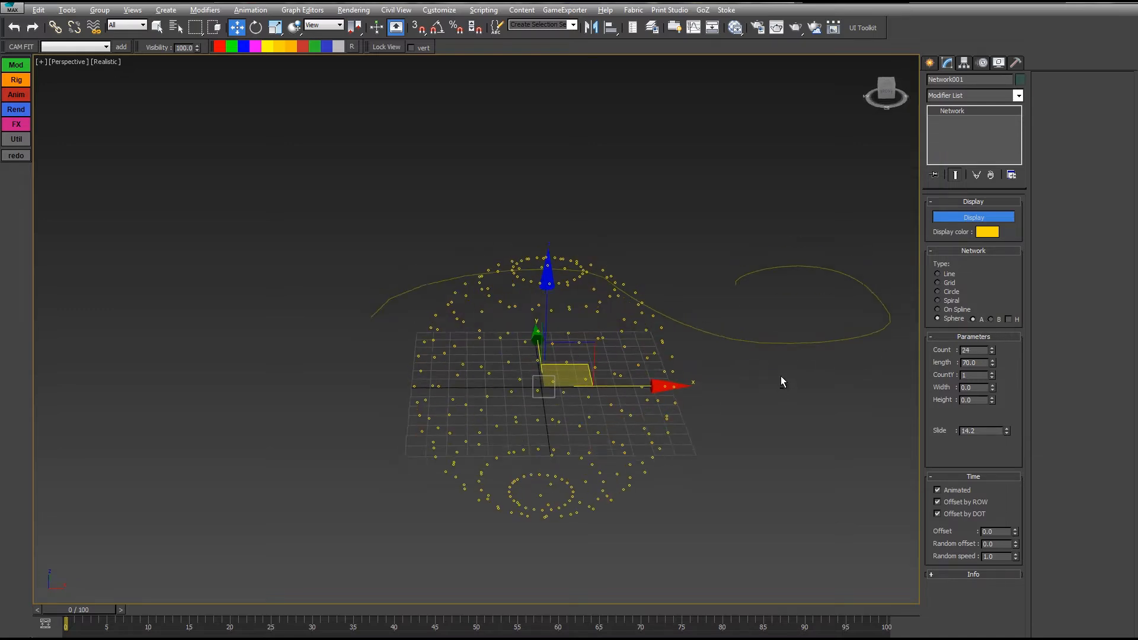
Step: Shrink the sphere, add nested spheres, adjust their spread, and reset height to zero
{"action": "middle_click_drag", "start_coordinate": [781, 376], "coordinate": [848, 370], "text": "alt"}
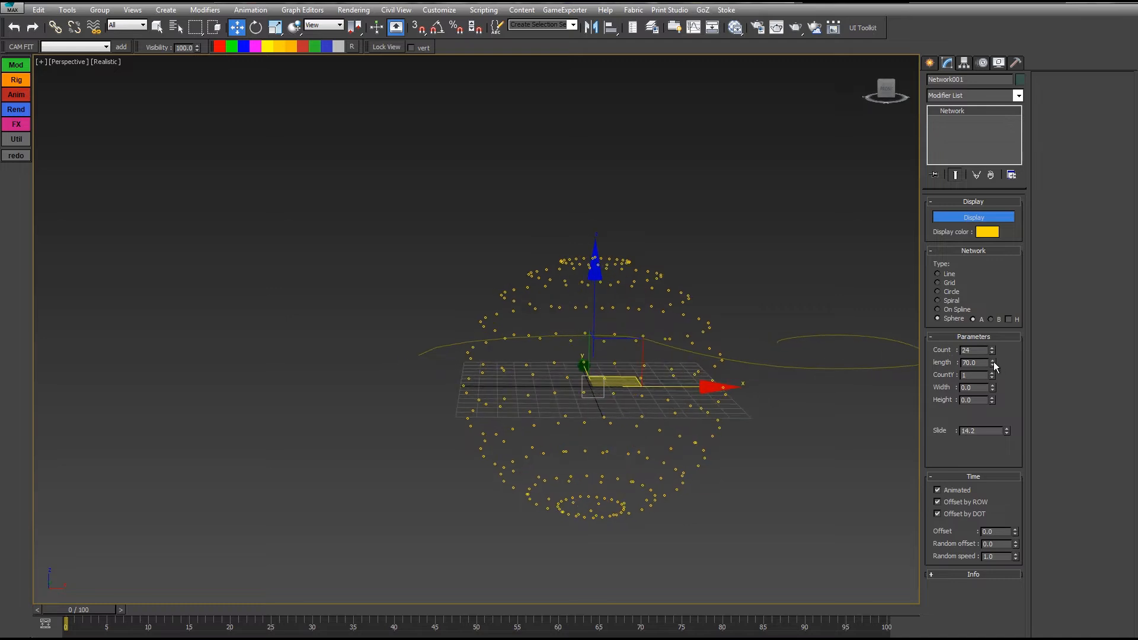
{"action": "mouse_move", "coordinate": [993, 361]}
{"action": "left_mouse_down"}
{"action": "mouse_move", "coordinate": [985, 509]}
{"action": "mouse_move", "coordinate": [978, 415]}
{"action": "mouse_move", "coordinate": [975, 469]}
{"action": "mouse_move", "coordinate": [984, 362]}
{"action": "left_mouse_up"}
{"action": "left_click", "coordinate": [992, 373]}
{"action": "left_click", "coordinate": [991, 372]}
{"action": "left_click", "coordinate": [991, 373]}
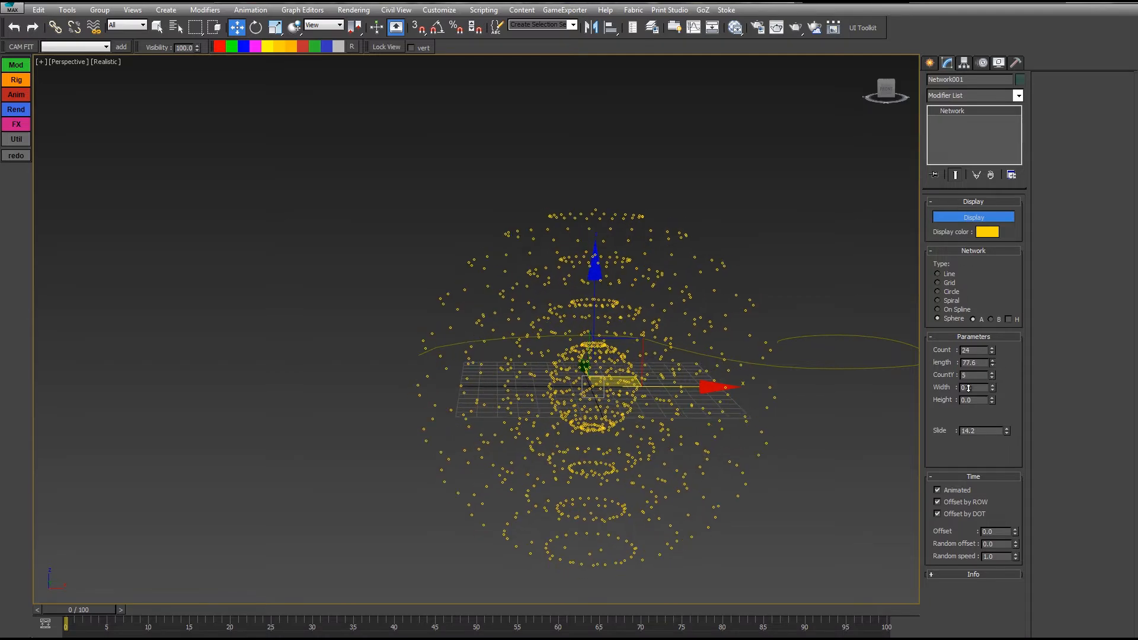
{"action": "left_click_drag", "start_coordinate": [993, 391], "coordinate": [790, 501]}
{"action": "left_click_drag", "start_coordinate": [994, 365], "coordinate": [924, 465]}
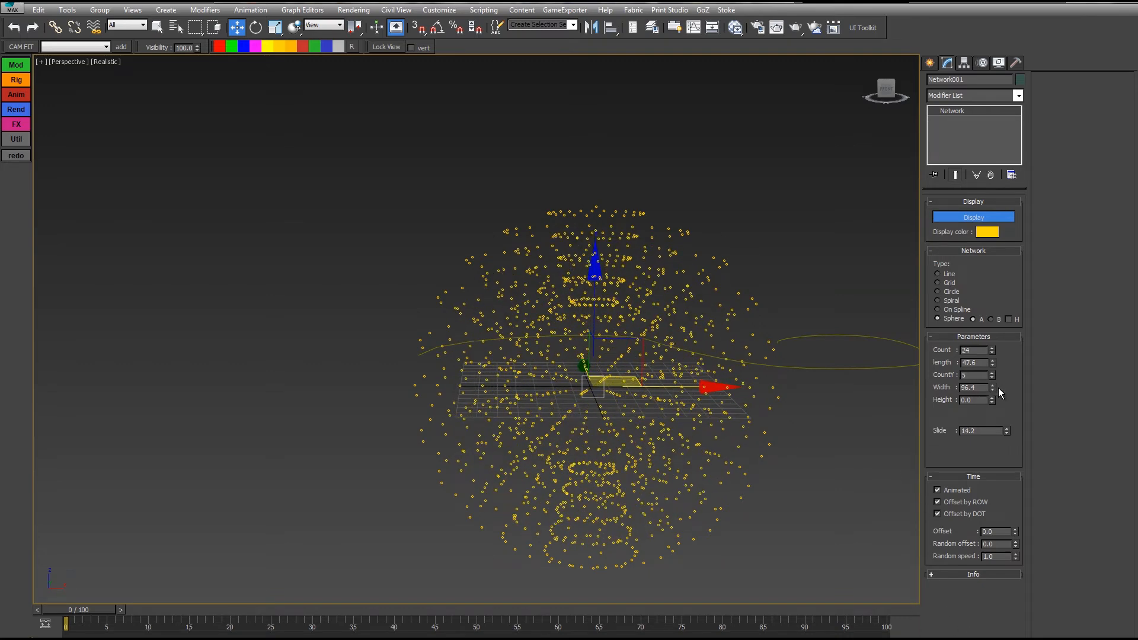
{"action": "left_click_drag", "start_coordinate": [993, 389], "coordinate": [753, 108]}
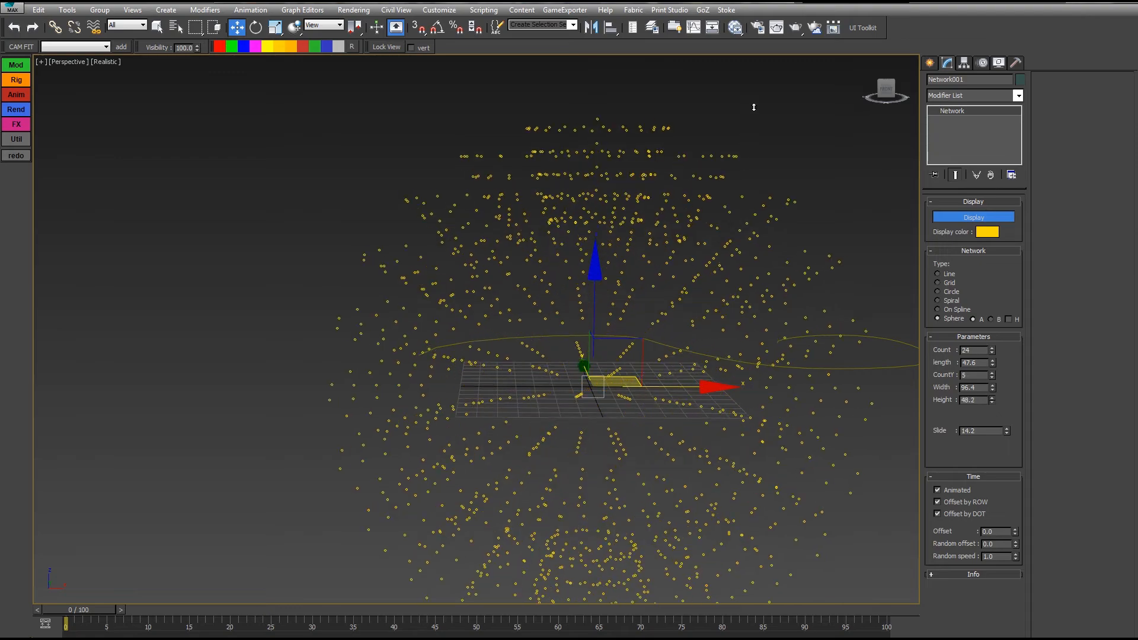
{"action": "right_click", "coordinate": [752, 108]}
Step: Reset the second count to 1 and test heights, returning height to 0
{"action": "middle_click_drag", "start_coordinate": [591, 293], "coordinate": [553, 325], "text": "alt"}
{"action": "middle_click_drag", "start_coordinate": [684, 281], "coordinate": [605, 276], "text": "alt"}
{"action": "middle_click_drag", "start_coordinate": [689, 367], "coordinate": [818, 399], "text": "alt"}
{"action": "right_click", "coordinate": [992, 377]}
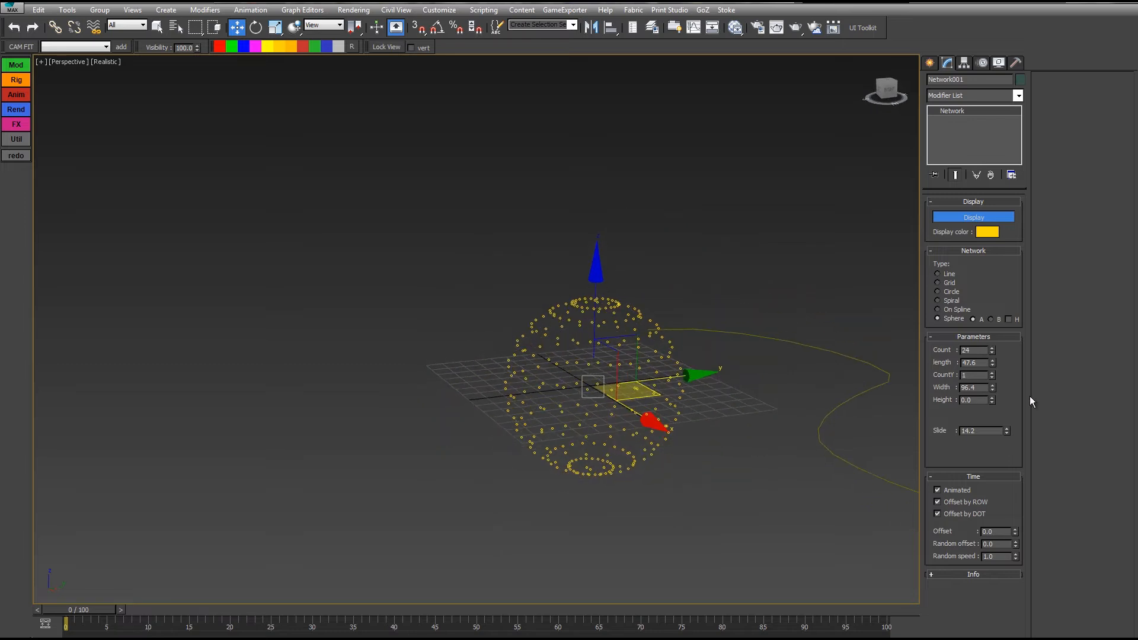
{"action": "left_click_drag", "start_coordinate": [991, 401], "coordinate": [932, 207]}
{"action": "right_click", "coordinate": [932, 207]}
Step: Raise the sphere's slide to 15.6, then switch the layout to Line
{"action": "left_click_drag", "start_coordinate": [1007, 431], "coordinate": [601, 318]}
{"action": "middle_click_drag", "start_coordinate": [685, 429], "coordinate": [722, 472]}
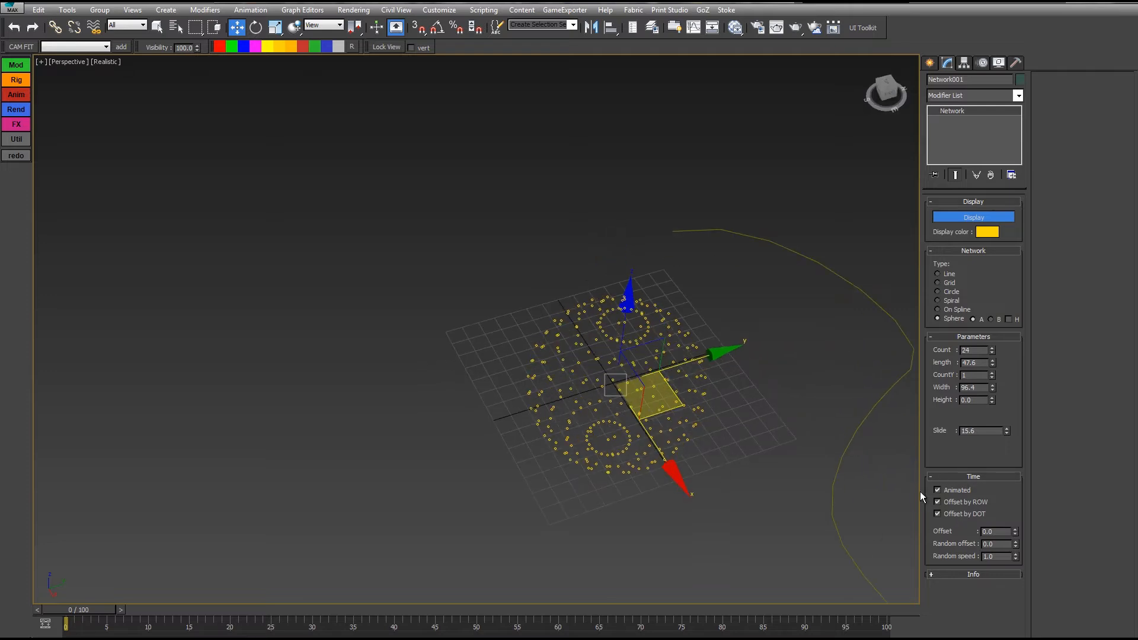
{"action": "middle_click_drag", "start_coordinate": [863, 452], "coordinate": [783, 385], "text": "alt"}
{"action": "left_click", "coordinate": [937, 274]}
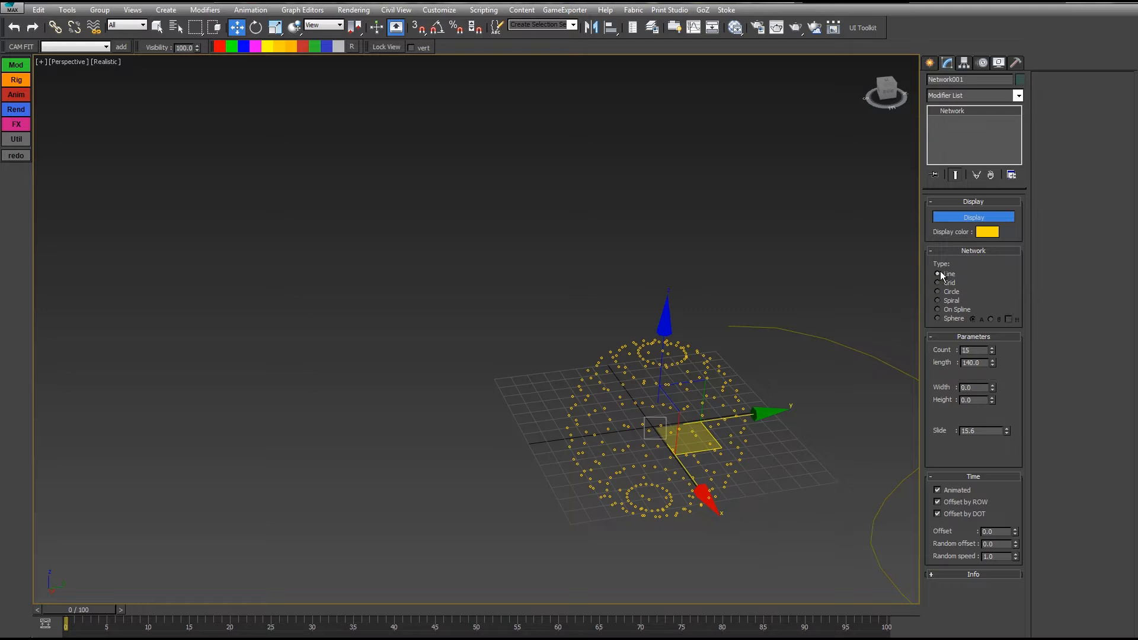
Step: Reselect Network001 and set the row's Count to 21
{"action": "middle_click_drag", "start_coordinate": [801, 427], "coordinate": [791, 304], "text": "alt"}
{"action": "left_click_drag", "start_coordinate": [773, 311], "coordinate": [771, 295]}
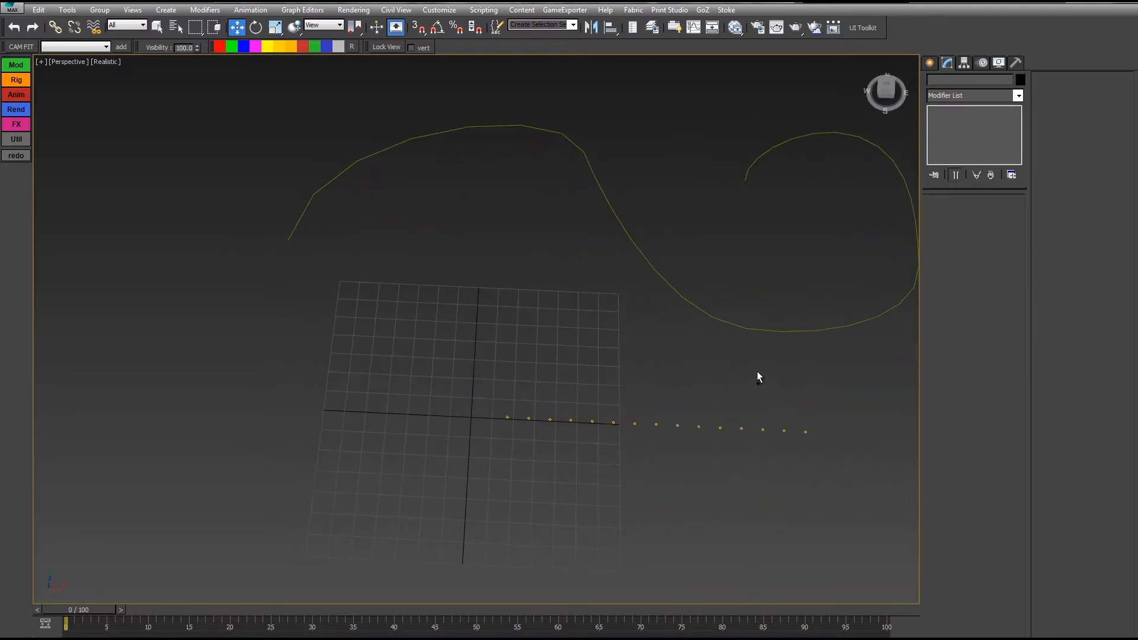
{"action": "left_click_drag", "start_coordinate": [778, 336], "coordinate": [711, 282]}
{"action": "left_click", "coordinate": [720, 428]}
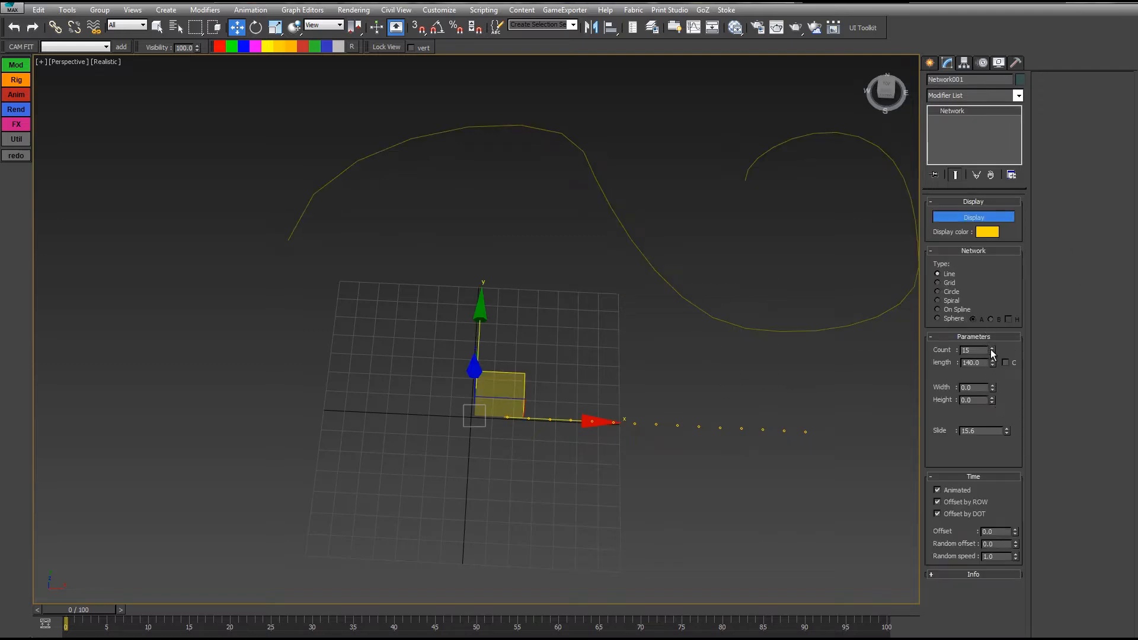
{"action": "left_click_drag", "start_coordinate": [990, 335], "coordinate": [990, 346]}
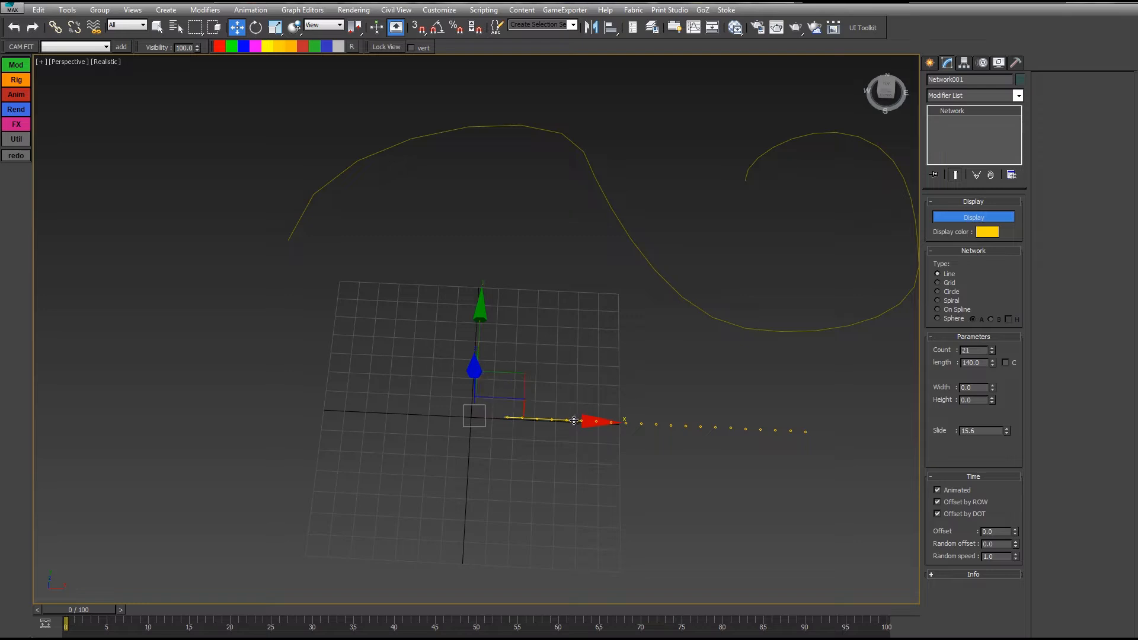
Step: Cancel a trial X move, open Move Type-In, and reset Slide to 0
{"action": "left_click_drag", "start_coordinate": [577, 419], "coordinate": [630, 423]}
{"action": "right_click", "coordinate": [631, 423]}
{"action": "right_click", "coordinate": [239, 29]}
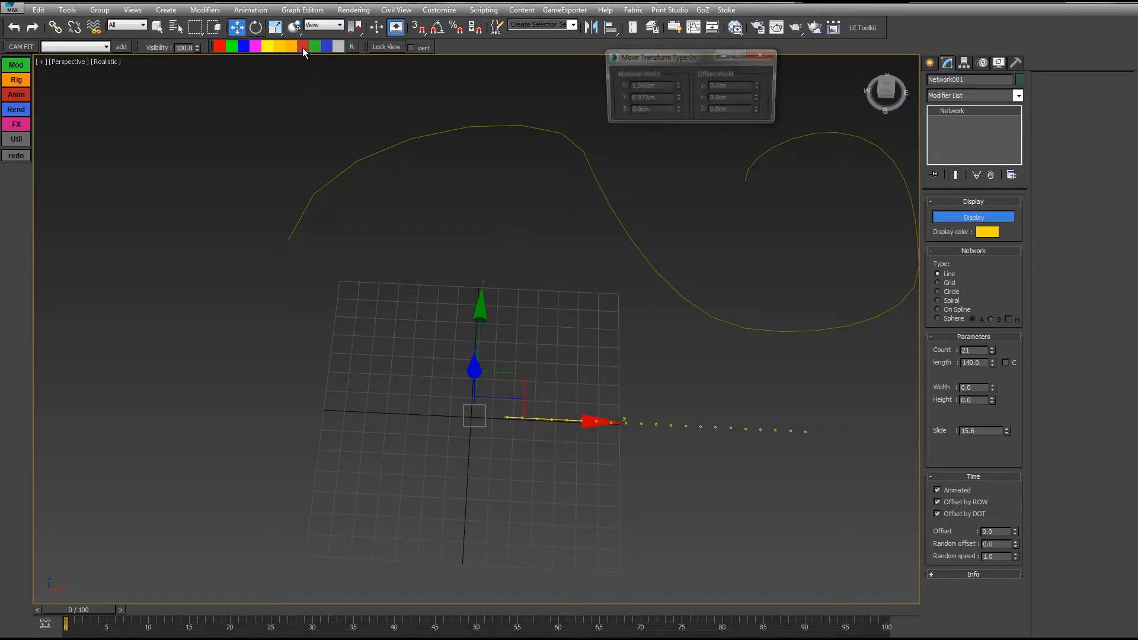
{"action": "right_click", "coordinate": [1006, 430]}
Step: Frame the dot row in view, keeping Width at 0
{"action": "middle_click_drag", "start_coordinate": [608, 396], "coordinate": [731, 386]}
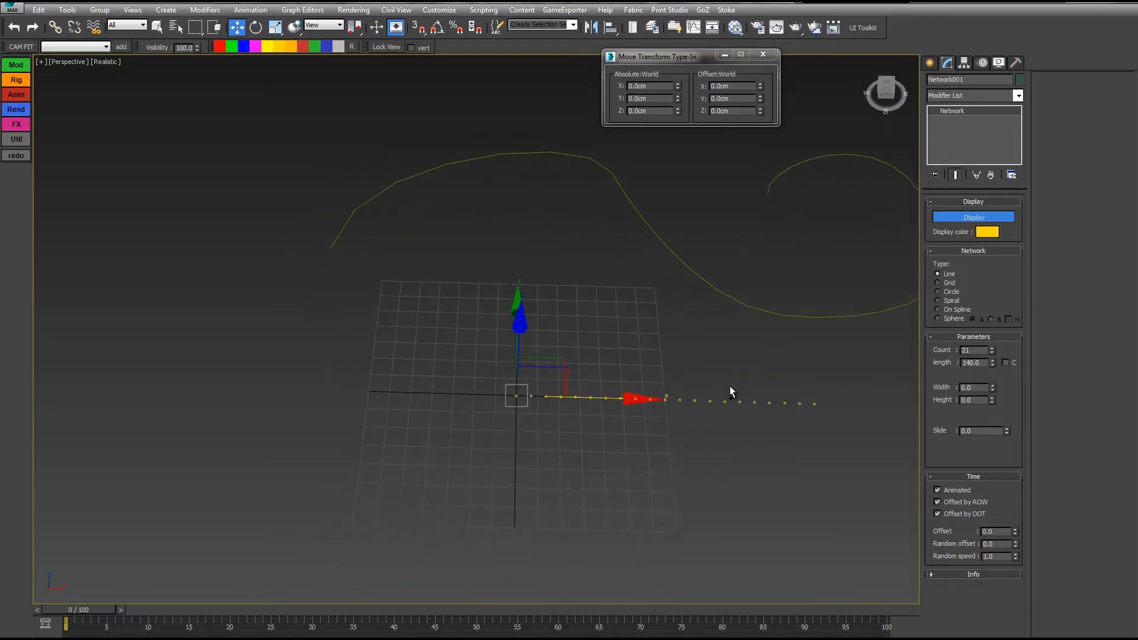
{"action": "scroll", "coordinate": [731, 386], "scroll_direction": "up", "scroll_amount": 3}
{"action": "middle_click_drag", "start_coordinate": [805, 362], "coordinate": [770, 358]}
{"action": "middle_click_drag", "start_coordinate": [913, 375], "coordinate": [872, 366]}
{"action": "middle_click_drag", "start_coordinate": [737, 352], "coordinate": [751, 382]}
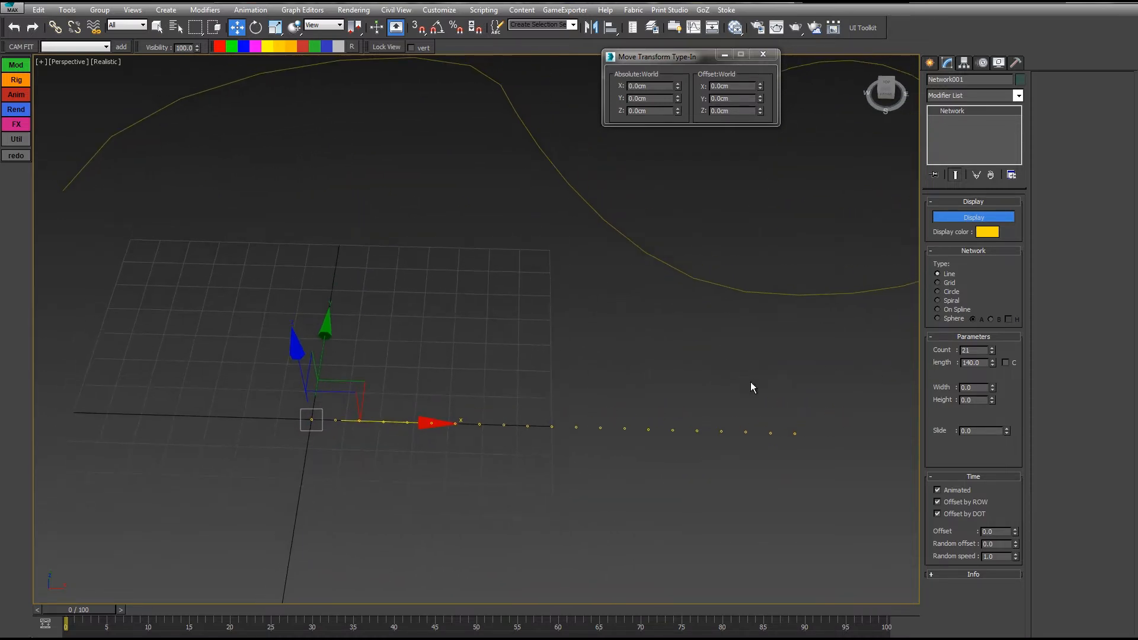
{"action": "middle_click_drag", "start_coordinate": [588, 376], "coordinate": [631, 417]}
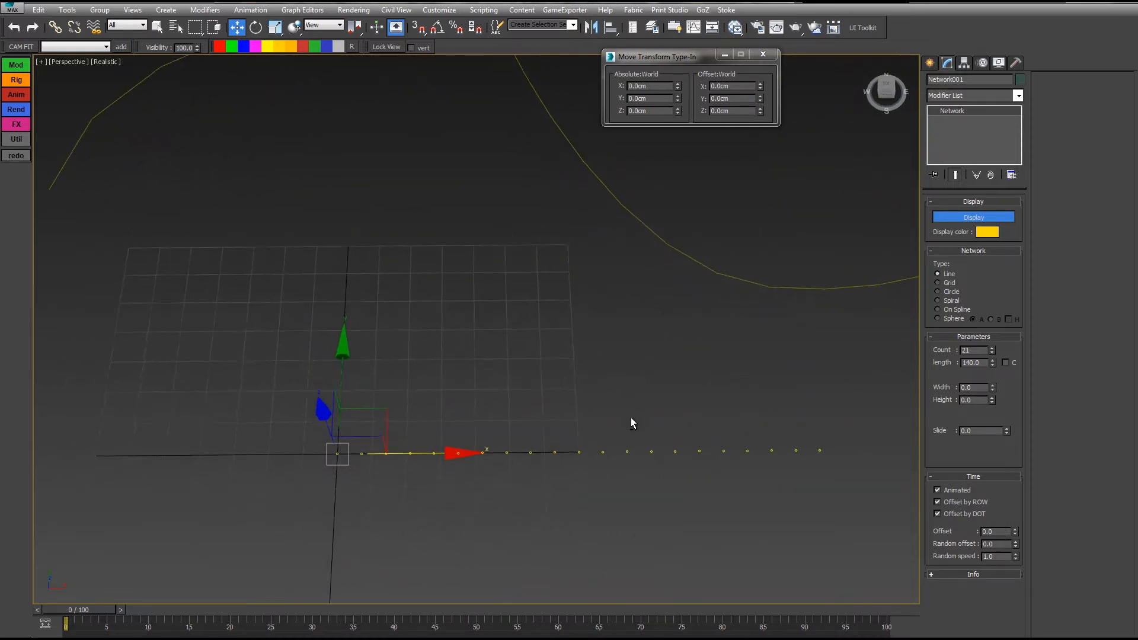
{"action": "scroll", "coordinate": [631, 417], "scroll_direction": "down", "scroll_amount": 3}
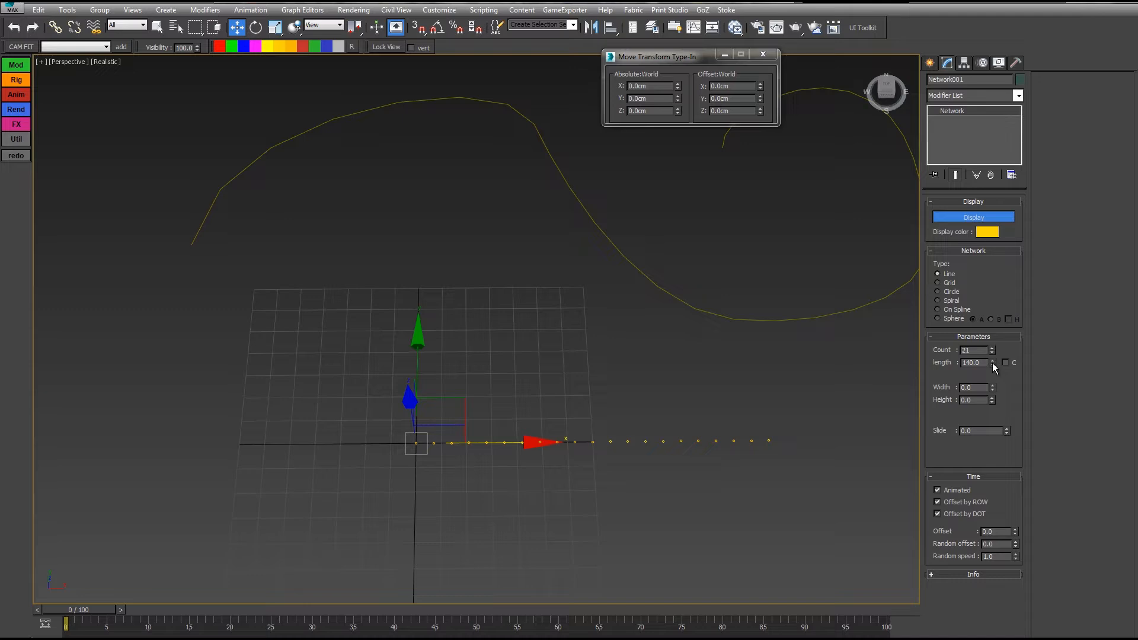
{"action": "left_click_drag", "start_coordinate": [994, 386], "coordinate": [979, 251]}
{"action": "right_click", "coordinate": [979, 251]}
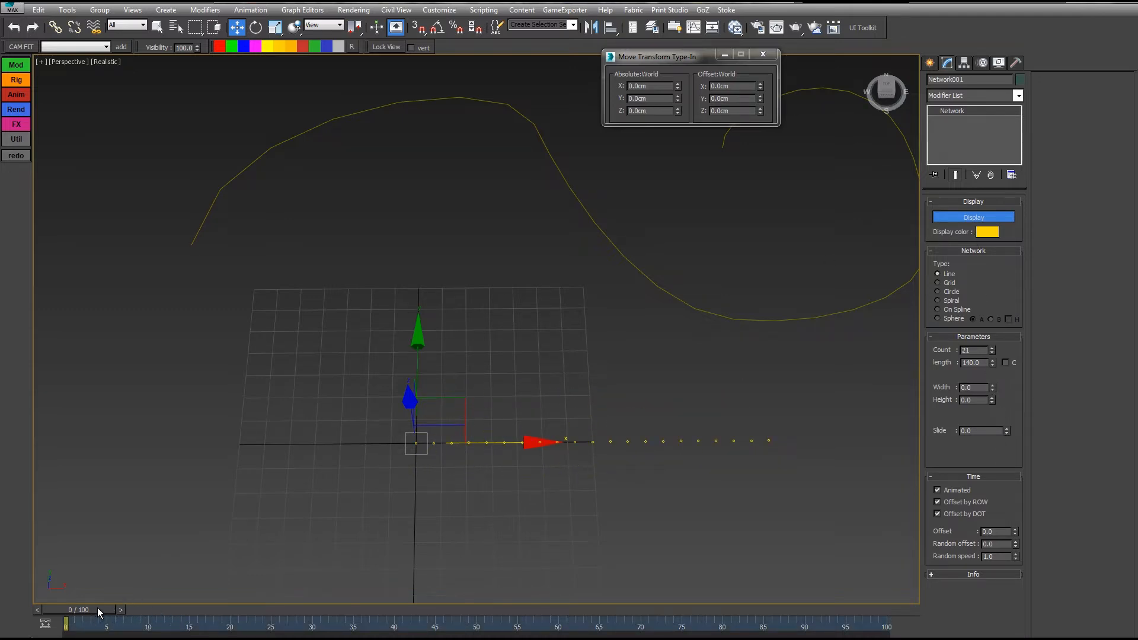
Step: Auto-key Width to 10 at frame 10 and -8.5 at frame 20
{"action": "left_click_drag", "start_coordinate": [97, 610], "coordinate": [169, 616]}
{"action": "key", "text": "n"}
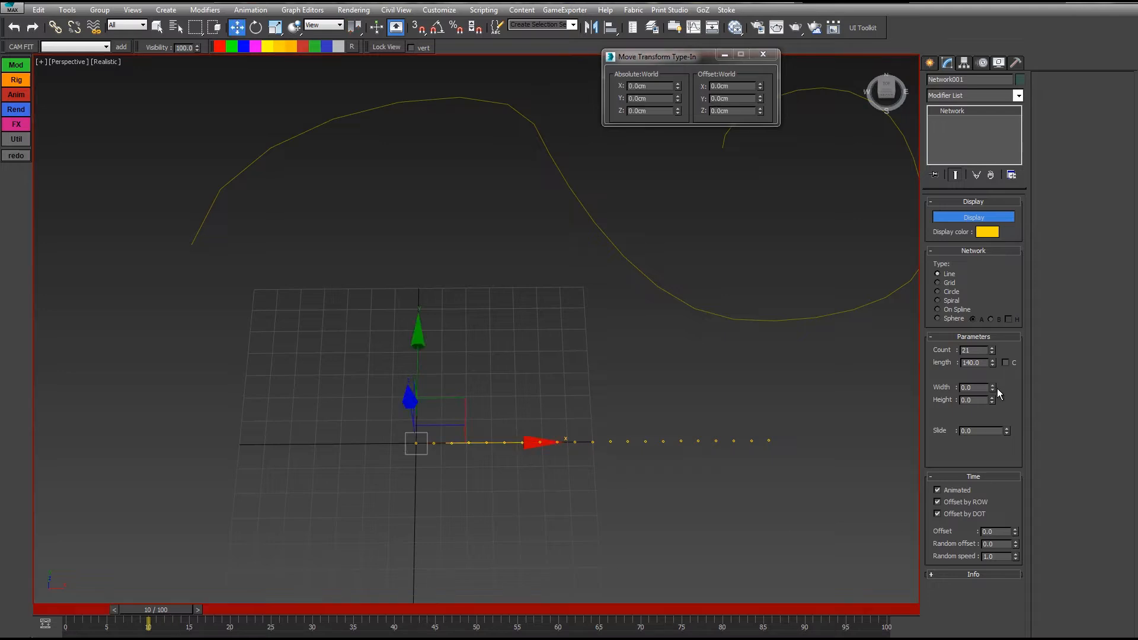
{"action": "left_click_drag", "start_coordinate": [994, 388], "coordinate": [977, 318]}
{"action": "left_click_drag", "start_coordinate": [175, 613], "coordinate": [250, 616]}
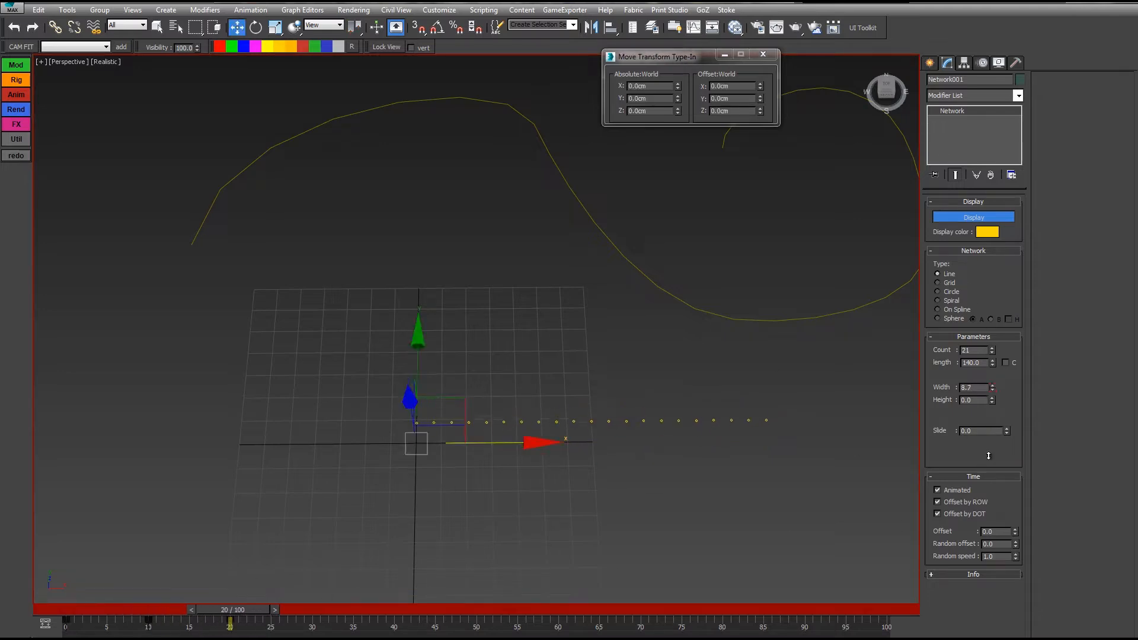
{"action": "left_click_drag", "start_coordinate": [989, 456], "coordinate": [984, 546]}
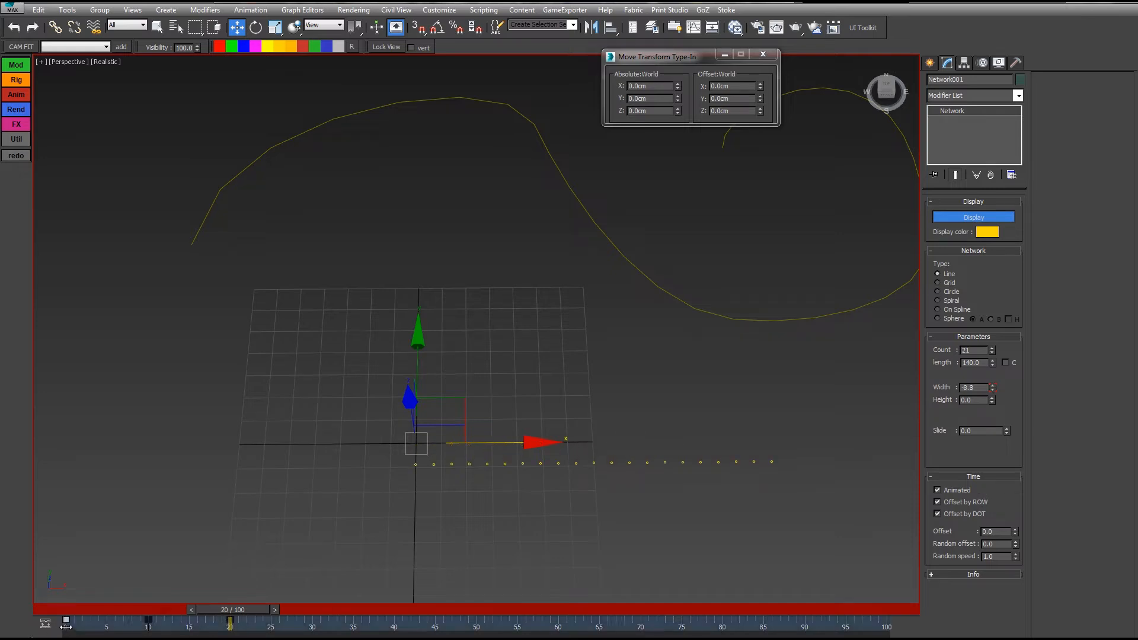
{"action": "left_click_drag", "start_coordinate": [240, 615], "coordinate": [124, 614]}
{"action": "key", "text": "n"}
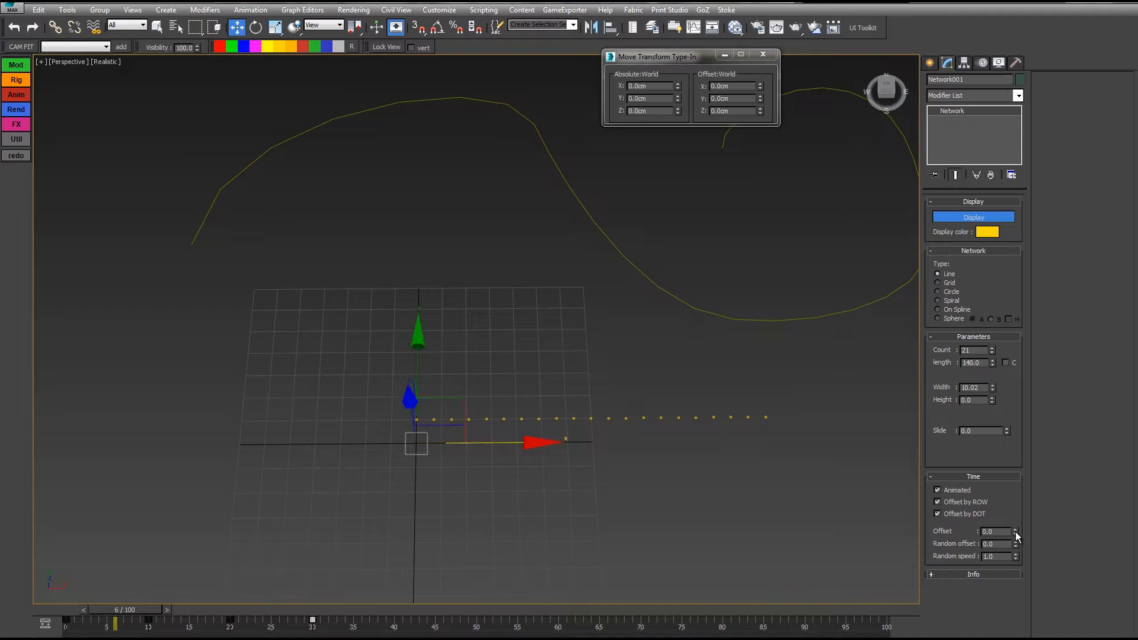
Step: Increase the time offset to 1.27 so a wave travels along the dots
{"action": "left_click_drag", "start_coordinate": [1015, 530], "coordinate": [1015, 520]}
{"action": "left_click_drag", "start_coordinate": [127, 615], "coordinate": [172, 635]}
{"action": "key", "text": "w"}
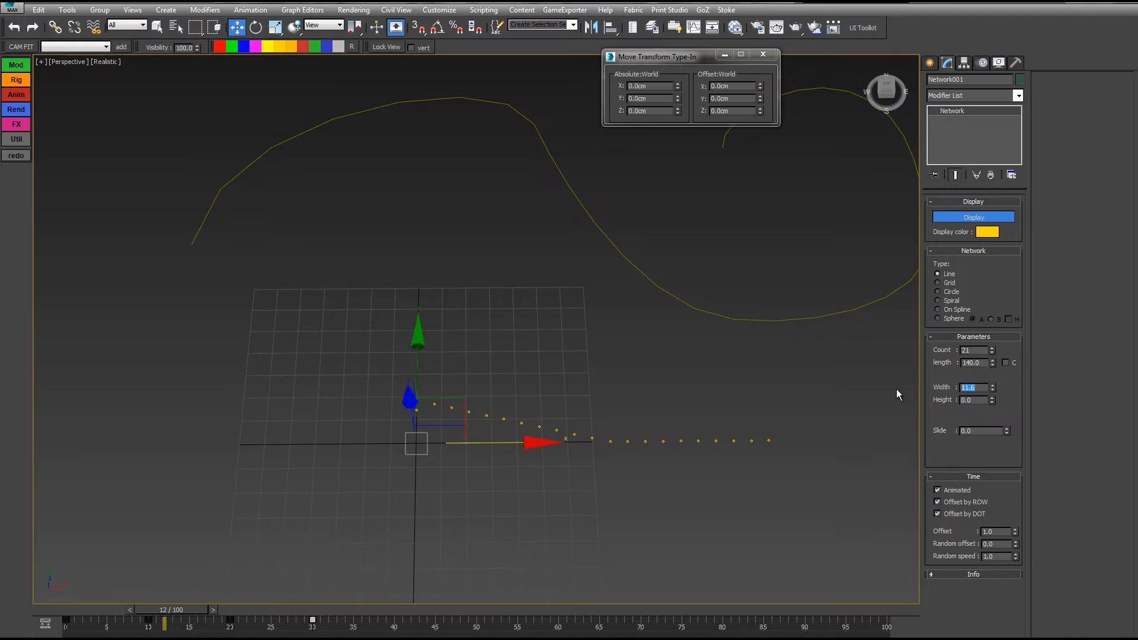
{"action": "mouse_move", "coordinate": [172, 616]}
{"action": "left_mouse_down"}
{"action": "mouse_move", "coordinate": [97, 617]}
{"action": "mouse_move", "coordinate": [191, 617]}
{"action": "left_mouse_up"}
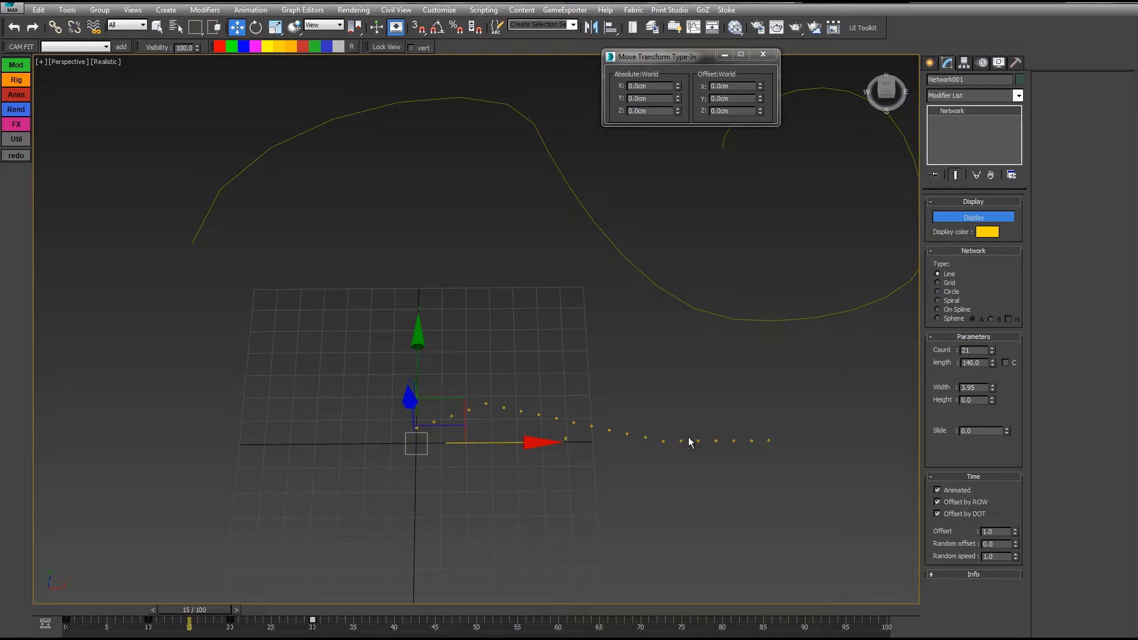
{"action": "left_click_drag", "start_coordinate": [174, 621], "coordinate": [398, 612]}
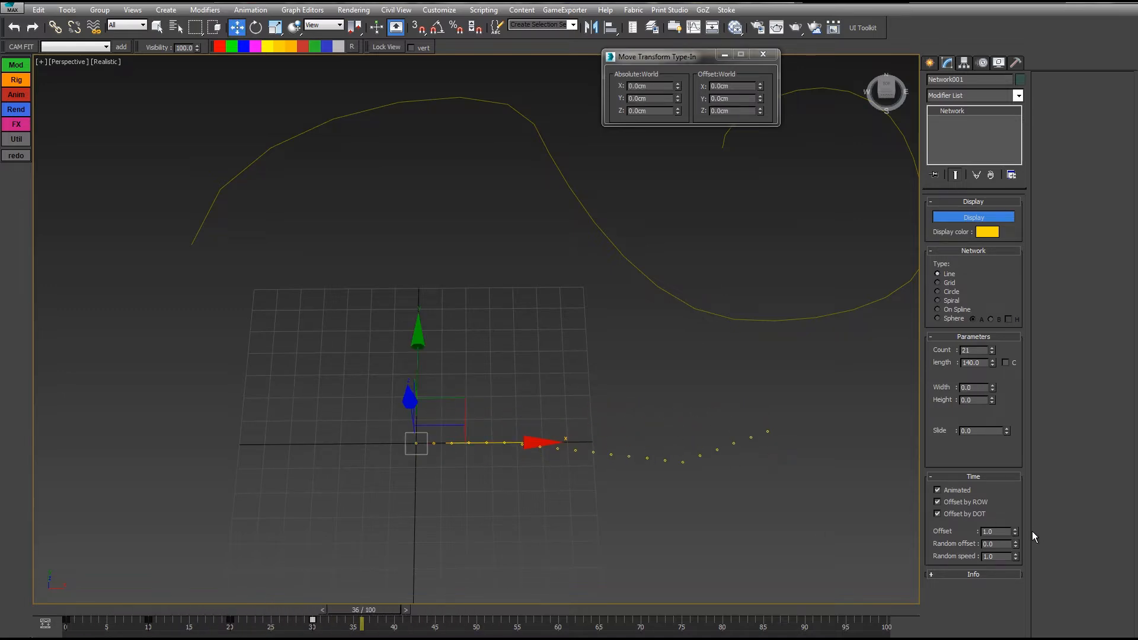
{"action": "left_click_drag", "start_coordinate": [1013, 585], "coordinate": [1013, 521]}
{"action": "left_click_drag", "start_coordinate": [350, 613], "coordinate": [377, 613]}
Step: Raise Count to 62 and scrub the timeline to watch the wave
{"action": "left_click_drag", "start_coordinate": [992, 350], "coordinate": [993, 314]}
{"action": "left_click_drag", "start_coordinate": [389, 607], "coordinate": [746, 610]}
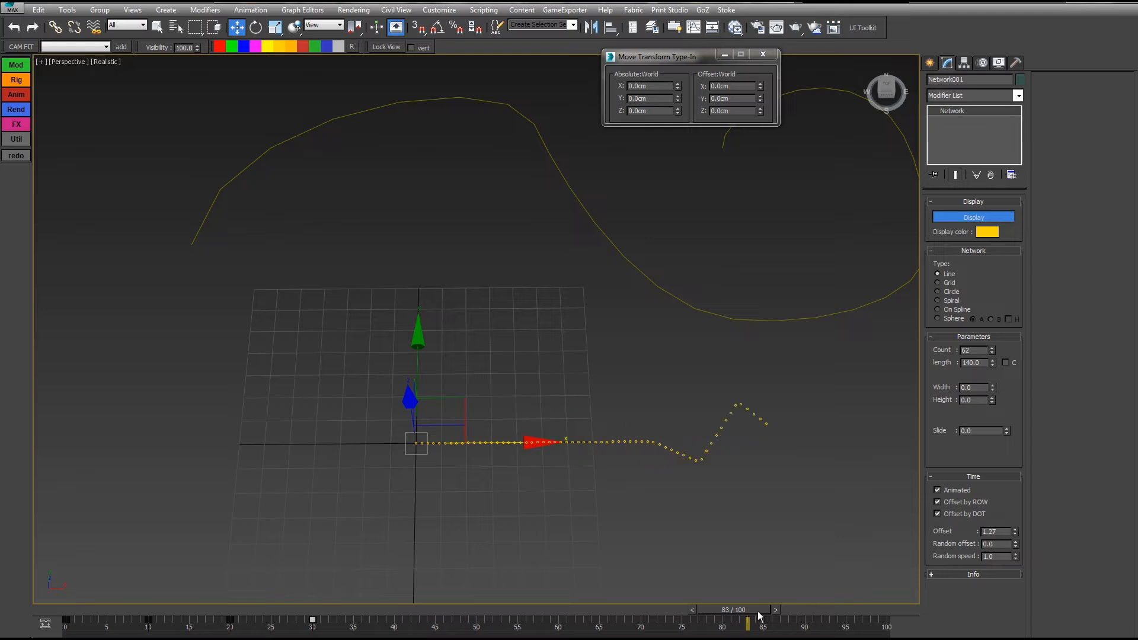
{"action": "left_click_drag", "start_coordinate": [760, 612], "coordinate": [197, 609]}
{"action": "left_click_drag", "start_coordinate": [189, 617], "coordinate": [400, 558]}
Step: From frame 0, test a time offset on Network001 and scrub forward to frame 31
{"action": "key", "text": "w"}
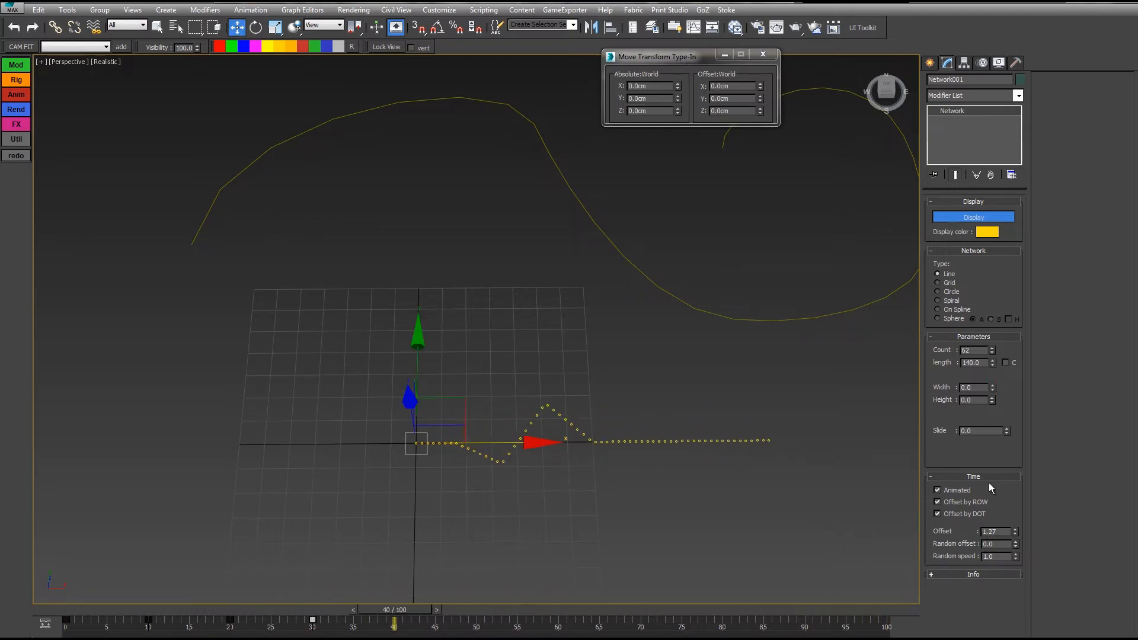
{"action": "key", "text": "Home"}
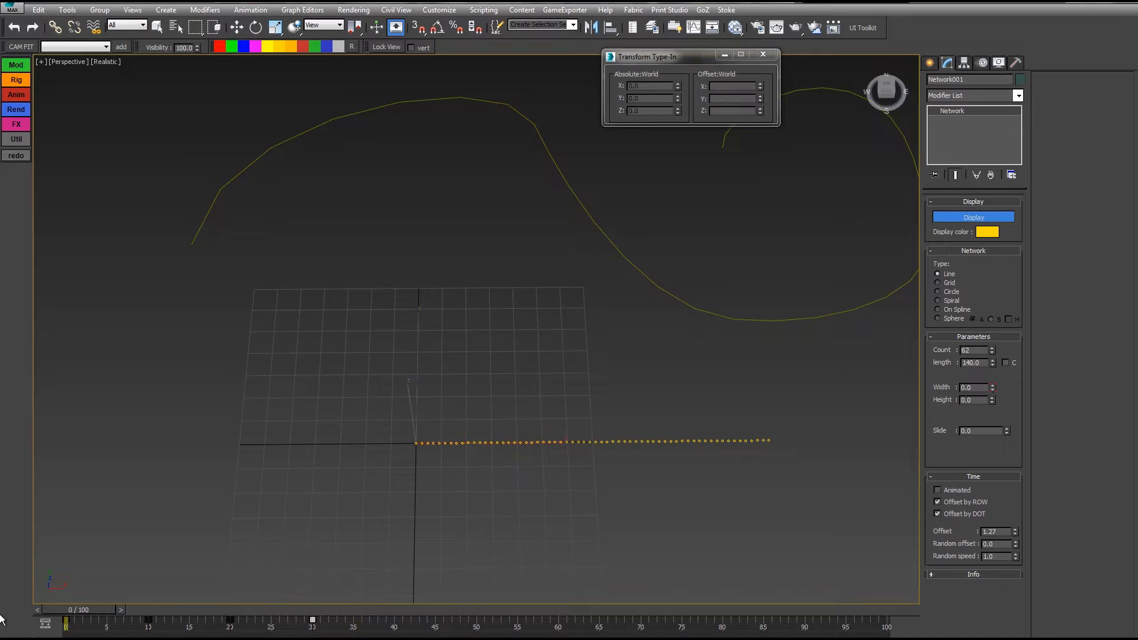
{"action": "left_click_drag", "start_coordinate": [1014, 503], "coordinate": [1014, 537]}
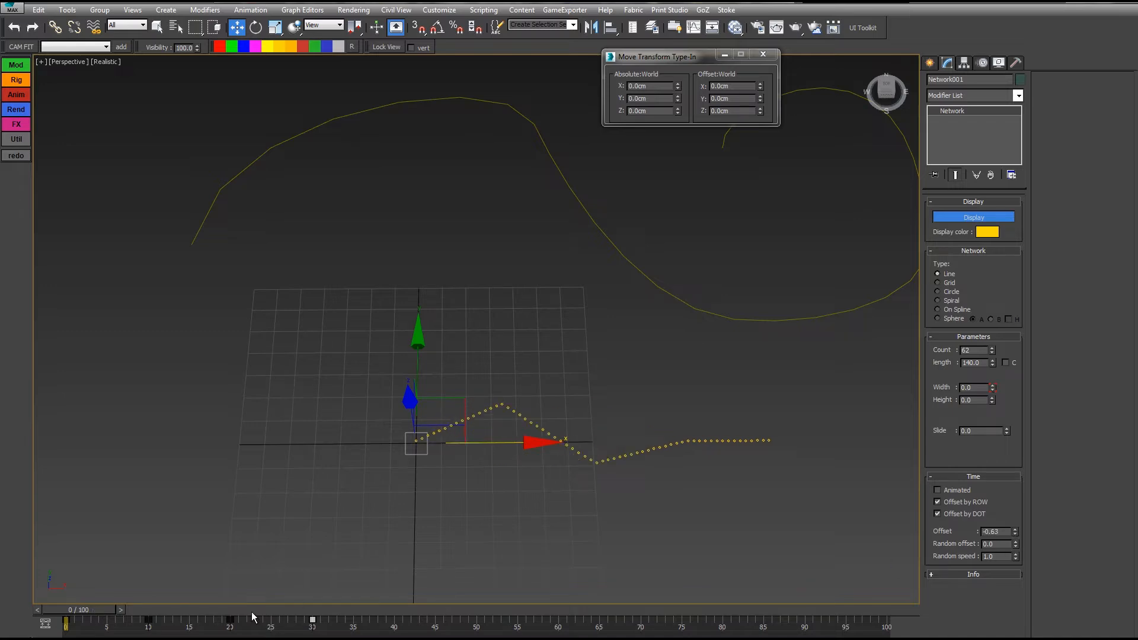
{"action": "left_click_drag", "start_coordinate": [98, 610], "coordinate": [325, 609]}
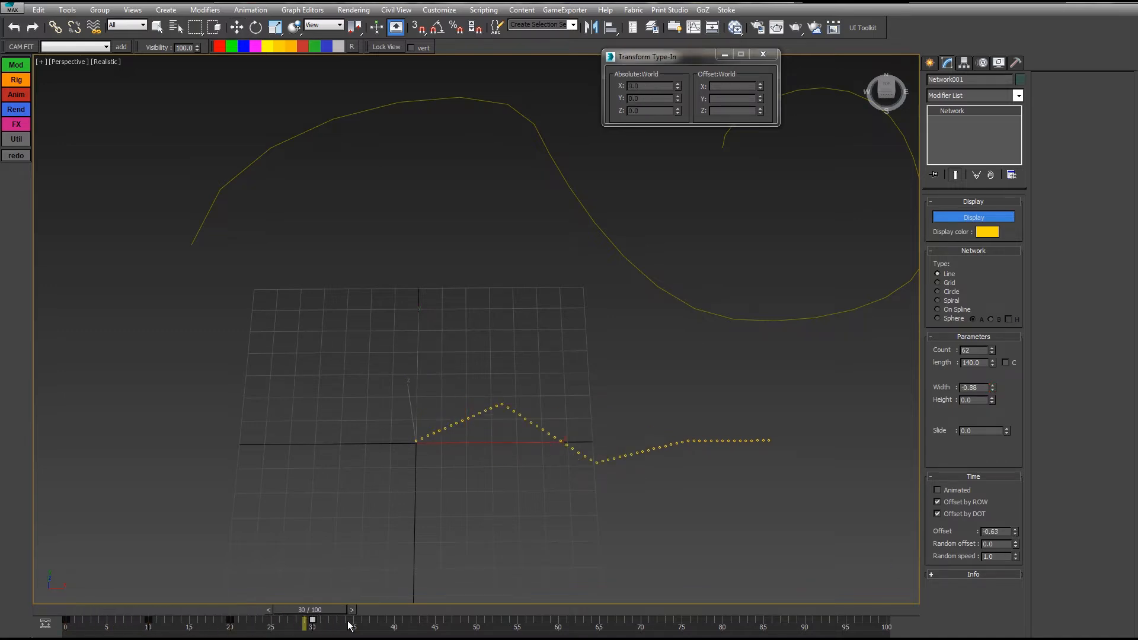
Step: Toggle Animated and try lower and higher offsets, leaving Offset at 0.7 for a travelling wave
{"action": "left_click", "coordinate": [938, 490]}
{"action": "left_click_drag", "start_coordinate": [344, 613], "coordinate": [209, 612]}
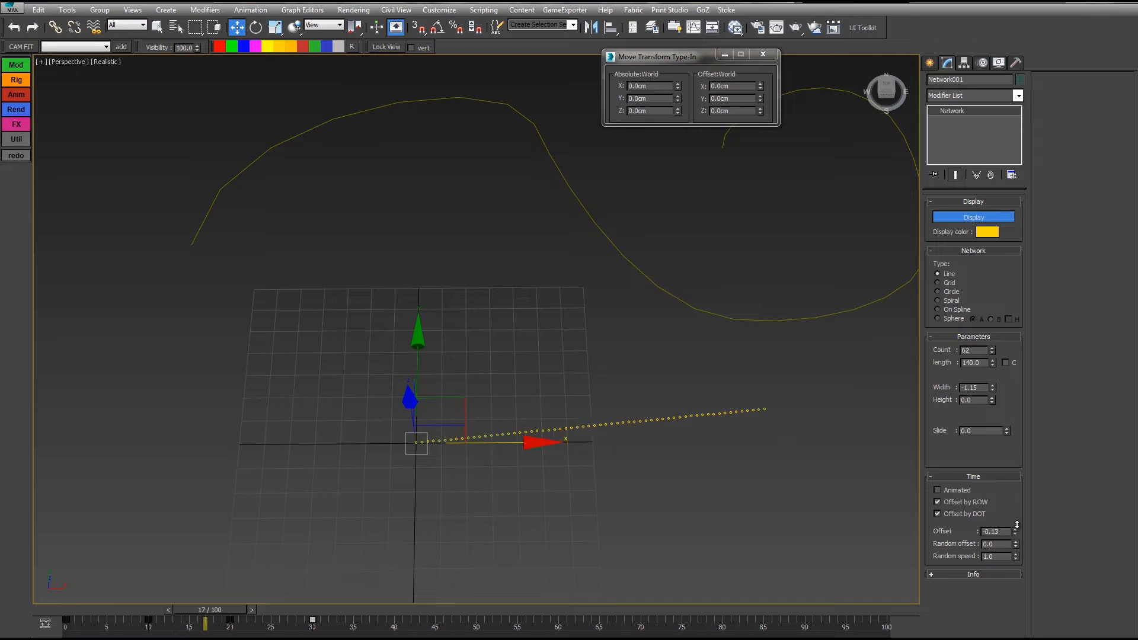
{"action": "left_click_drag", "start_coordinate": [1018, 524], "coordinate": [1021, 532]}
{"action": "left_click_drag", "start_coordinate": [196, 620], "coordinate": [123, 612]}
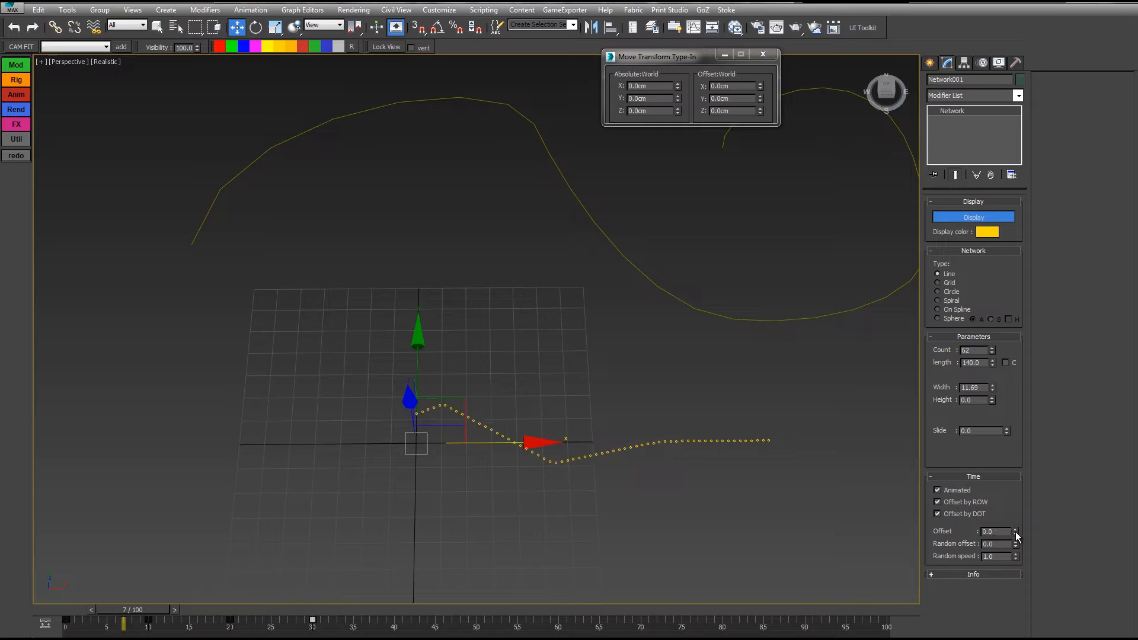
{"action": "left_click_drag", "start_coordinate": [1015, 532], "coordinate": [1014, 526]}
{"action": "left_click_drag", "start_coordinate": [136, 612], "coordinate": [410, 584]}
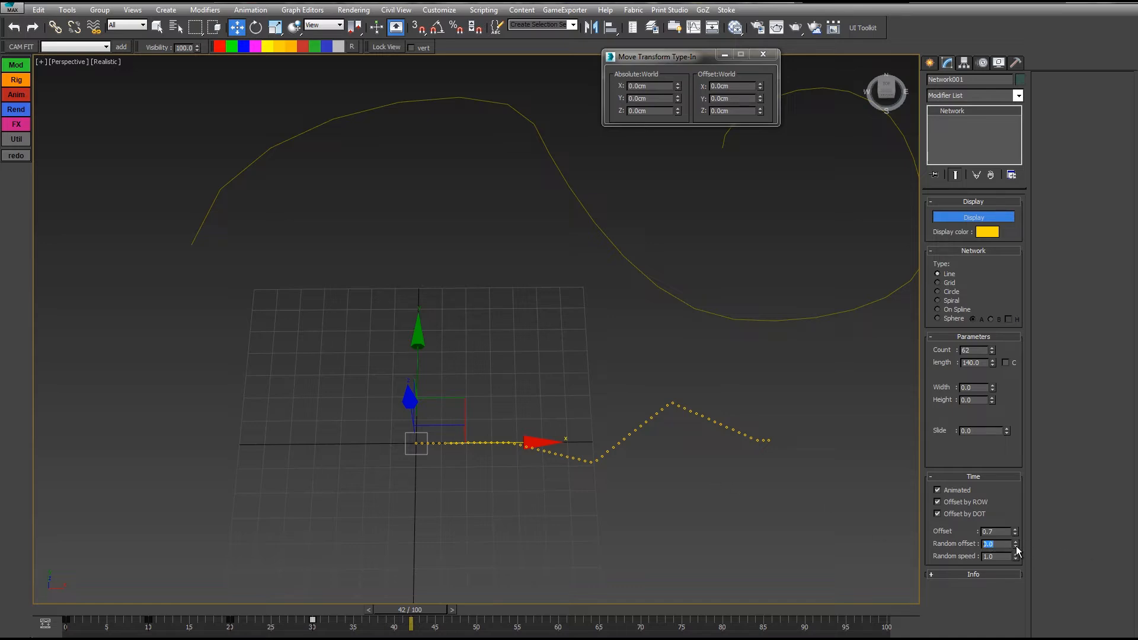
Step: Add a random time offset to the dots and scrub the timeline to watch them scatter
{"action": "left_click_drag", "start_coordinate": [1017, 546], "coordinate": [1009, 513]}
{"action": "left_click_drag", "start_coordinate": [65, 610], "coordinate": [411, 619]}
{"action": "left_click_drag", "start_coordinate": [1016, 545], "coordinate": [1014, 505]}
{"action": "left_click_drag", "start_coordinate": [62, 610], "coordinate": [362, 623]}
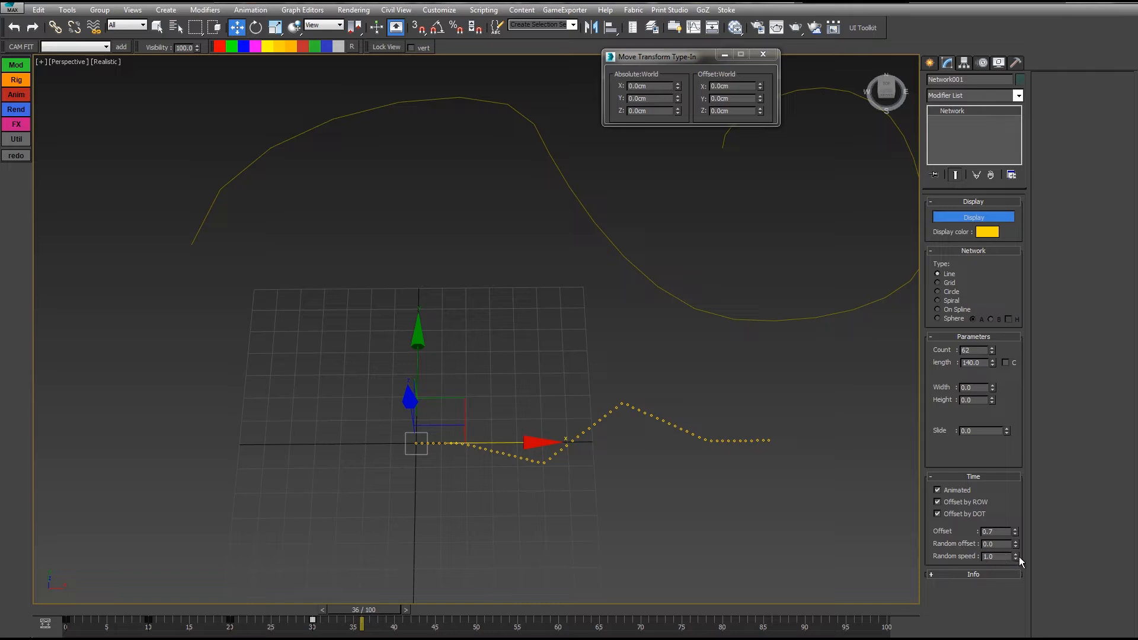
Step: Raise random speed to 6.68 and random offset to 10.5, previewing the out-of-step dots
{"action": "left_click_drag", "start_coordinate": [1016, 557], "coordinate": [1012, 534]}
{"action": "left_click_drag", "start_coordinate": [64, 617], "coordinate": [279, 622]}
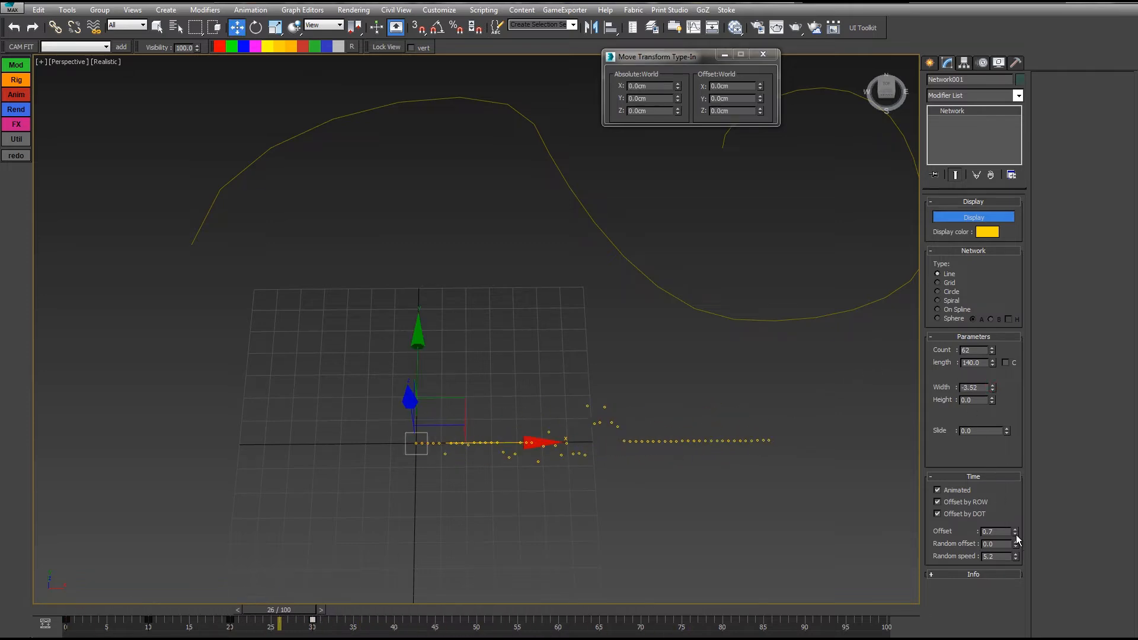
{"action": "mouse_move", "coordinate": [1016, 535]}
{"action": "left_mouse_down"}
{"action": "mouse_move", "coordinate": [1015, 509]}
{"action": "mouse_move", "coordinate": [1018, 531]}
{"action": "left_mouse_up"}
{"action": "left_click_drag", "start_coordinate": [70, 614], "coordinate": [337, 620]}
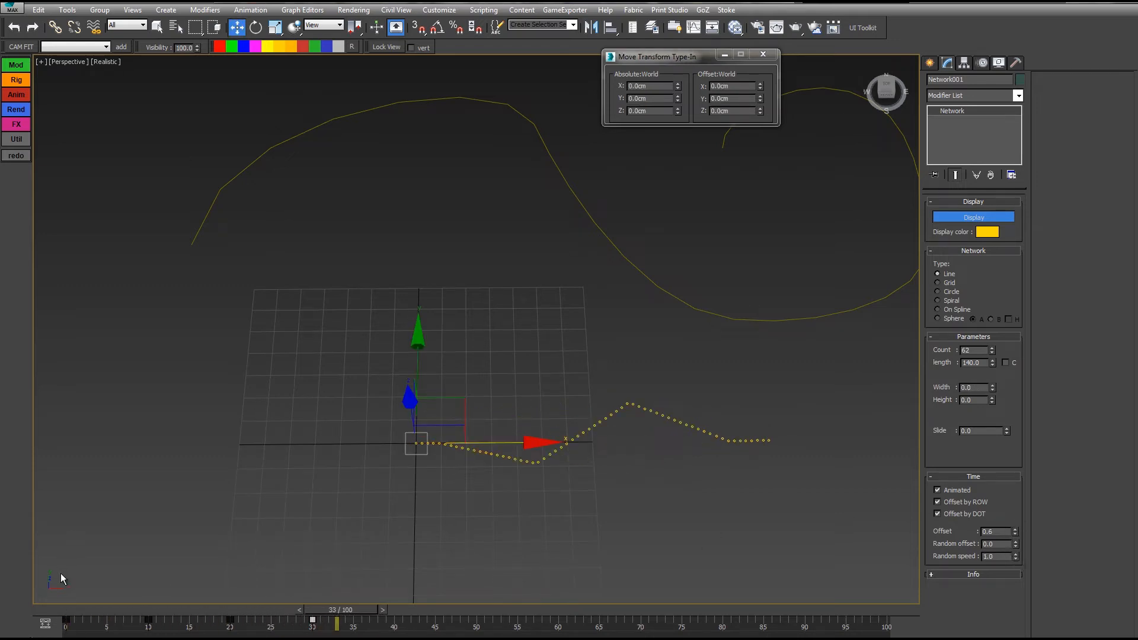
{"action": "left_click_drag", "start_coordinate": [69, 615], "coordinate": [345, 615]}
{"action": "left_click_drag", "start_coordinate": [1016, 556], "coordinate": [1018, 563]}
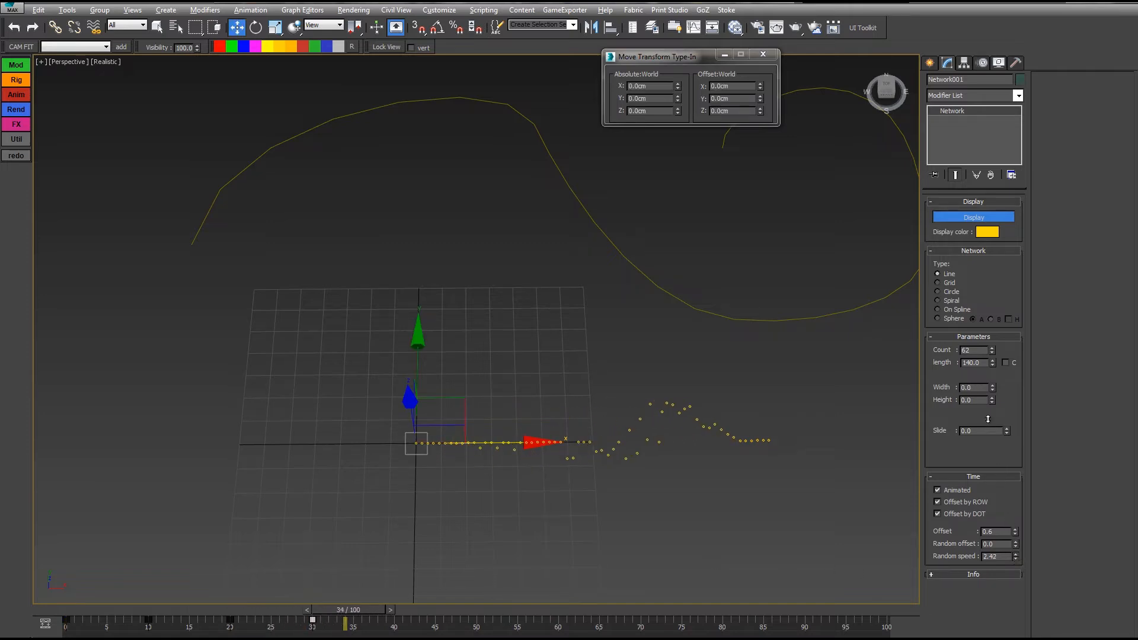
{"action": "left_click_drag", "start_coordinate": [913, 237], "coordinate": [899, 208]}
{"action": "left_click_drag", "start_coordinate": [66, 617], "coordinate": [308, 608]}
{"action": "left_click_drag", "start_coordinate": [1017, 544], "coordinate": [1016, 481]}
{"action": "left_click_drag", "start_coordinate": [66, 611], "coordinate": [368, 573]}
Step: Assign a Noise Float controller to Network001's width track in the Curve Editor
{"action": "key", "text": "w"}
{"action": "left_click", "coordinate": [693, 27]}
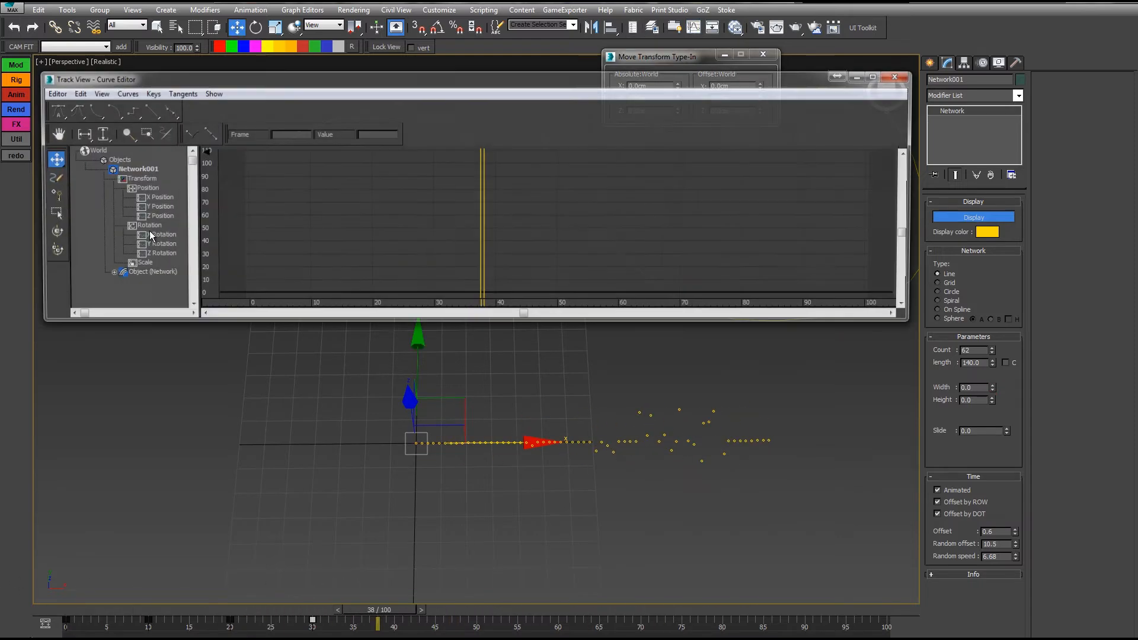
{"action": "left_click", "coordinate": [107, 274]}
{"action": "left_click_drag", "start_coordinate": [101, 281], "coordinate": [81, 186]}
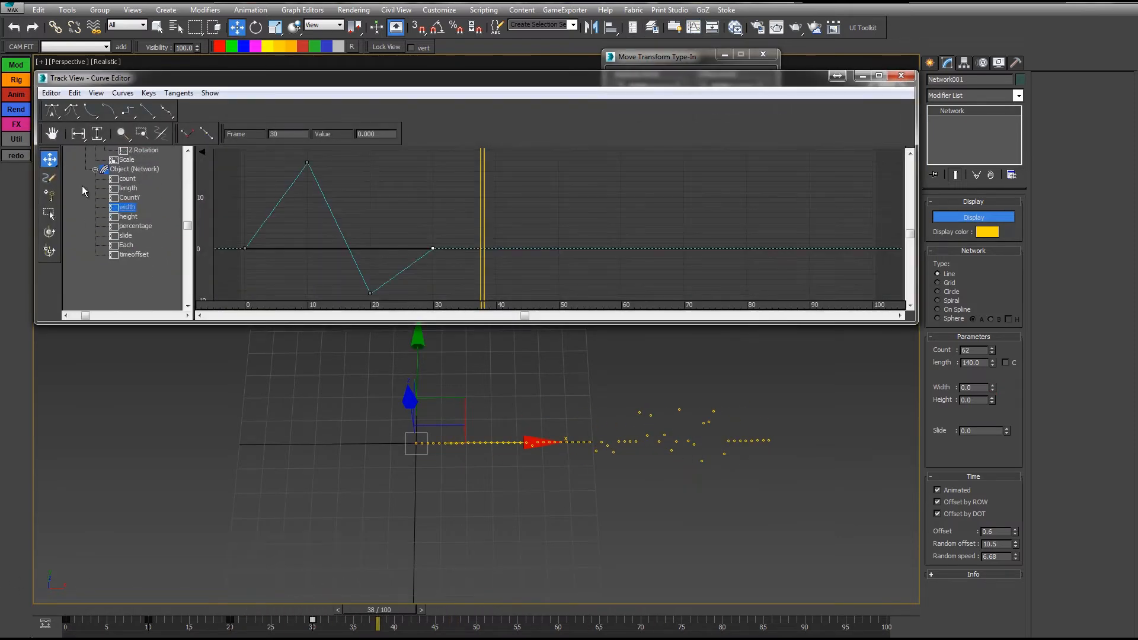
{"action": "right_click", "coordinate": [119, 209]}
{"action": "left_click", "coordinate": [151, 230]}
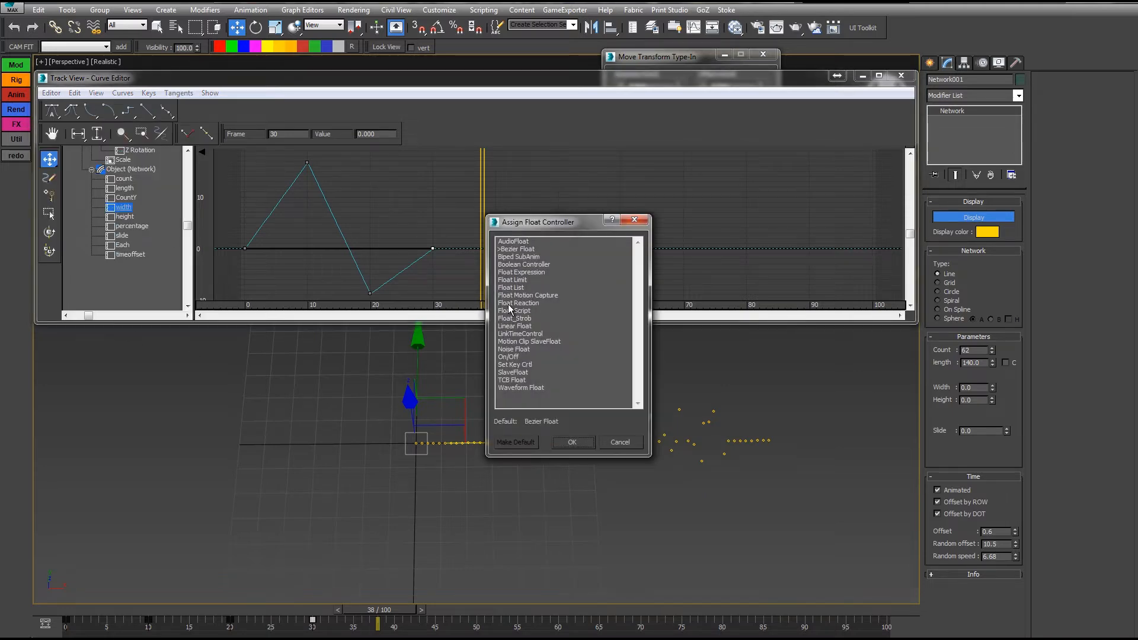
{"action": "double_click", "coordinate": [513, 349]}
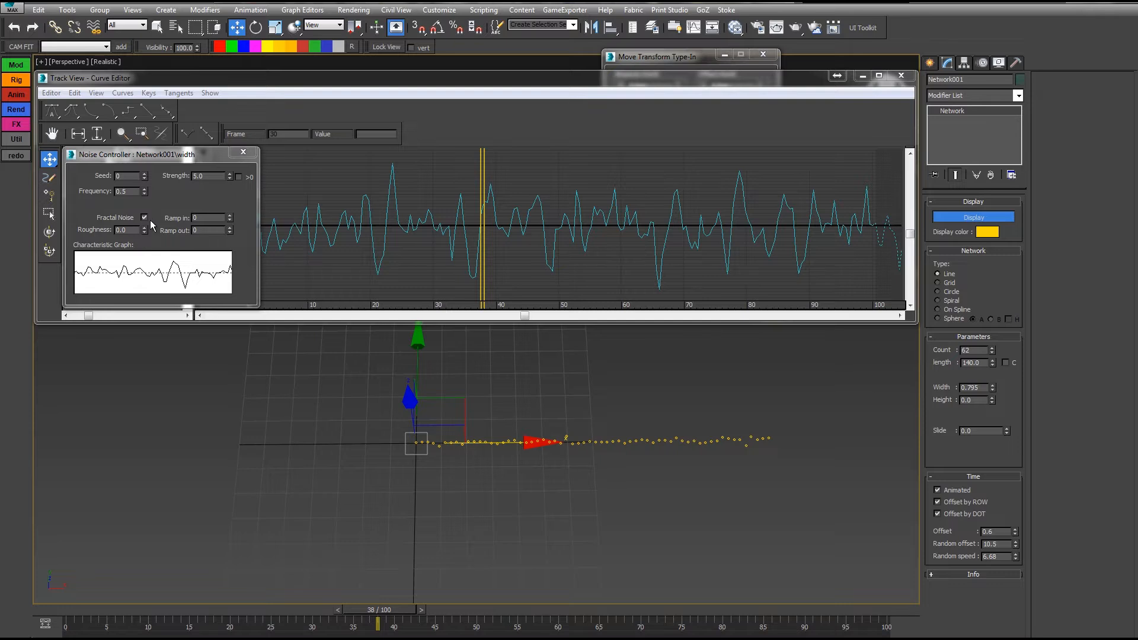
Step: Turn off Fractal Noise and set noise frequency 0.05 and strength 200
{"action": "left_click", "coordinate": [144, 218]}
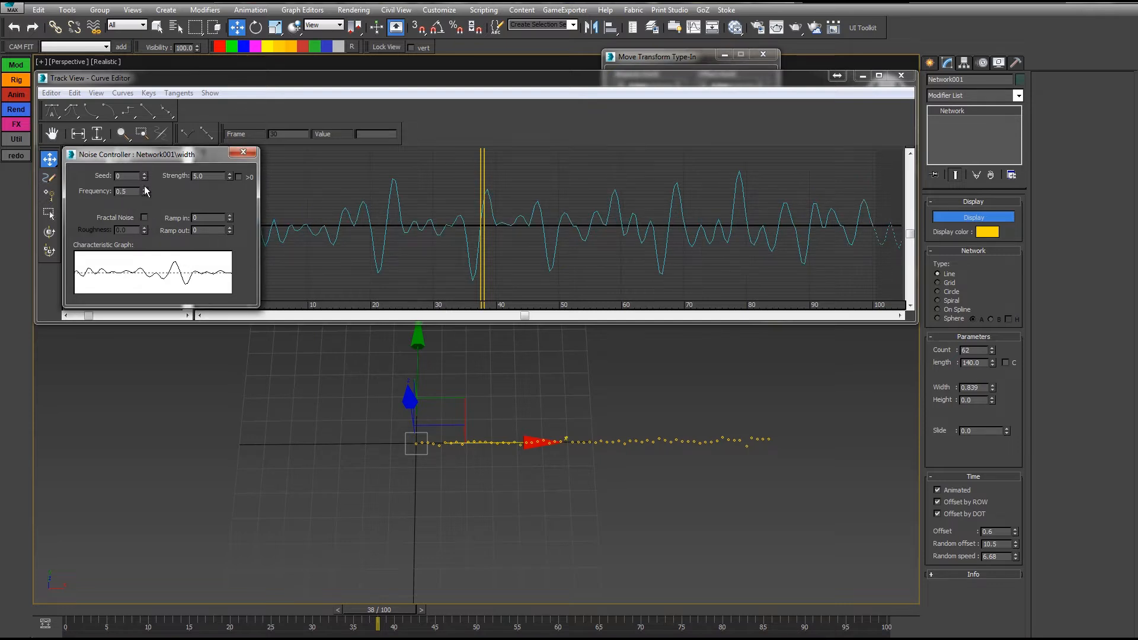
{"action": "left_click", "coordinate": [145, 193]}
{"action": "double_click", "coordinate": [212, 176]}
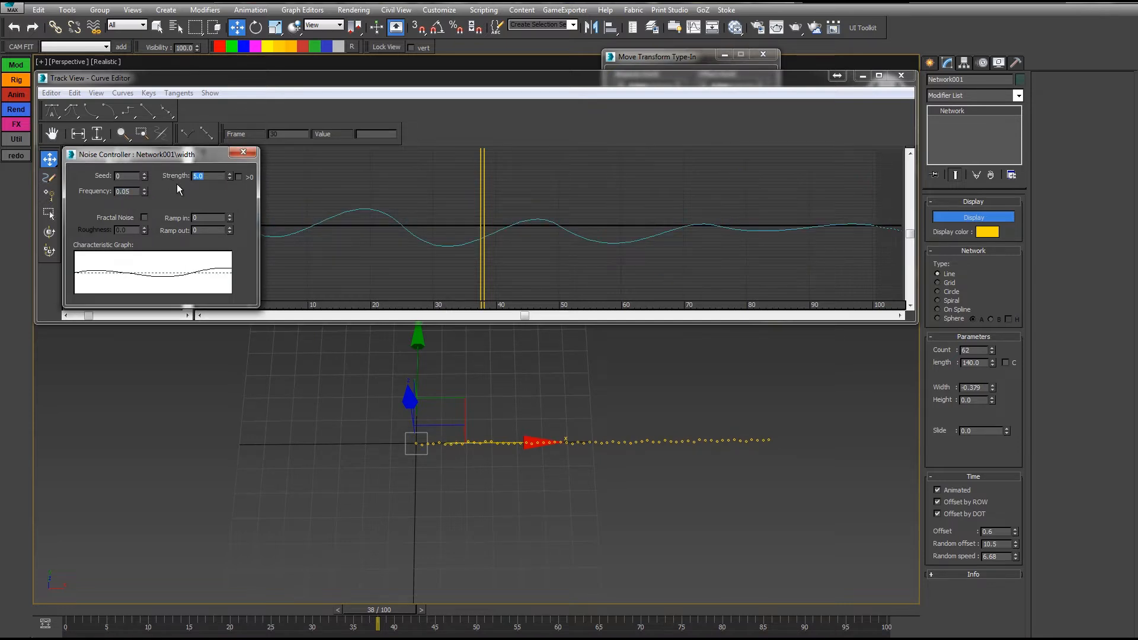
{"action": "type", "text": "20"}
{"action": "key", "text": "Return"}
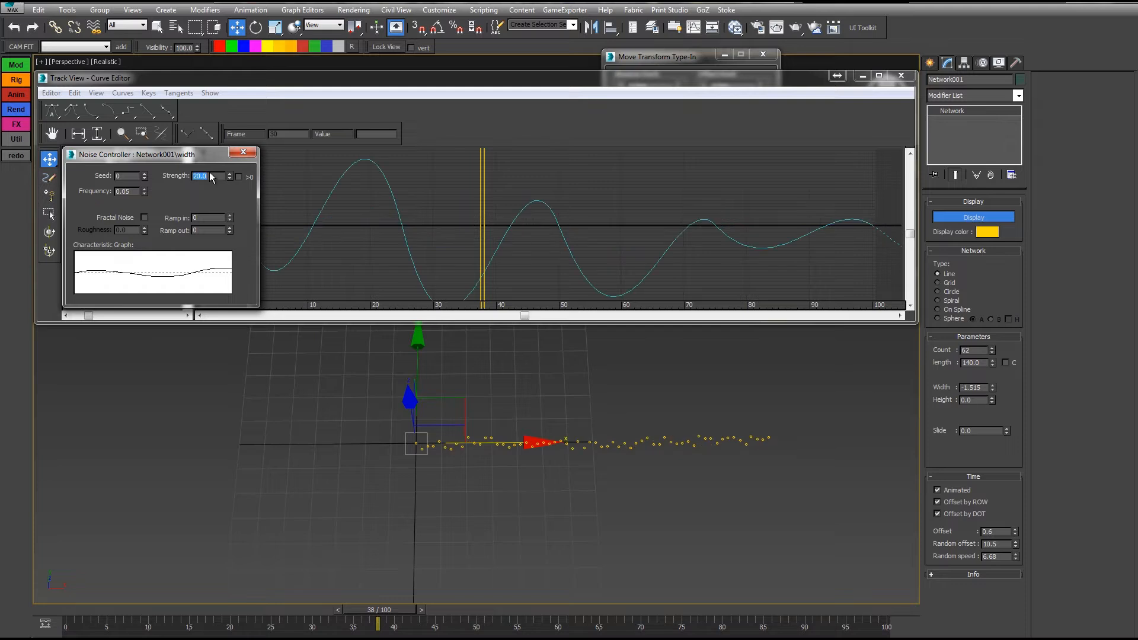
{"action": "type", "text": "200"}
{"action": "key", "text": "Return"}
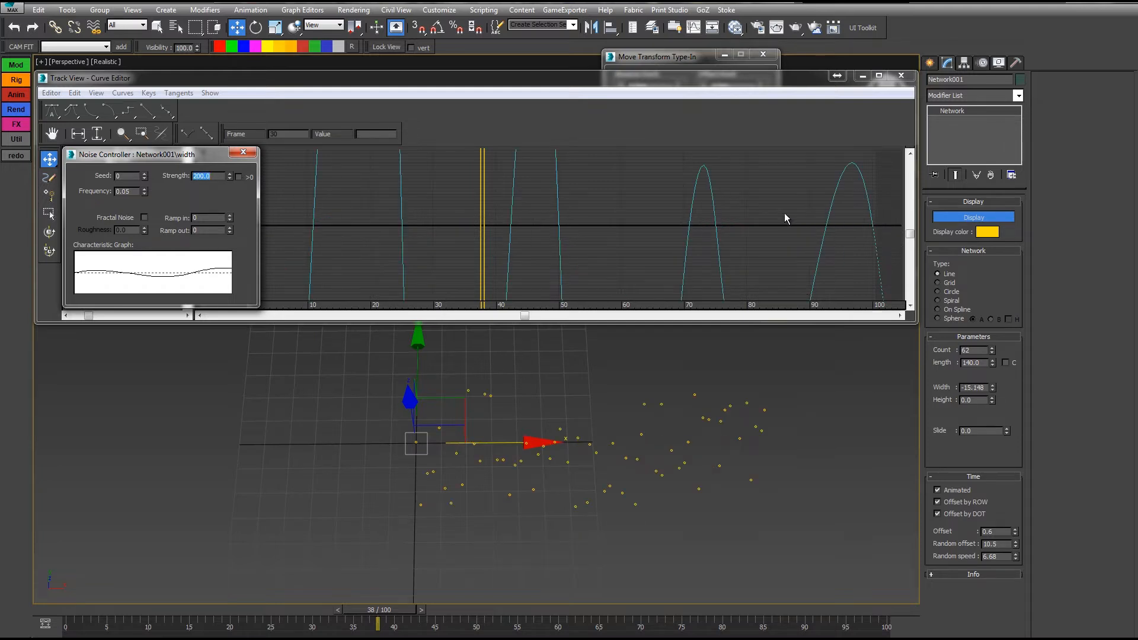
Step: Reset random offset to 0 and random speed to 1, then preview the width noise over frames 0-100
{"action": "right_click", "coordinate": [1016, 545]}
{"action": "right_click", "coordinate": [1016, 556]}
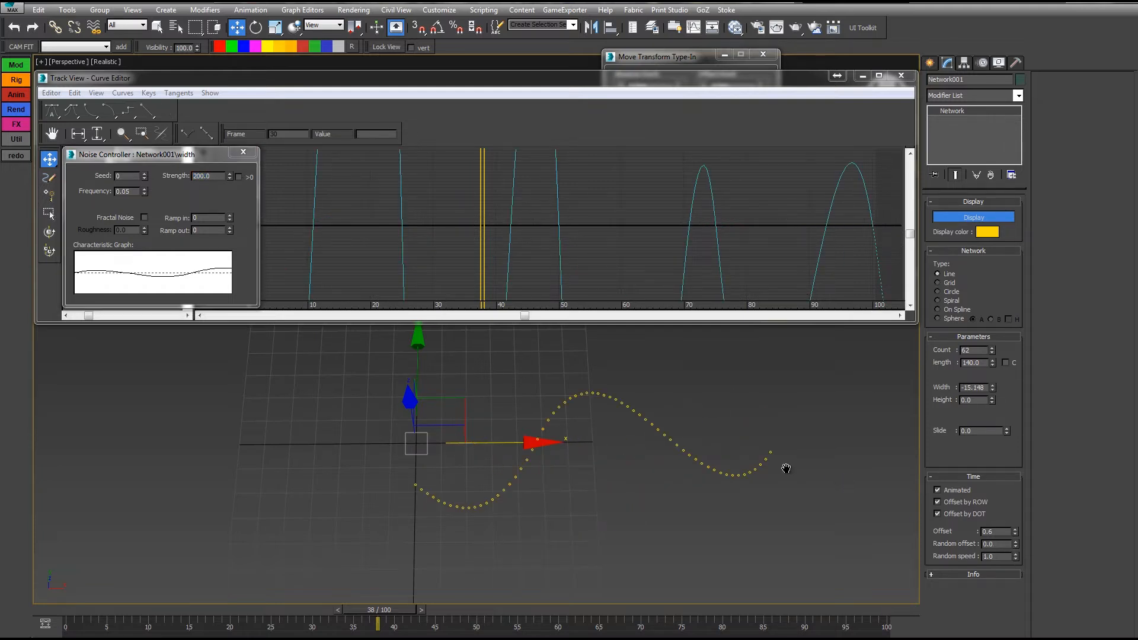
{"action": "scroll", "coordinate": [782, 465], "scroll_direction": "down", "scroll_amount": 5}
{"action": "middle_click_drag", "start_coordinate": [759, 469], "coordinate": [699, 484]}
{"action": "left_click_drag", "start_coordinate": [71, 611], "coordinate": [1, 562]}
{"action": "middle_click_drag", "start_coordinate": [491, 237], "coordinate": [536, 258]}
{"action": "scroll", "coordinate": [549, 240], "scroll_direction": "down", "scroll_amount": 3}
{"action": "scroll", "coordinate": [552, 234], "scroll_direction": "down", "scroll_amount": 8}
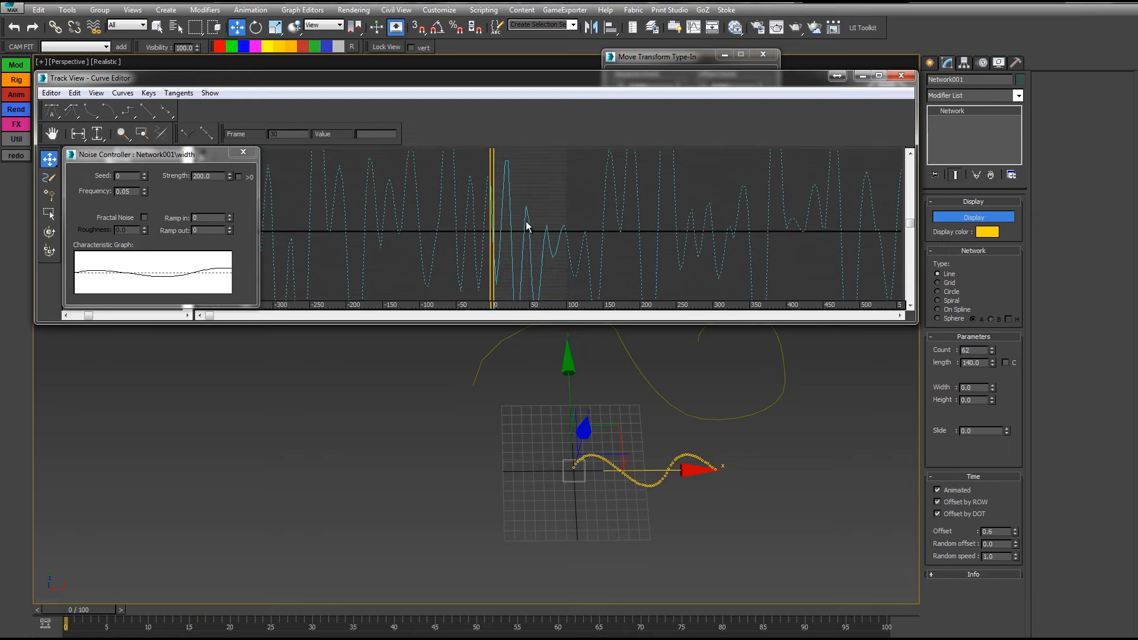
{"action": "left_click", "coordinate": [77, 134]}
{"action": "middle_click_drag", "start_coordinate": [561, 236], "coordinate": [585, 220]}
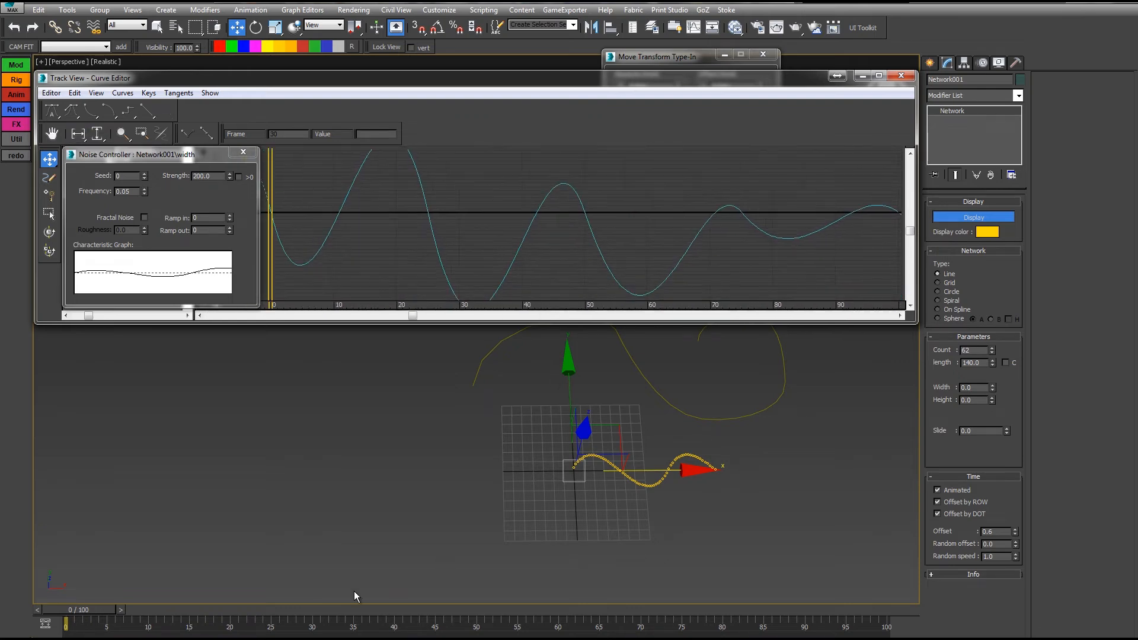
{"action": "left_click_drag", "start_coordinate": [92, 614], "coordinate": [279, 610]}
Step: Toggle the network's animation off and back on, then close the Curve Editor
{"action": "key", "text": "w"}
{"action": "left_click", "coordinate": [948, 490]}
{"action": "key", "text": "q"}
{"action": "key", "text": "w"}
{"action": "left_click", "coordinate": [937, 490]}
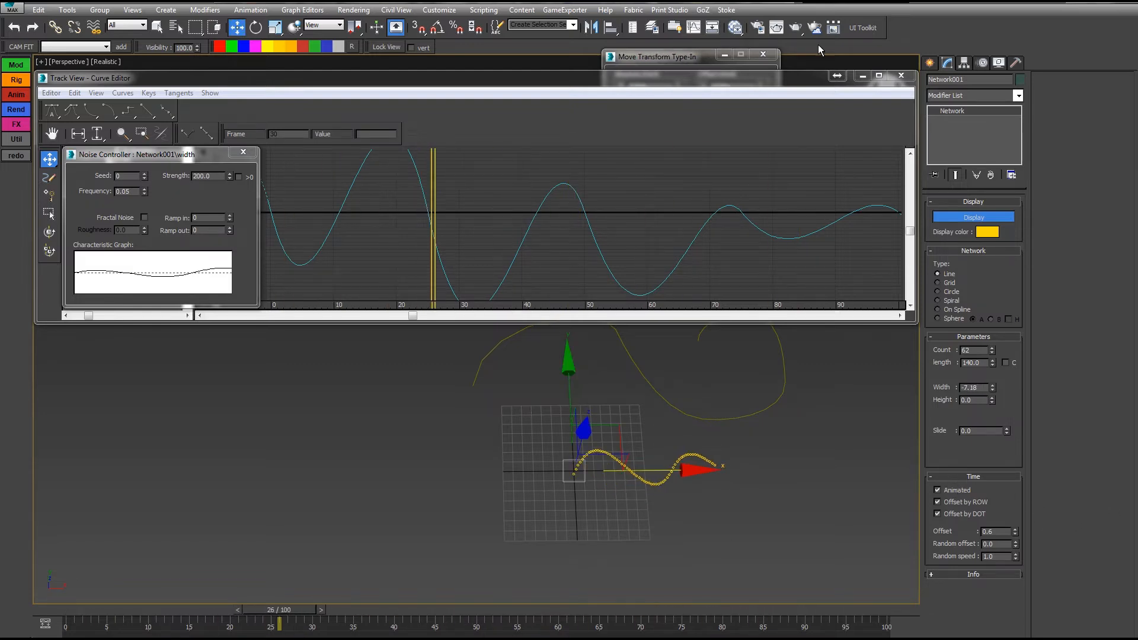
{"action": "left_click", "coordinate": [901, 77]}
{"action": "middle_click_drag", "start_coordinate": [724, 353], "coordinate": [613, 252]}
{"action": "scroll", "coordinate": [535, 304], "scroll_direction": "up", "scroll_amount": 3}
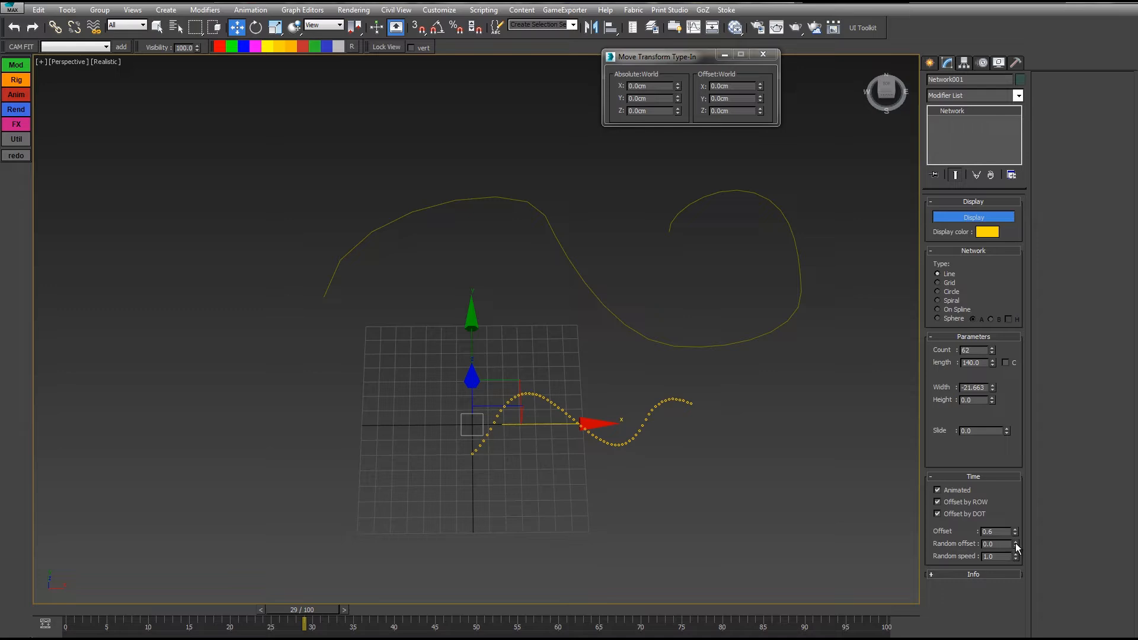
Step: Set the time offset to 0.63 and preview the scattered dots, checking frame 12
{"action": "left_click_drag", "start_coordinate": [1016, 532], "coordinate": [1018, 533]}
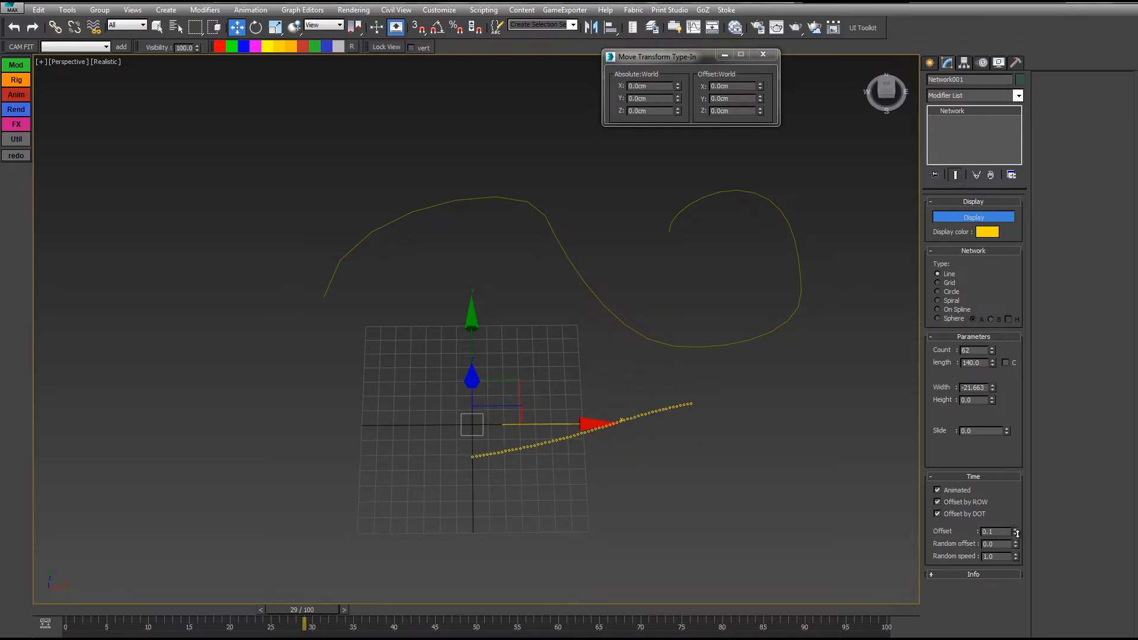
{"action": "left_click_drag", "start_coordinate": [83, 609], "coordinate": [492, 584]}
{"action": "key", "text": "w"}
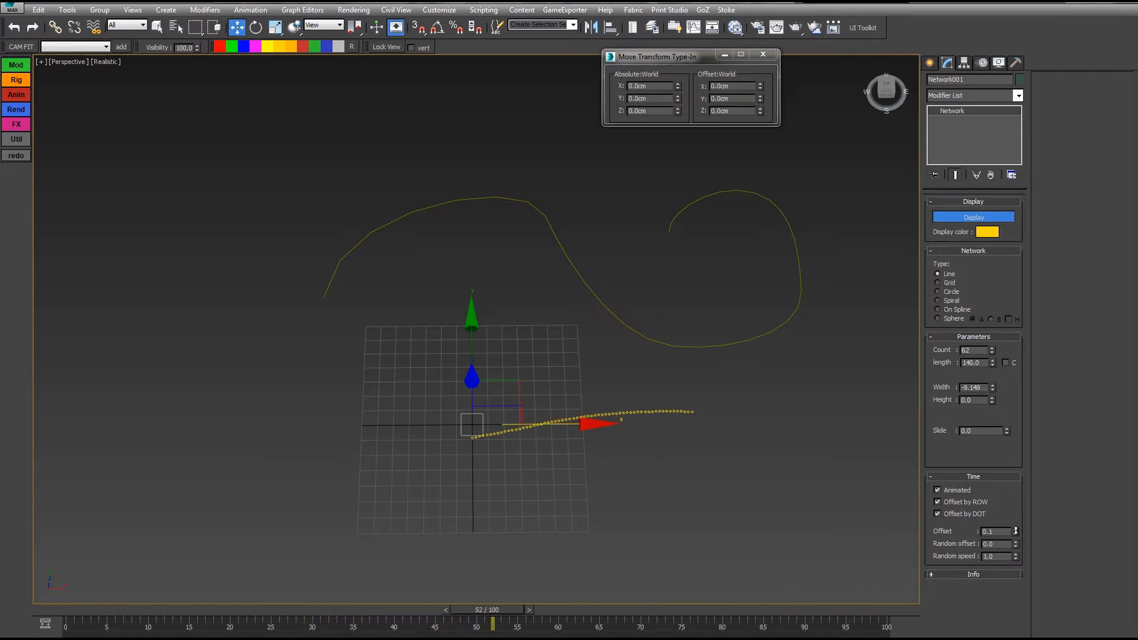
{"action": "left_click_drag", "start_coordinate": [1017, 531], "coordinate": [1016, 568]}
{"action": "mouse_move", "coordinate": [68, 615]}
{"action": "left_mouse_down"}
{"action": "mouse_move", "coordinate": [796, 612]}
{"action": "mouse_move", "coordinate": [74, 614]}
{"action": "left_mouse_up"}
{"action": "key", "text": "w"}
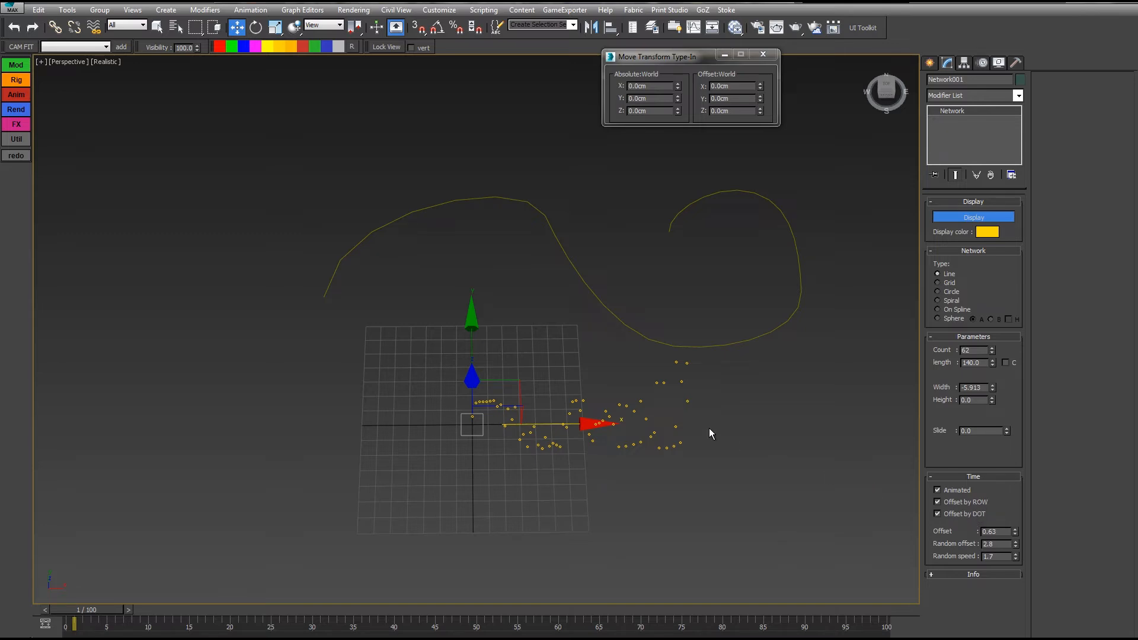
{"action": "middle_click_drag", "start_coordinate": [637, 445], "coordinate": [703, 462]}
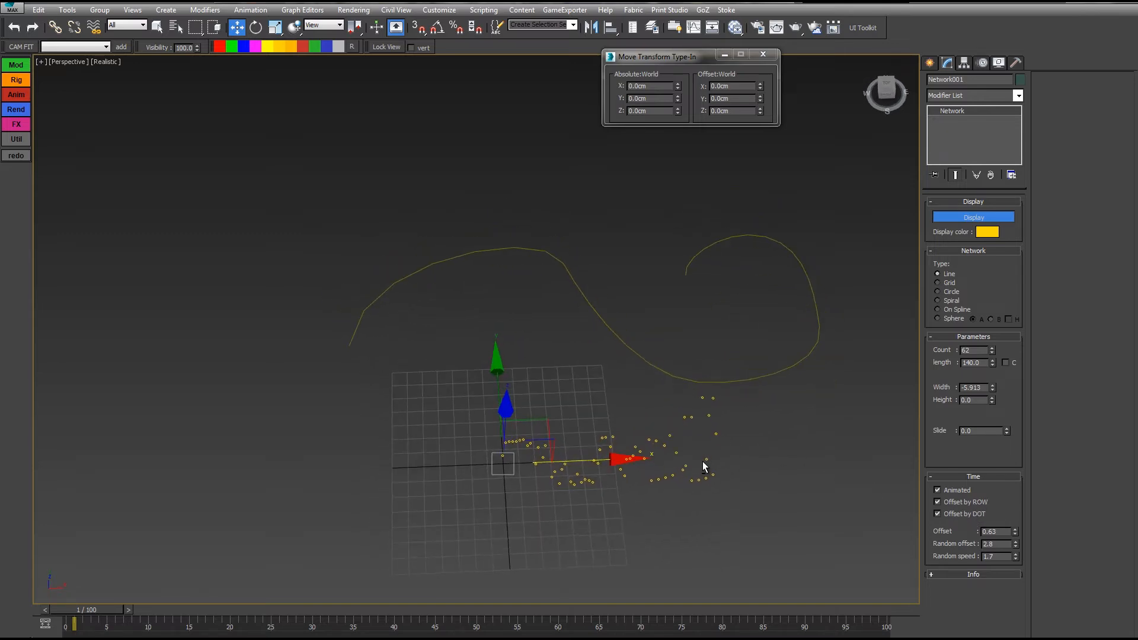
{"action": "left_click_drag", "start_coordinate": [86, 613], "coordinate": [174, 618]}
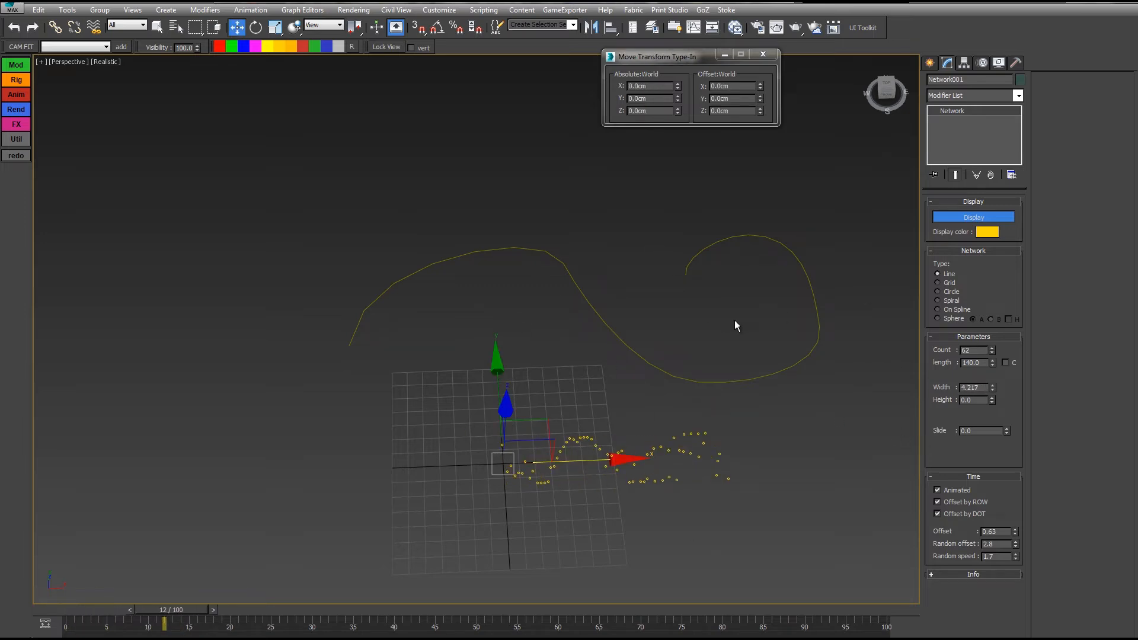
{"action": "middle_click_drag", "start_coordinate": [735, 325], "coordinate": [700, 349]}
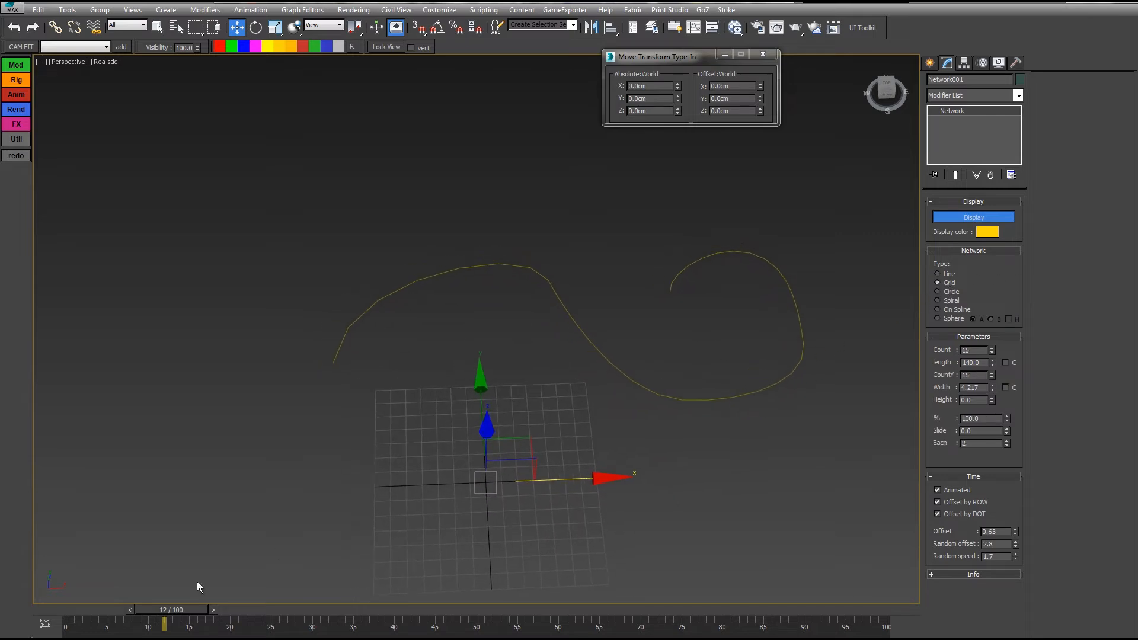
Step: Go to frame 27, reframe the grid and spline, and adjust the network width
{"action": "left_click_drag", "start_coordinate": [84, 611], "coordinate": [290, 610]}
{"action": "scroll", "coordinate": [382, 470], "scroll_direction": "up", "scroll_amount": 3}
{"action": "scroll", "coordinate": [534, 415], "scroll_direction": "down", "scroll_amount": 9}
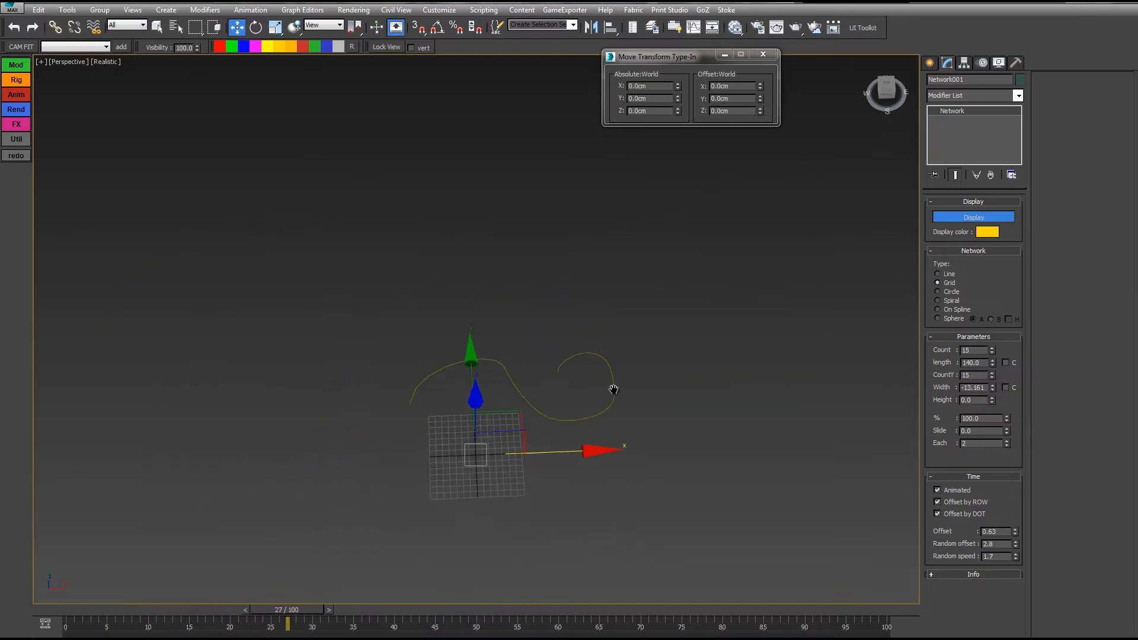
{"action": "scroll", "coordinate": [607, 390], "scroll_direction": "up", "scroll_amount": 6}
{"action": "middle_click_drag", "start_coordinate": [607, 390], "coordinate": [577, 395], "text": "alt"}
{"action": "middle_click_drag", "start_coordinate": [577, 395], "coordinate": [685, 383]}
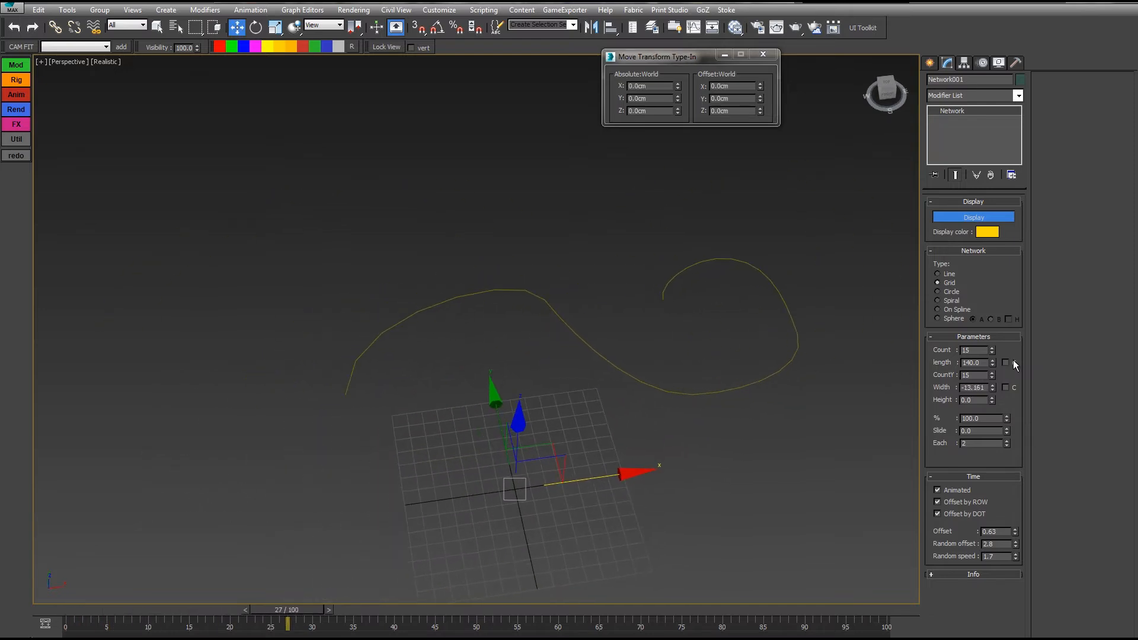
{"action": "left_click_drag", "start_coordinate": [992, 388], "coordinate": [970, 221]}
Step: Replace the width Noise with a Bezier Float controller, reset the offset, and close the Curve Editor
{"action": "left_click", "coordinate": [693, 28]}
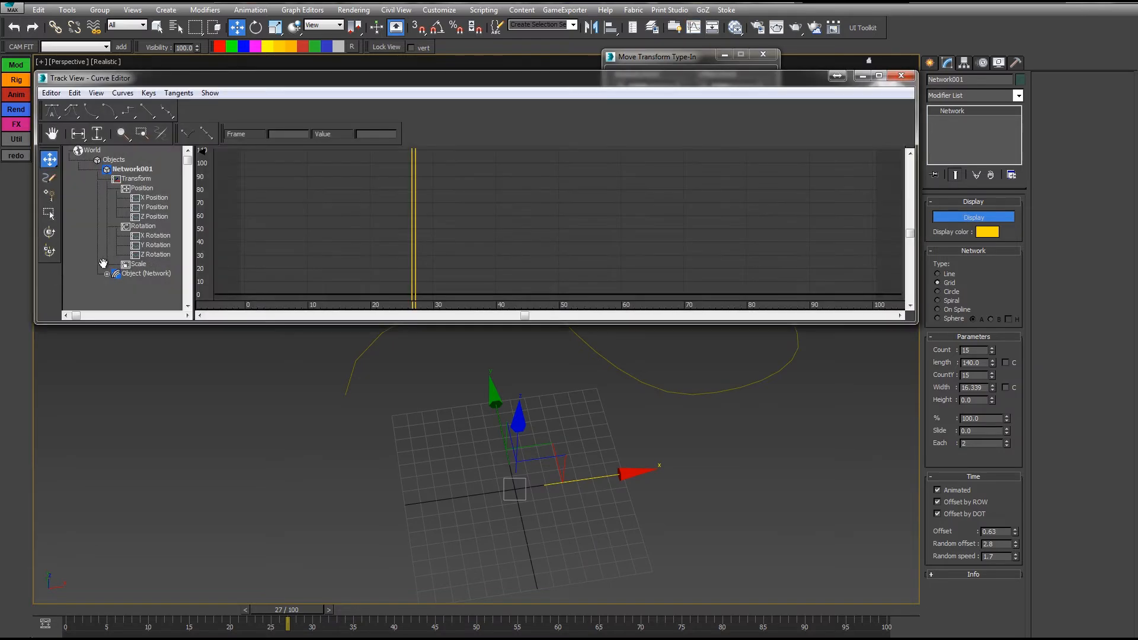
{"action": "left_click", "coordinate": [106, 275]}
{"action": "left_click_drag", "start_coordinate": [72, 298], "coordinate": [70, 232]}
{"action": "right_click", "coordinate": [137, 244]}
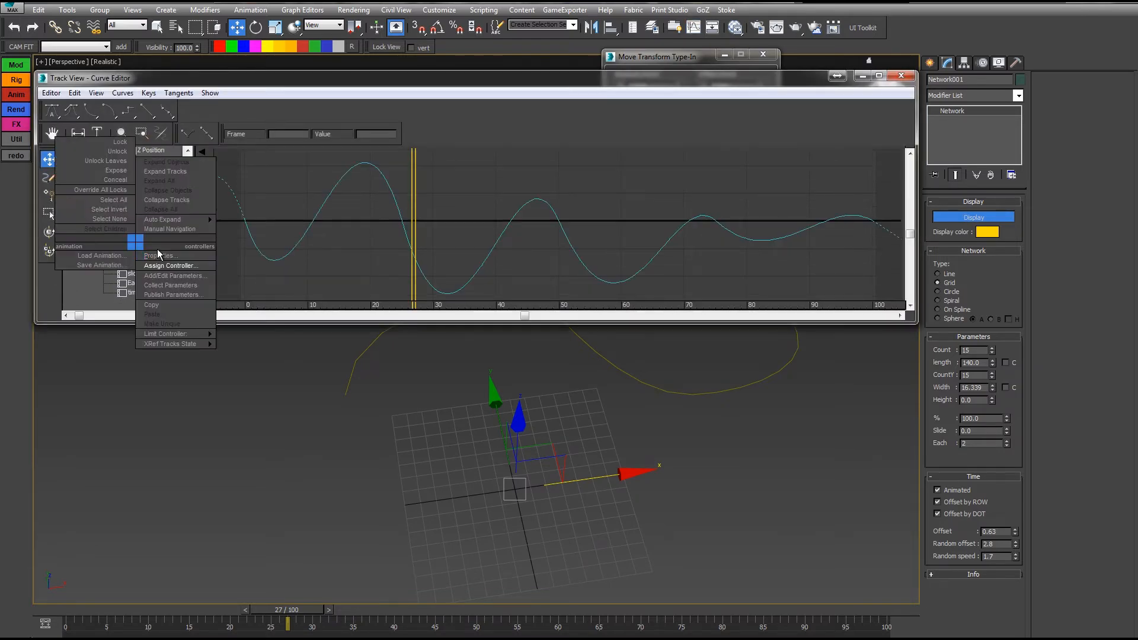
{"action": "left_click", "coordinate": [180, 265]}
{"action": "double_click", "coordinate": [519, 249]}
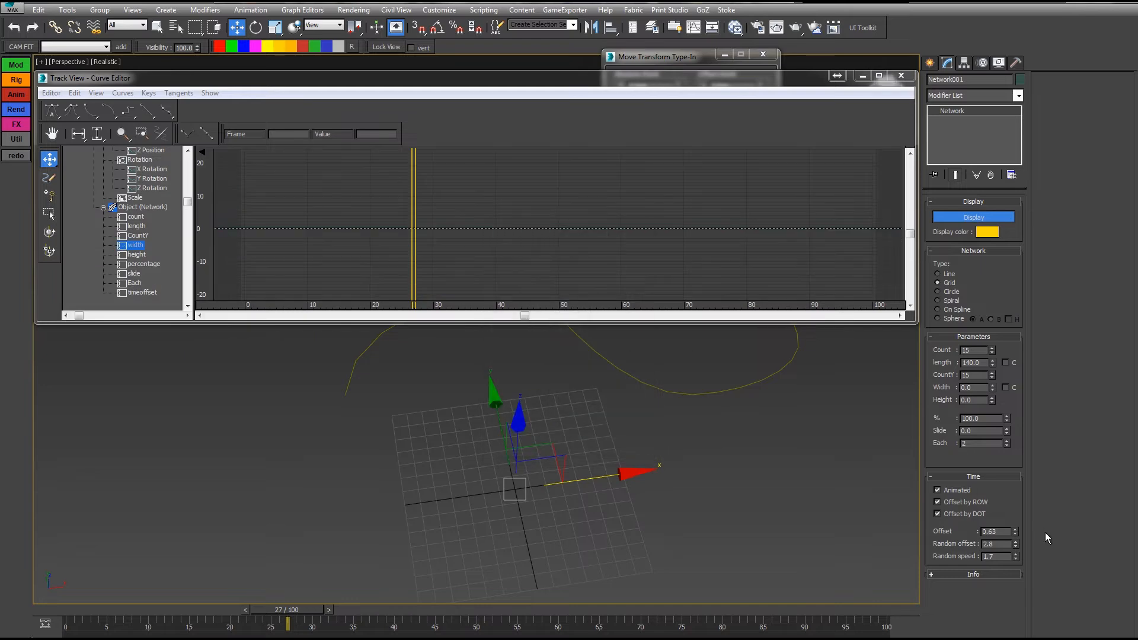
{"action": "right_click", "coordinate": [1015, 546]}
{"action": "left_click", "coordinate": [901, 76]}
{"action": "middle_click_drag", "start_coordinate": [708, 326], "coordinate": [679, 319]}
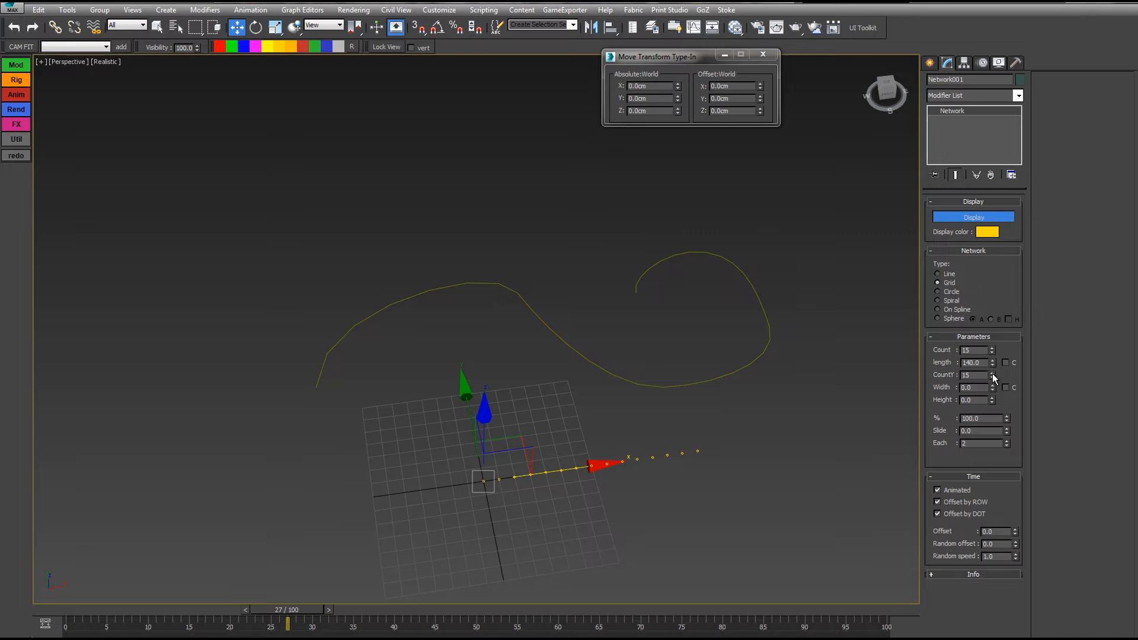
Step: Raise the network Width to 138.1 to spread the dots into a grid, viewed from above
{"action": "left_click_drag", "start_coordinate": [992, 388], "coordinate": [858, 164]}
{"action": "left_click_drag", "start_coordinate": [995, 386], "coordinate": [822, 337]}
{"action": "middle_click_drag", "start_coordinate": [729, 432], "coordinate": [212, 557], "text": "alt"}
{"action": "left_click_drag", "start_coordinate": [72, 610], "coordinate": [171, 618]}
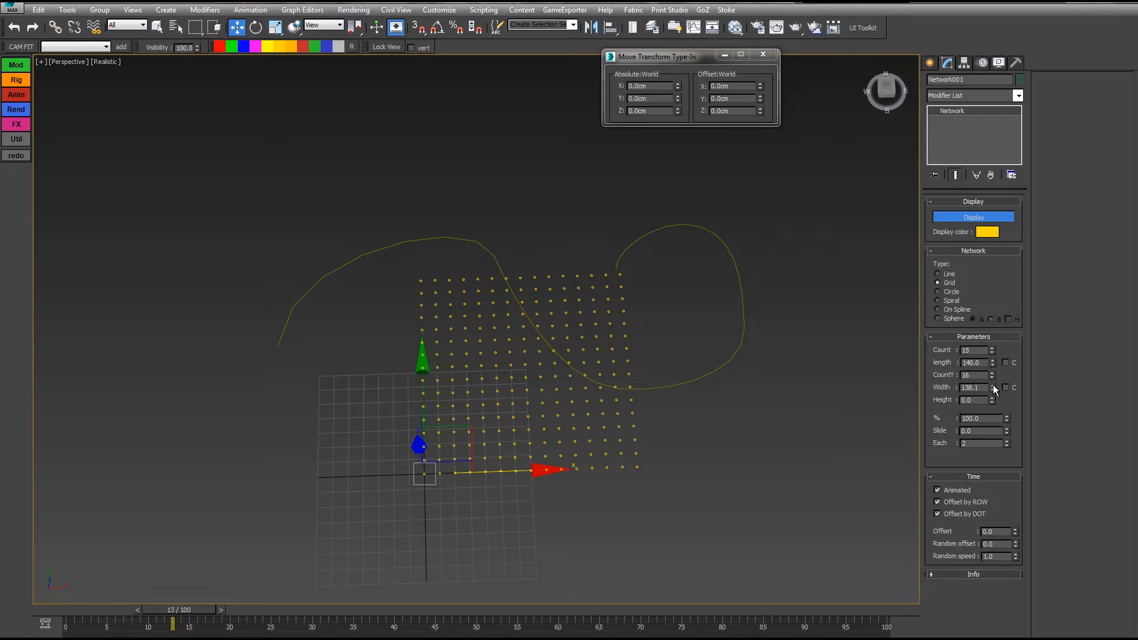
{"action": "left_click_drag", "start_coordinate": [993, 385], "coordinate": [989, 347]}
Step: Try the % spinner, reset it to 100, and test Slide values on the grid rows
{"action": "left_click_drag", "start_coordinate": [980, 70], "coordinate": [978, 73]}
{"action": "right_click", "coordinate": [979, 72]}
{"action": "left_click_drag", "start_coordinate": [1006, 431], "coordinate": [997, 526]}
{"action": "left_click_drag", "start_coordinate": [1006, 428], "coordinate": [1006, 293]}
Step: Assign a Noise controller to Network001's slide track in the Curve Editor
{"action": "left_click", "coordinate": [696, 24]}
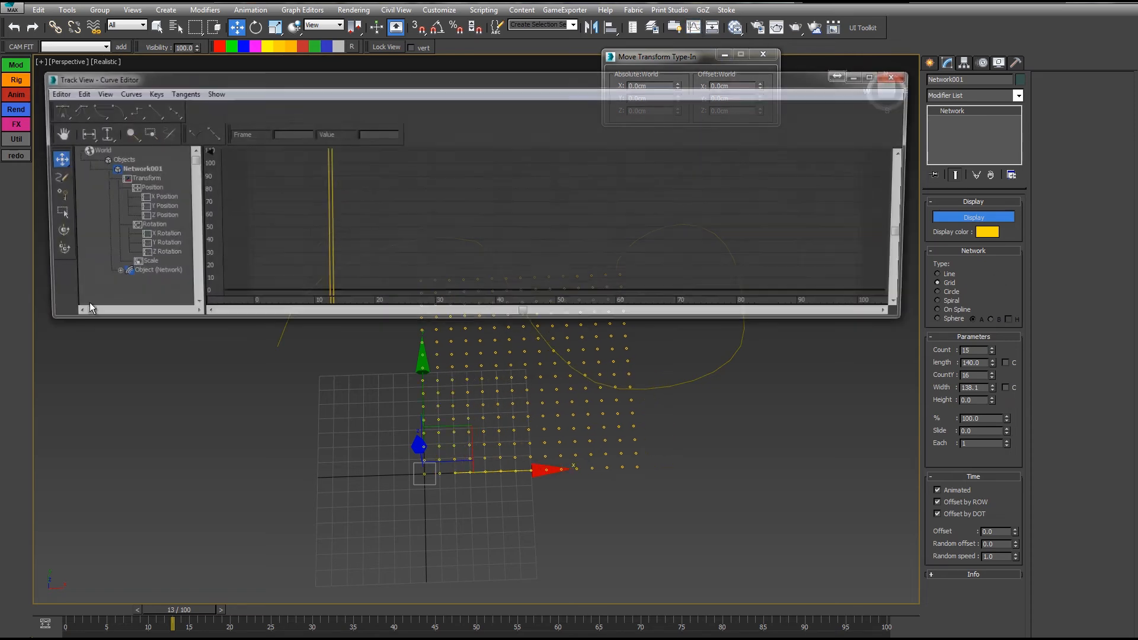
{"action": "left_click", "coordinate": [101, 273]}
{"action": "left_click_drag", "start_coordinate": [92, 250], "coordinate": [92, 178]}
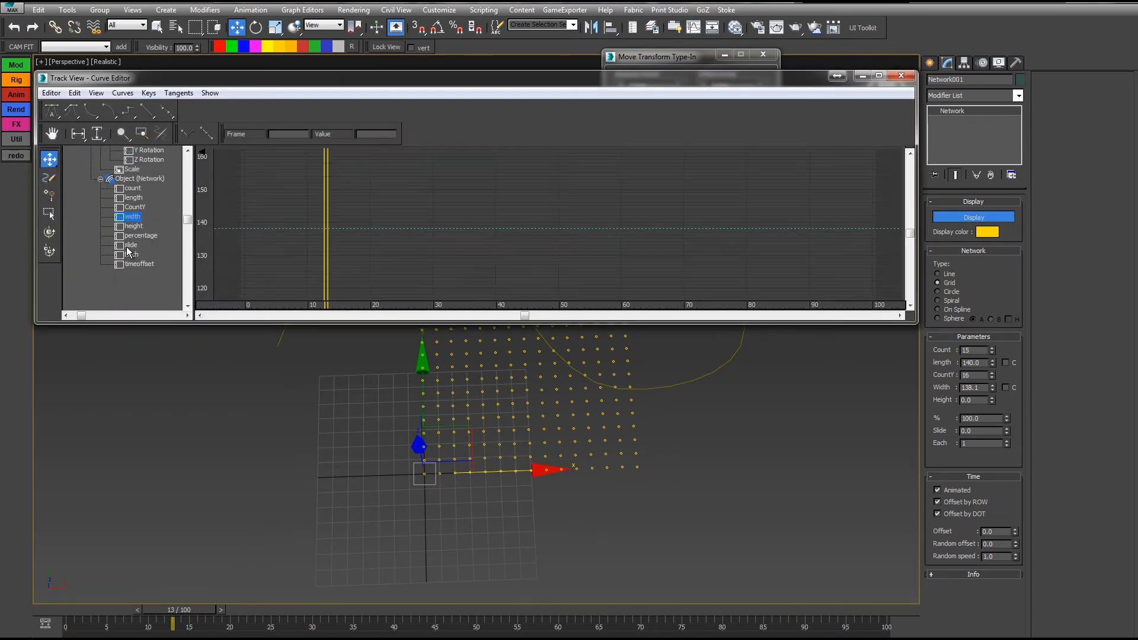
{"action": "right_click", "coordinate": [131, 245]}
{"action": "left_click", "coordinate": [150, 272]}
{"action": "left_click", "coordinate": [517, 350]}
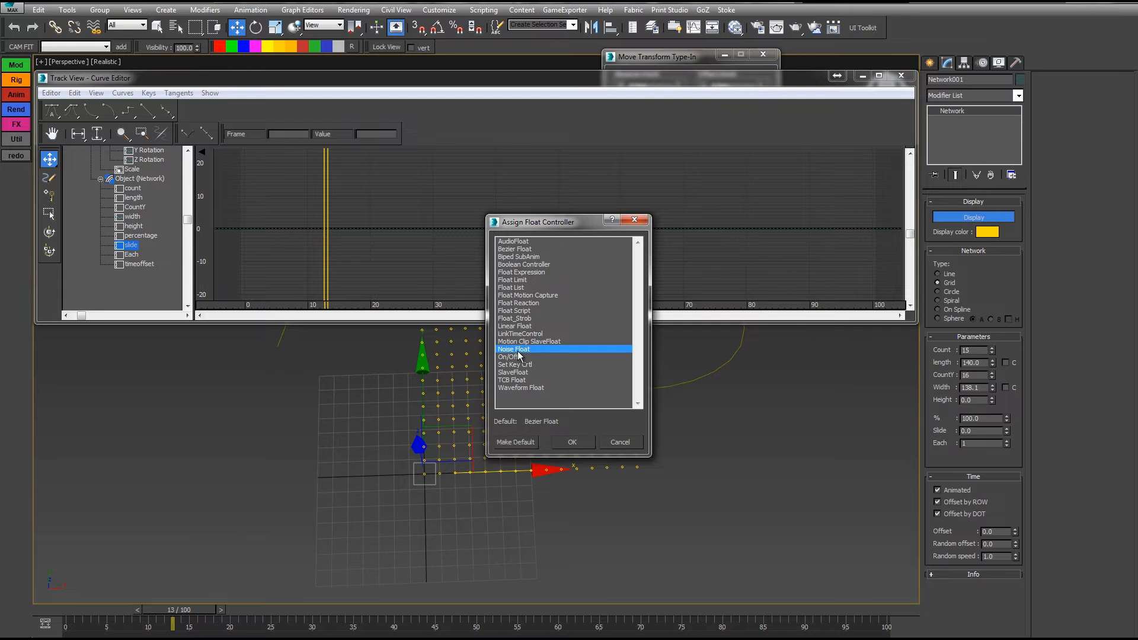
{"action": "double_click", "coordinate": [518, 351]}
Step: Turn off Fractal Noise, raise the strength to 642.2, and shrink the Curve Editor
{"action": "left_click", "coordinate": [145, 217]}
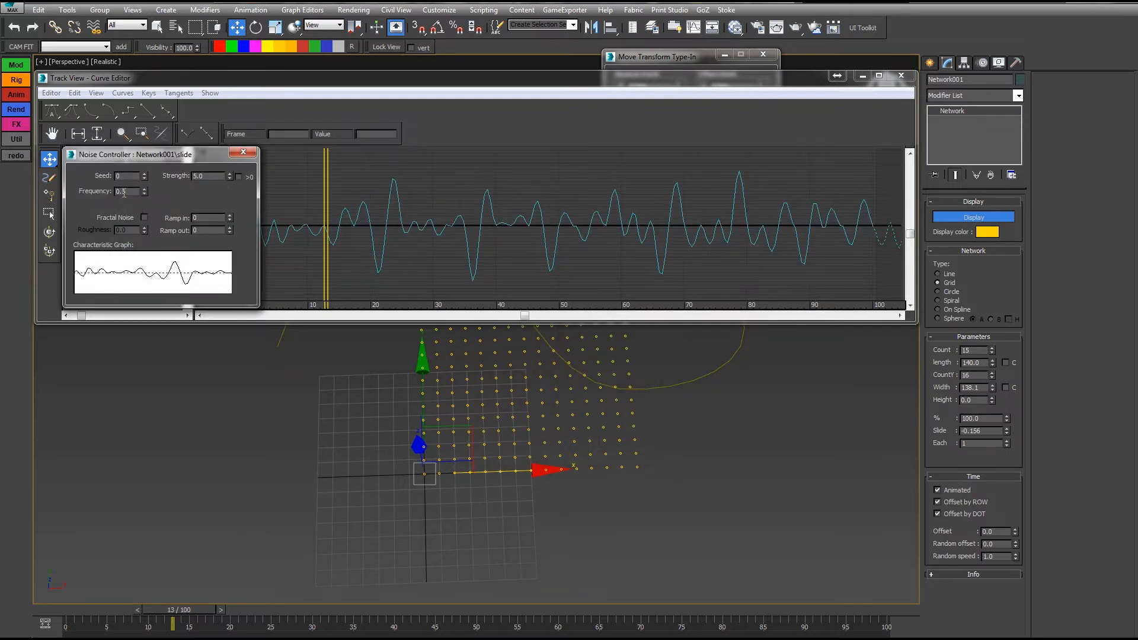
{"action": "left_click_drag", "start_coordinate": [230, 176], "coordinate": [1115, 612]}
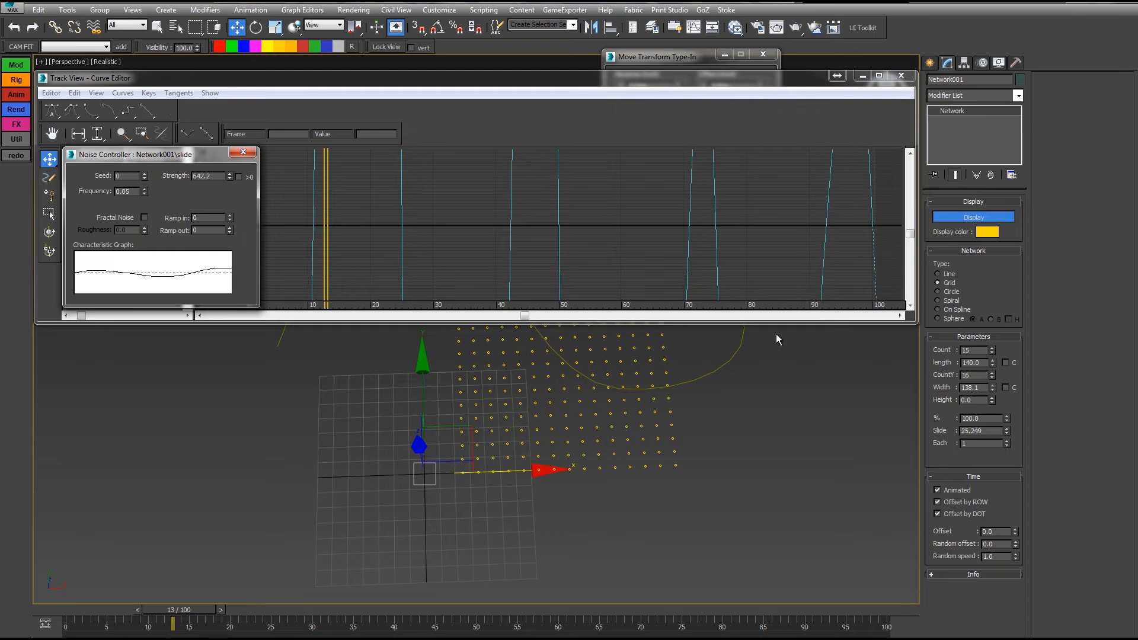
{"action": "left_click_drag", "start_coordinate": [795, 323], "coordinate": [759, 112]}
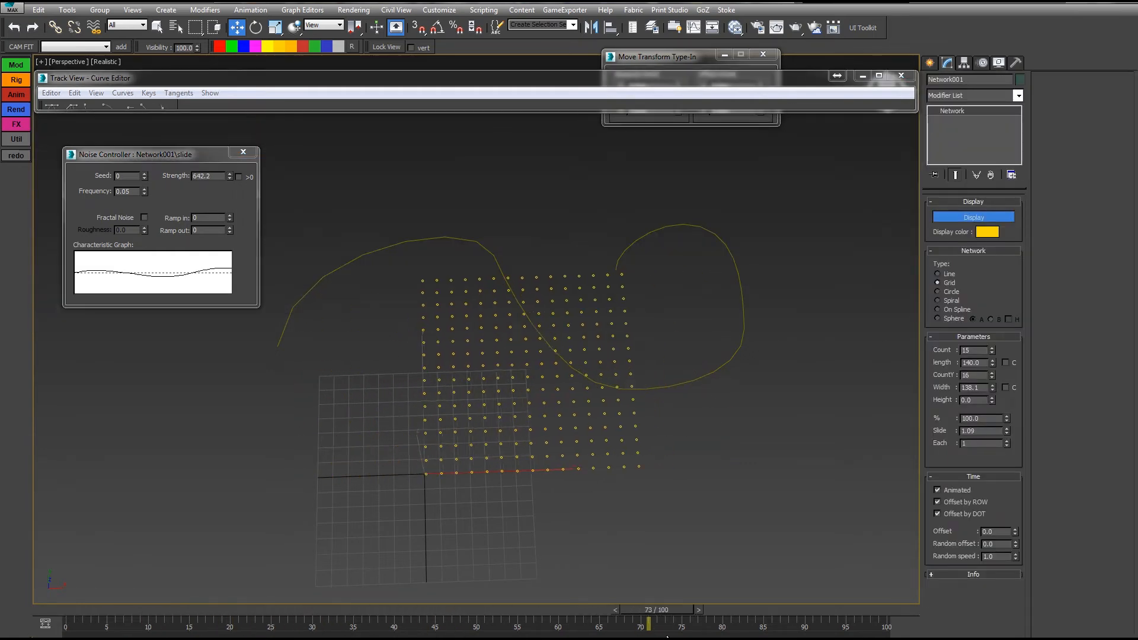
Step: Change the dots' time offset and commit a slide noise frequency of 0.03
{"action": "left_click_drag", "start_coordinate": [667, 637], "coordinate": [69, 632]}
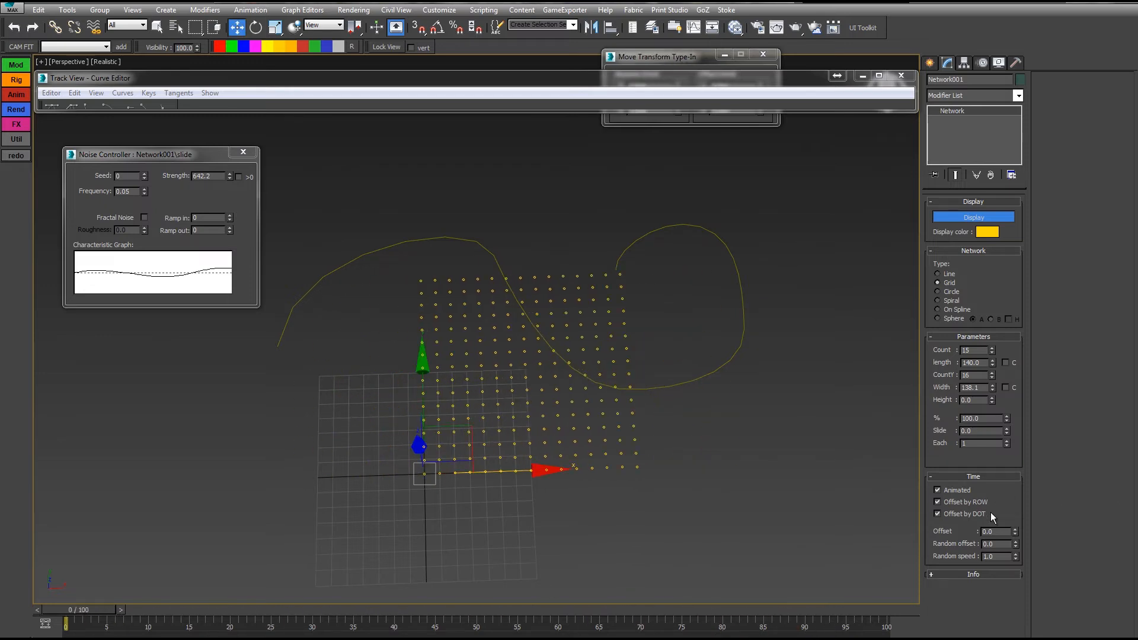
{"action": "left_click_drag", "start_coordinate": [1015, 532], "coordinate": [1004, 492]}
{"action": "left_click_drag", "start_coordinate": [107, 612], "coordinate": [406, 624]}
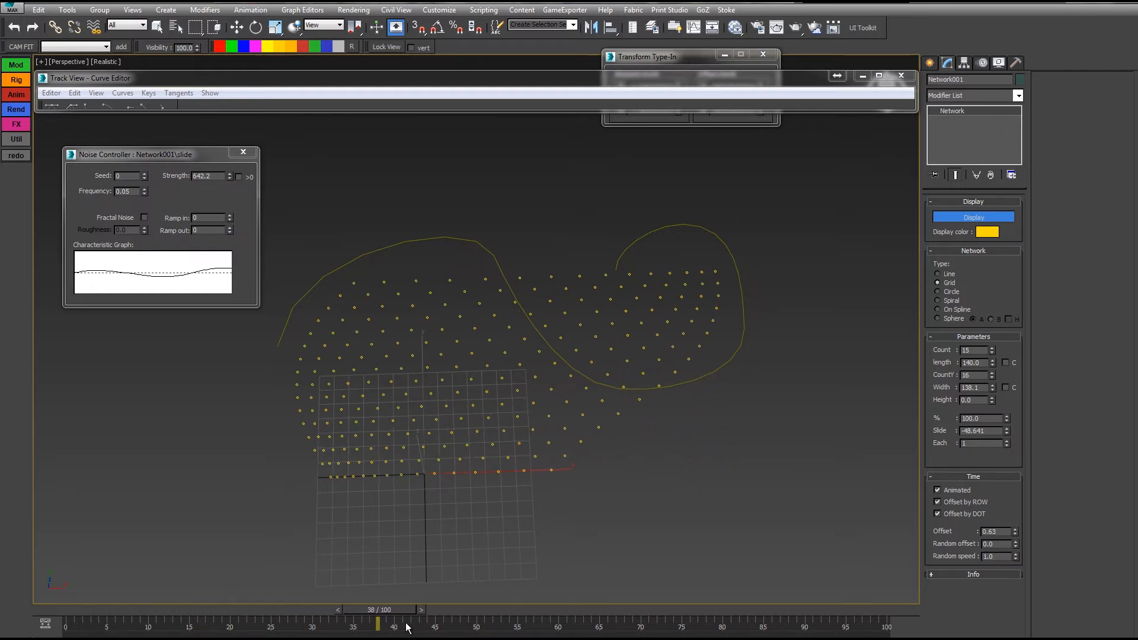
{"action": "key", "text": "w"}
{"action": "key", "text": "Return"}
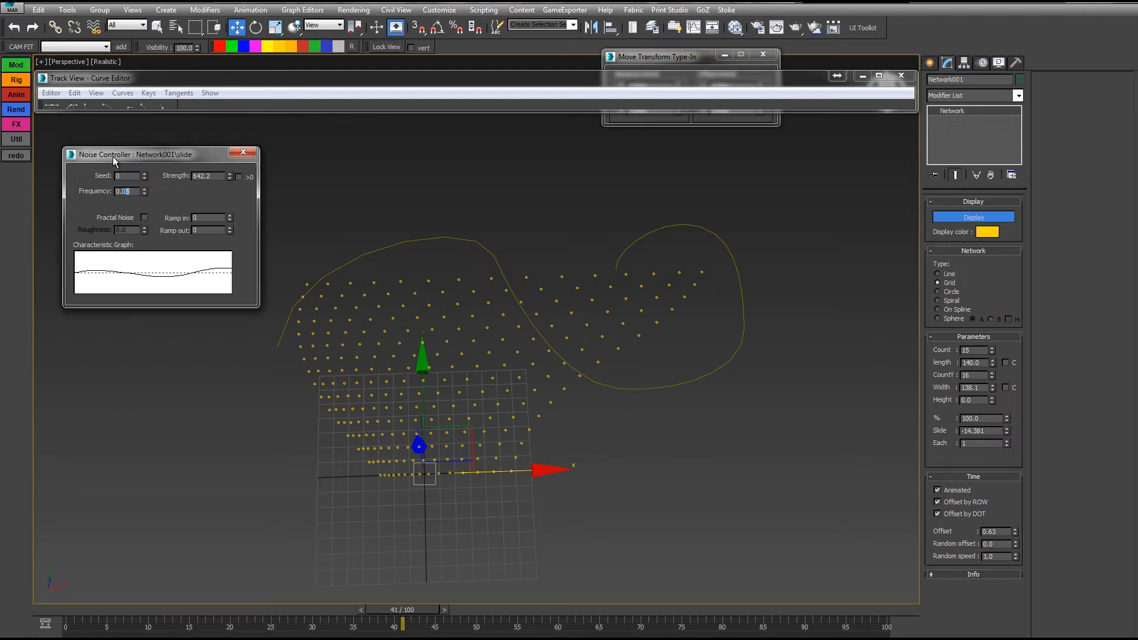
Step: Preview the row-staggered grid across frames 0-100, then raise the time offset to 1.7
{"action": "left_click_drag", "start_coordinate": [69, 611], "coordinate": [507, 592]}
{"action": "left_click_drag", "start_coordinate": [611, 594], "coordinate": [894, 546]}
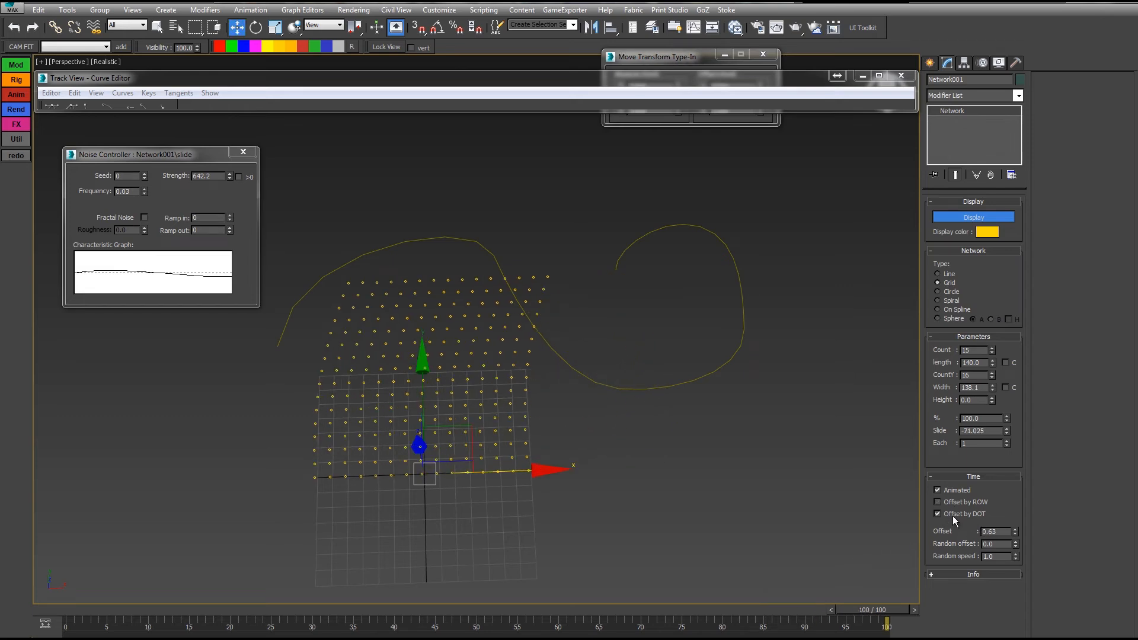
{"action": "left_click_drag", "start_coordinate": [65, 614], "coordinate": [727, 600]}
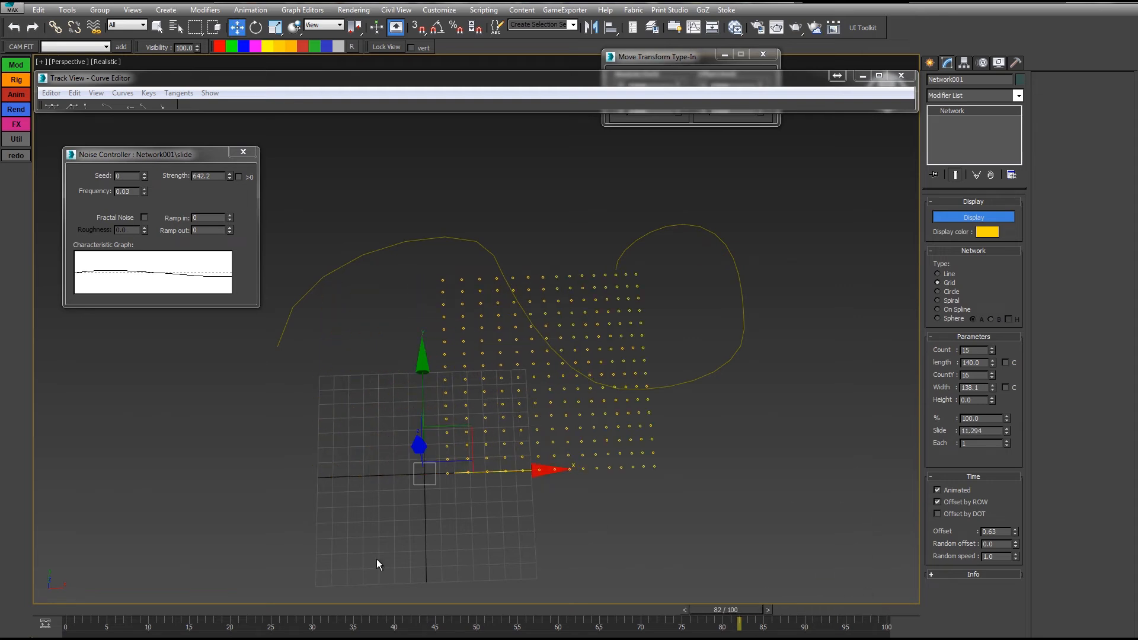
{"action": "left_click_drag", "start_coordinate": [98, 609], "coordinate": [310, 603]}
{"action": "left_click_drag", "start_coordinate": [567, 603], "coordinate": [723, 585]}
{"action": "left_click_drag", "start_coordinate": [89, 611], "coordinate": [119, 610]}
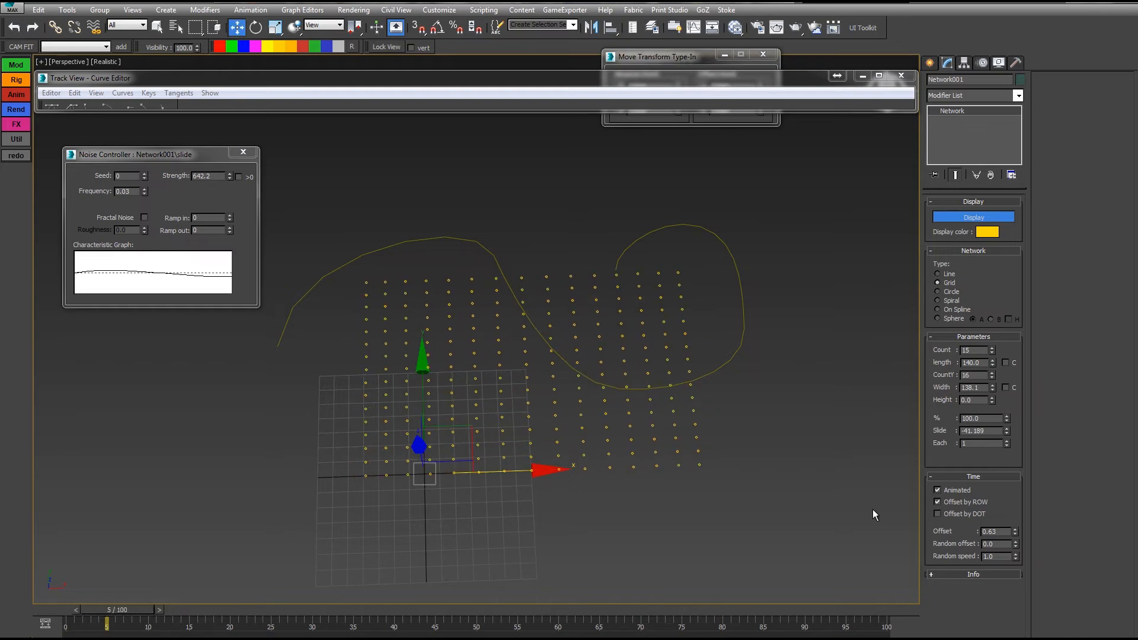
{"action": "left_click_drag", "start_coordinate": [1016, 532], "coordinate": [1025, 474]}
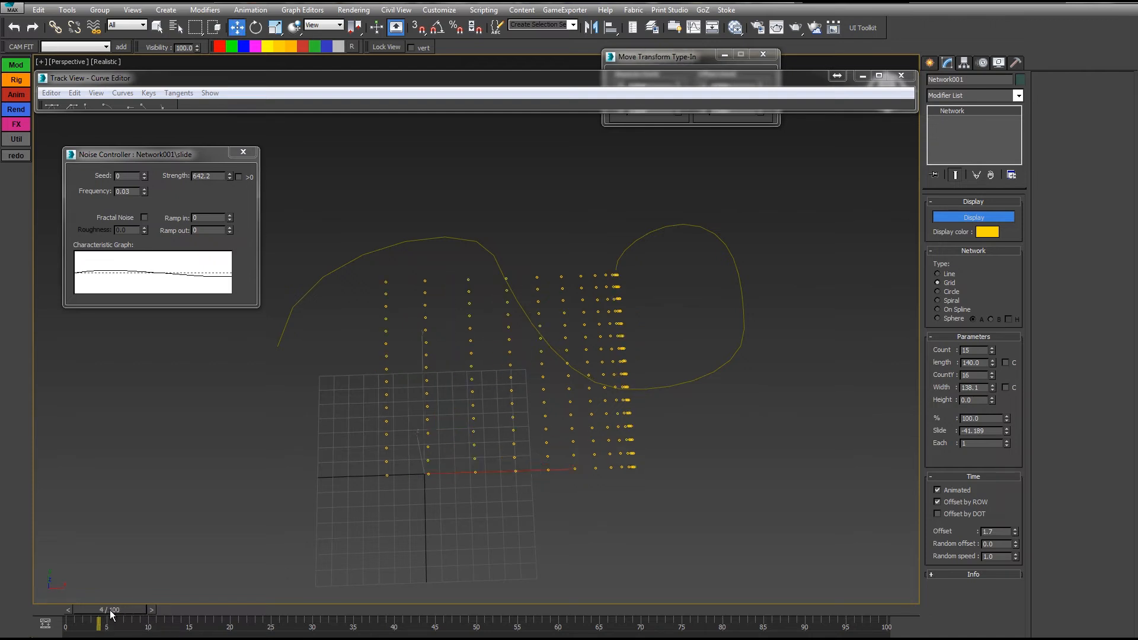
Step: Preview the row-and-dot offset animation and raise the time offset to 4.9
{"action": "left_click_drag", "start_coordinate": [116, 615], "coordinate": [2, 609]}
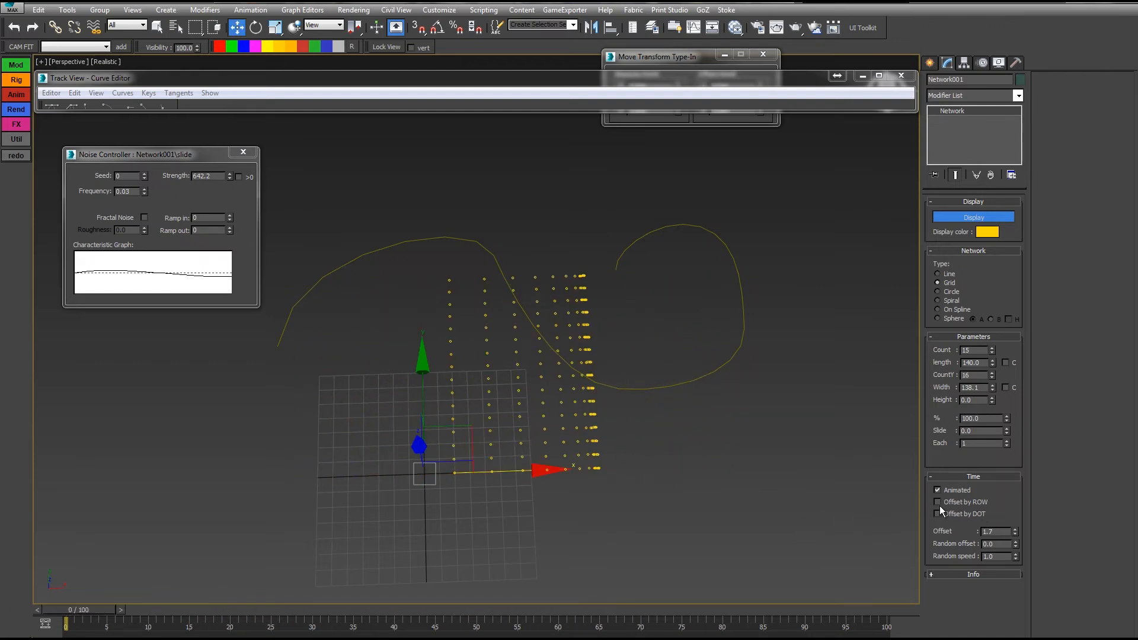
{"action": "left_click_drag", "start_coordinate": [111, 611], "coordinate": [474, 610]}
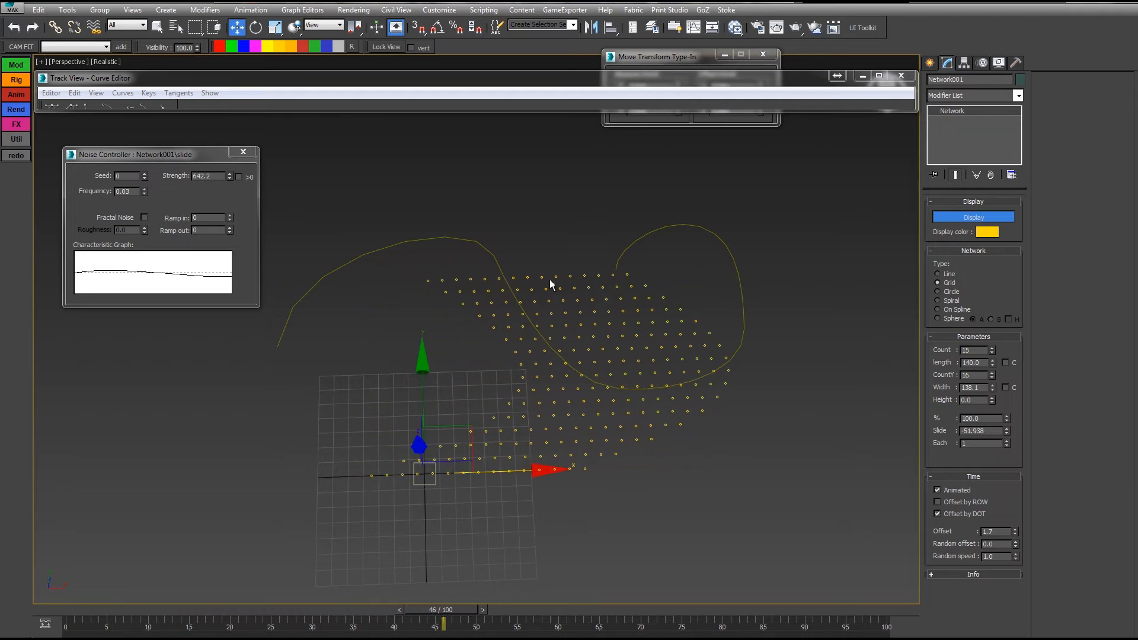
{"action": "left_click_drag", "start_coordinate": [70, 616], "coordinate": [290, 588]}
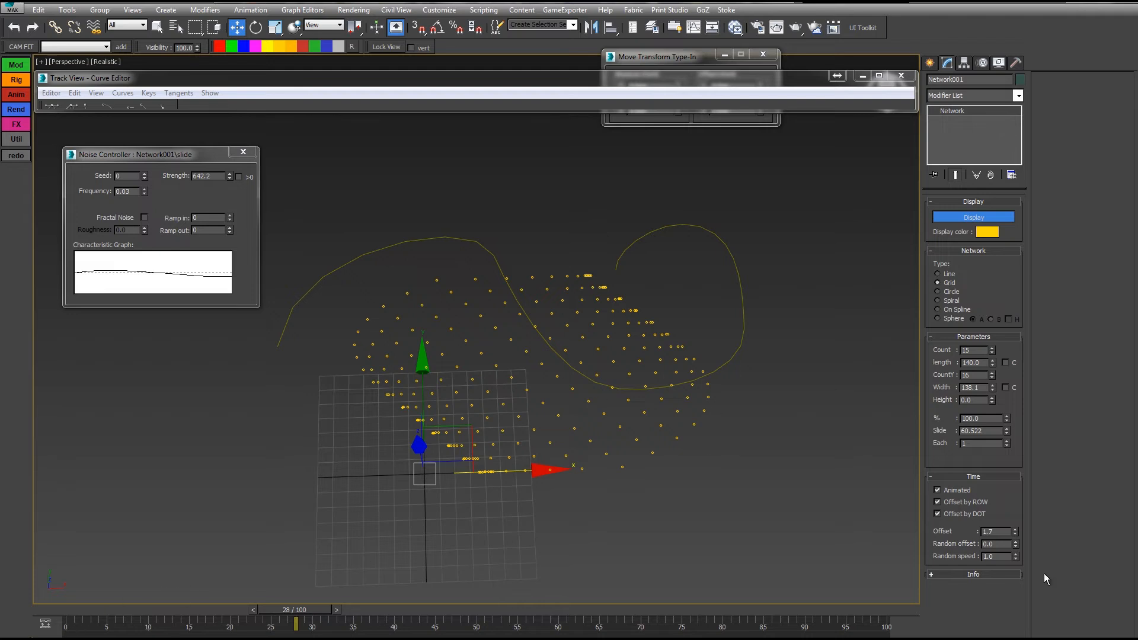
{"action": "left_click_drag", "start_coordinate": [67, 615], "coordinate": [211, 595]}
{"action": "left_click_drag", "start_coordinate": [1016, 535], "coordinate": [1022, 514]}
{"action": "left_click_drag", "start_coordinate": [238, 623], "coordinate": [698, 622]}
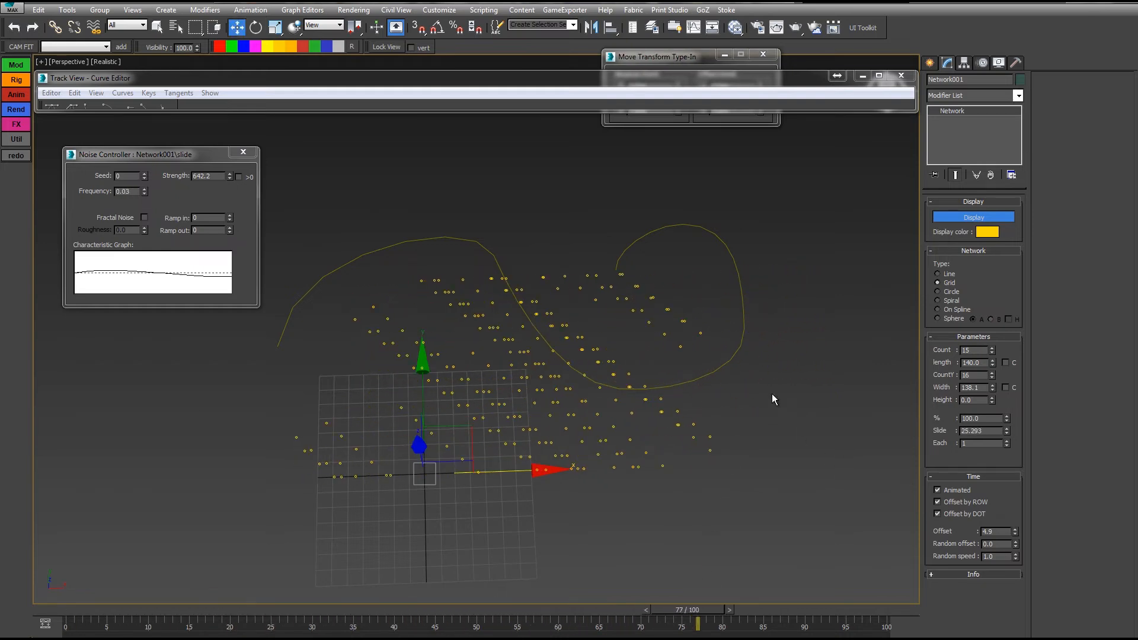
Step: Move Line001 up and left, reselect Network001, and reset its time offset to 1.0
{"action": "left_click", "coordinate": [709, 374]}
{"action": "left_click_drag", "start_coordinate": [565, 216], "coordinate": [462, 133]}
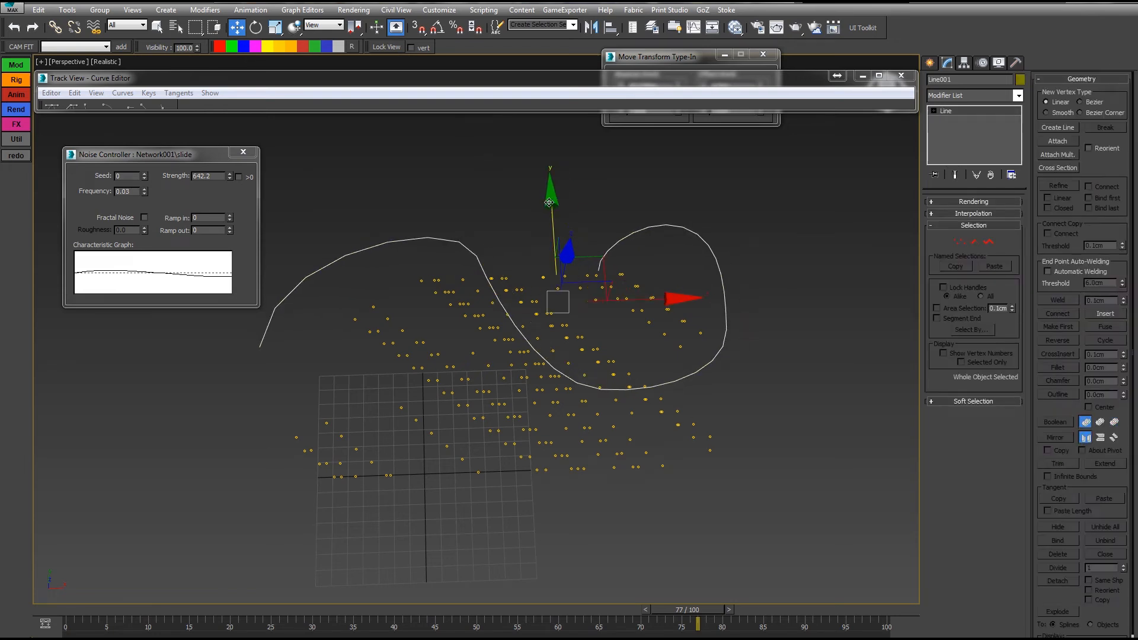
{"action": "left_click_drag", "start_coordinate": [552, 218], "coordinate": [509, 93]}
{"action": "left_click", "coordinate": [686, 274]}
{"action": "left_click_drag", "start_coordinate": [722, 158], "coordinate": [636, 197]}
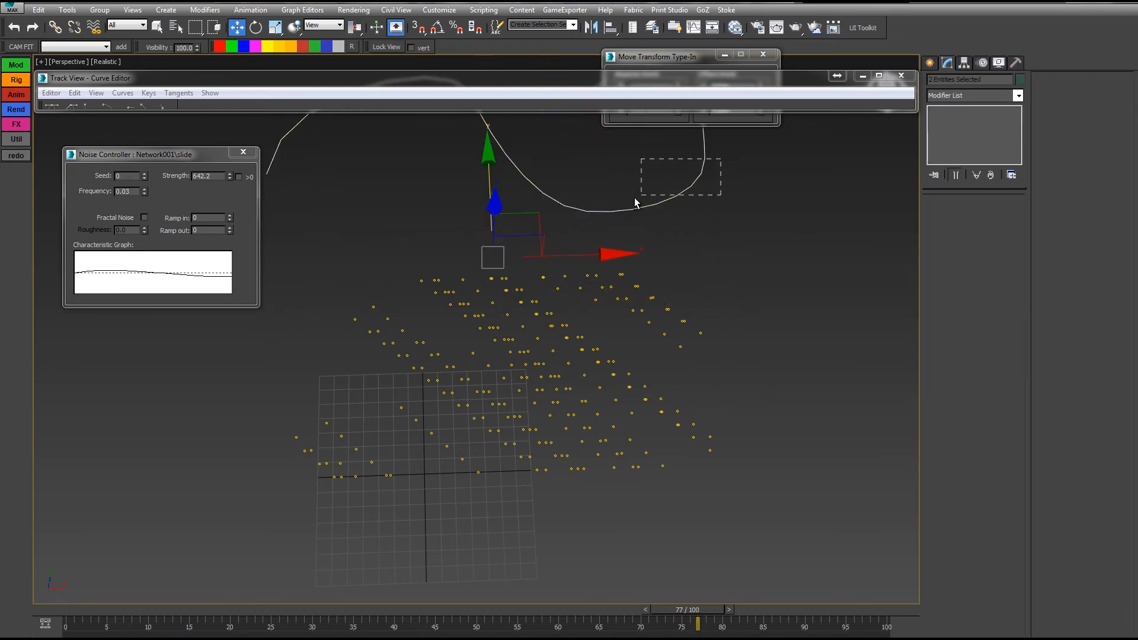
{"action": "left_click", "coordinate": [668, 310]}
{"action": "right_click", "coordinate": [1018, 532]}
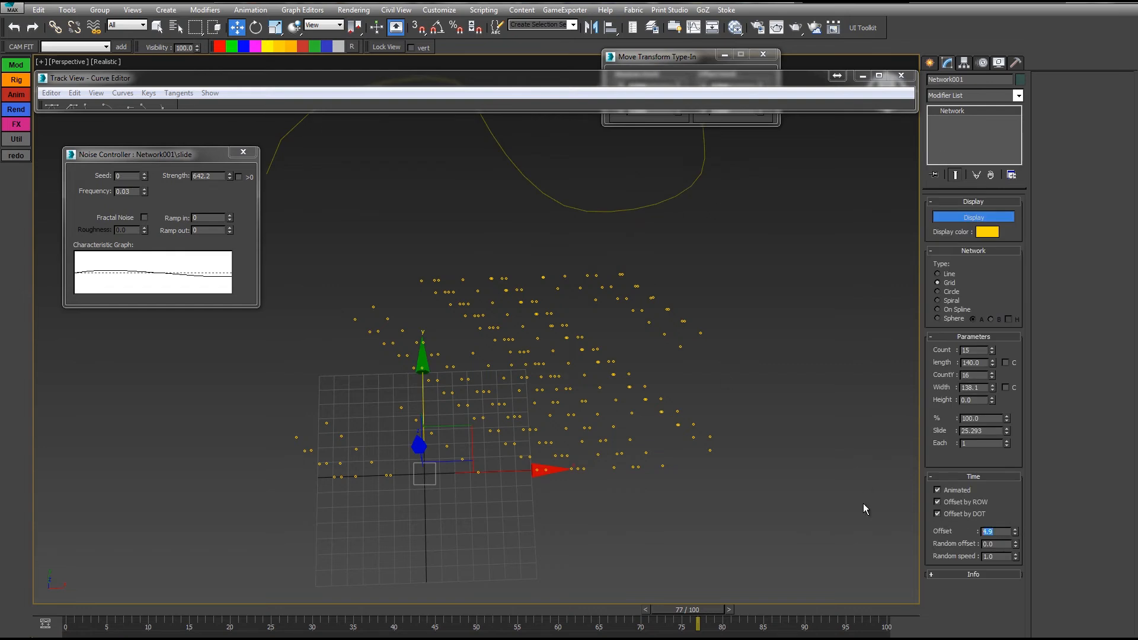
Step: Add a random offset to the dots, up to 9.3, and preview the scrambled timing
{"action": "left_click_drag", "start_coordinate": [66, 608], "coordinate": [247, 610]}
{"action": "left_click_drag", "start_coordinate": [1016, 542], "coordinate": [1011, 504]}
{"action": "left_click_drag", "start_coordinate": [67, 612], "coordinate": [641, 620]}
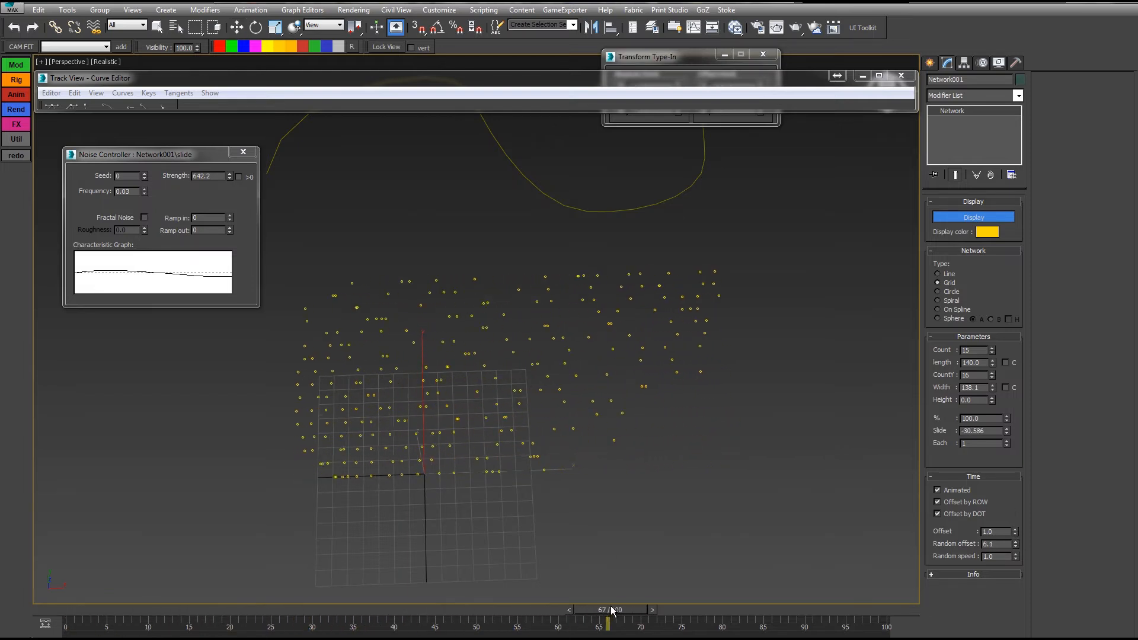
{"action": "key", "text": "w"}
{"action": "mouse_move", "coordinate": [1017, 547]}
{"action": "left_mouse_down"}
{"action": "mouse_move", "coordinate": [1017, 534]}
{"action": "mouse_move", "coordinate": [1011, 546]}
{"action": "left_mouse_up"}
{"action": "left_click_drag", "start_coordinate": [67, 612], "coordinate": [608, 621]}
Step: Reset random offset to 0.0, preview up to frame 76, and orbit to a new angle
{"action": "key", "text": "w"}
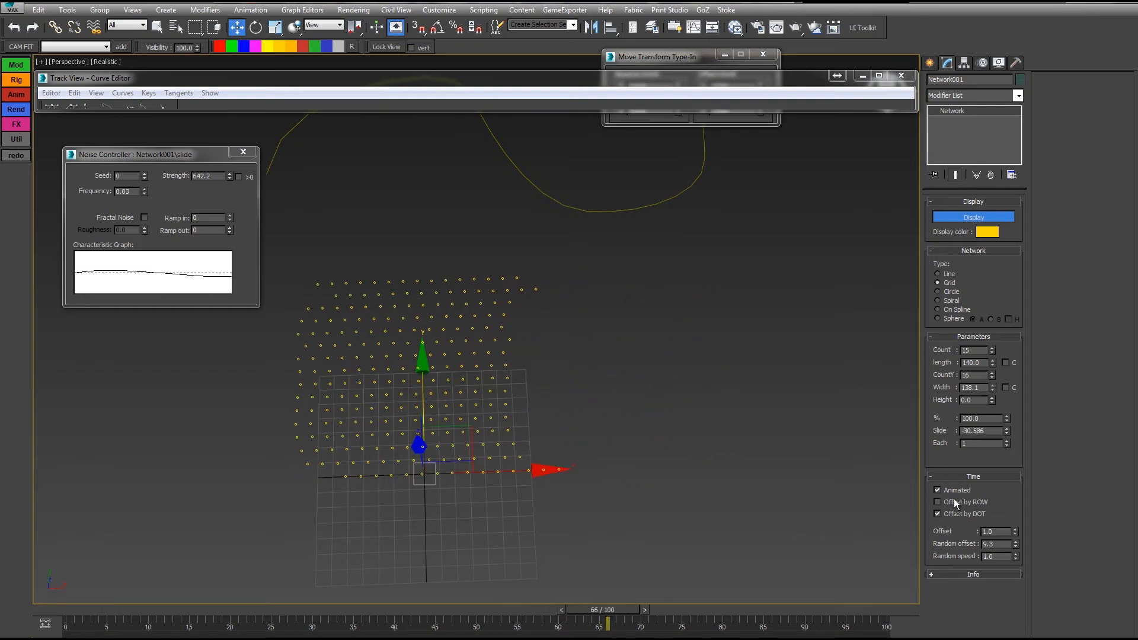
{"action": "left_click_drag", "start_coordinate": [75, 612], "coordinate": [525, 599]}
{"action": "key", "text": "w"}
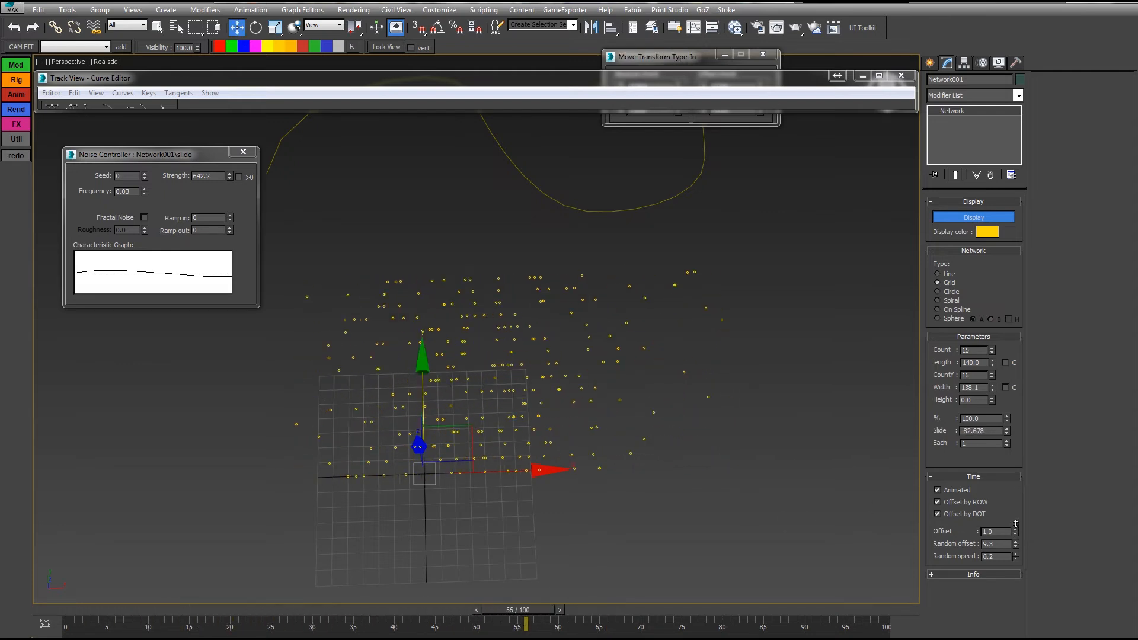
{"action": "right_click", "coordinate": [1017, 547]}
{"action": "left_click_drag", "start_coordinate": [67, 615], "coordinate": [405, 600]}
{"action": "left_click_drag", "start_coordinate": [485, 599], "coordinate": [829, 587]}
{"action": "key", "text": "w"}
{"action": "middle_click_drag", "start_coordinate": [601, 408], "coordinate": [844, 209], "text": "alt"}
Step: Change the network layout from grid to Circle and frame the circle of dots
{"action": "left_click", "coordinate": [938, 292]}
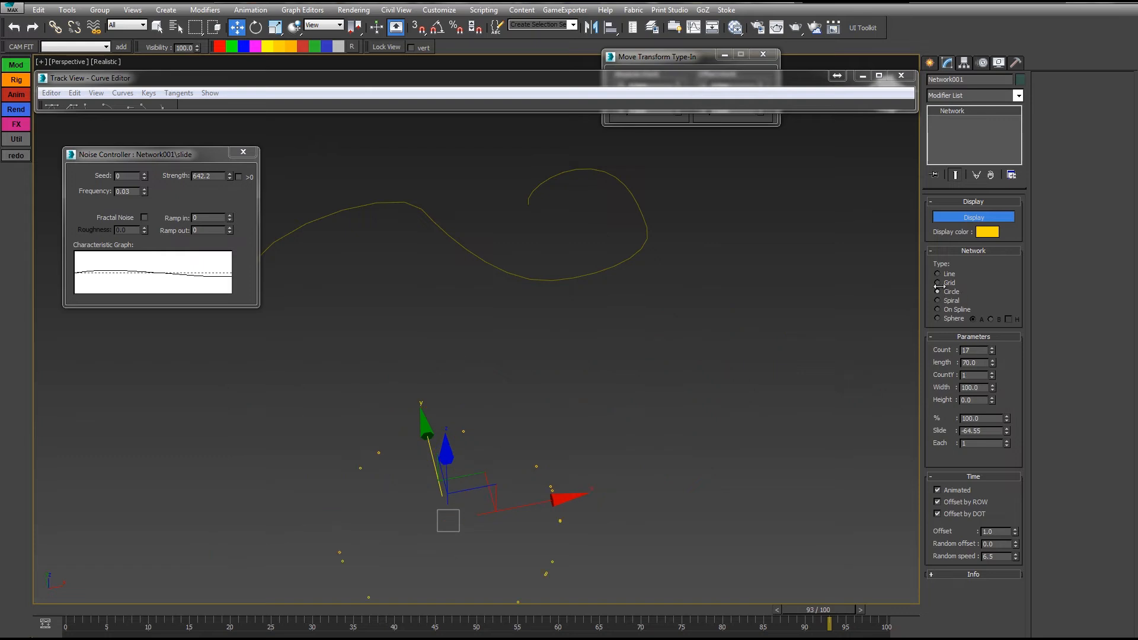
{"action": "middle_click_drag", "start_coordinate": [450, 523], "coordinate": [565, 381]}
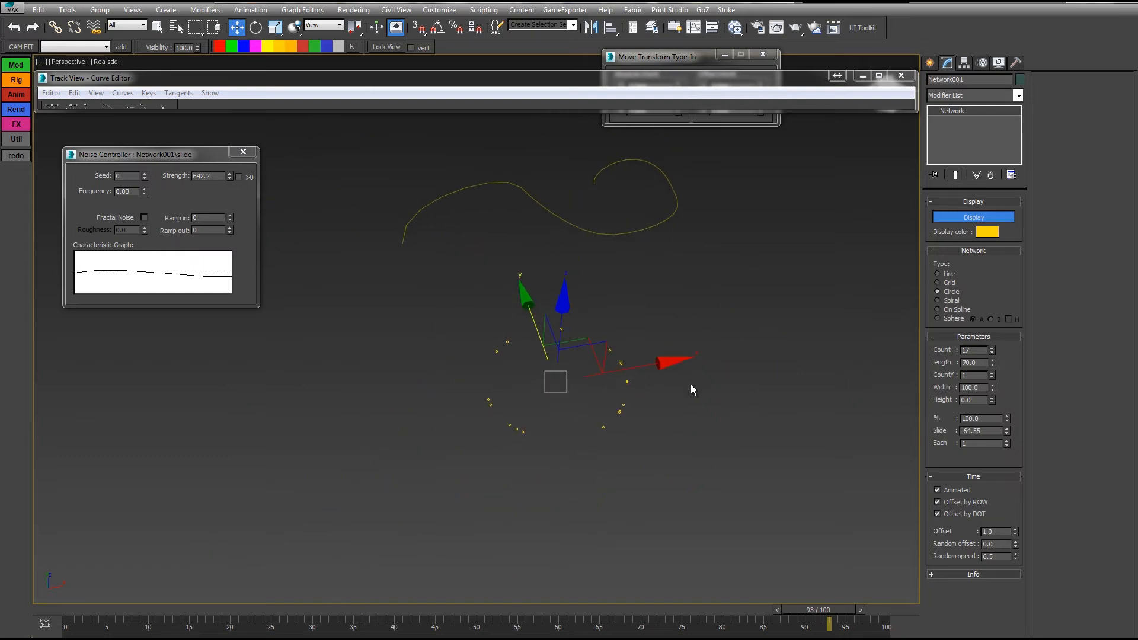
{"action": "scroll", "coordinate": [640, 355], "scroll_direction": "up", "scroll_amount": 4}
{"action": "middle_click_drag", "start_coordinate": [671, 357], "coordinate": [686, 381]}
{"action": "scroll", "coordinate": [699, 361], "scroll_direction": "down", "scroll_amount": 2}
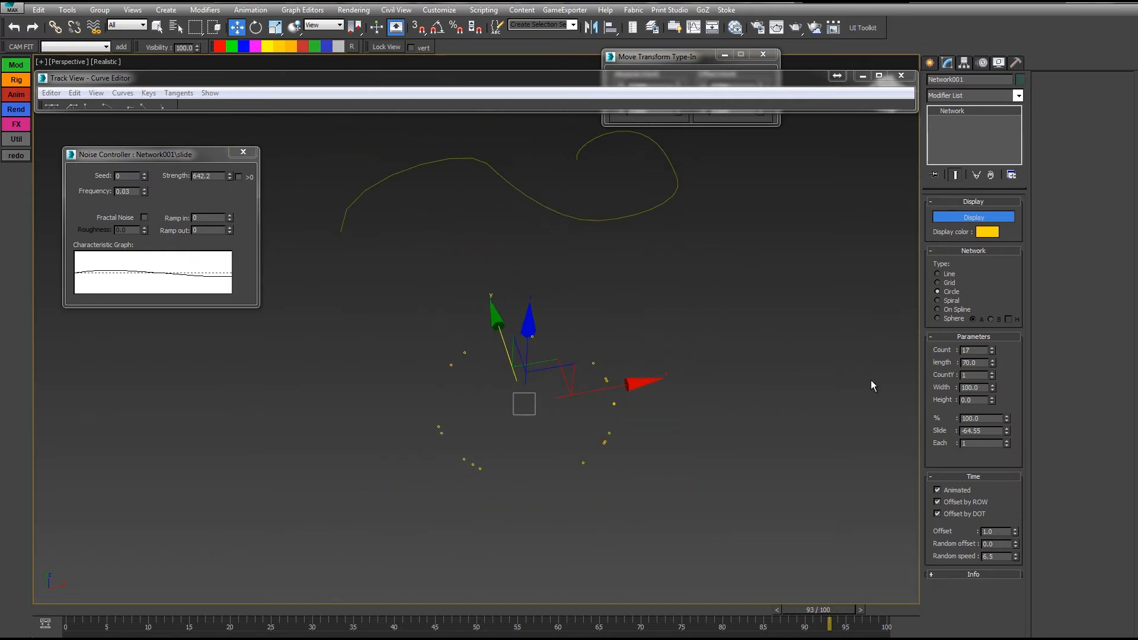
Step: Increase the dot rows and widen the circle to 132.1, previewing the animation at frame 28
{"action": "left_click", "coordinate": [992, 374]}
{"action": "left_click", "coordinate": [992, 374]}
{"action": "left_click_drag", "start_coordinate": [992, 389], "coordinate": [947, 171]}
{"action": "middle_click_drag", "start_coordinate": [726, 424], "coordinate": [647, 399]}
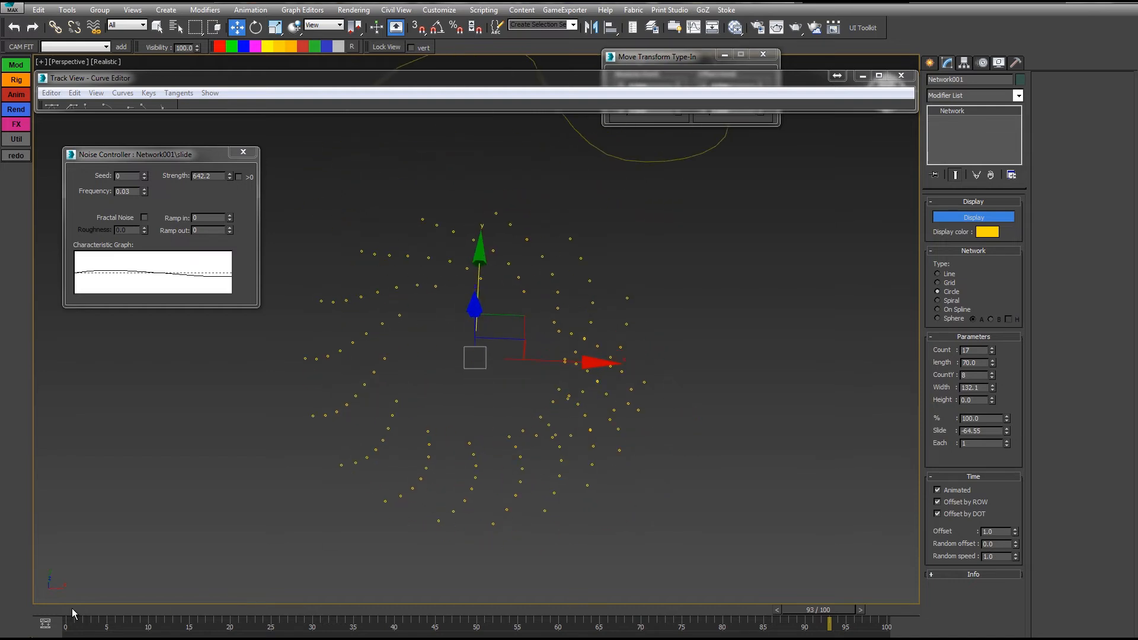
{"action": "left_click_drag", "start_coordinate": [72, 608], "coordinate": [294, 609]}
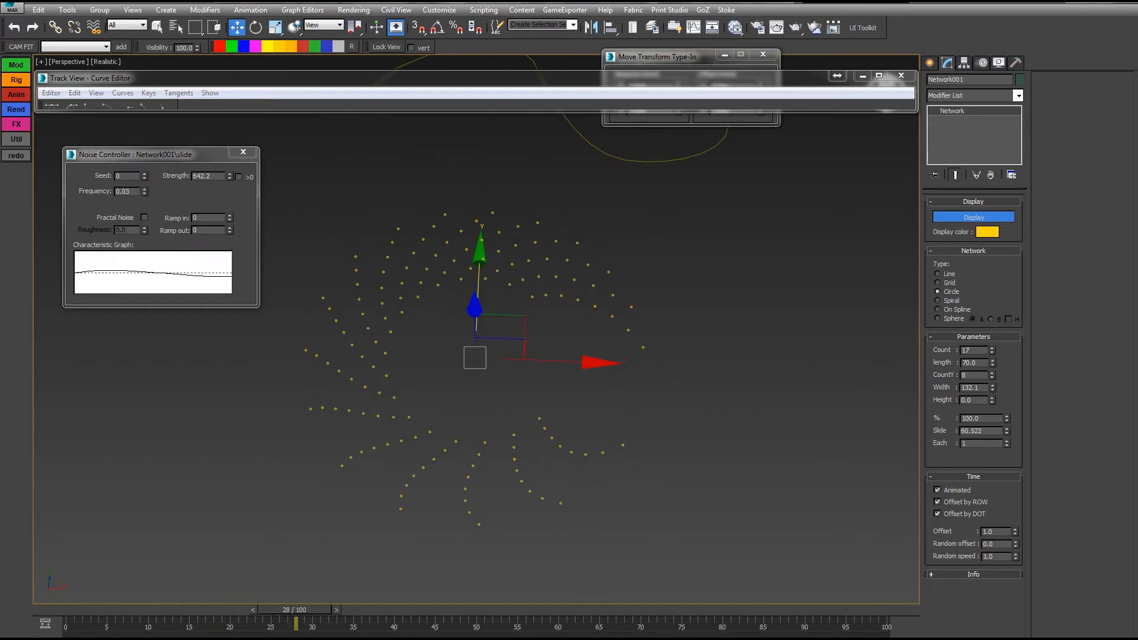
Step: Add a row to reach 14 rows and preview the spiral arms up to frame 31
{"action": "left_click", "coordinate": [992, 373]}
{"action": "middle_click_drag", "start_coordinate": [778, 363], "coordinate": [811, 394]}
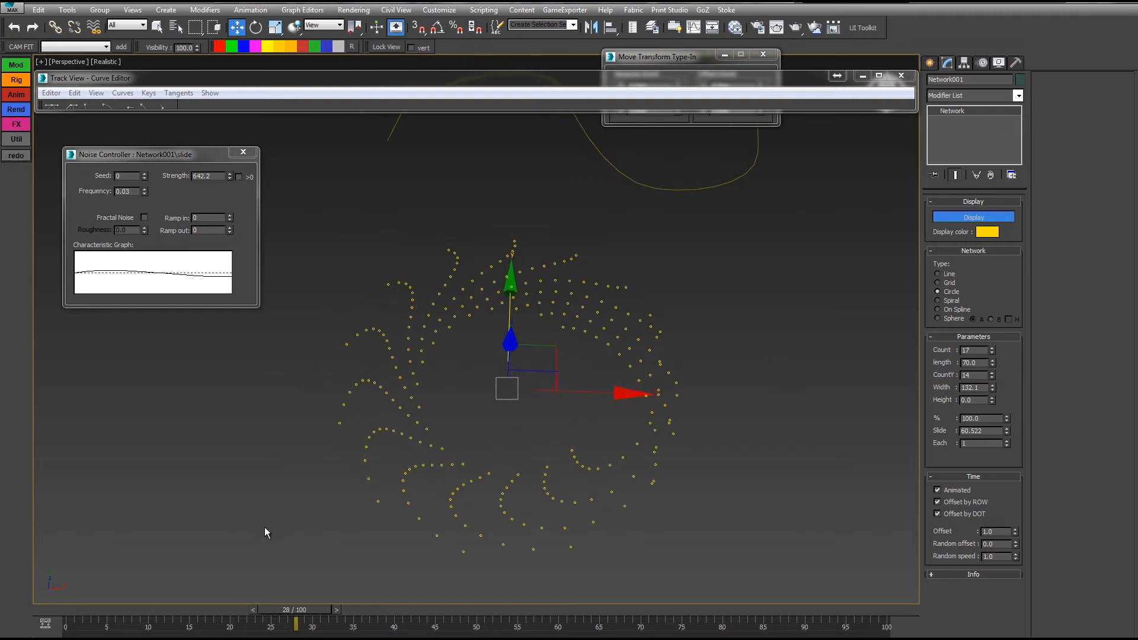
{"action": "key", "text": "q"}
{"action": "left_click_drag", "start_coordinate": [70, 611], "coordinate": [320, 615]}
{"action": "key", "text": "w"}
{"action": "key", "text": "q"}
{"action": "left_click_drag", "start_coordinate": [69, 611], "coordinate": [214, 587]}
Step: Turn off Offset by DOT and preview the straightened arms up to frame 28
{"action": "key", "text": "w"}
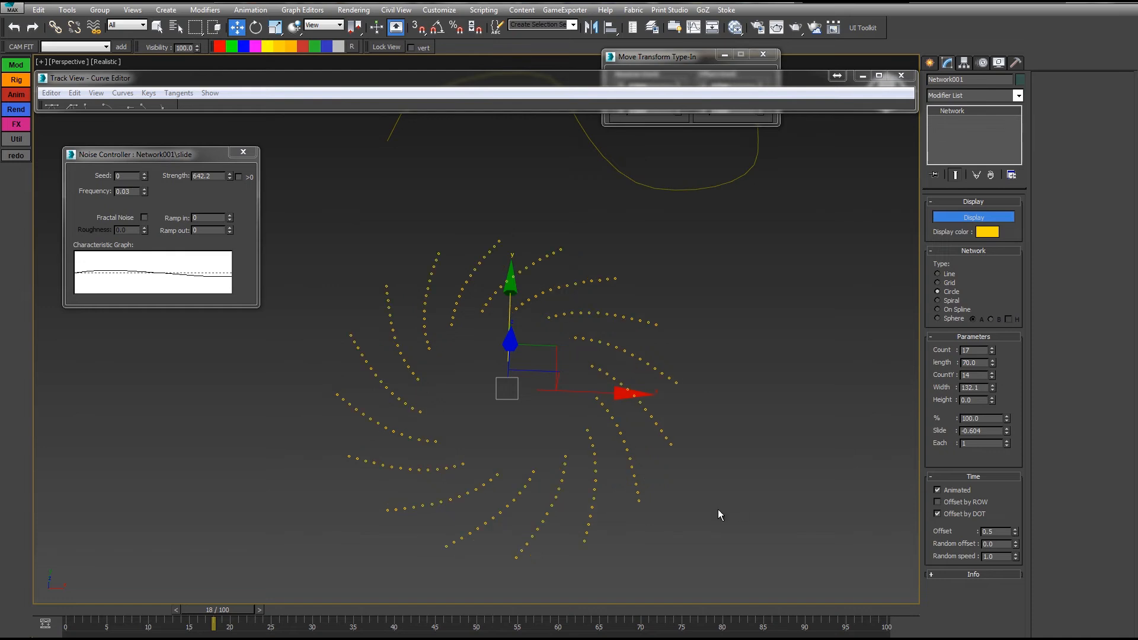
{"action": "left_click", "coordinate": [958, 517]}
{"action": "left_click_drag", "start_coordinate": [92, 626], "coordinate": [566, 619]}
{"action": "key", "text": "w"}
{"action": "double_click", "coordinate": [999, 430]}
{"action": "key", "text": "w"}
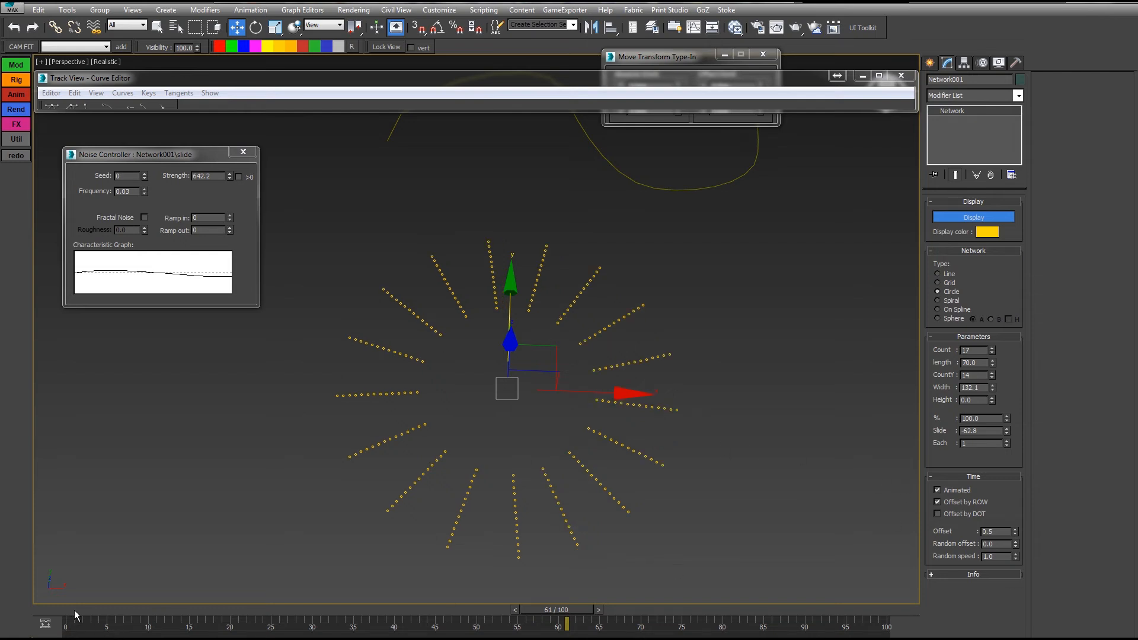
{"action": "left_click_drag", "start_coordinate": [75, 616], "coordinate": [609, 619]}
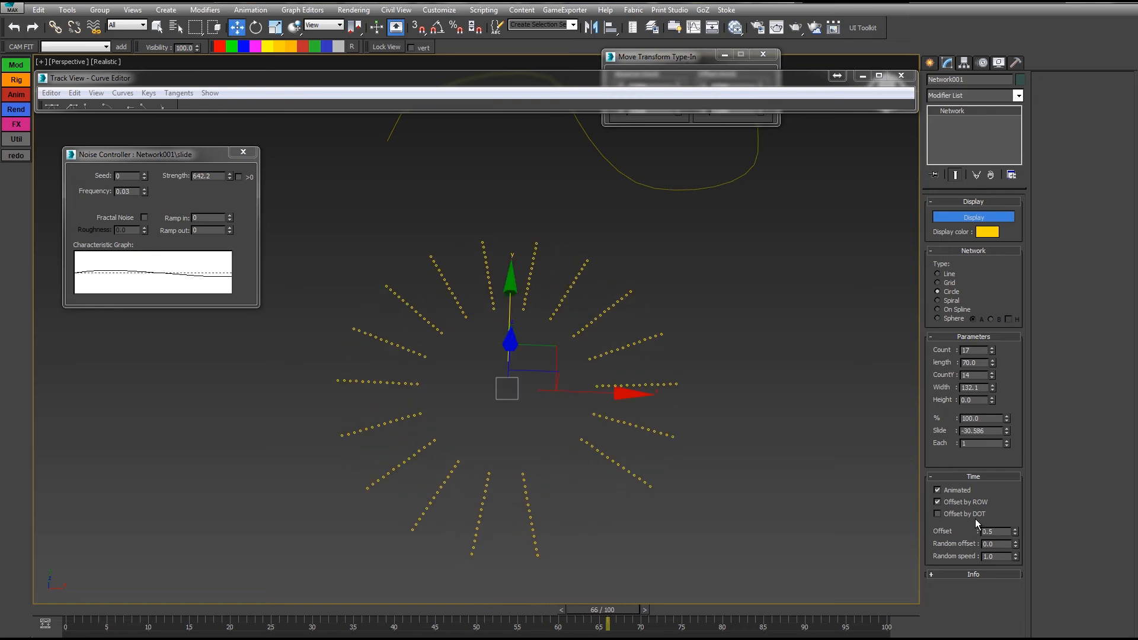
Step: Raise the time Offset from 0.5 to about 3 and preview through frame 83
{"action": "left_click_drag", "start_coordinate": [1015, 532], "coordinate": [1012, 514]}
{"action": "left_click_drag", "start_coordinate": [72, 606], "coordinate": [409, 584]}
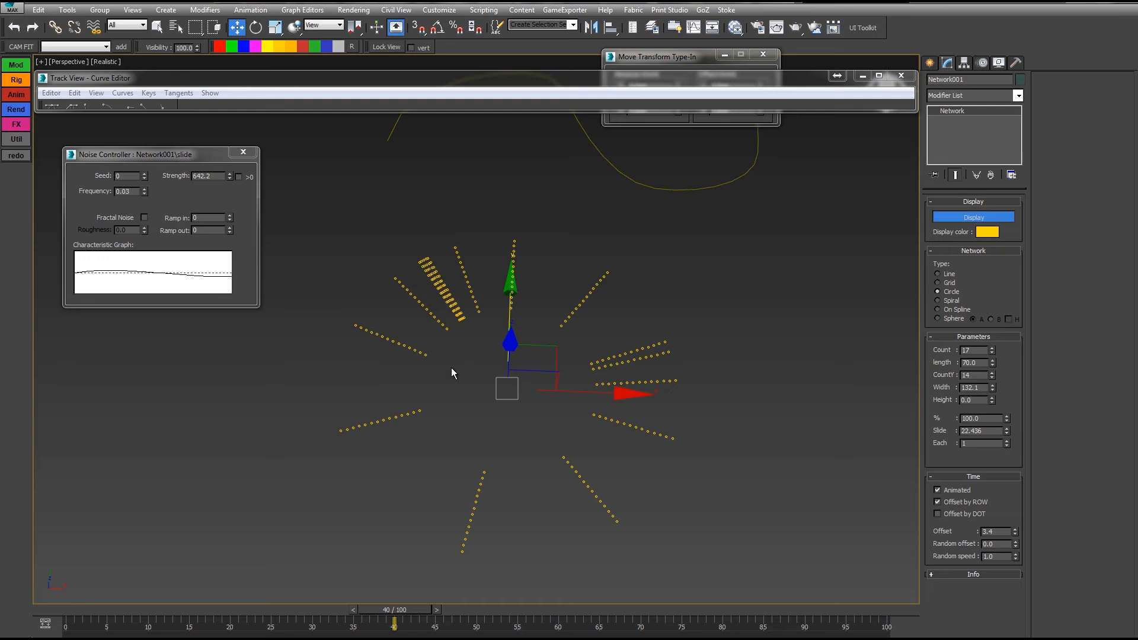
{"action": "left_click_drag", "start_coordinate": [425, 614], "coordinate": [805, 593]}
{"action": "key", "text": "w"}
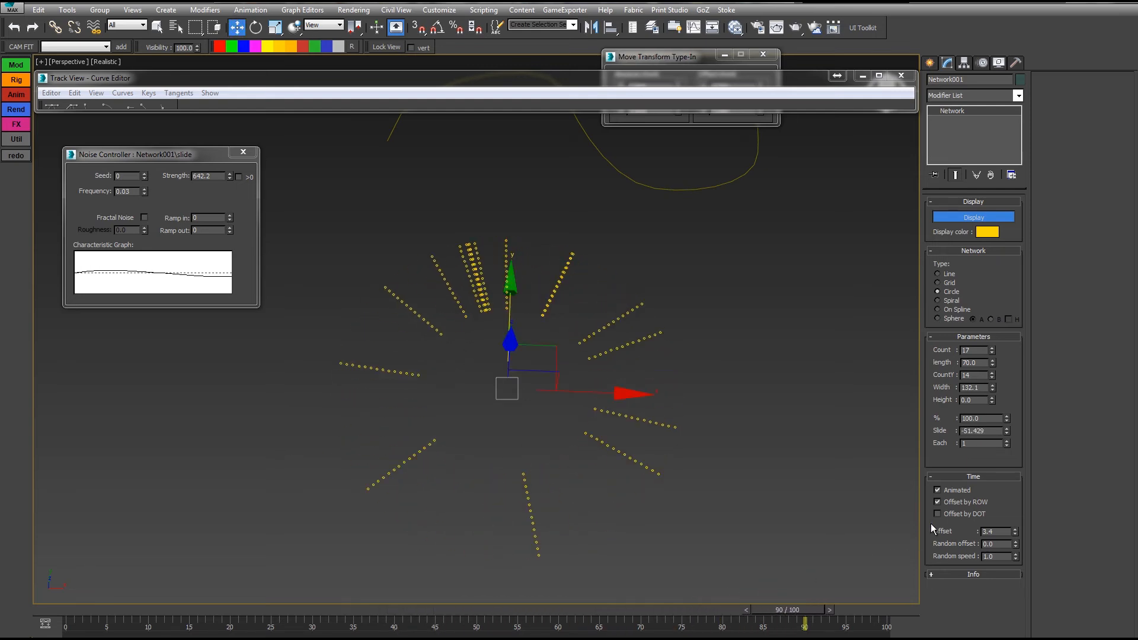
Step: Turn off Offset by ROW and preview the dots between frames 2 and 60
{"action": "left_click", "coordinate": [945, 503]}
{"action": "left_click_drag", "start_coordinate": [74, 614], "coordinate": [116, 611]}
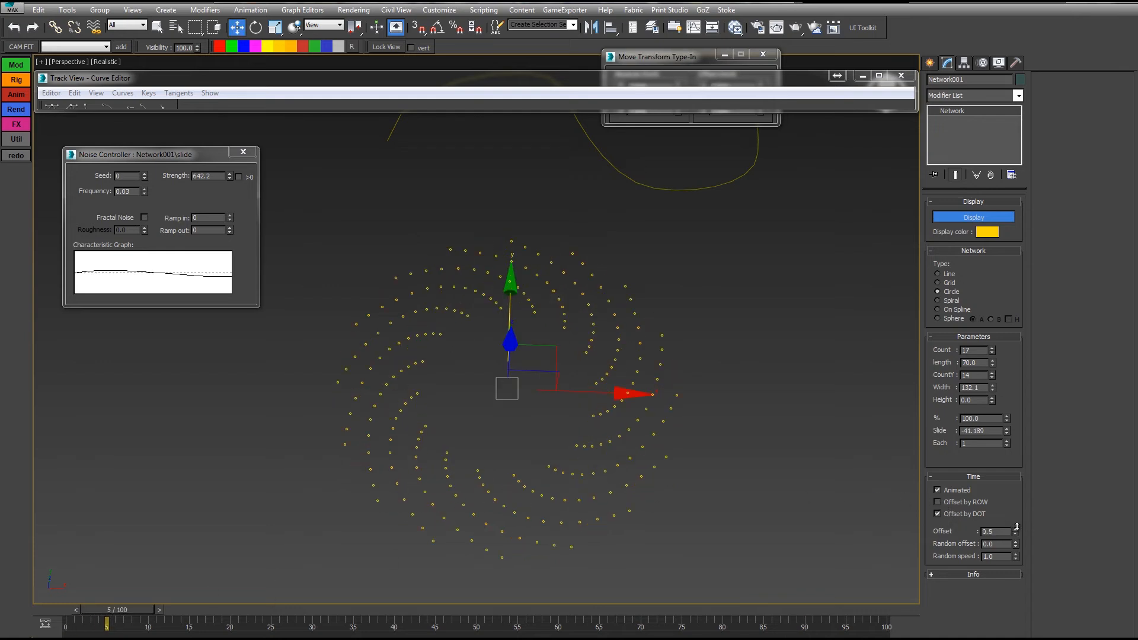
{"action": "key", "text": "q"}
{"action": "left_click_drag", "start_coordinate": [113, 611], "coordinate": [90, 613]}
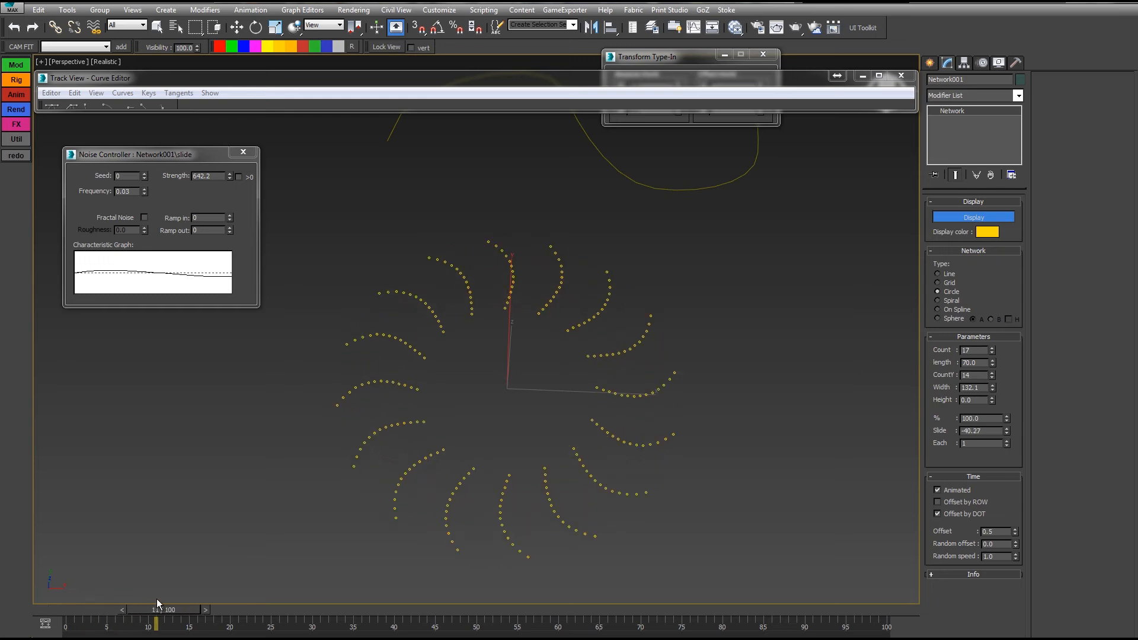
{"action": "left_click_drag", "start_coordinate": [222, 591], "coordinate": [665, 566]}
{"action": "key", "text": "w"}
Step: Re-enable Offset by ROW and set Random offset 0.93 and Random speed 2.4
{"action": "left_click", "coordinate": [937, 502]}
{"action": "key", "text": "q"}
{"action": "key", "text": "w"}
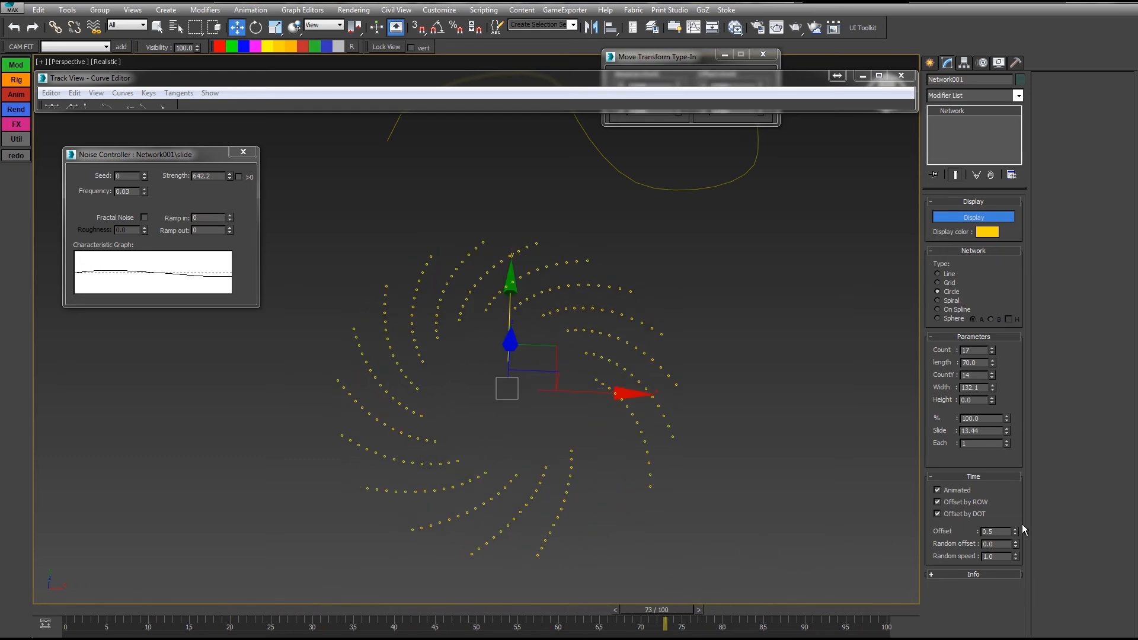
{"action": "left_click_drag", "start_coordinate": [1019, 547], "coordinate": [1023, 550]}
{"action": "left_click_drag", "start_coordinate": [1016, 557], "coordinate": [1019, 534]}
Step: Uncheck Offset by ROW, reset Random speed to 1.0 and Random offset to 0.0, and preview frames 0–49
{"action": "left_click", "coordinate": [938, 502]}
{"action": "left_click_drag", "start_coordinate": [98, 610], "coordinate": [301, 603]}
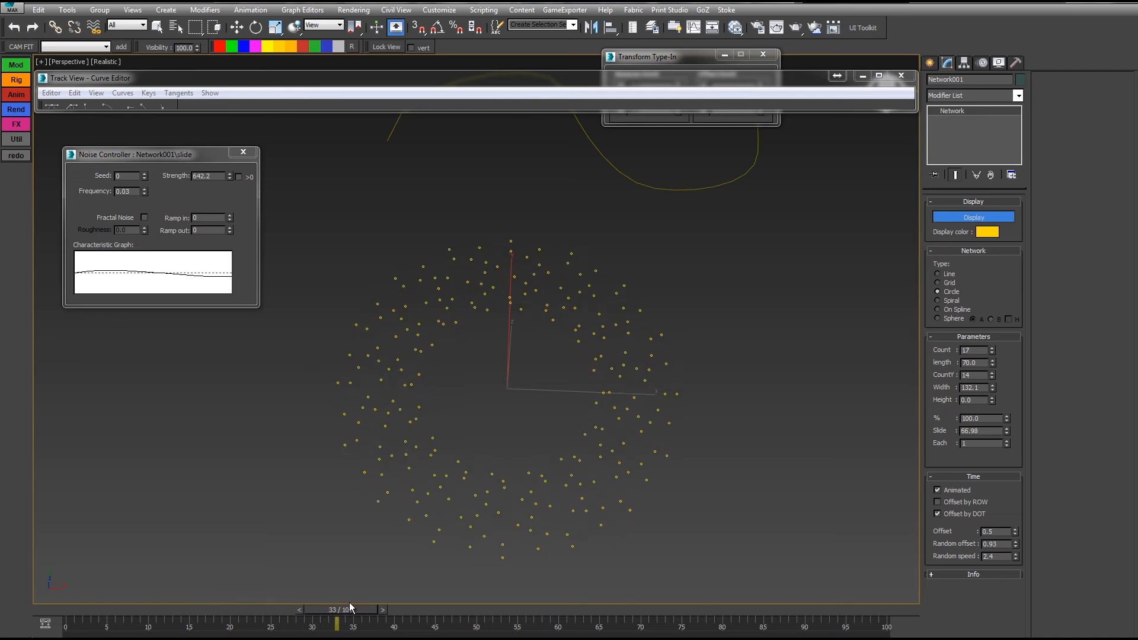
{"action": "left_click_drag", "start_coordinate": [411, 598], "coordinate": [419, 596]}
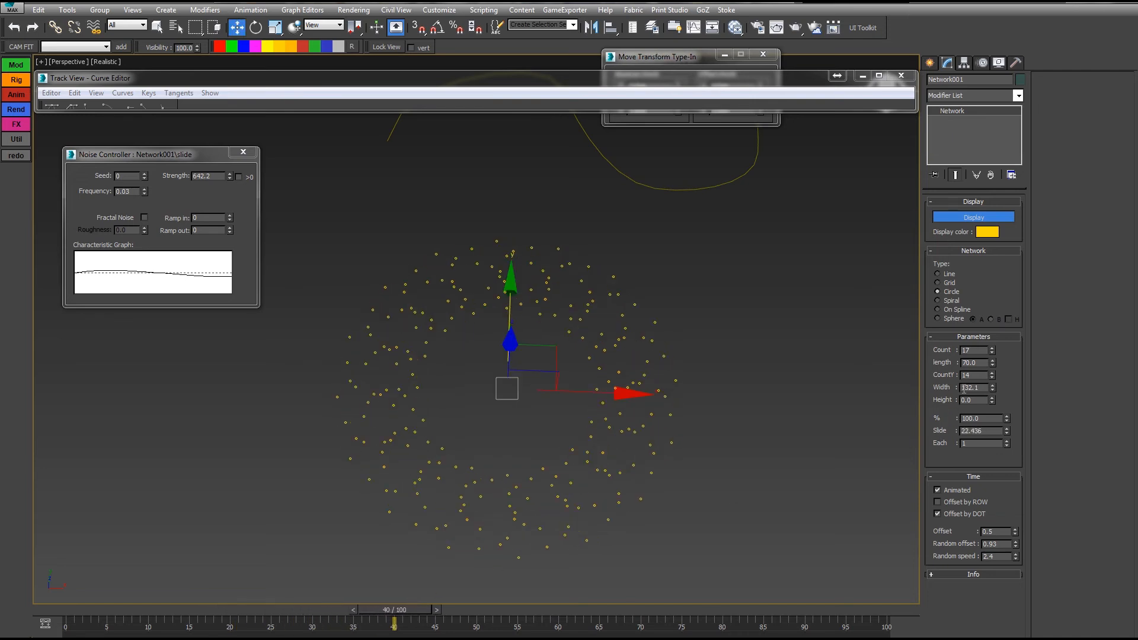
{"action": "right_click", "coordinate": [1017, 558]}
{"action": "right_click", "coordinate": [1016, 544]}
{"action": "left_click_drag", "start_coordinate": [414, 621], "coordinate": [469, 619]}
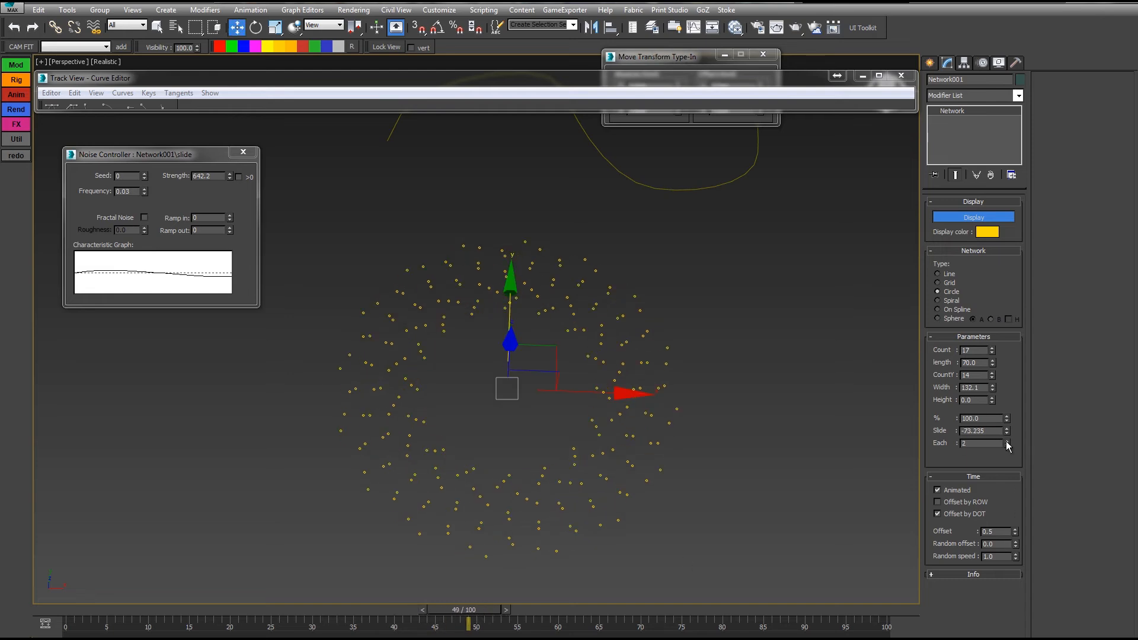
{"action": "left_click_drag", "start_coordinate": [489, 610], "coordinate": [69, 596]}
Step: Lower the time Offset to 0.06 and preview frames 3 to 11
{"action": "key", "text": "w"}
{"action": "left_click_drag", "start_coordinate": [1019, 531], "coordinate": [1015, 528]}
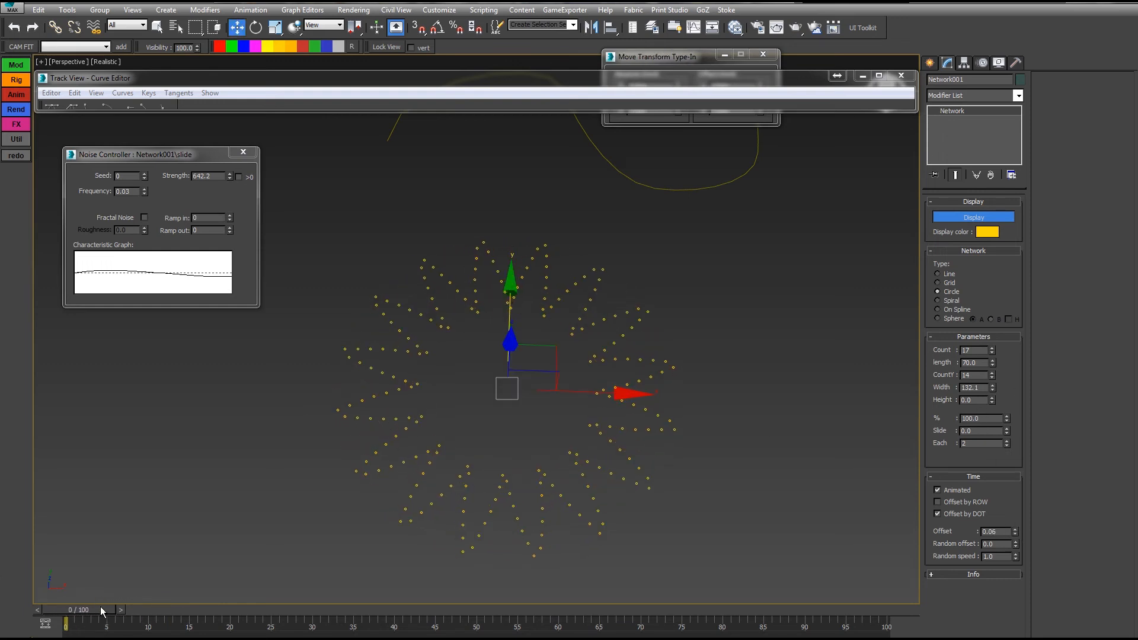
{"action": "key", "text": "q"}
{"action": "left_click_drag", "start_coordinate": [82, 610], "coordinate": [287, 611]}
{"action": "key", "text": "w"}
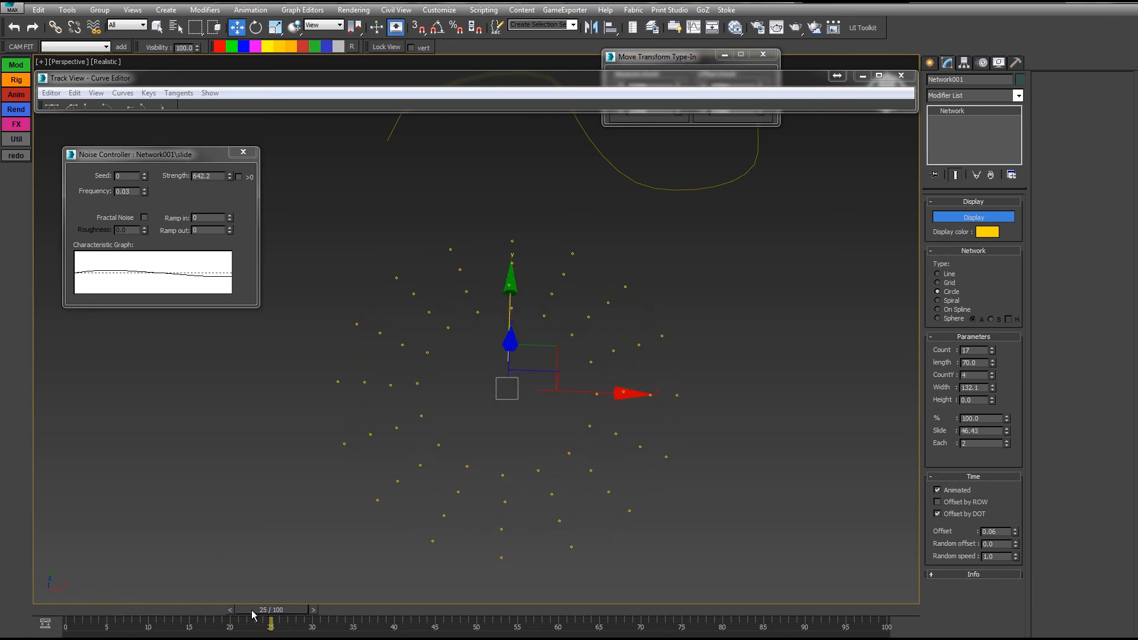
{"action": "key", "text": "q"}
{"action": "left_click_drag", "start_coordinate": [252, 615], "coordinate": [74, 621]}
{"action": "key", "text": "w"}
Step: Raise the dot Count from 17 to 21 and preview up to frame 40
{"action": "left_click_drag", "start_coordinate": [994, 351], "coordinate": [993, 349]}
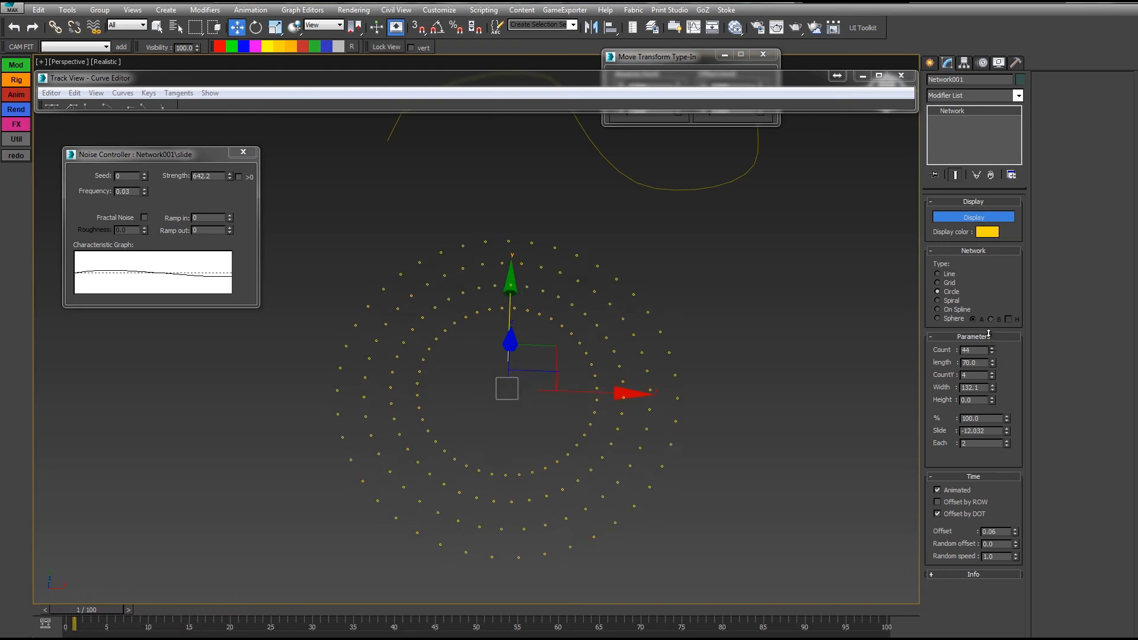
{"action": "key", "text": "q"}
{"action": "left_click_drag", "start_coordinate": [107, 615], "coordinate": [169, 608]}
{"action": "left_click_drag", "start_coordinate": [251, 591], "coordinate": [549, 566]}
{"action": "key", "text": "w"}
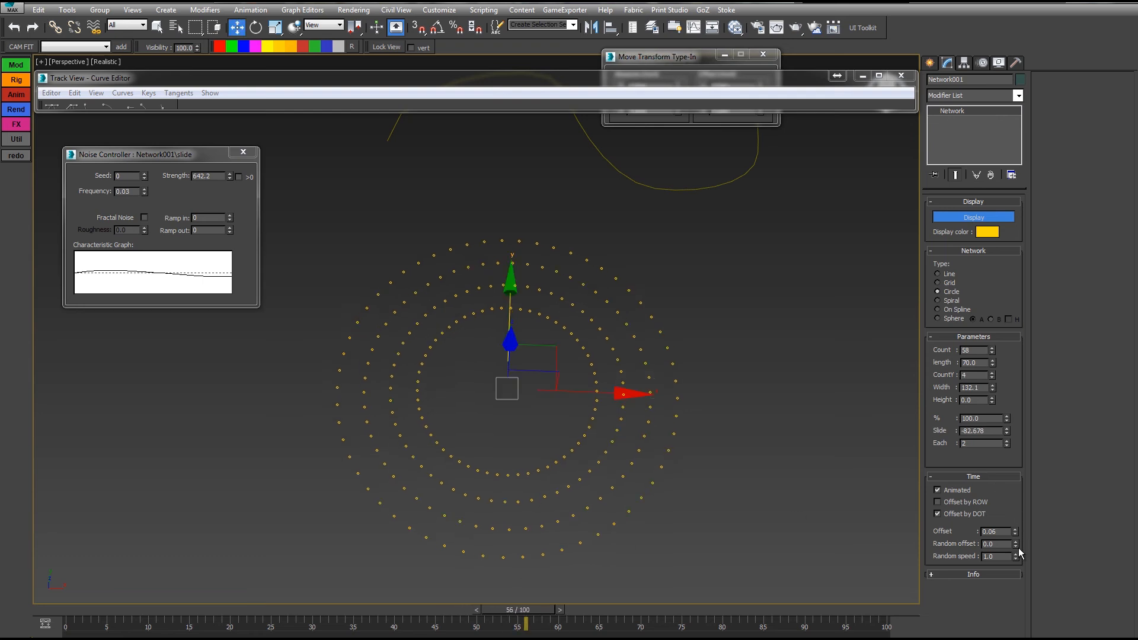
Step: Set Random offset 4.9 and Random speed 3.5, and re-enable Offset by ROW
{"action": "left_click_drag", "start_coordinate": [1016, 544], "coordinate": [1016, 534]}
{"action": "left_click_drag", "start_coordinate": [497, 609], "coordinate": [620, 609]}
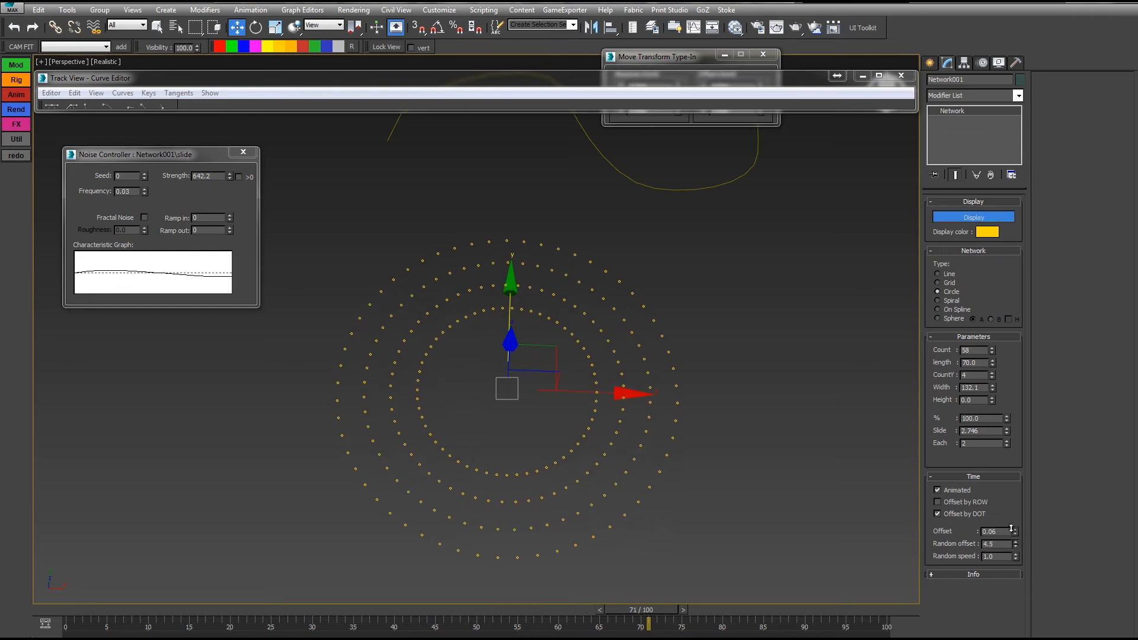
{"action": "left_click_drag", "start_coordinate": [1012, 529], "coordinate": [1017, 542]}
{"action": "left_click", "coordinate": [961, 502]}
{"action": "left_click_drag", "start_coordinate": [132, 613], "coordinate": [202, 610]}
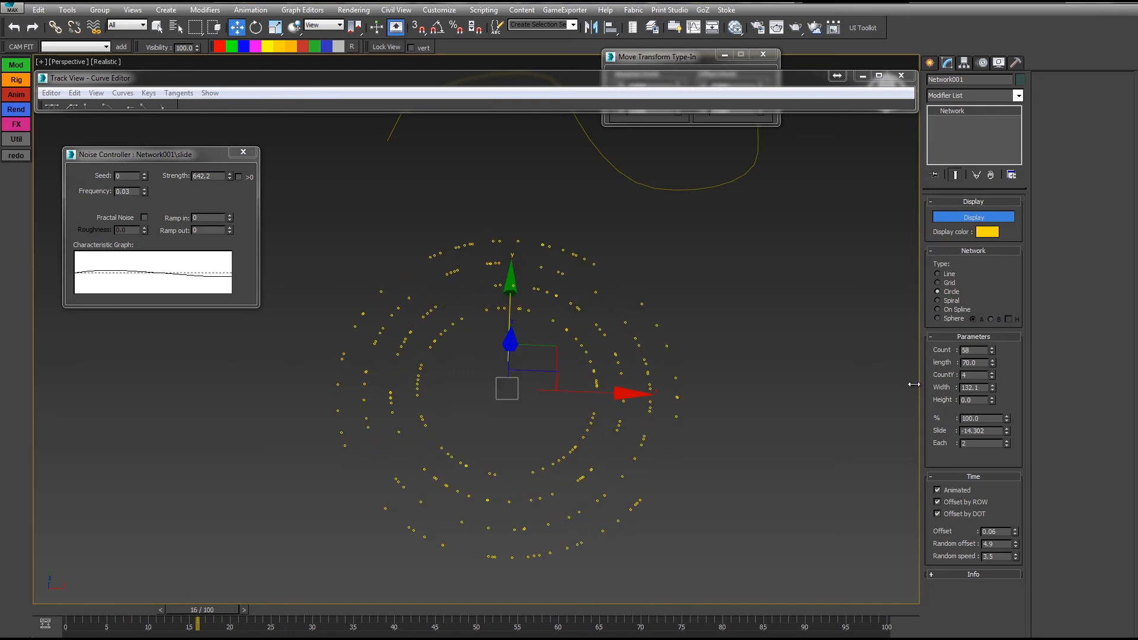
Step: Add two more rings of dots (CountY 8) and reframe the flattened ring in the viewport
{"action": "left_click", "coordinate": [993, 374]}
{"action": "left_click", "coordinate": [995, 372]}
{"action": "middle_click_drag", "start_coordinate": [700, 424], "coordinate": [703, 414]}
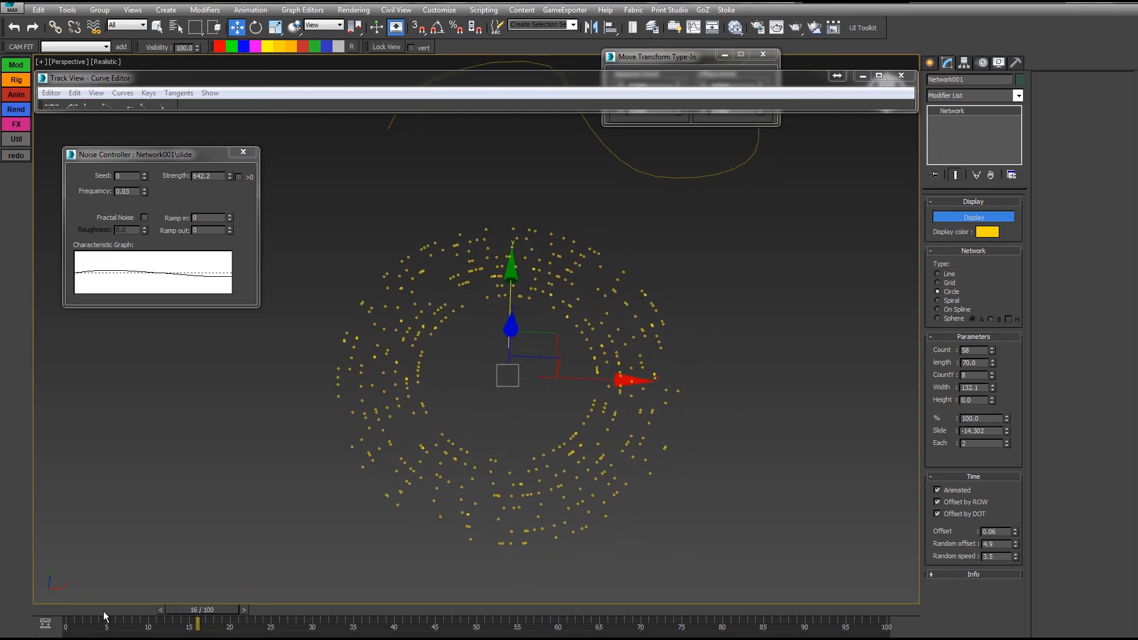
{"action": "left_click_drag", "start_coordinate": [78, 612], "coordinate": [233, 606]}
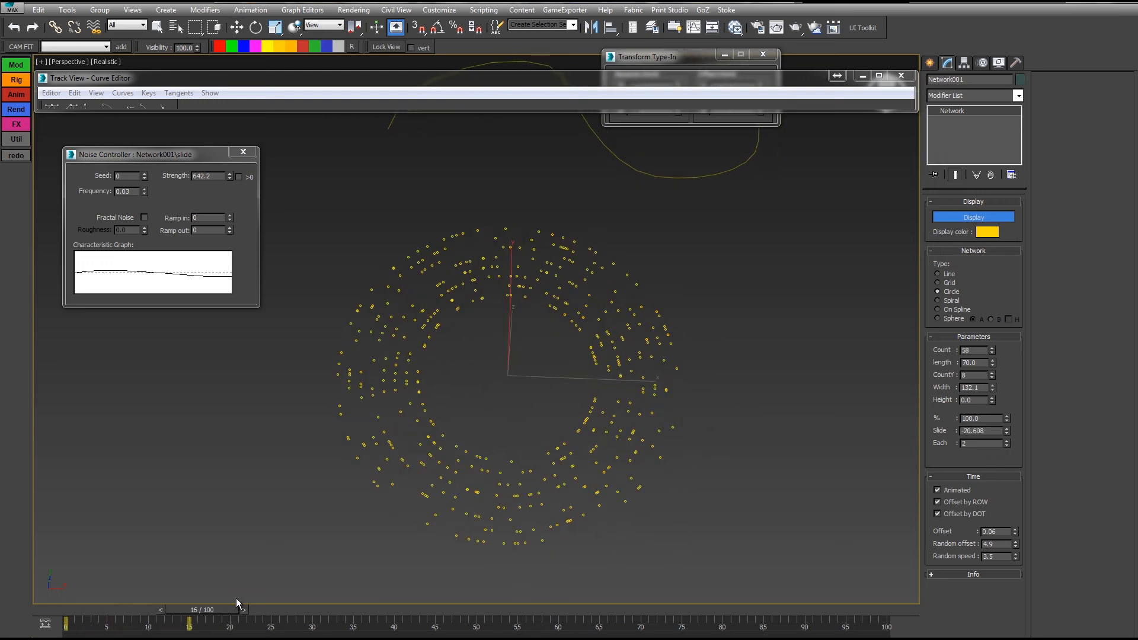
{"action": "key", "text": "w"}
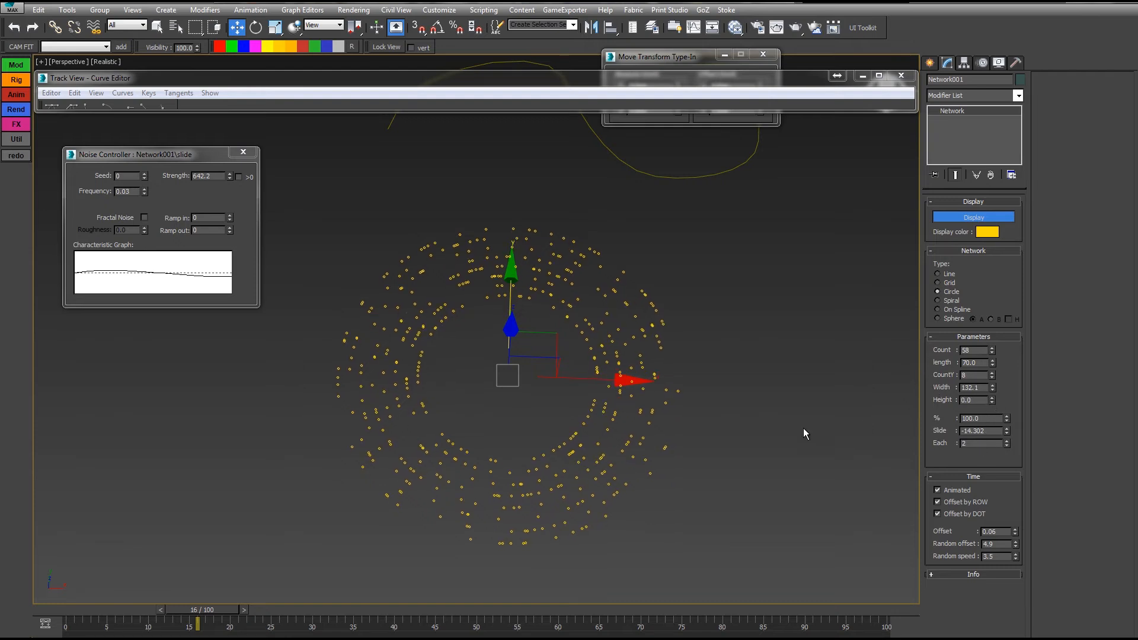
{"action": "middle_click_drag", "start_coordinate": [802, 428], "coordinate": [813, 404], "text": "alt"}
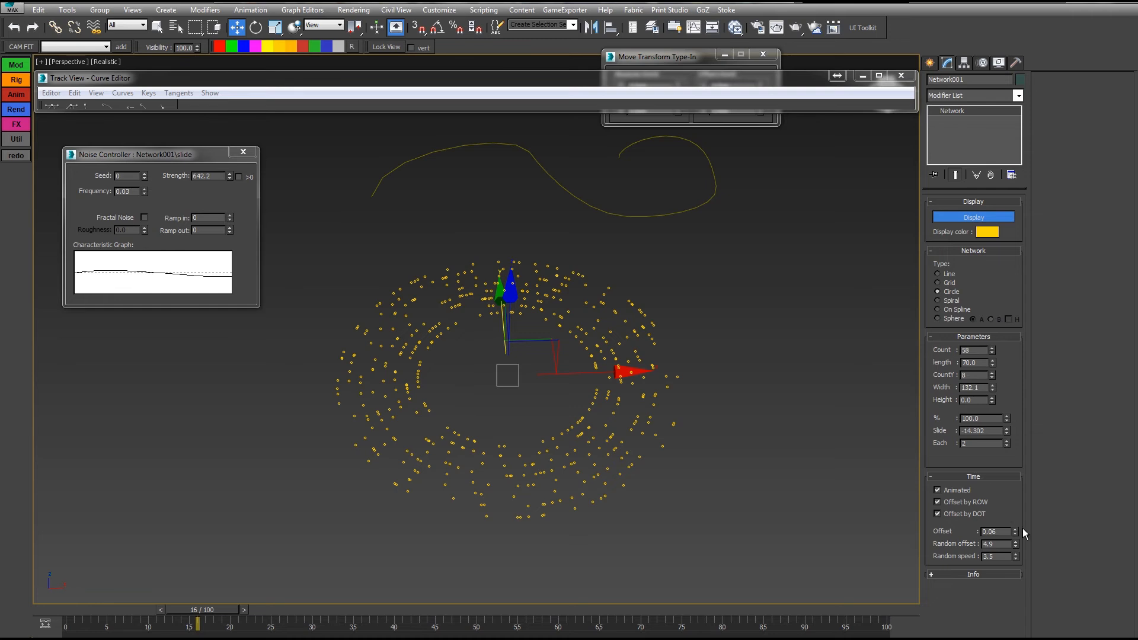
{"action": "middle_click_drag", "start_coordinate": [715, 384], "coordinate": [905, 309]}
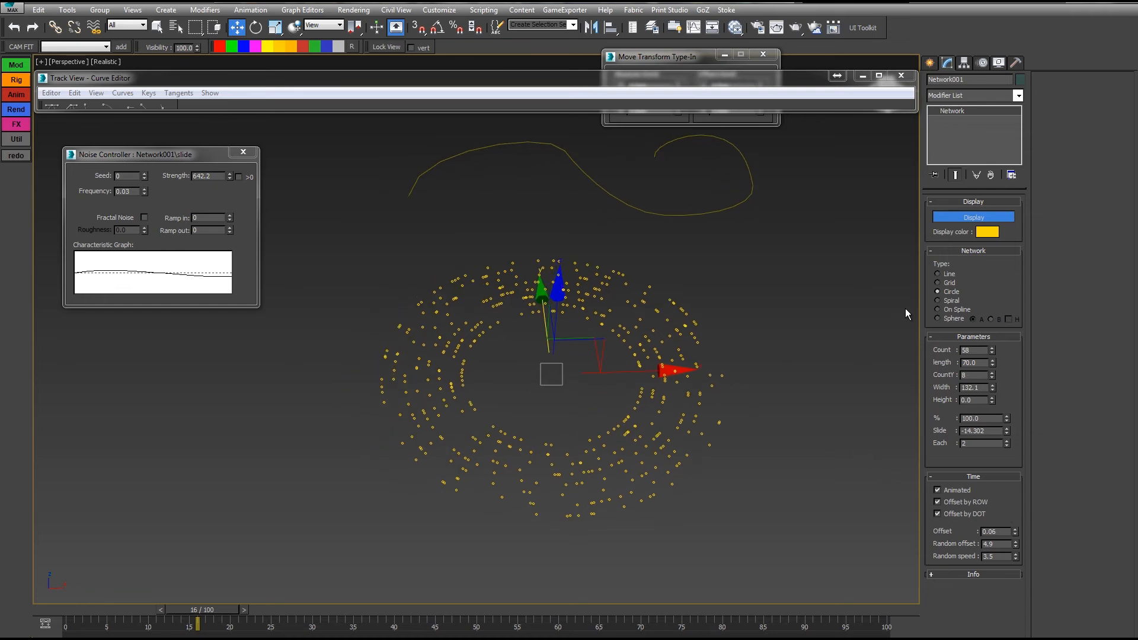
Step: Switch the network type to On Spline and frame the spline to watch the sliding dots
{"action": "left_click", "coordinate": [939, 309]}
{"action": "middle_click_drag", "start_coordinate": [887, 310], "coordinate": [748, 443]}
{"action": "scroll", "coordinate": [700, 332], "scroll_direction": "up", "scroll_amount": 3}
{"action": "middle_click_drag", "start_coordinate": [694, 312], "coordinate": [715, 364]}
{"action": "middle_click_drag", "start_coordinate": [715, 364], "coordinate": [760, 415], "text": "alt"}
{"action": "left_click_drag", "start_coordinate": [102, 607], "coordinate": [238, 611]}
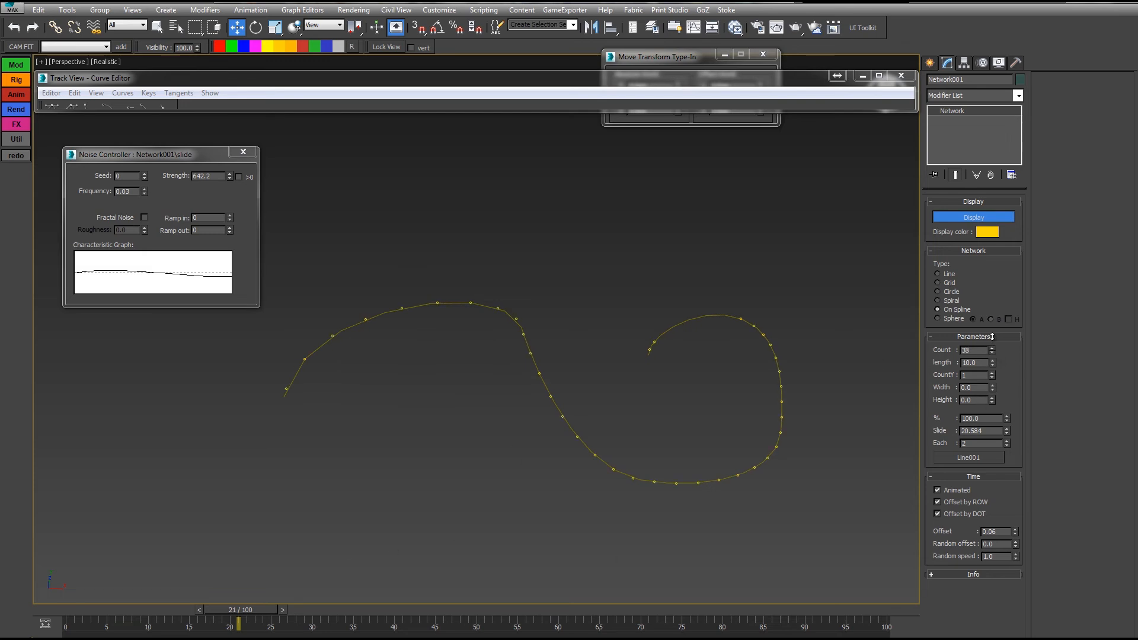
Step: Raise the dot Count from 38 to 72, preview to frame 22, and enlarge the Curve Editor
{"action": "left_click_drag", "start_coordinate": [993, 337], "coordinate": [992, 319]}
{"action": "left_click_drag", "start_coordinate": [89, 609], "coordinate": [337, 594]}
{"action": "key", "text": "w"}
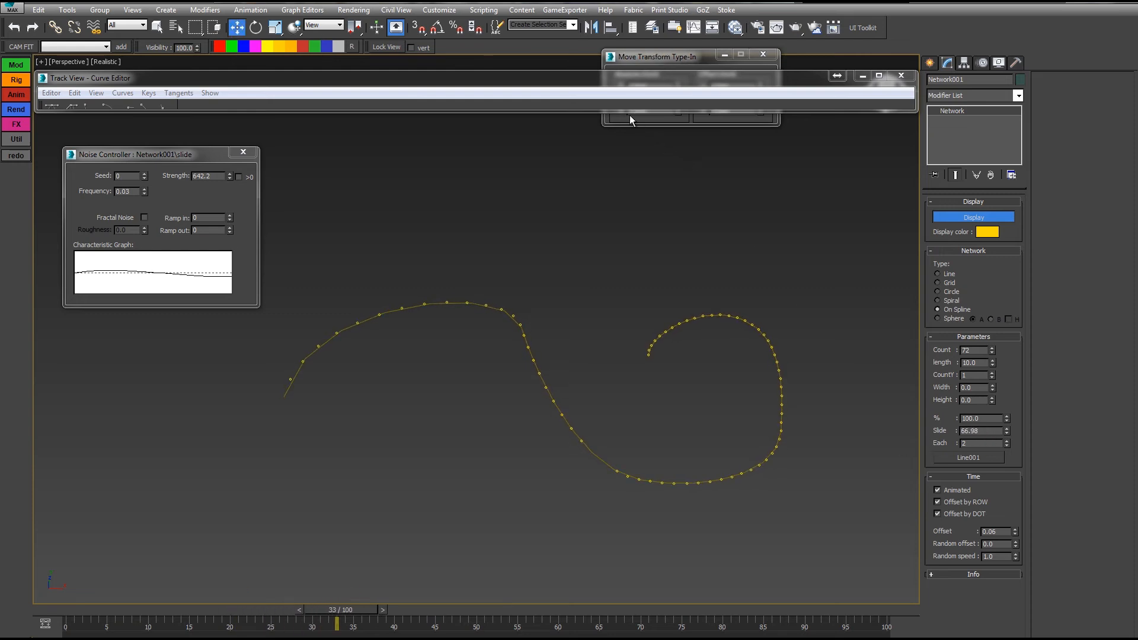
{"action": "left_click_drag", "start_coordinate": [627, 110], "coordinate": [587, 537]}
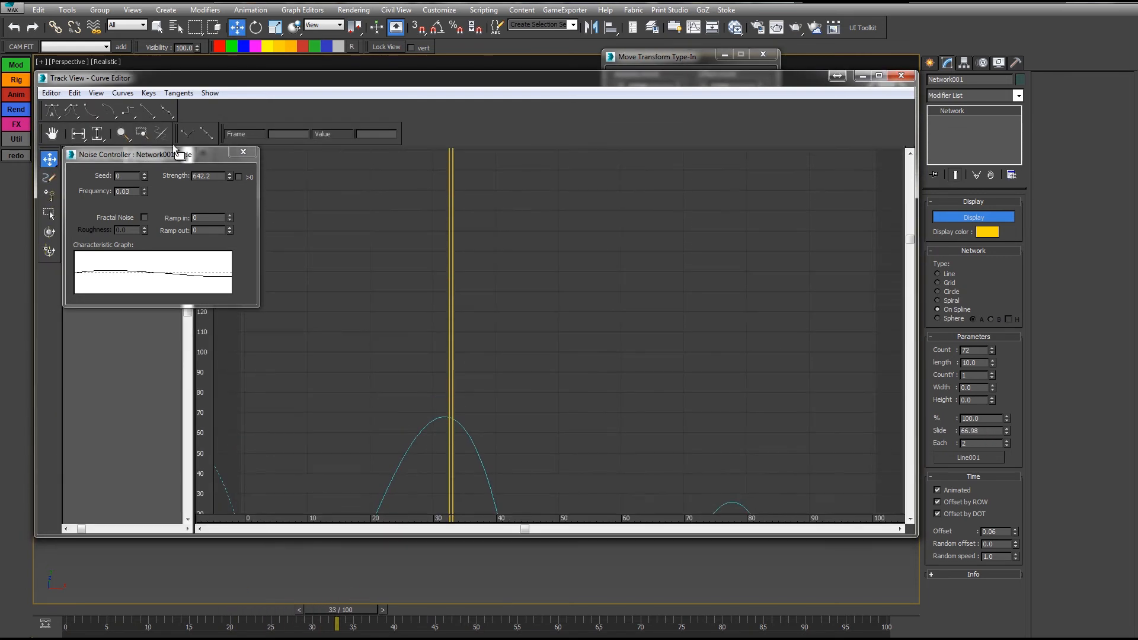
Step: Copy the Slide track's Noise controller and paste it as a copy onto the percentage track
{"action": "left_click", "coordinate": [243, 153]}
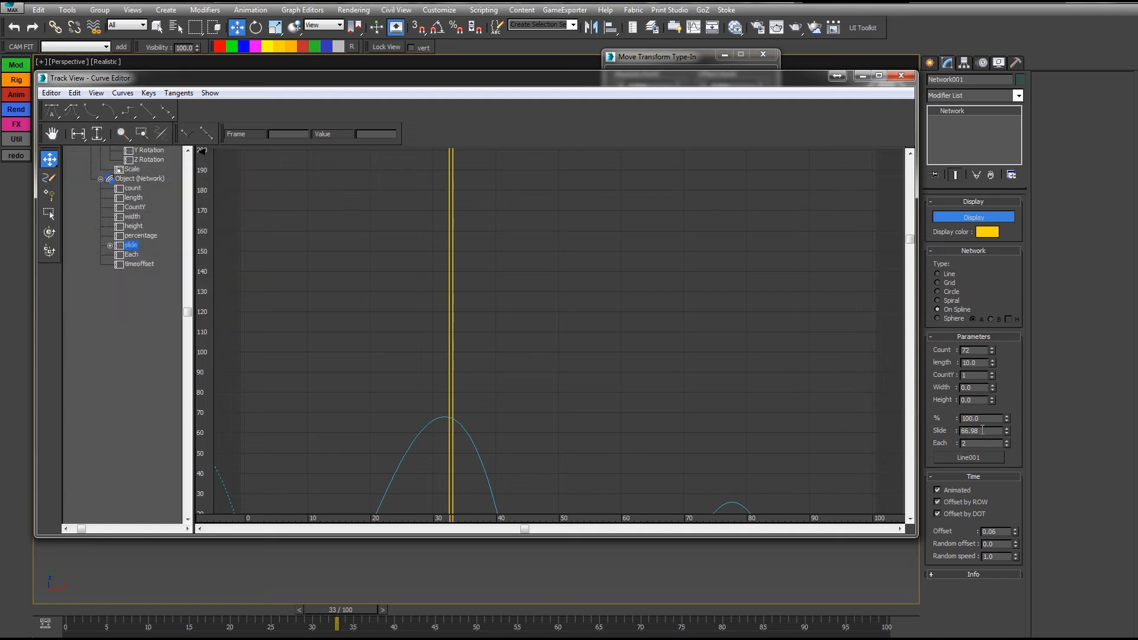
{"action": "right_click", "coordinate": [130, 246]}
{"action": "left_click", "coordinate": [158, 305]}
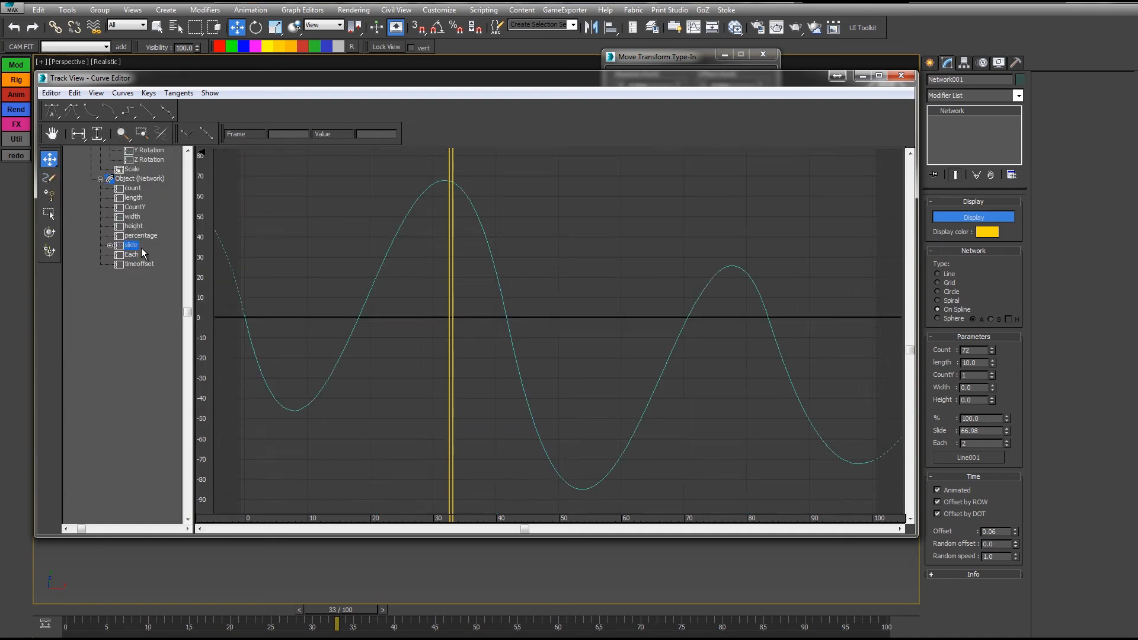
{"action": "left_click", "coordinate": [133, 235]}
{"action": "right_click", "coordinate": [133, 236]}
{"action": "left_click", "coordinate": [150, 296]}
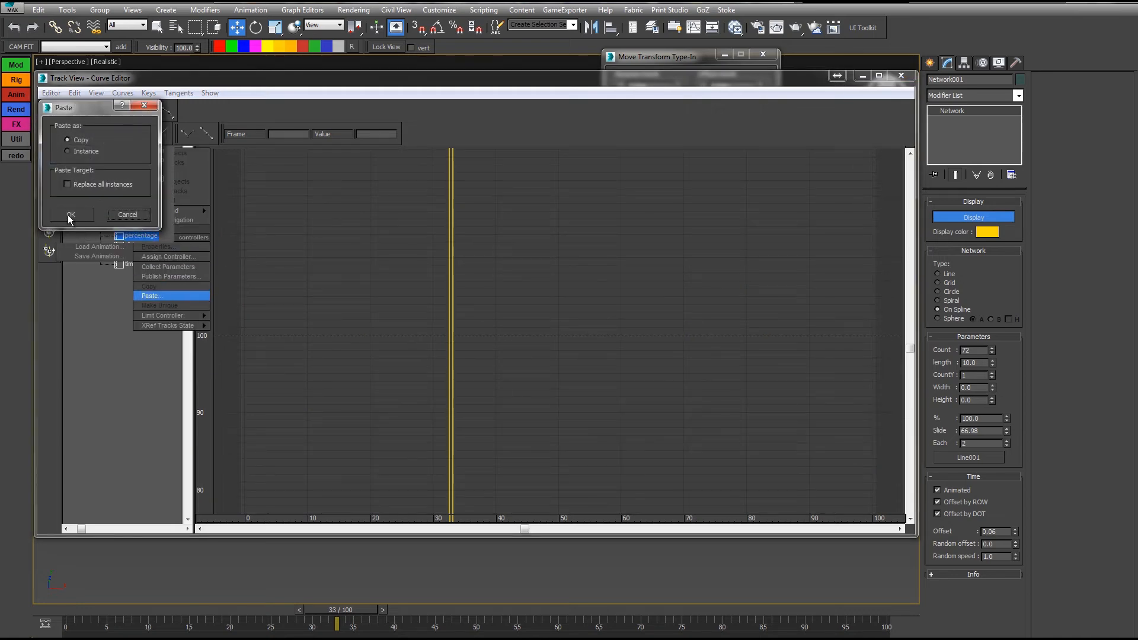
{"action": "left_click", "coordinate": [69, 217]}
Step: Replace the Slide track's Noise controller with a plain Bezier Float
{"action": "left_click", "coordinate": [131, 245]}
{"action": "right_click", "coordinate": [131, 245]}
{"action": "left_click", "coordinate": [165, 259]}
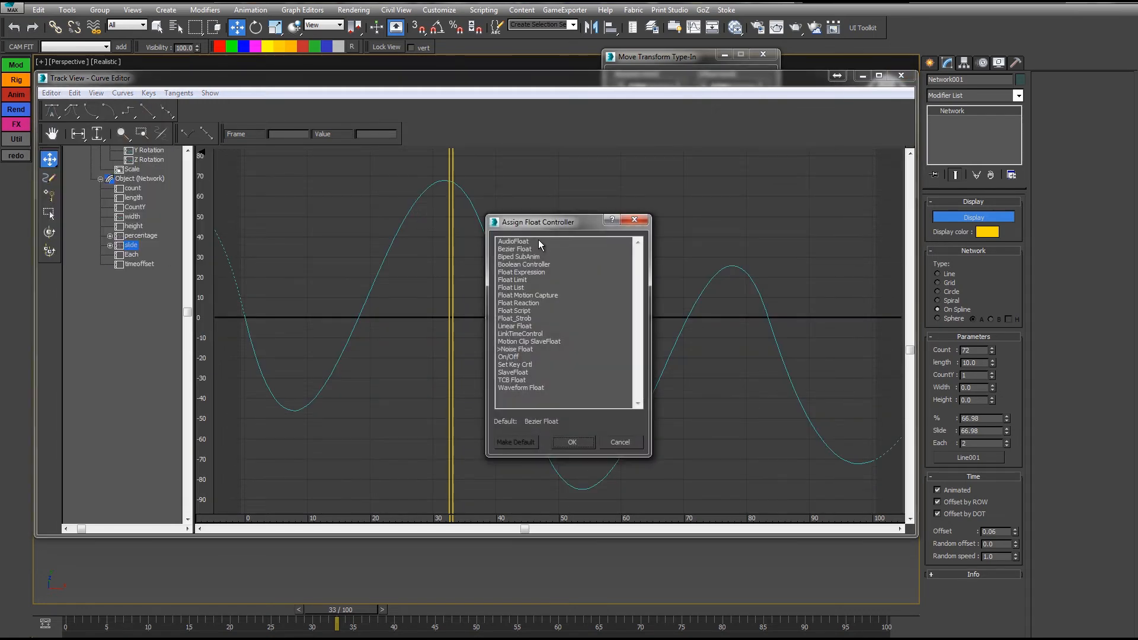
{"action": "double_click", "coordinate": [509, 249]}
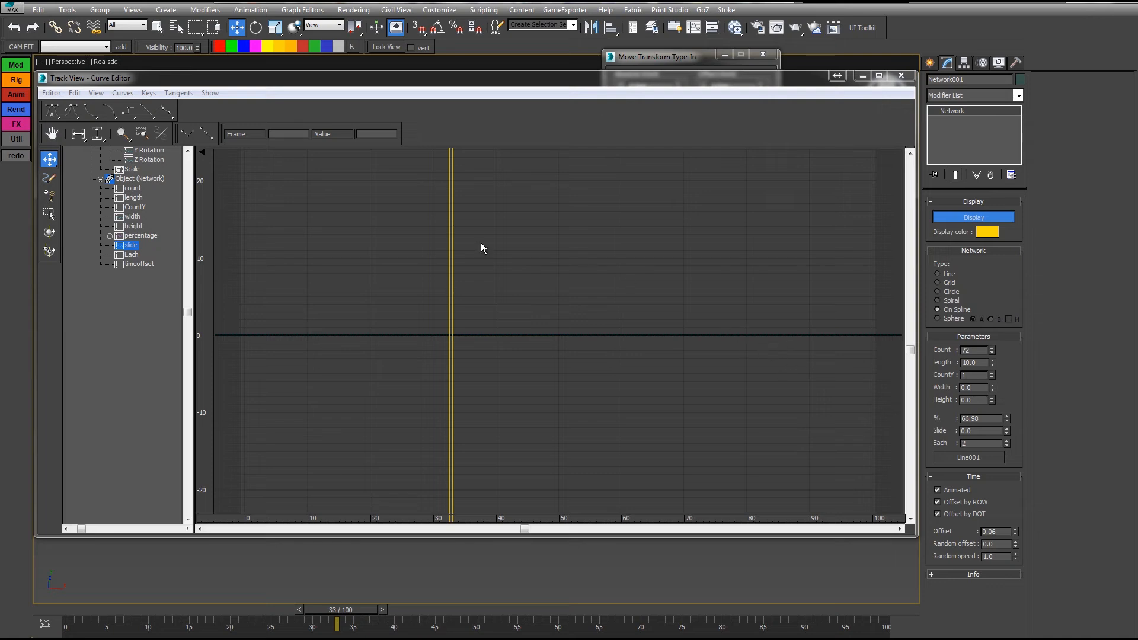
Step: Make the percentage Noise positive-only with Strength 100, then preview the spline animation
{"action": "double_click", "coordinate": [132, 237]}
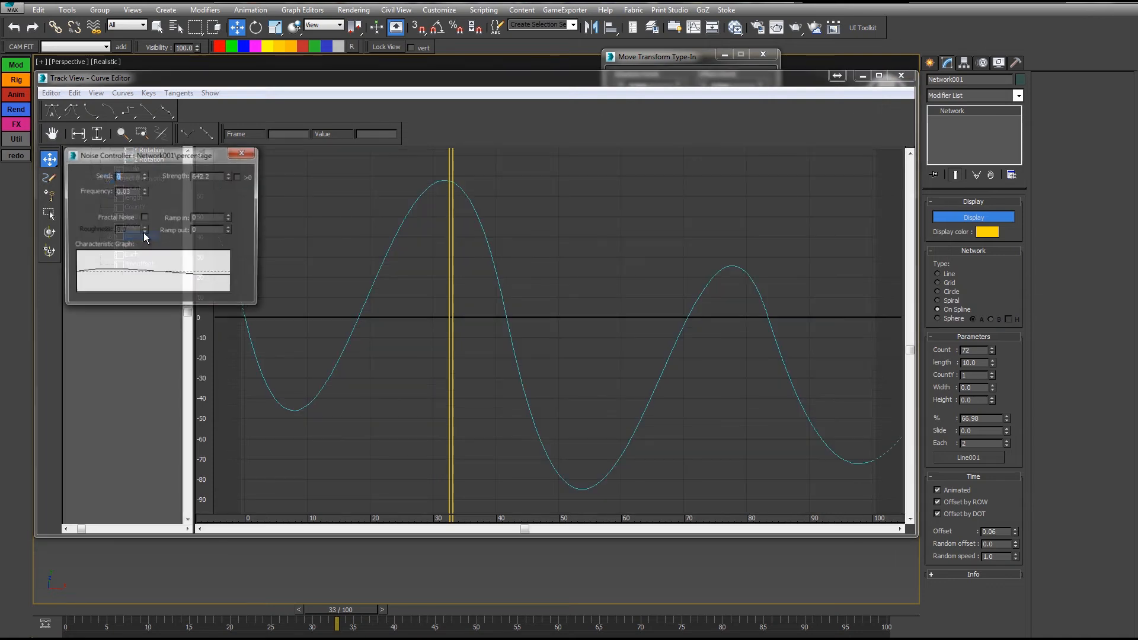
{"action": "left_click", "coordinate": [239, 177]}
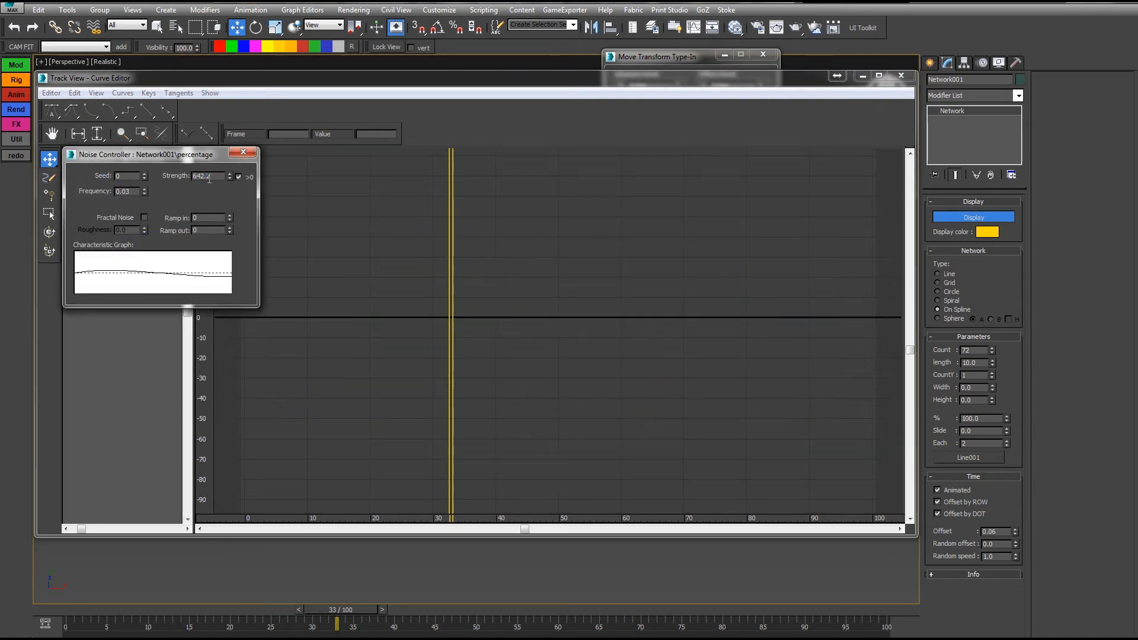
{"action": "type", "text": "100"}
{"action": "key", "text": "Return"}
{"action": "left_click", "coordinate": [243, 152]}
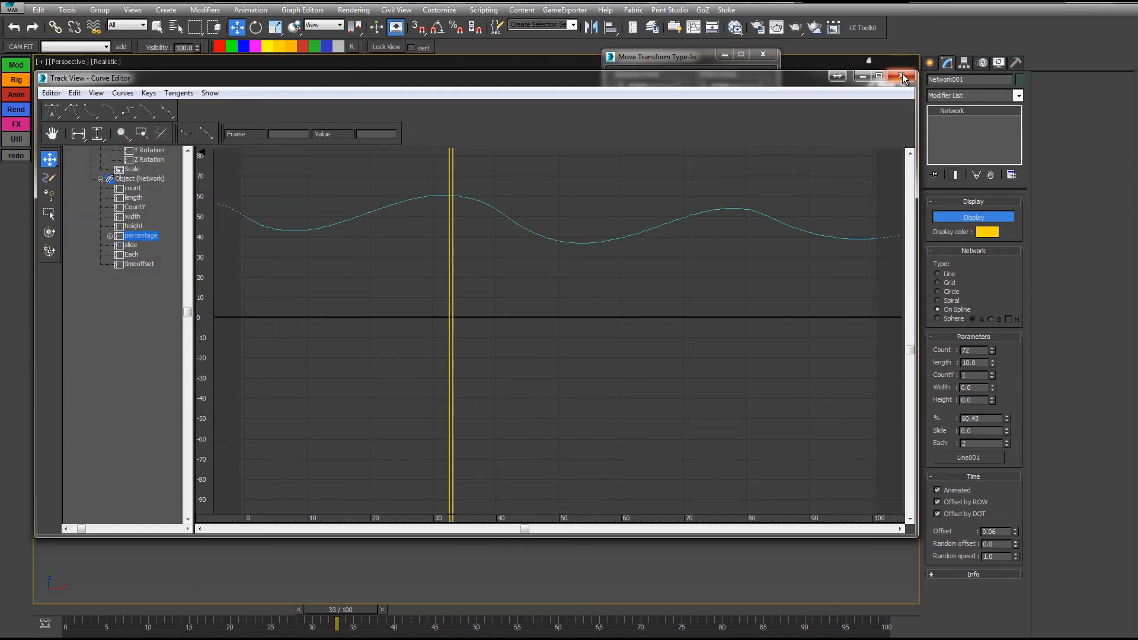
{"action": "left_click", "coordinate": [901, 75]}
{"action": "left_click_drag", "start_coordinate": [69, 610], "coordinate": [800, 534]}
Step: Increase the network to six rows, keep the dots on the first spline section, and preview
{"action": "key", "text": "w"}
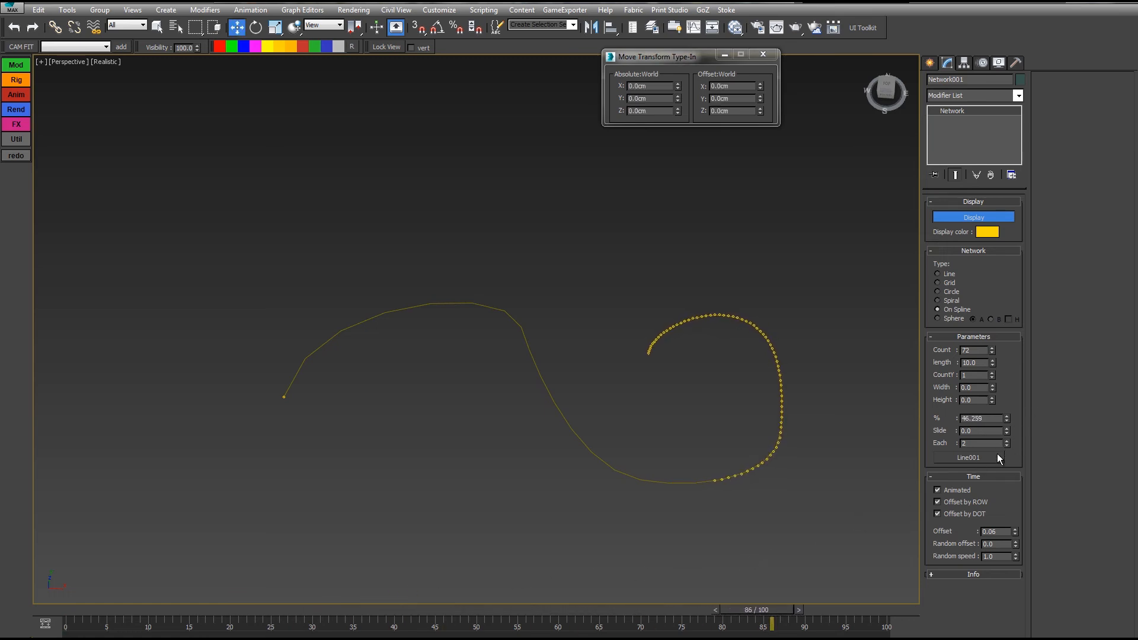
{"action": "left_click_drag", "start_coordinate": [1008, 432], "coordinate": [963, 276]}
{"action": "right_click", "coordinate": [963, 276]}
{"action": "left_click", "coordinate": [992, 373]}
{"action": "left_click", "coordinate": [992, 373]}
{"action": "left_click", "coordinate": [991, 372]}
{"action": "left_click_drag", "start_coordinate": [992, 380], "coordinate": [986, 270]}
{"action": "right_click", "coordinate": [992, 342]}
{"action": "left_click", "coordinate": [993, 372]}
{"action": "left_click", "coordinate": [992, 373]}
{"action": "left_click", "coordinate": [1007, 445]}
{"action": "left_click_drag", "start_coordinate": [76, 606], "coordinate": [700, 555]}
Step: Raise the per-dot time Offset to 1.11 and play the flowing rows
{"action": "key", "text": "w"}
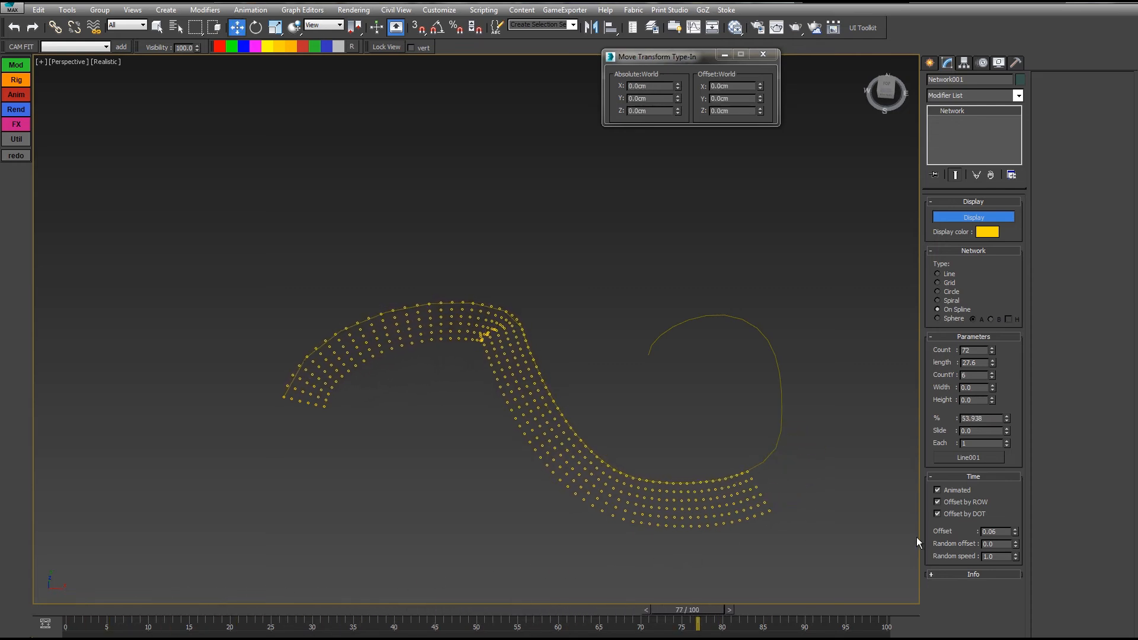
{"action": "left_click_drag", "start_coordinate": [1020, 524], "coordinate": [1007, 468]}
{"action": "right_click", "coordinate": [1016, 531]}
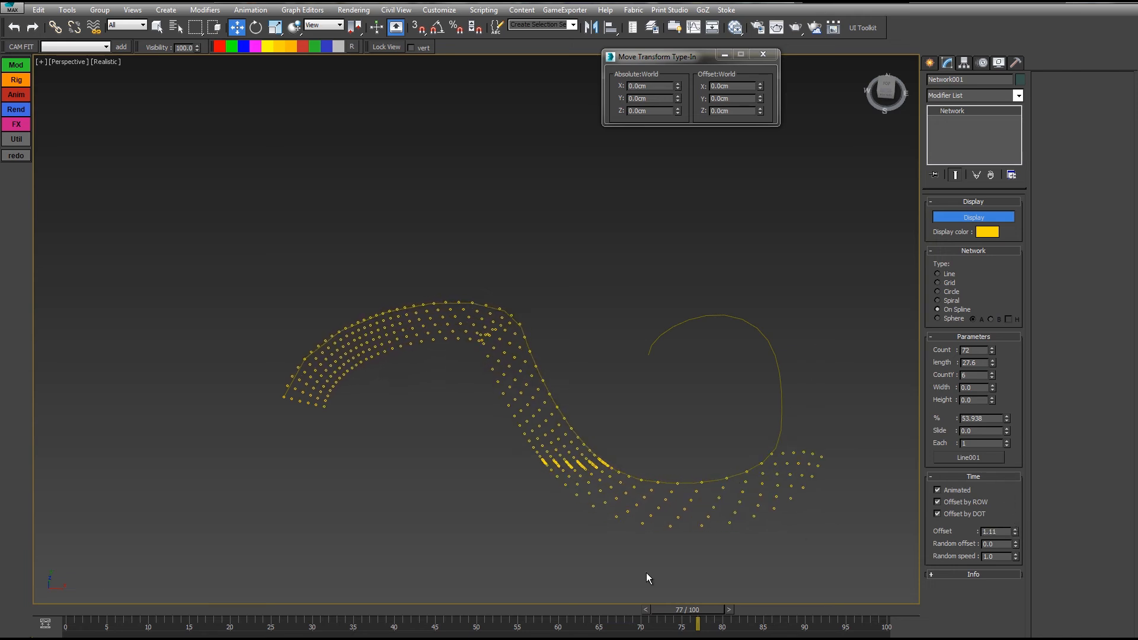
{"action": "left_click_drag", "start_coordinate": [55, 613], "coordinate": [338, 580]}
{"action": "key", "text": "q"}
{"action": "key", "text": "w"}
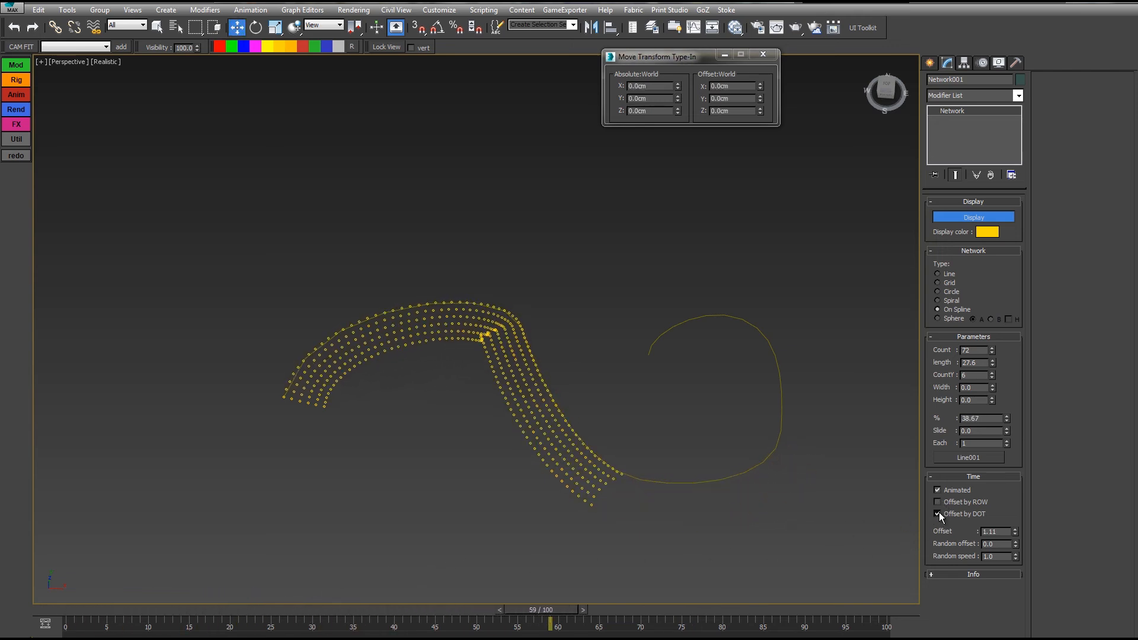
Step: Compare Offset by ROW with Offset by DOT, keep DOT, and reduce the dots per row
{"action": "left_click", "coordinate": [938, 514]}
{"action": "left_click_drag", "start_coordinate": [73, 611], "coordinate": [724, 543]}
{"action": "key", "text": "w"}
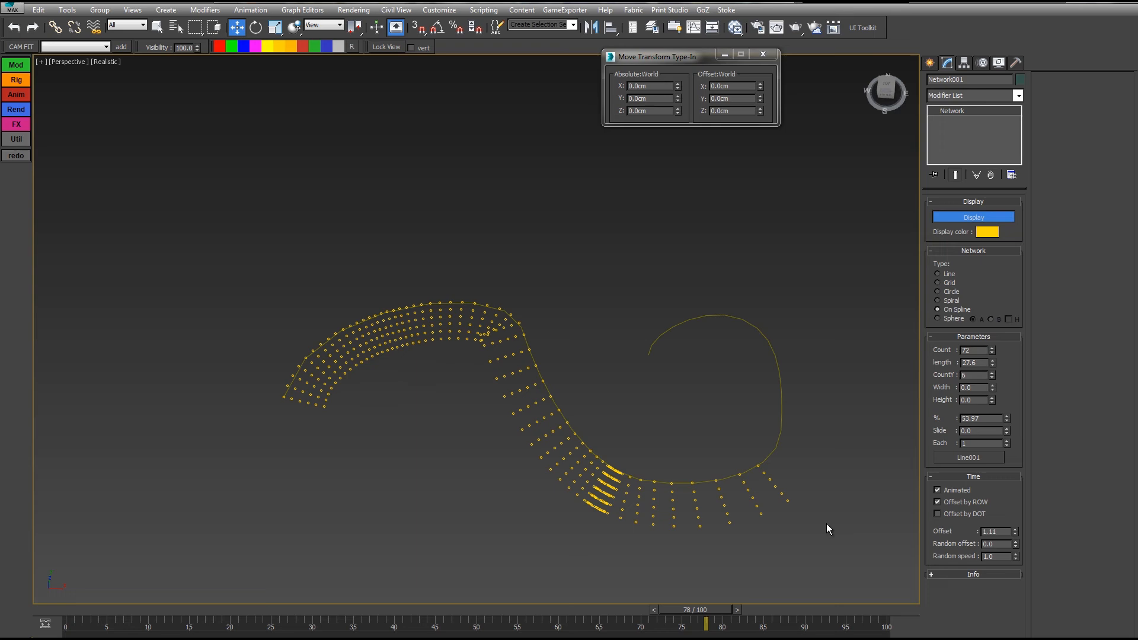
{"action": "left_click", "coordinate": [943, 513]}
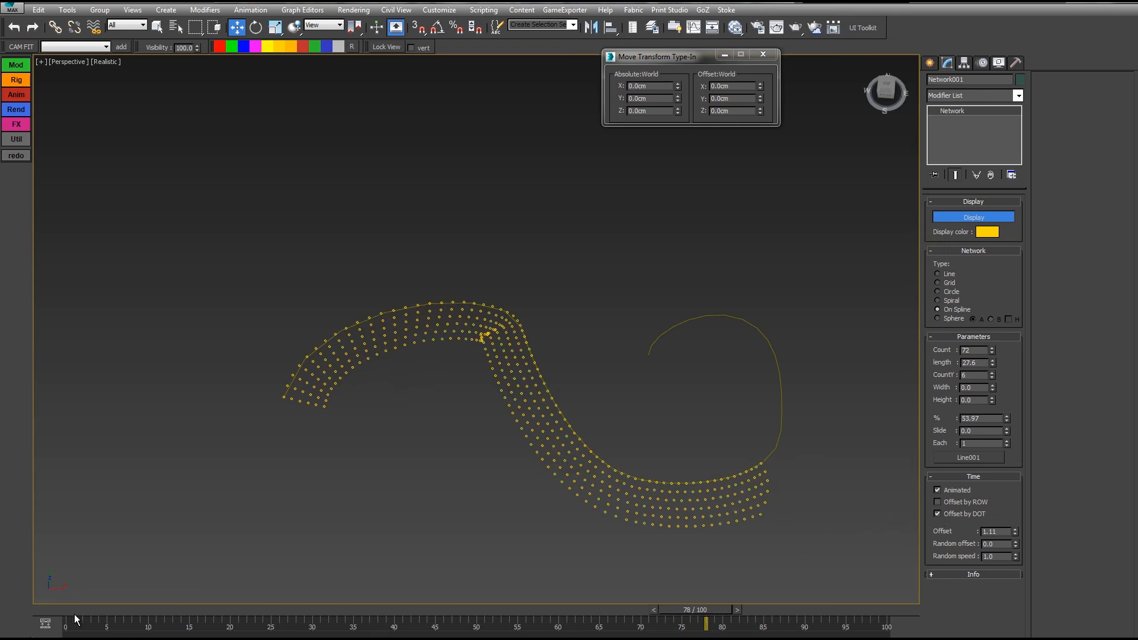
{"action": "left_click_drag", "start_coordinate": [76, 620], "coordinate": [386, 584]}
{"action": "key", "text": "w"}
{"action": "left_click_drag", "start_coordinate": [995, 351], "coordinate": [996, 378]}
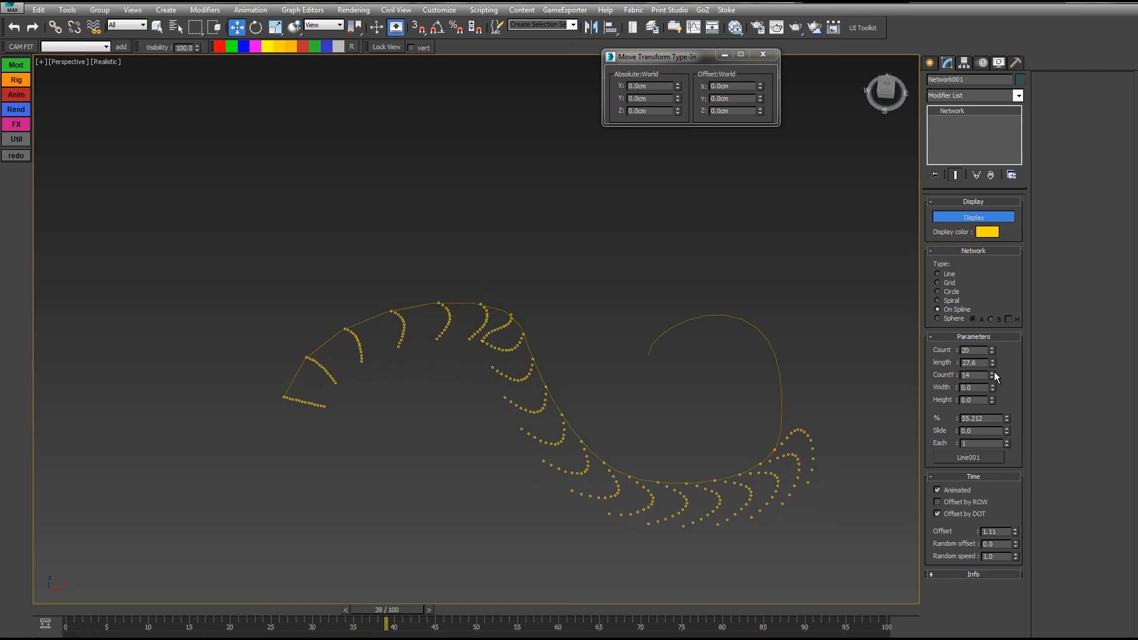
Step: Lower the time Offset to 1.0 and play the animation from the start
{"action": "left_click_drag", "start_coordinate": [76, 613], "coordinate": [484, 576]}
{"action": "left_click_drag", "start_coordinate": [478, 615], "coordinate": [633, 487]}
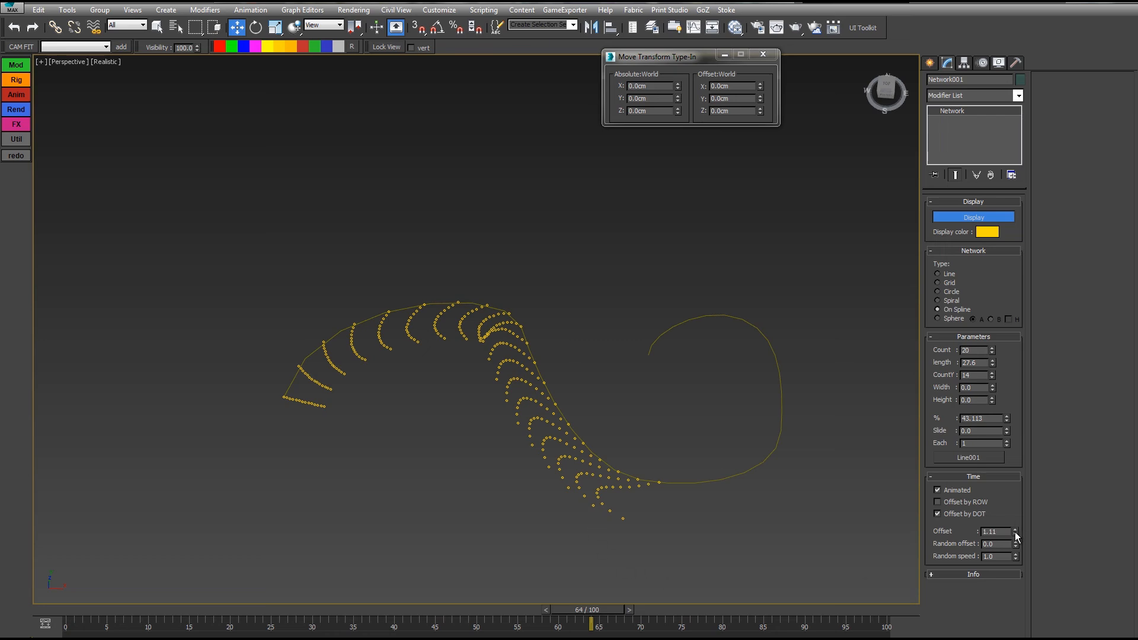
{"action": "left_click_drag", "start_coordinate": [1016, 536], "coordinate": [1014, 523]}
{"action": "left_click_drag", "start_coordinate": [586, 621], "coordinate": [66, 619]}
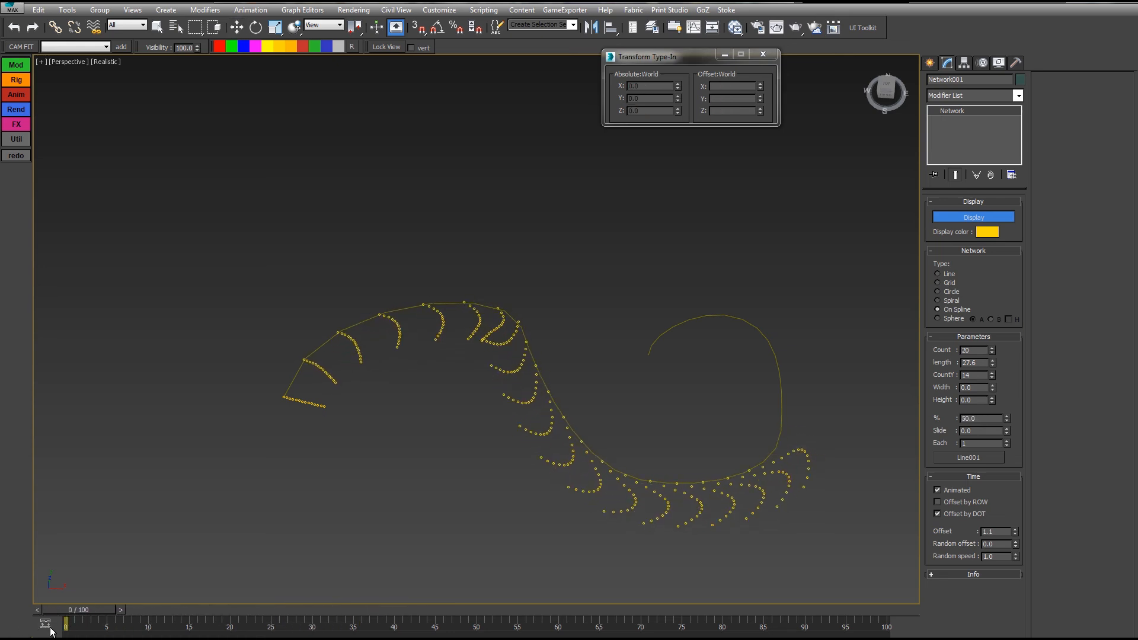
{"action": "key", "text": "/"}
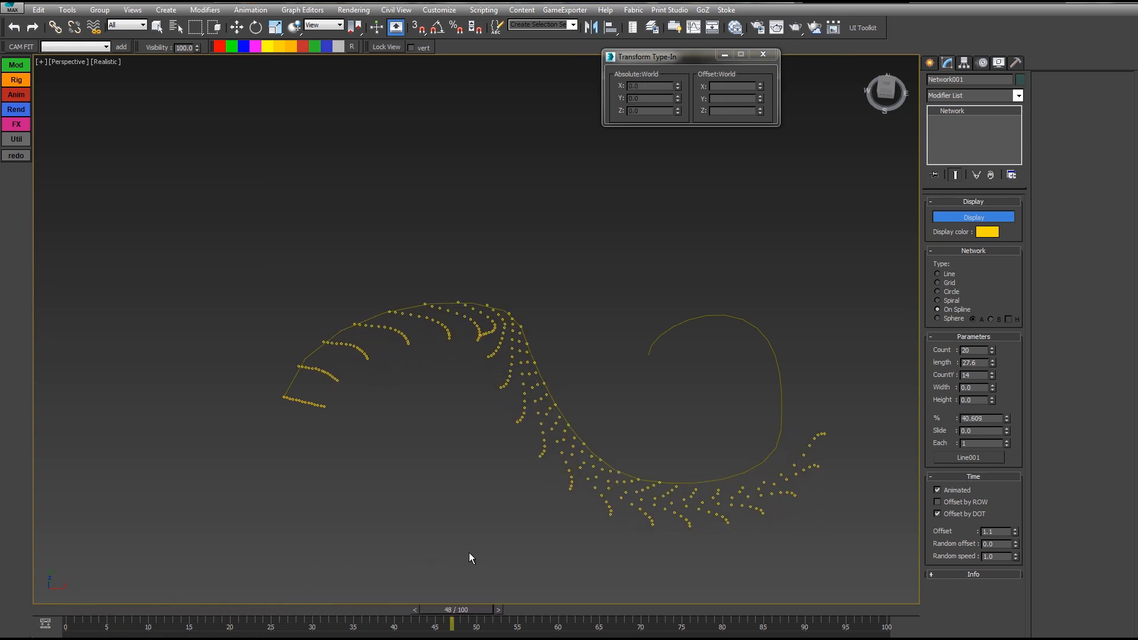
{"action": "key", "text": "w"}
Step: Set Random speed 2.4 and Random offset -1.0, then switch the network type to Sphere
{"action": "left_click_drag", "start_coordinate": [1019, 557], "coordinate": [1018, 549]}
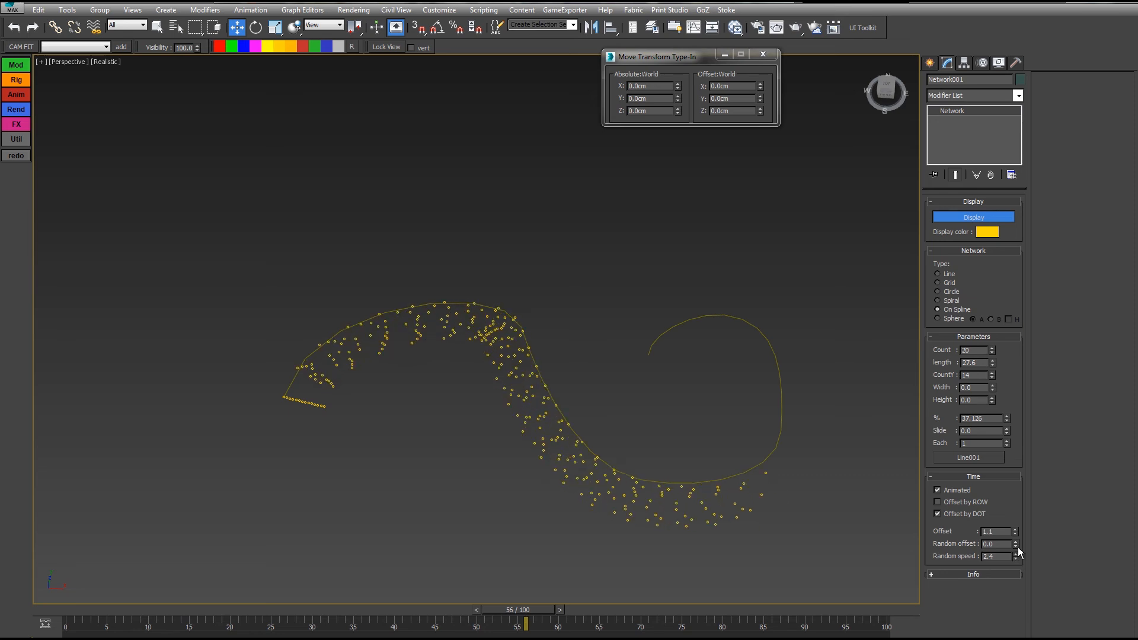
{"action": "left_click", "coordinate": [1016, 547]}
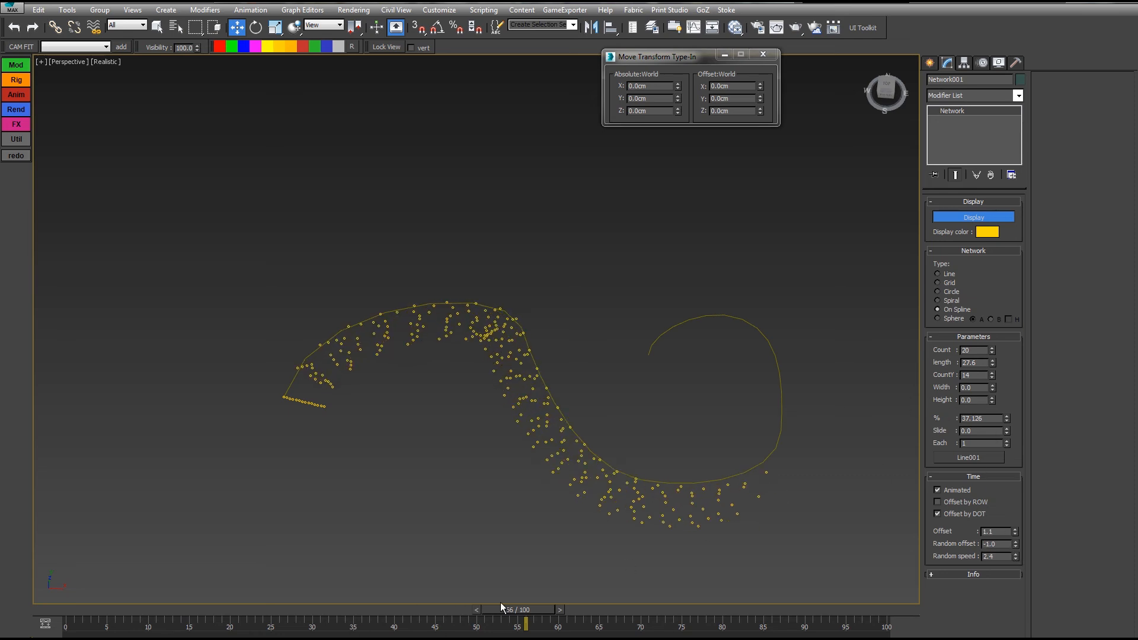
{"action": "left_click_drag", "start_coordinate": [529, 617], "coordinate": [407, 550]}
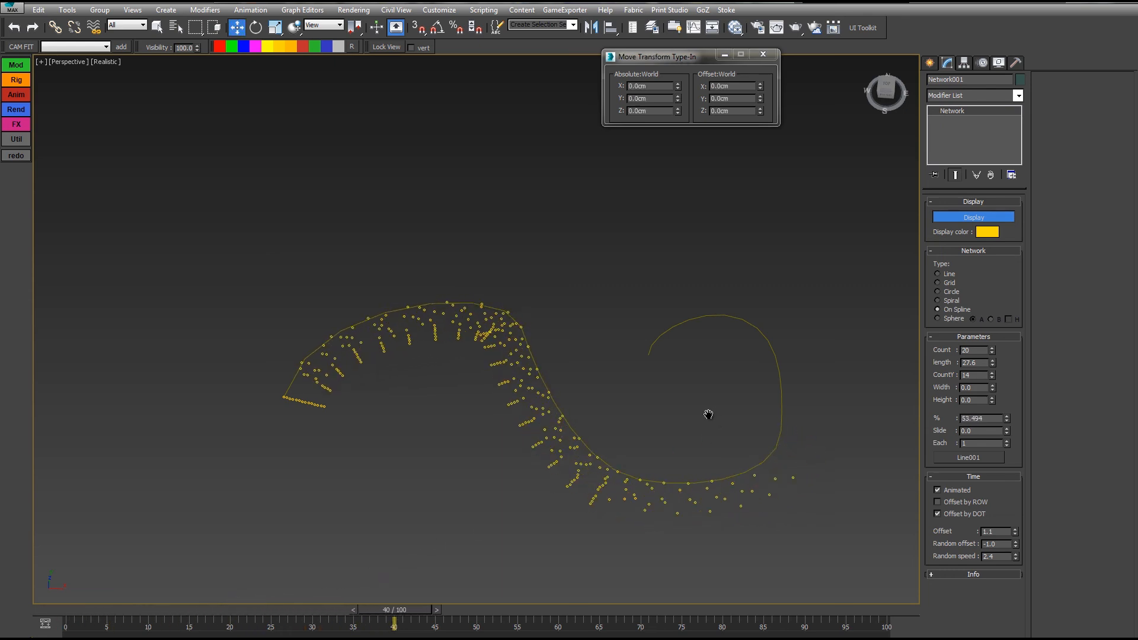
{"action": "middle_click_drag", "start_coordinate": [708, 415], "coordinate": [778, 424], "text": "alt"}
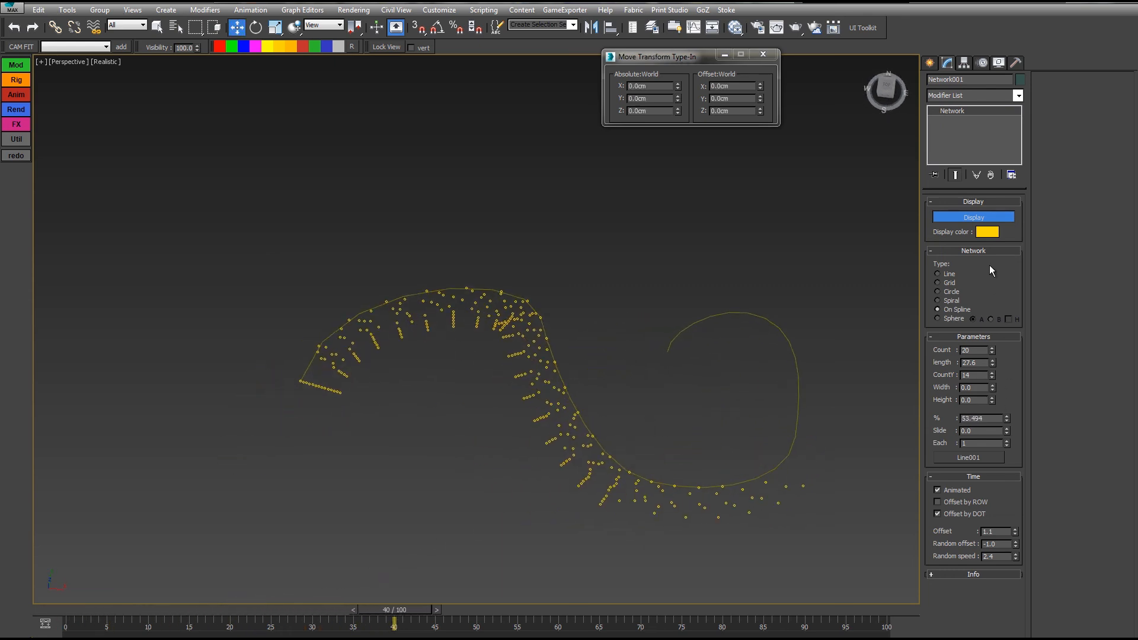
{"action": "left_click", "coordinate": [947, 318]}
{"action": "middle_click_drag", "start_coordinate": [620, 331], "coordinate": [662, 361], "text": "alt"}
Step: Limit the sphere network to a dome, add more dots, and set distribution B
{"action": "scroll", "coordinate": [662, 361], "scroll_direction": "up", "scroll_amount": 4}
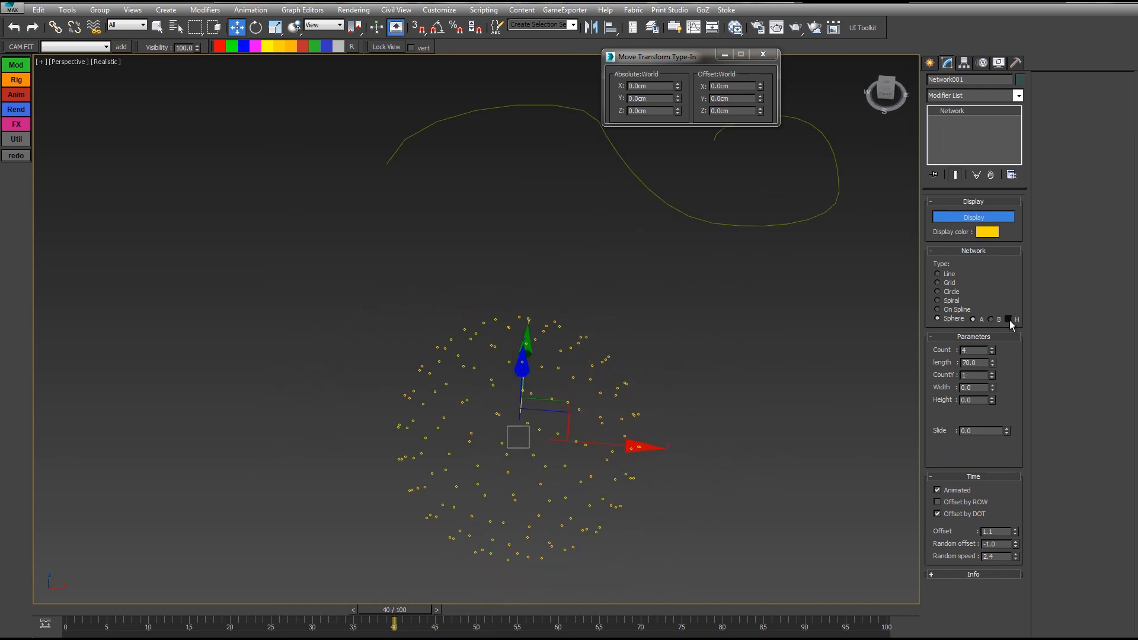
{"action": "left_click", "coordinate": [1009, 320]}
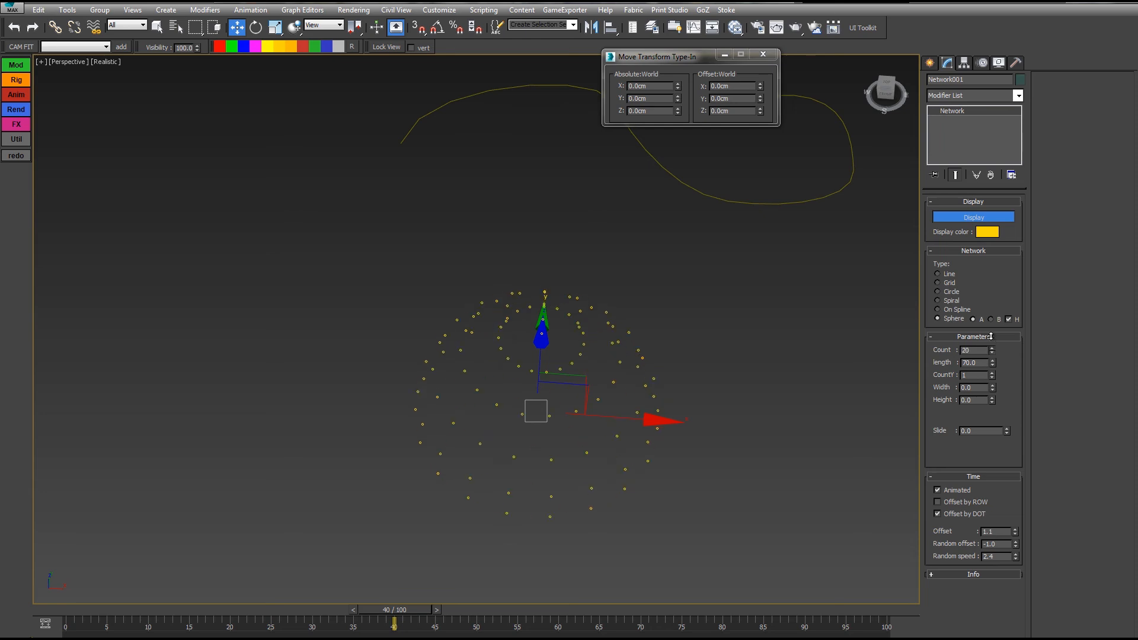
{"action": "left_click_drag", "start_coordinate": [992, 336], "coordinate": [989, 326]}
{"action": "middle_click_drag", "start_coordinate": [733, 404], "coordinate": [731, 369], "text": "alt"}
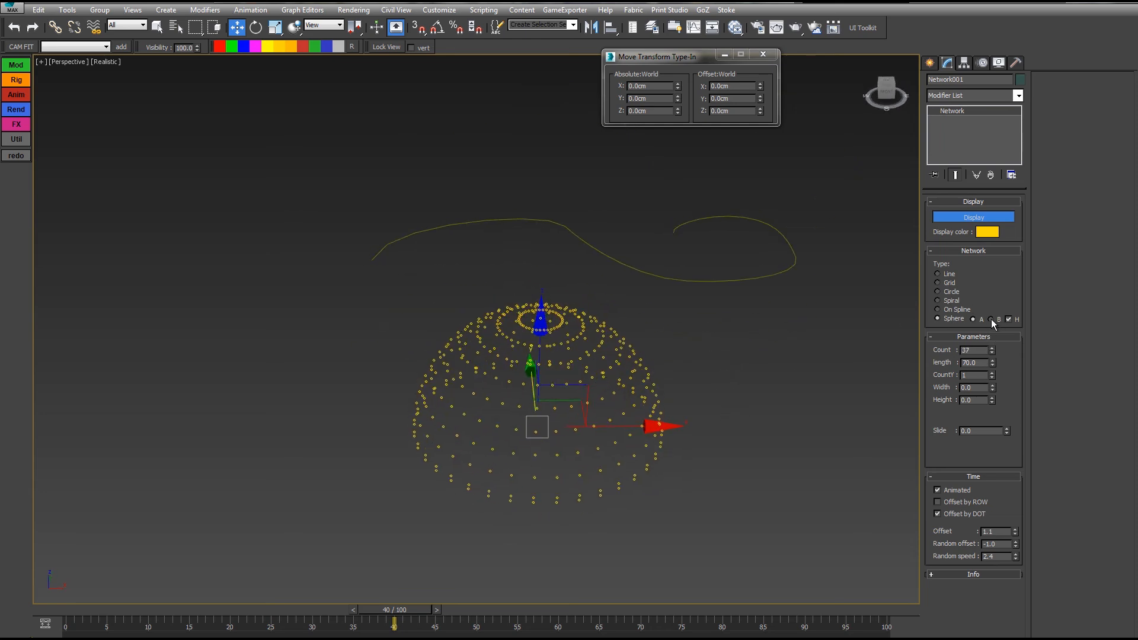
{"action": "left_click", "coordinate": [991, 319]}
{"action": "left_click_drag", "start_coordinate": [118, 609], "coordinate": [100, 612]}
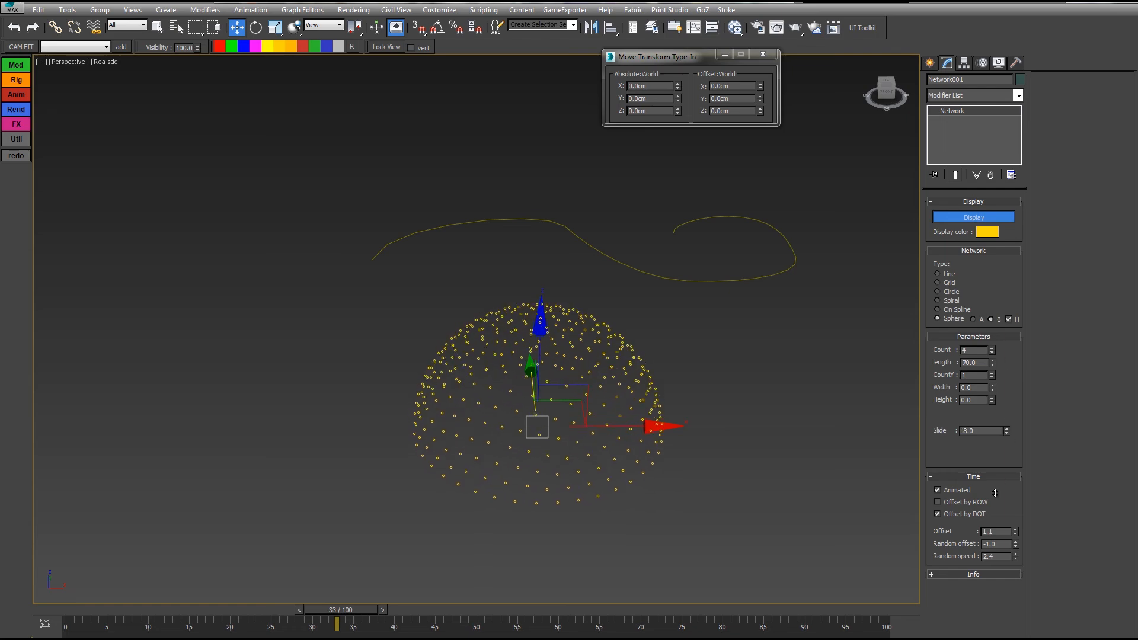
Step: In the Curve Editor, copy the percentage track's Noise controller onto the Slide track
{"action": "left_click", "coordinate": [694, 28]}
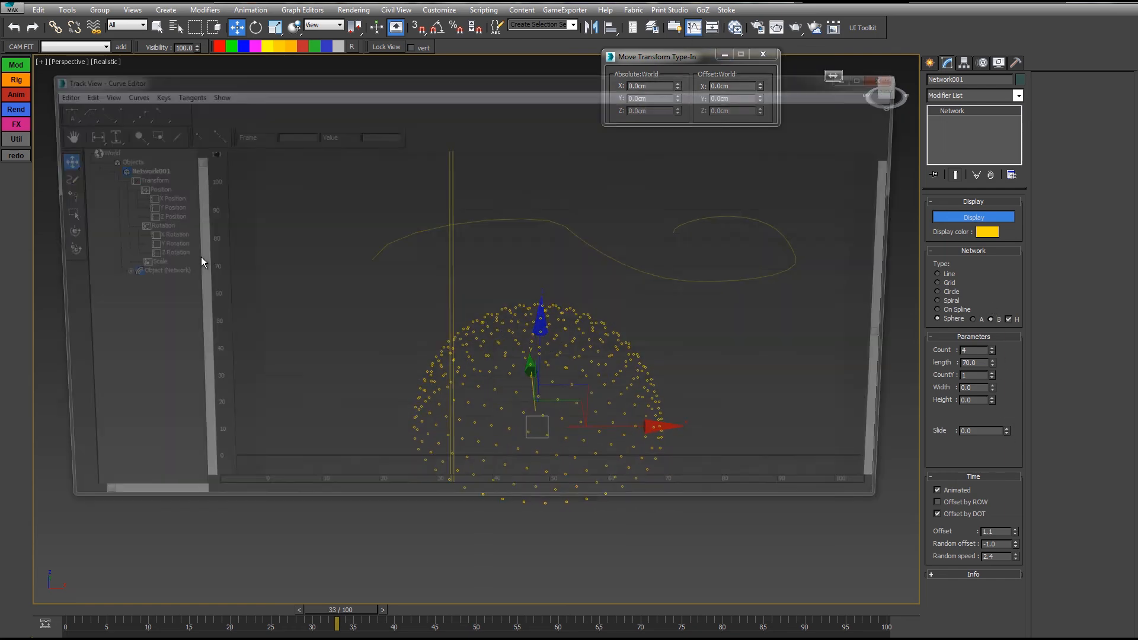
{"action": "left_click", "coordinate": [121, 293]}
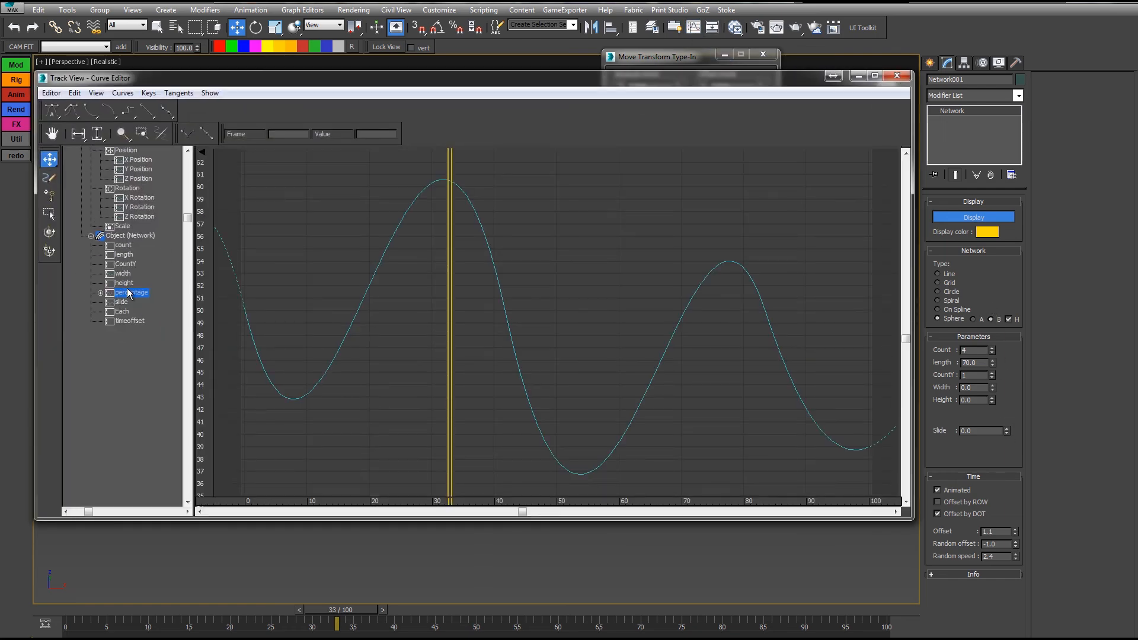
{"action": "right_click", "coordinate": [126, 290]}
{"action": "left_click", "coordinate": [156, 349]}
{"action": "left_click", "coordinate": [122, 301]}
{"action": "right_click", "coordinate": [121, 302]}
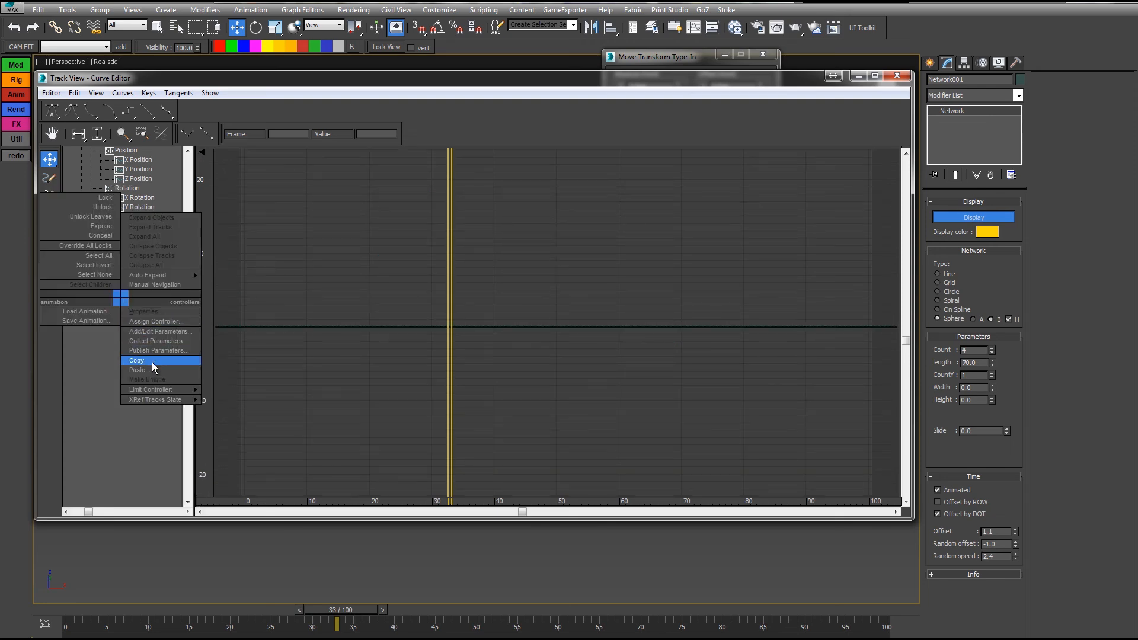
{"action": "left_click", "coordinate": [150, 369]}
{"action": "left_click", "coordinate": [80, 215]}
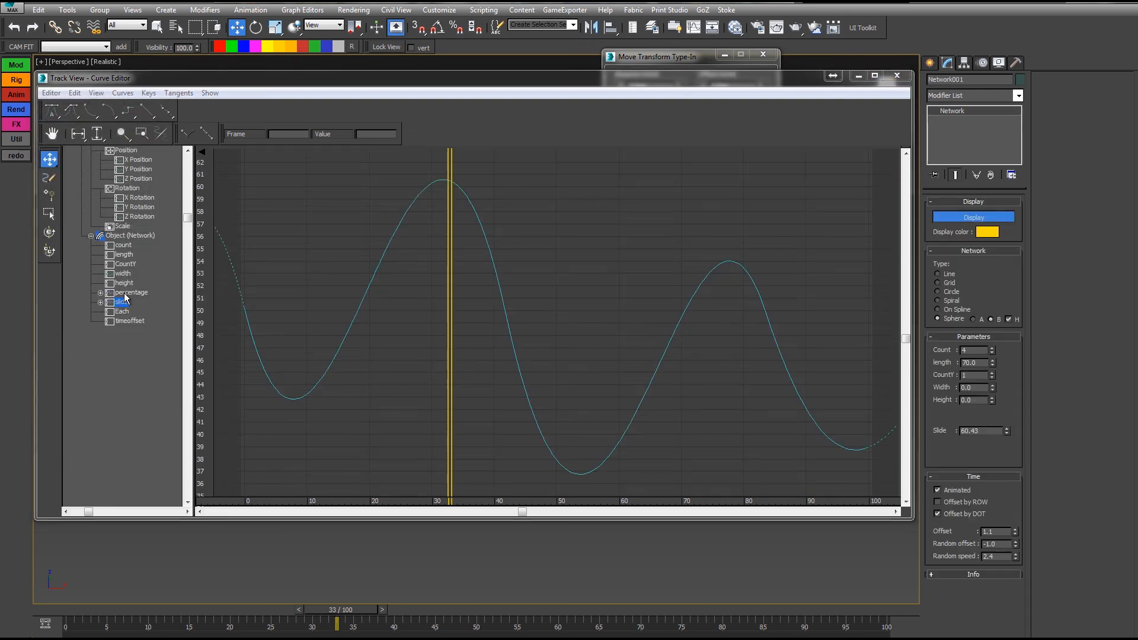
Step: Replace the percentage controller and turn off the Slide noise's positive-only (>0) option
{"action": "right_click", "coordinate": [127, 294]}
{"action": "left_click", "coordinate": [155, 303]}
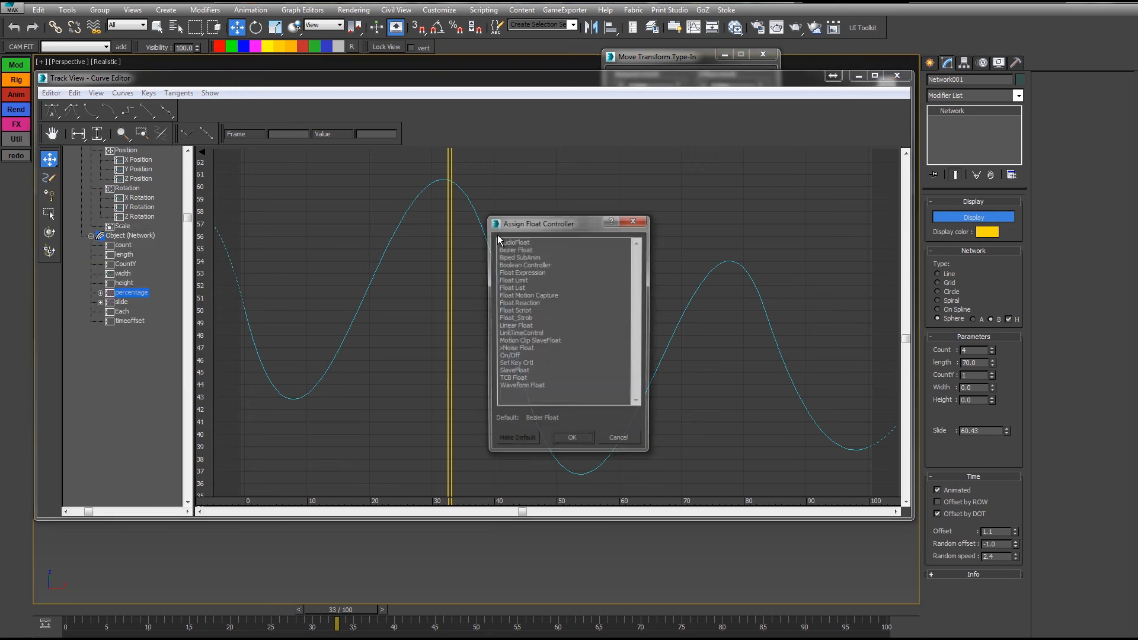
{"action": "double_click", "coordinate": [514, 243]}
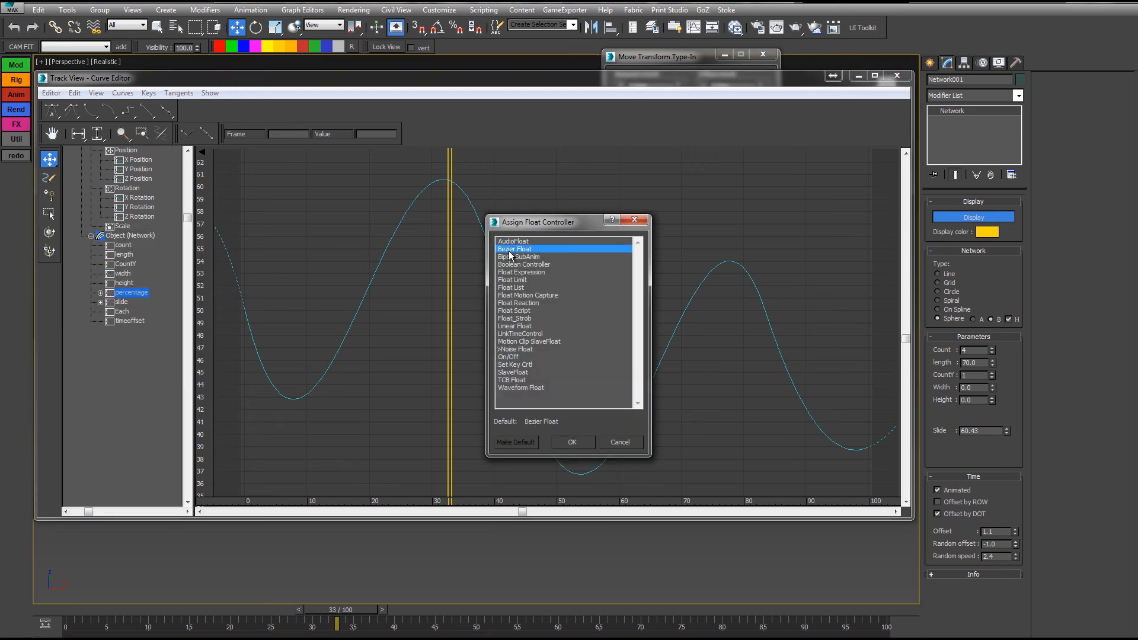
{"action": "double_click", "coordinate": [125, 302]}
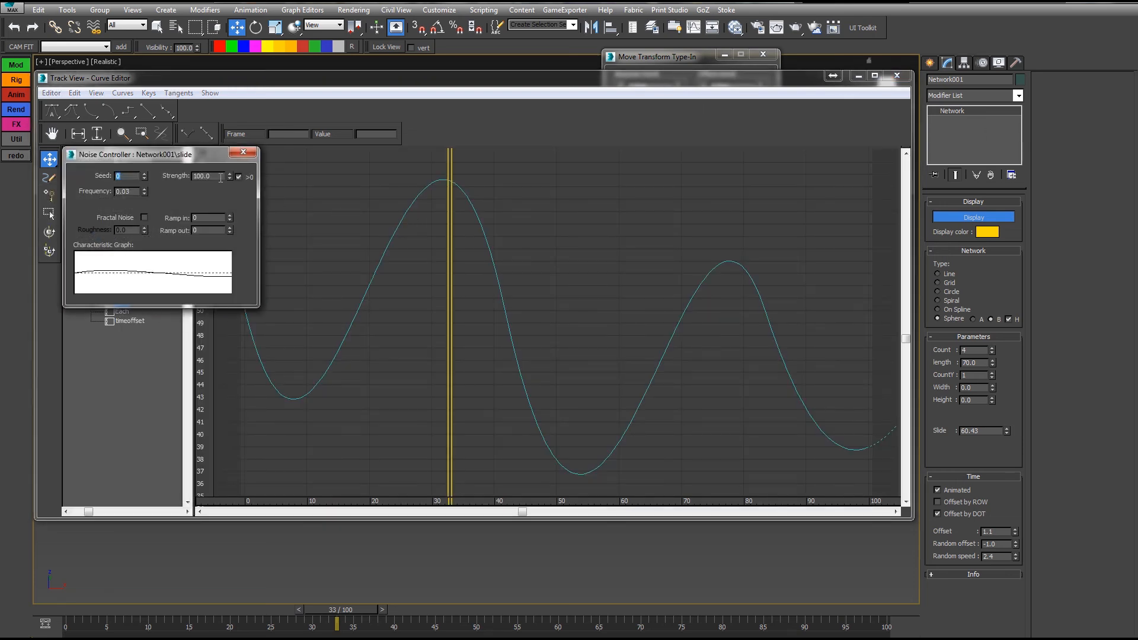
{"action": "left_click", "coordinate": [239, 177]}
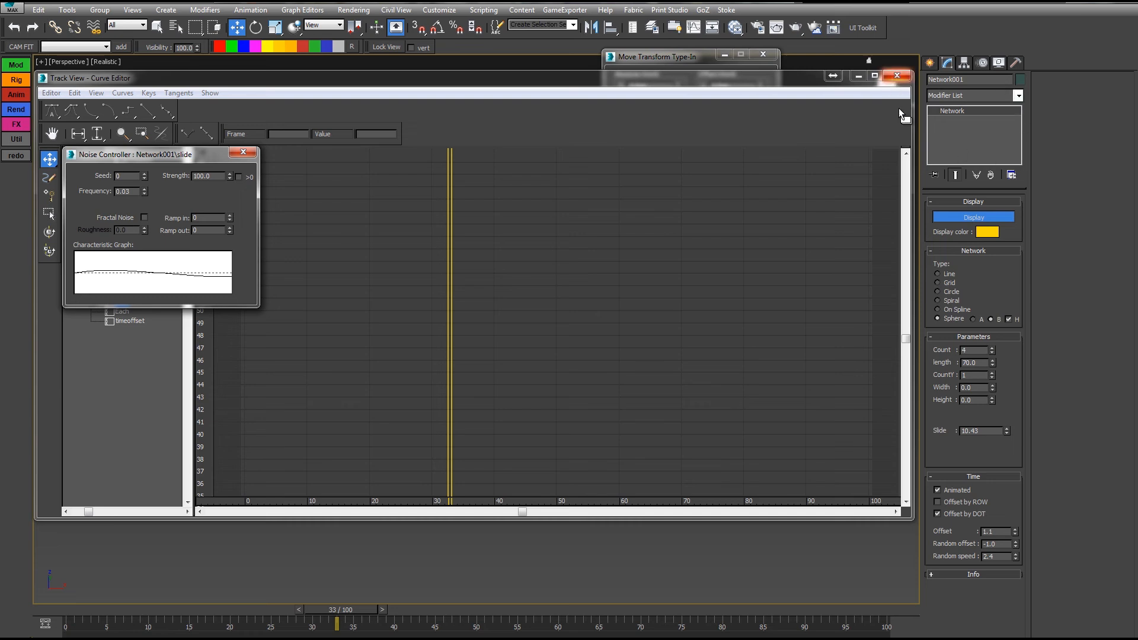
{"action": "left_click_drag", "start_coordinate": [863, 520], "coordinate": [793, 127]}
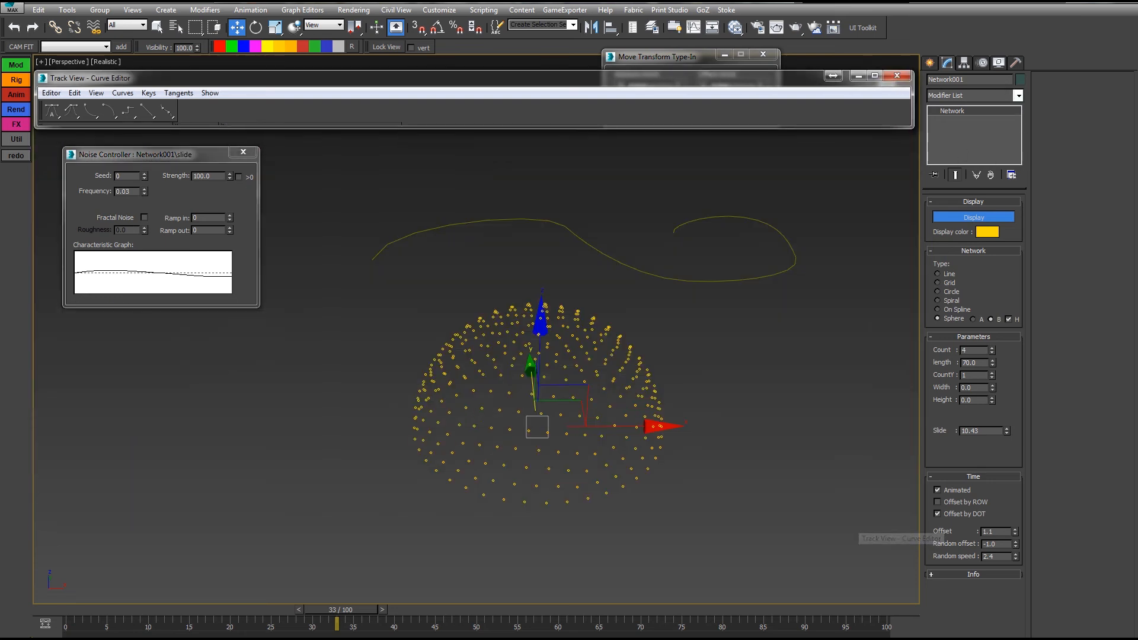
Step: Tune the slide noise strength up to 1562, then down to 468.6, checking the animation
{"action": "key", "text": "q"}
{"action": "left_click_drag", "start_coordinate": [64, 606], "coordinate": [788, 609]}
{"action": "key", "text": "w"}
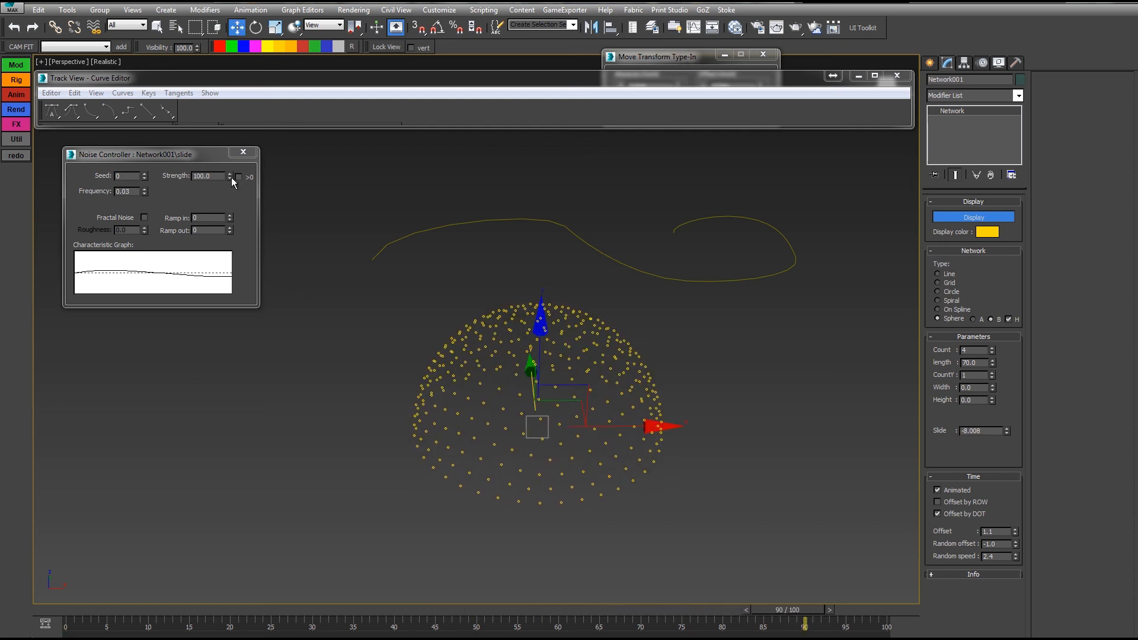
{"action": "left_click_drag", "start_coordinate": [230, 177], "coordinate": [230, 130]}
{"action": "key", "text": "q"}
{"action": "left_click_drag", "start_coordinate": [68, 606], "coordinate": [377, 619]}
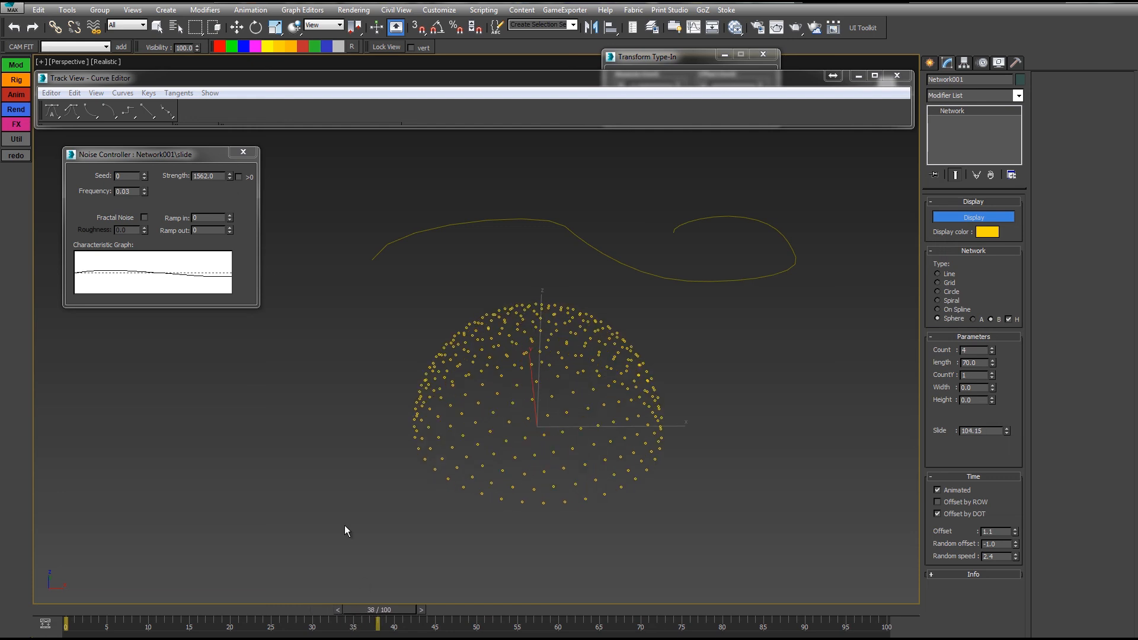
{"action": "key", "text": "w"}
{"action": "left_click_drag", "start_coordinate": [231, 178], "coordinate": [234, 219]}
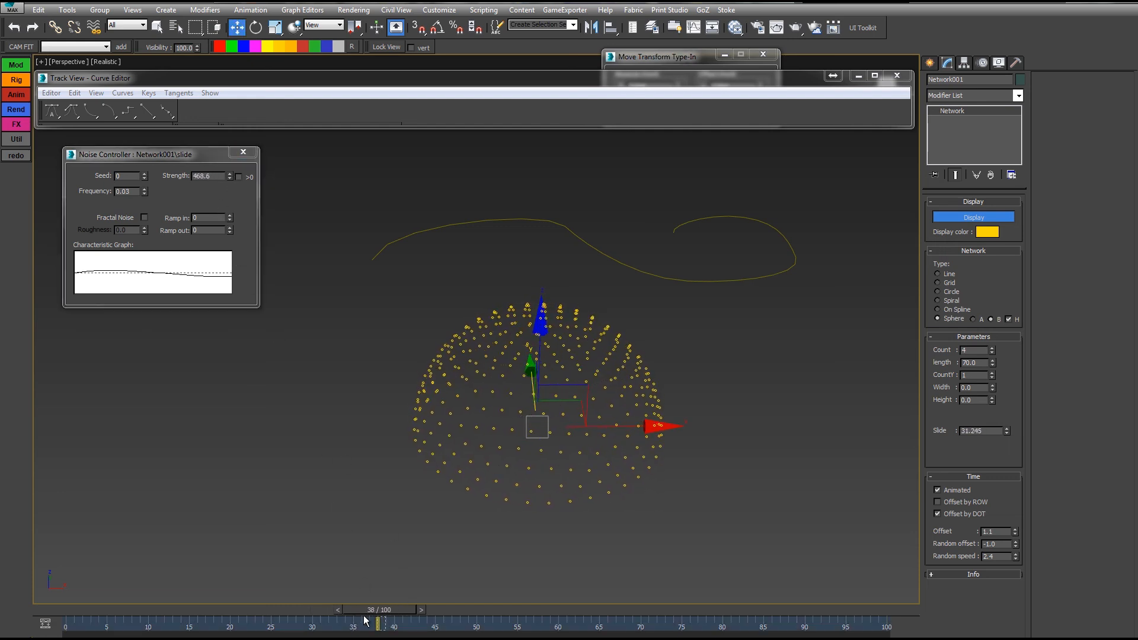
{"action": "key", "text": "q"}
{"action": "left_click_drag", "start_coordinate": [388, 610], "coordinate": [148, 633]}
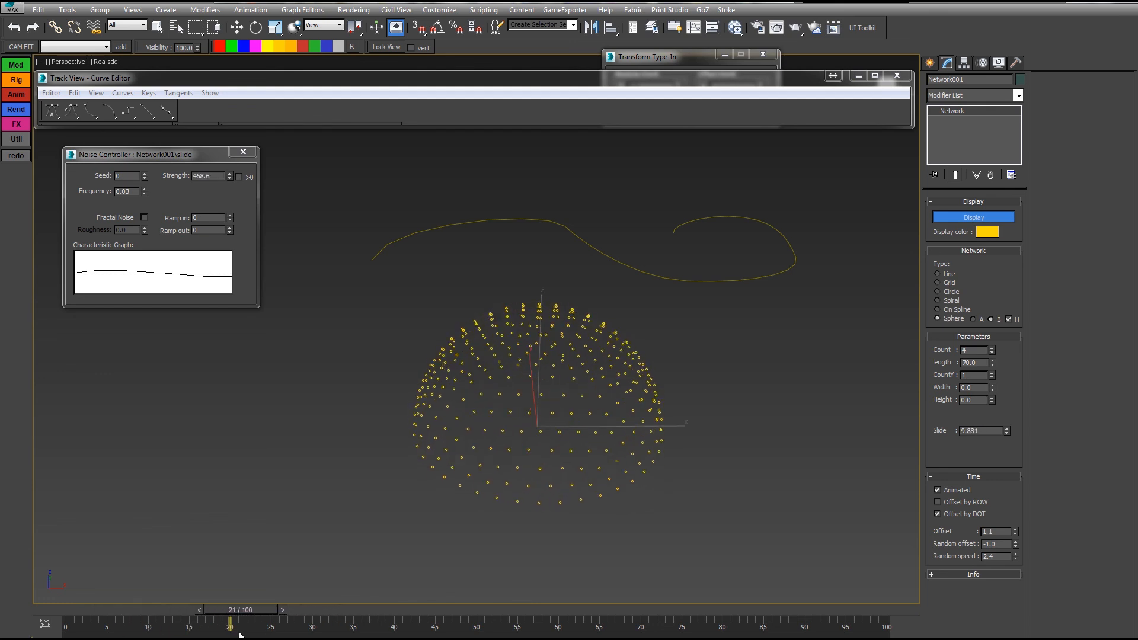
{"action": "left_click_drag", "start_coordinate": [241, 635], "coordinate": [290, 629]}
Step: Raise the time offset to 8.9, then 15.4, and review the animation
{"action": "key", "text": "w"}
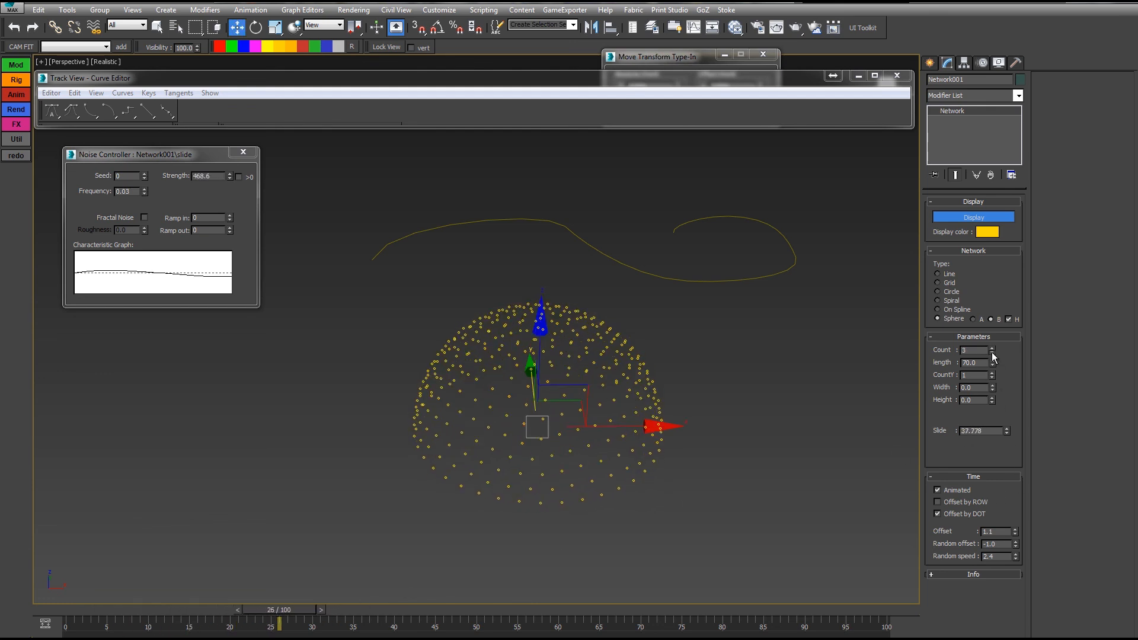
{"action": "middle_click_drag", "start_coordinate": [909, 492], "coordinate": [892, 479], "text": "alt"}
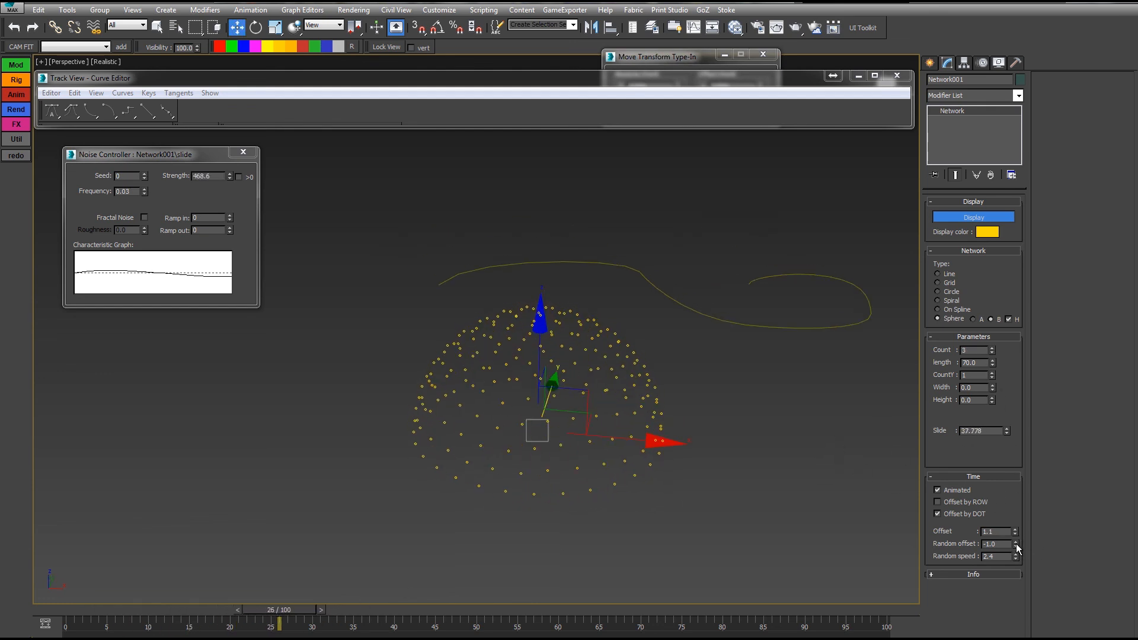
{"action": "left_click_drag", "start_coordinate": [1015, 531], "coordinate": [1004, 480]}
{"action": "left_click_drag", "start_coordinate": [1015, 530], "coordinate": [1005, 493]}
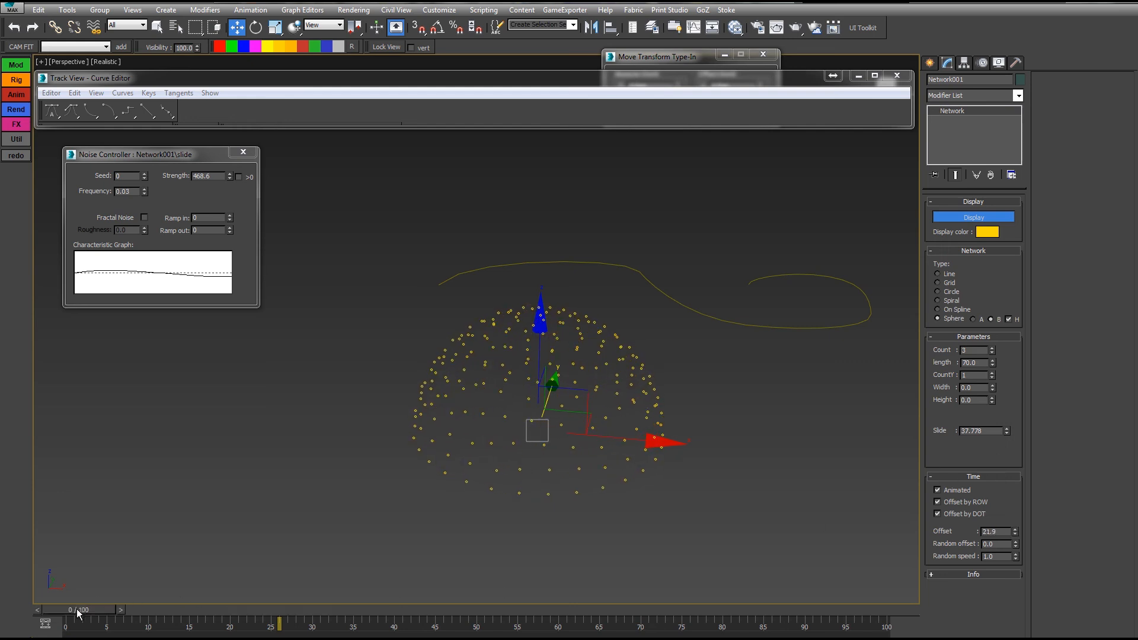
{"action": "left_click_drag", "start_coordinate": [77, 614], "coordinate": [126, 619]}
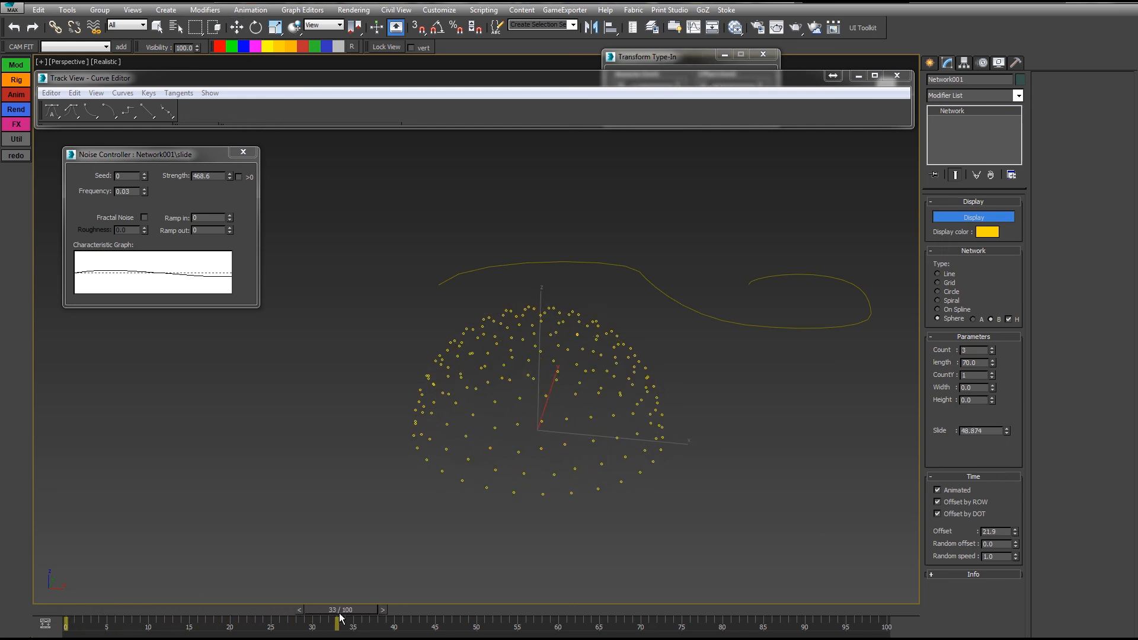
{"action": "left_click_drag", "start_coordinate": [340, 617], "coordinate": [501, 619]}
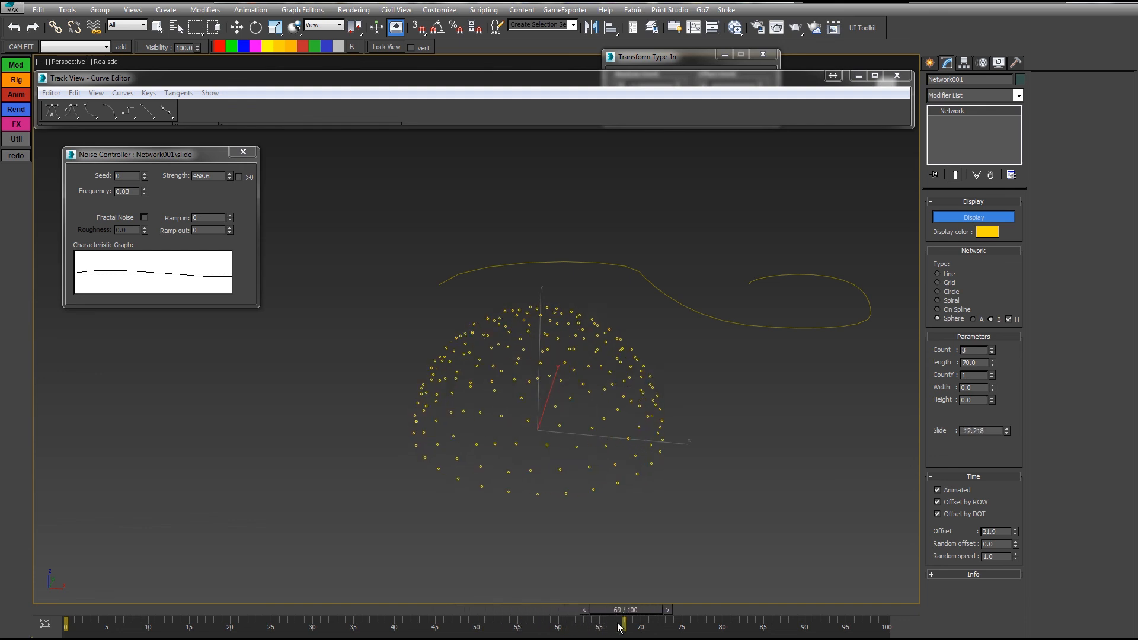
{"action": "left_click_drag", "start_coordinate": [617, 627], "coordinate": [459, 633]}
Step: Set width 91.7, second count 7, count 2, and time offset 7.5 after resetting it
{"action": "key", "text": "w"}
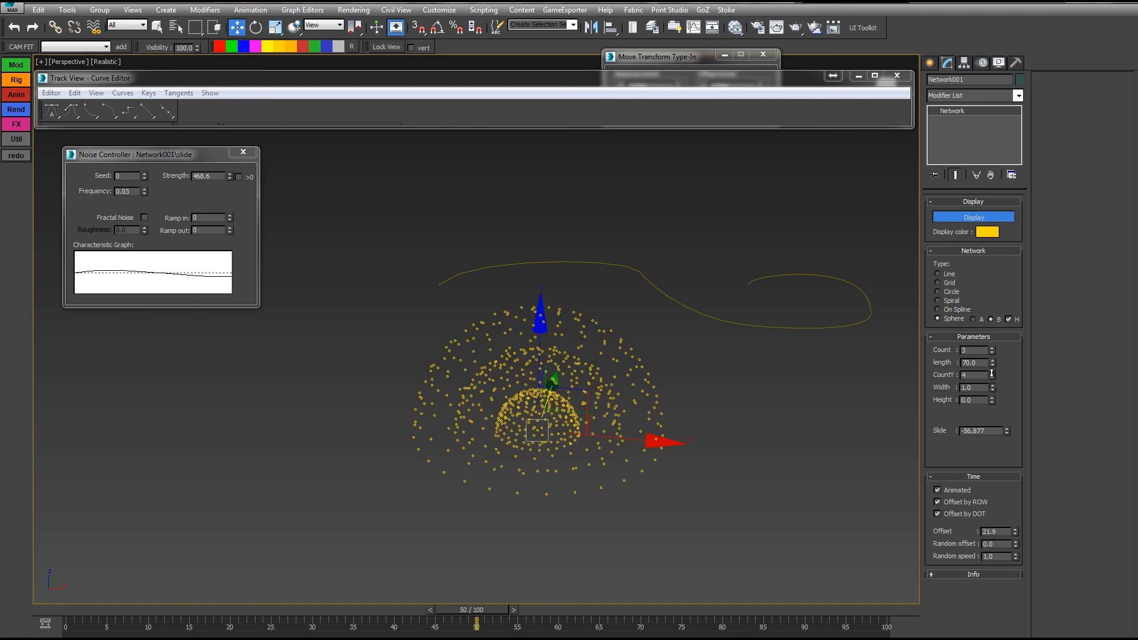
{"action": "left_click_drag", "start_coordinate": [786, 575], "coordinate": [748, 560]}
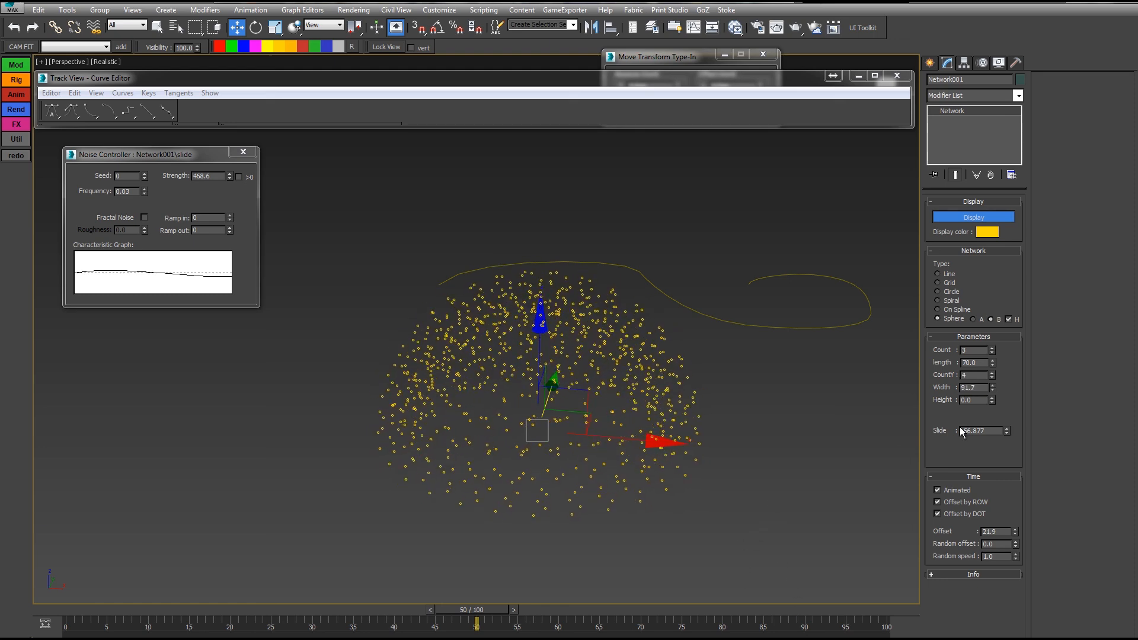
{"action": "left_click", "coordinate": [993, 372]}
{"action": "left_click", "coordinate": [993, 373]}
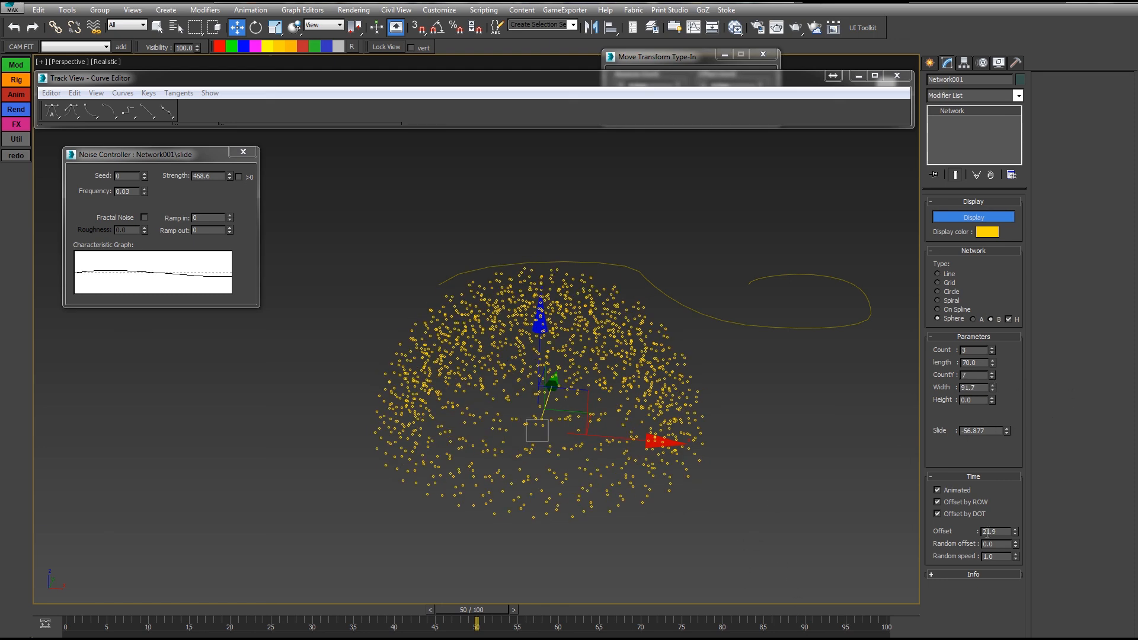
{"action": "right_click", "coordinate": [1015, 532]}
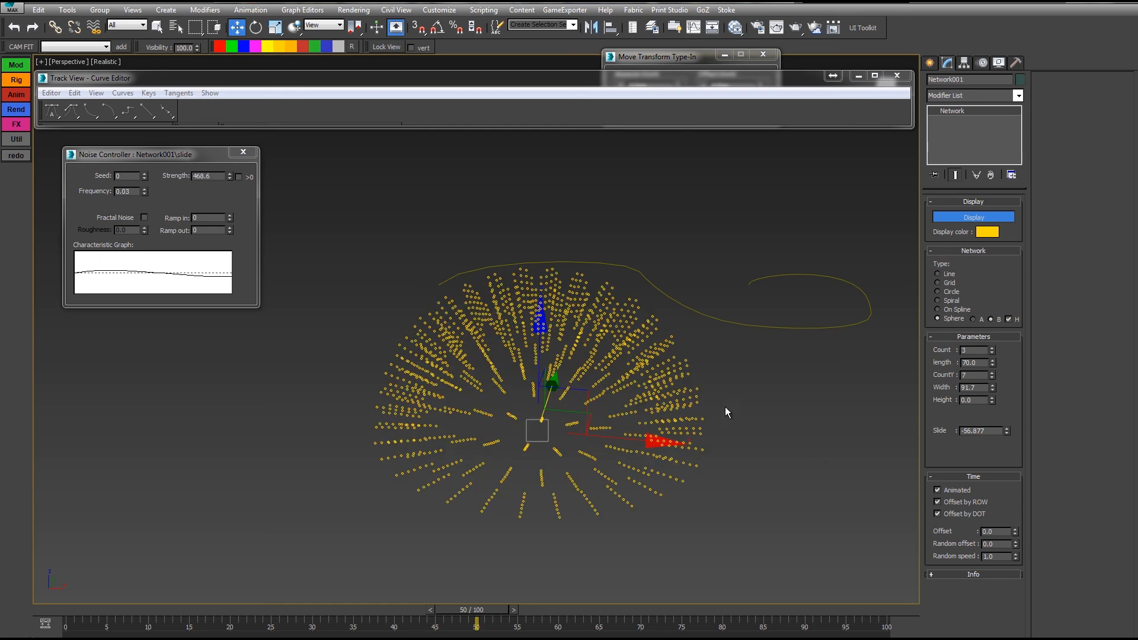
{"action": "left_click", "coordinate": [993, 353]}
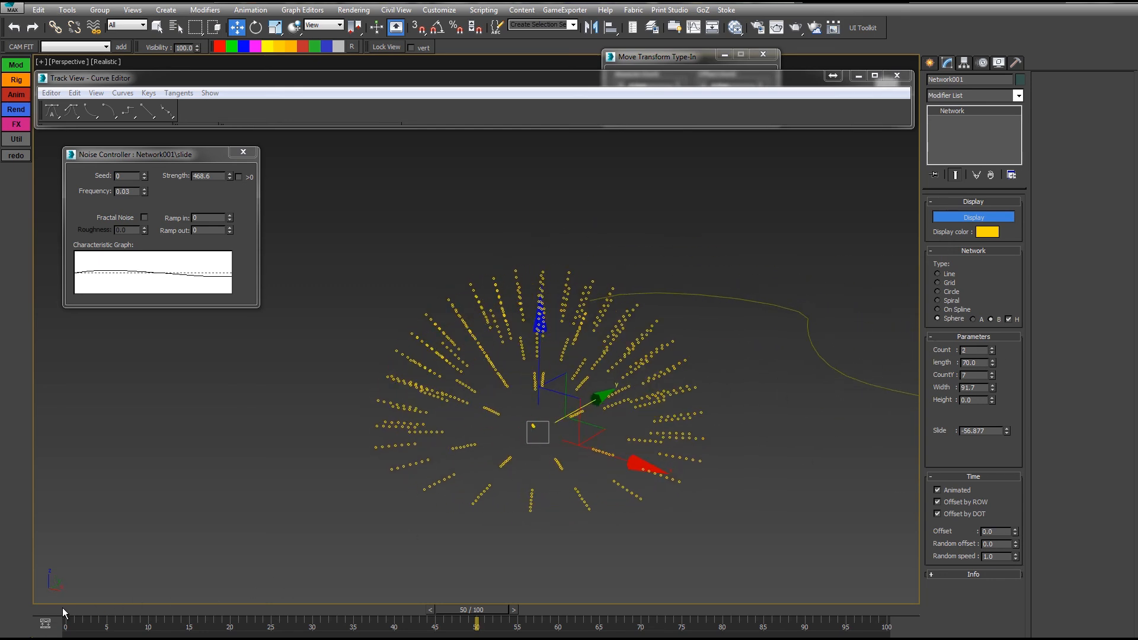
{"action": "left_click_drag", "start_coordinate": [62, 607], "coordinate": [153, 609]}
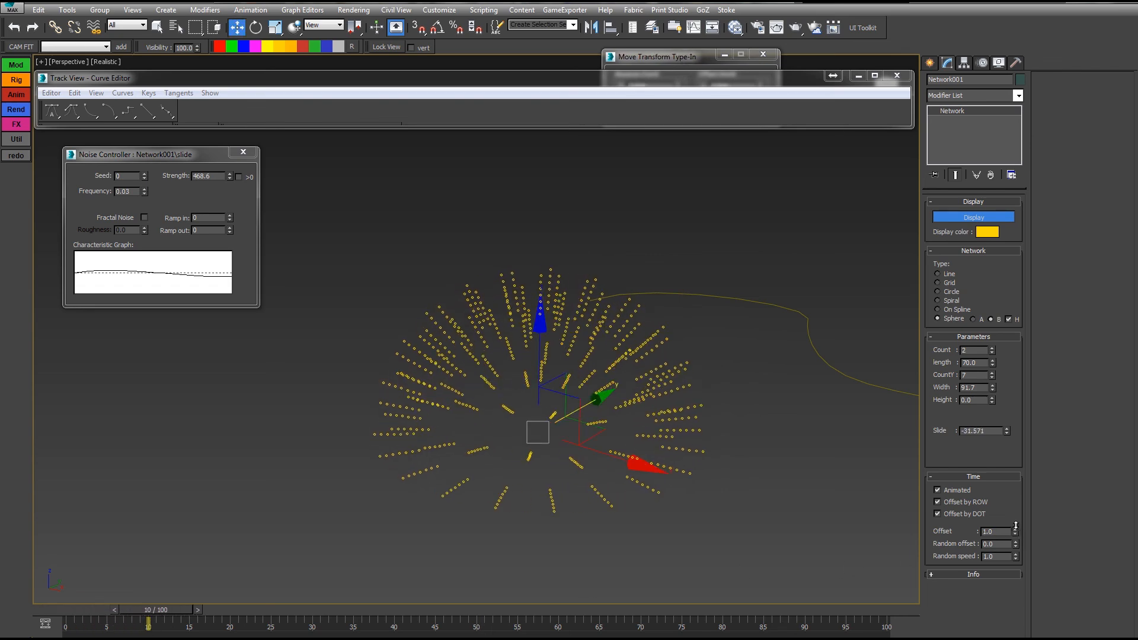
{"action": "left_click_drag", "start_coordinate": [1016, 526], "coordinate": [1011, 486]}
Step: Scrub the animation and orbit the view to review the denser dot sphere
{"action": "middle_click_drag", "start_coordinate": [538, 513], "coordinate": [490, 536], "text": "alt"}
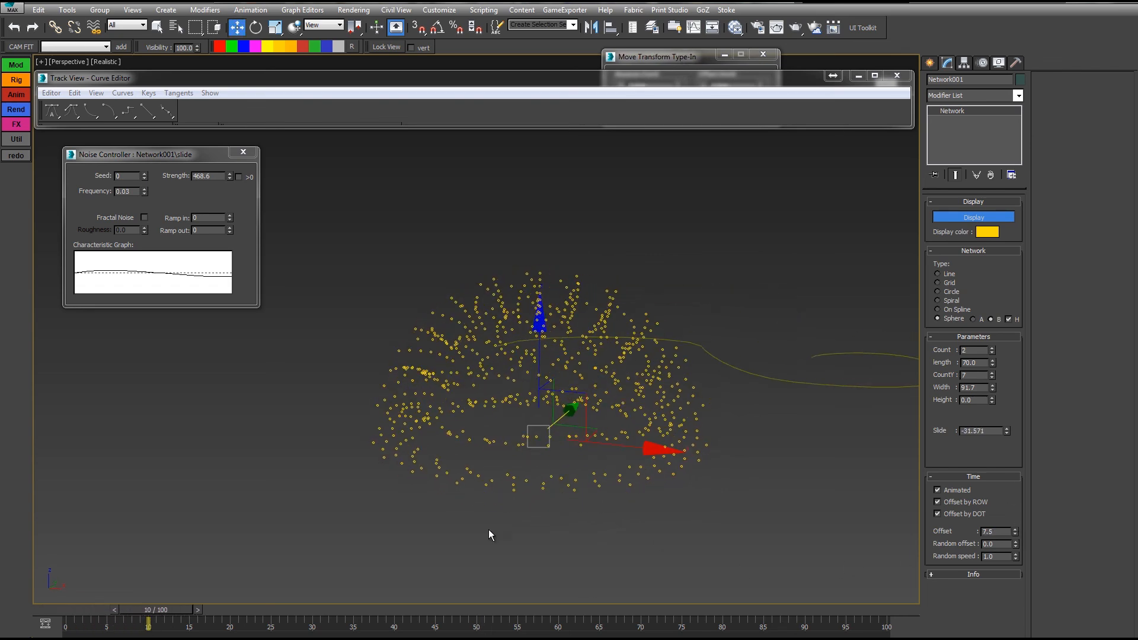
{"action": "left_click_drag", "start_coordinate": [82, 609], "coordinate": [460, 625]}
{"action": "key", "text": "w"}
{"action": "middle_click_drag", "start_coordinate": [553, 520], "coordinate": [483, 581], "text": "alt"}
{"action": "key", "text": "q"}
{"action": "left_click_drag", "start_coordinate": [457, 612], "coordinate": [830, 599]}
{"action": "key", "text": "w"}
{"action": "middle_click_drag", "start_coordinate": [830, 522], "coordinate": [804, 510], "text": "alt"}
{"action": "scroll", "coordinate": [801, 510], "scroll_direction": "down", "scroll_amount": 3}
{"action": "left_click_drag", "start_coordinate": [834, 607], "coordinate": [65, 609]}
{"action": "mouse_move", "coordinate": [608, 441]}
{"action": "middle_mouse_down", "text": "alt"}
{"action": "mouse_move", "coordinate": [578, 492]}
{"action": "mouse_move", "coordinate": [623, 430]}
{"action": "middle_mouse_up", "text": "alt"}
Step: Switch the network layout from sphere to grid and preview it at frame 48
{"action": "left_click", "coordinate": [938, 283]}
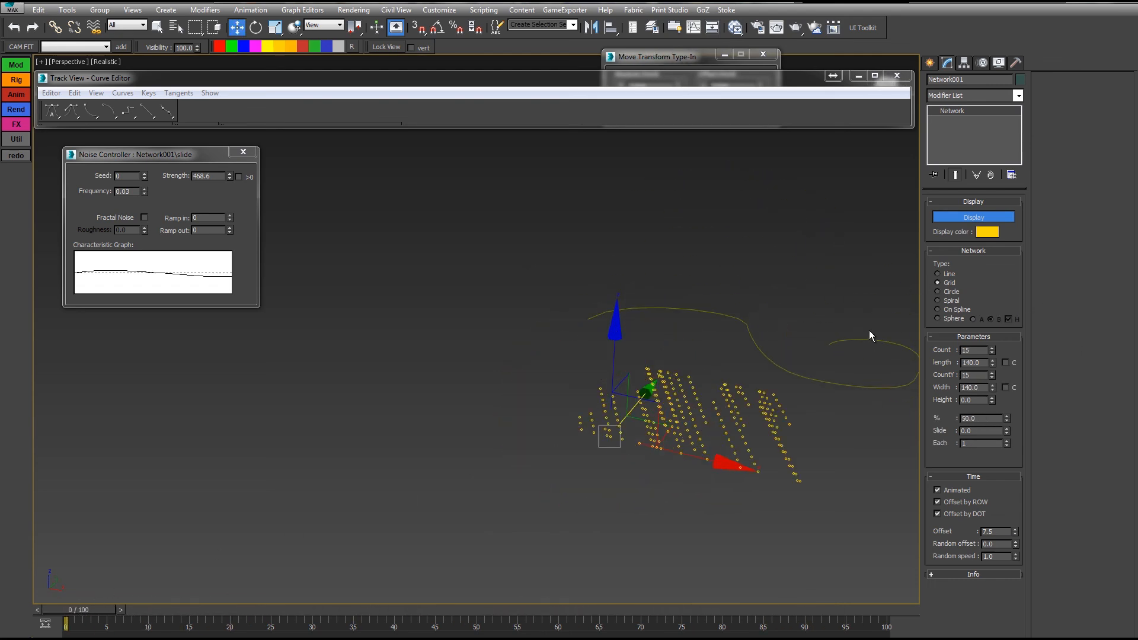
{"action": "middle_click_drag", "start_coordinate": [870, 329], "coordinate": [293, 586], "text": "alt"}
{"action": "left_click_drag", "start_coordinate": [75, 617], "coordinate": [459, 622]}
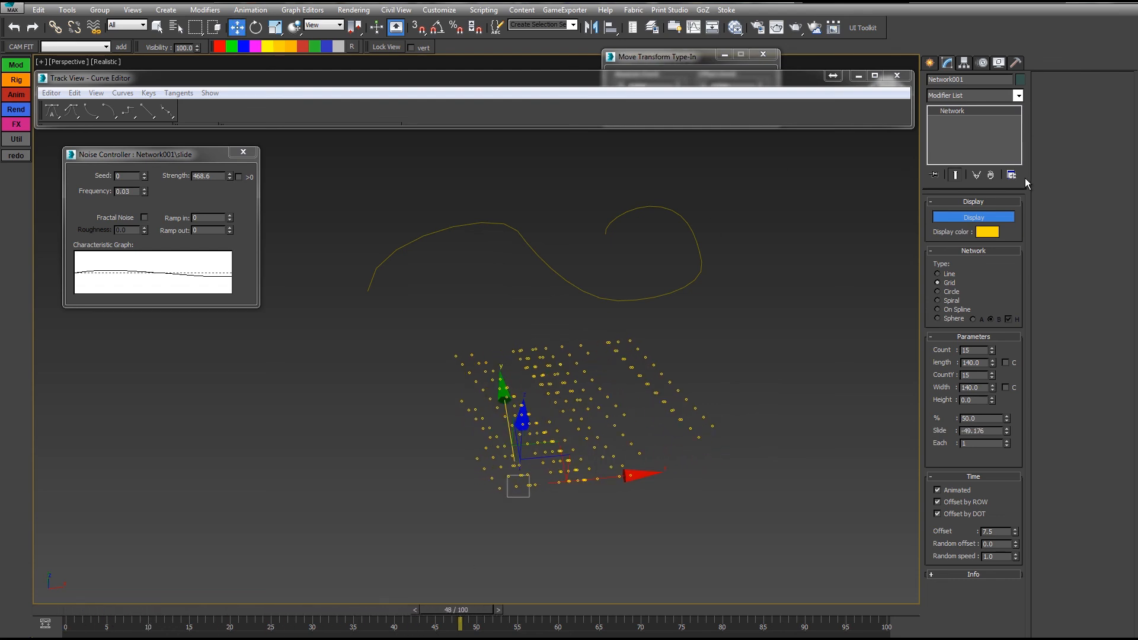
Step: Add a Bend modifier on the X axis with angle -289.5 to curl the grid
{"action": "left_click", "coordinate": [1008, 95]}
{"action": "key", "text": "b"}
{"action": "left_click", "coordinate": [962, 112]}
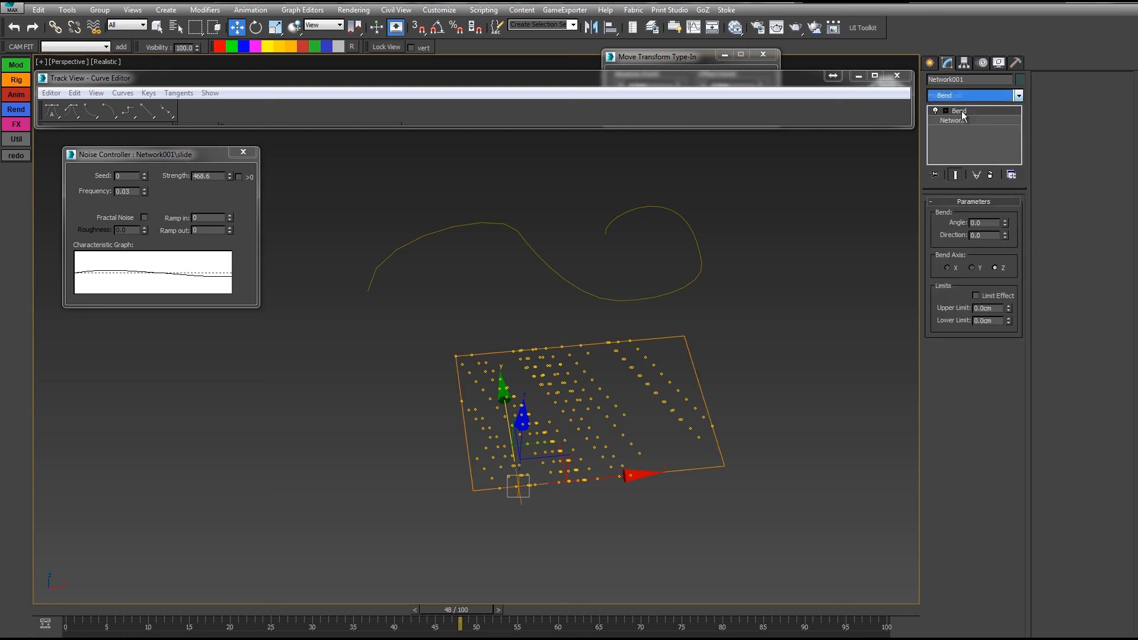
{"action": "left_click", "coordinate": [972, 267]}
{"action": "left_click", "coordinate": [948, 268]}
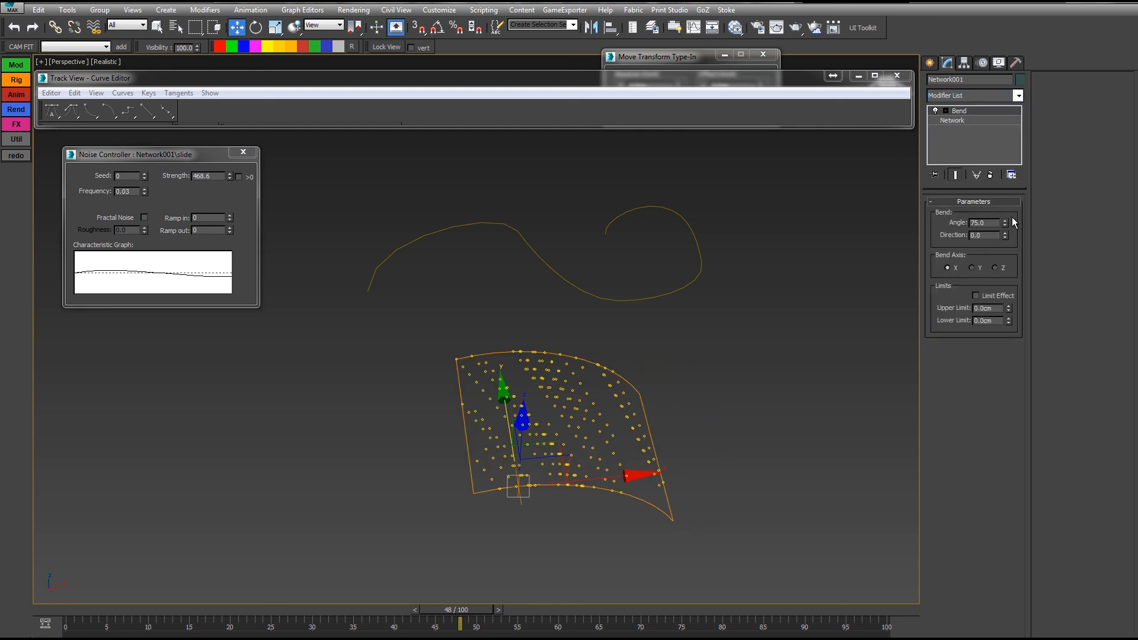
{"action": "left_click_drag", "start_coordinate": [1005, 223], "coordinate": [669, 487]}
Step: Orbit and scrub the animation to inspect the curled dot tube
{"action": "middle_click_drag", "start_coordinate": [669, 487], "coordinate": [236, 525], "text": "alt"}
{"action": "key", "text": "q"}
{"action": "left_click_drag", "start_coordinate": [73, 622], "coordinate": [484, 627]}
{"action": "key", "text": "slash"}
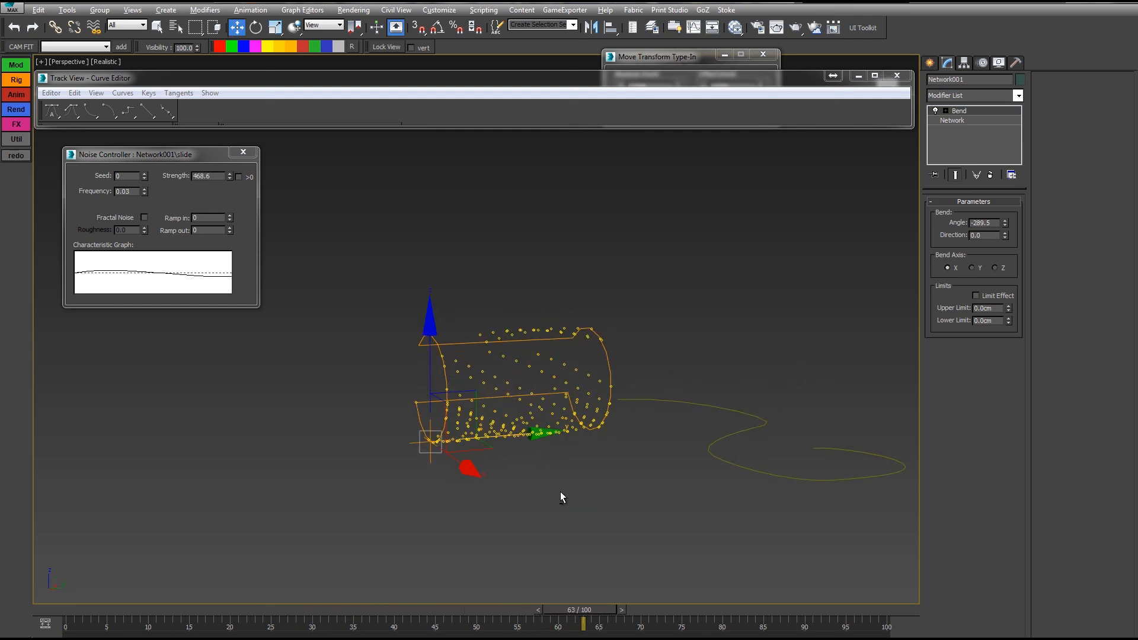
{"action": "middle_click_drag", "start_coordinate": [560, 493], "coordinate": [549, 411], "text": "alt"}
{"action": "scroll", "coordinate": [494, 376], "scroll_direction": "up", "scroll_amount": 2}
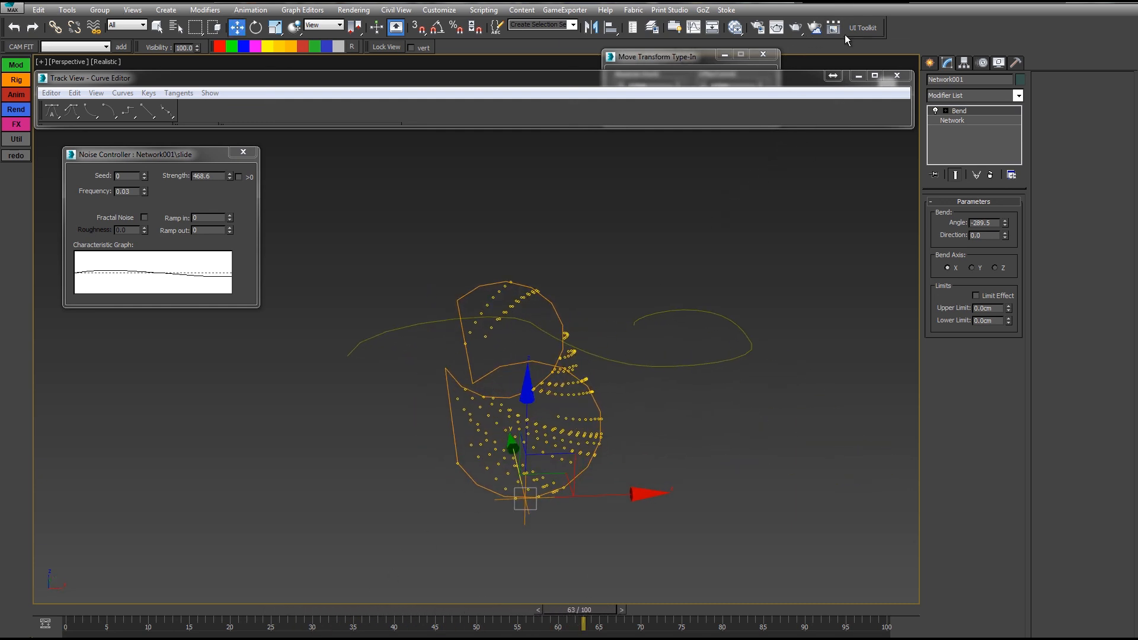
Step: Show the UI Toolkit panel on its Others category and move it aside
{"action": "left_click", "coordinate": [864, 29]}
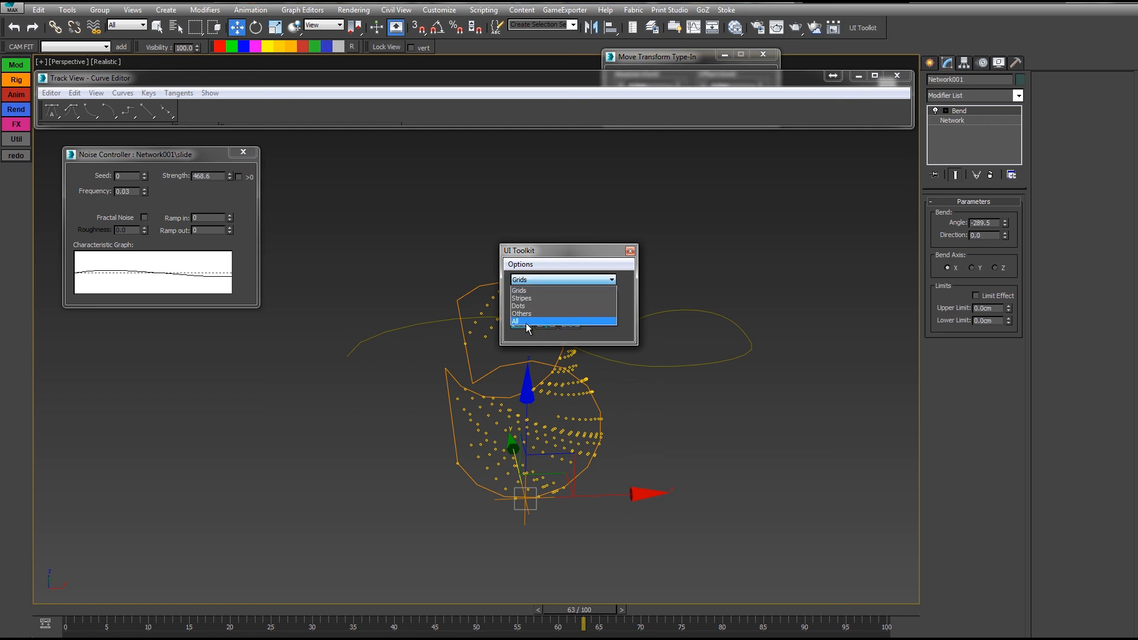
{"action": "left_click", "coordinate": [528, 314]}
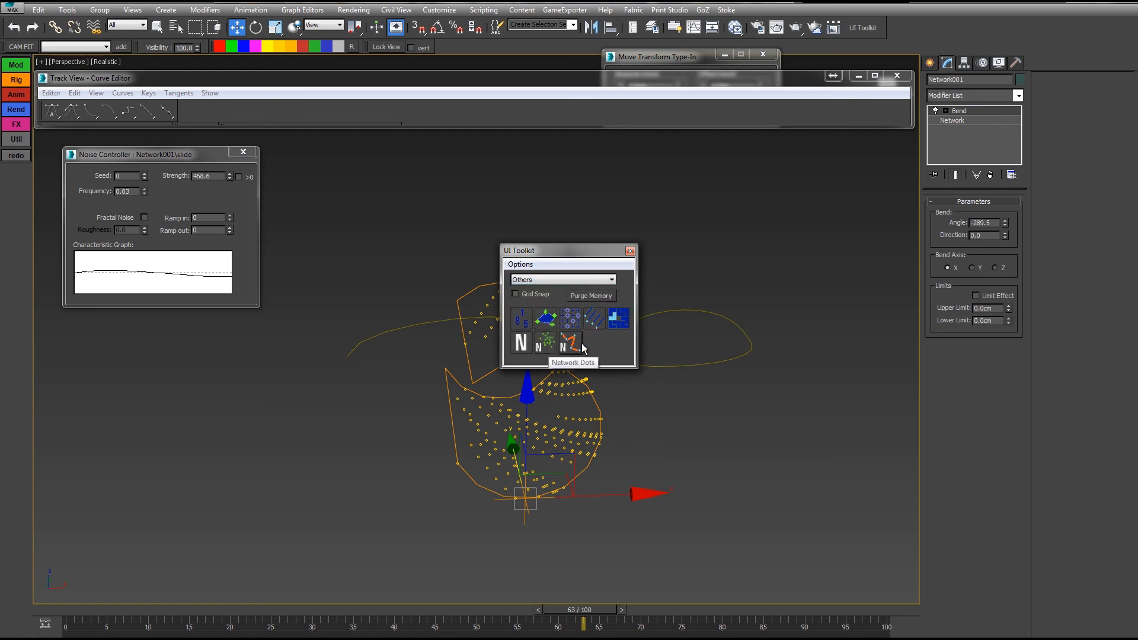
{"action": "left_click_drag", "start_coordinate": [549, 251], "coordinate": [632, 203]}
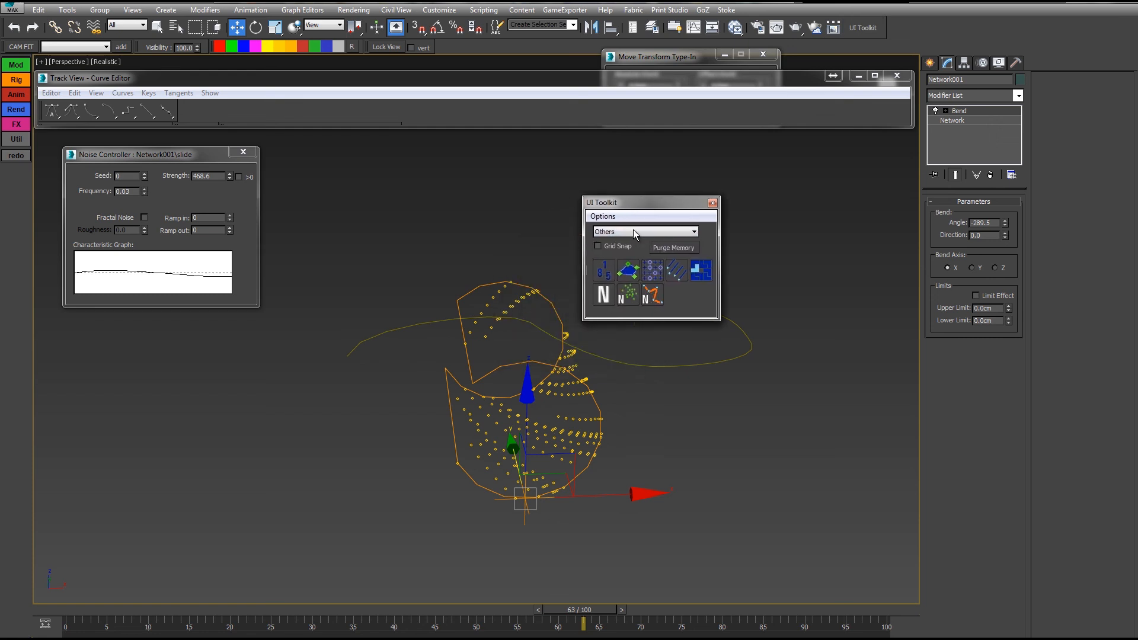
Step: Pan and orbit the view to show the bent network's tube shape
{"action": "scroll", "coordinate": [621, 386], "scroll_direction": "up", "scroll_amount": 5}
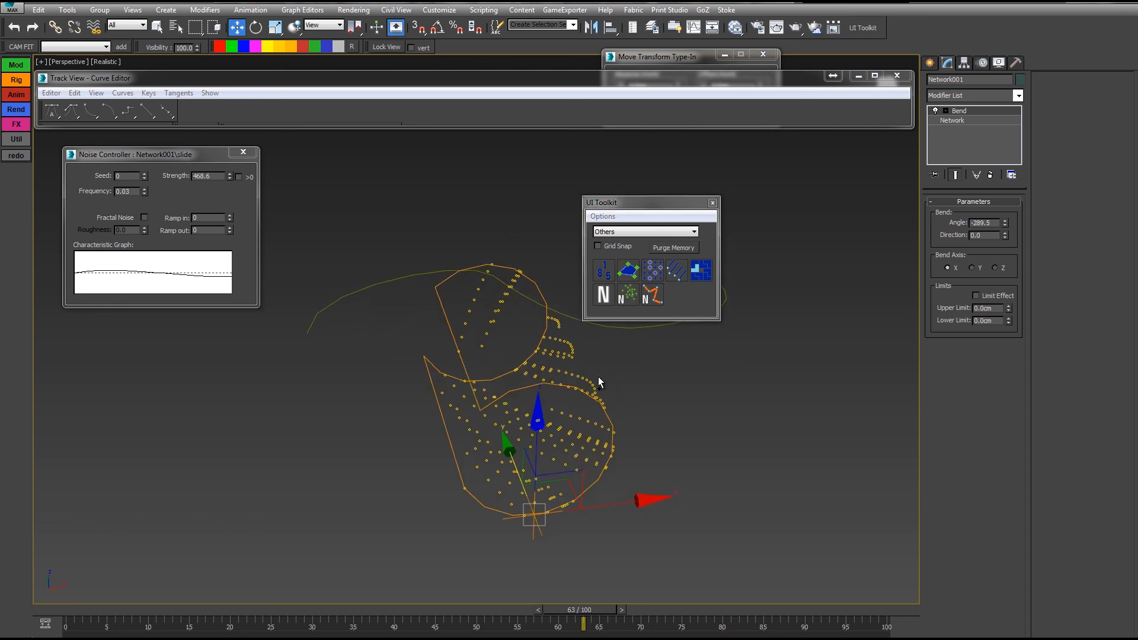
{"action": "middle_click_drag", "start_coordinate": [595, 384], "coordinate": [578, 360]}
{"action": "middle_click_drag", "start_coordinate": [534, 392], "coordinate": [500, 307], "text": "alt"}
{"action": "middle_click_drag", "start_coordinate": [517, 431], "coordinate": [607, 402], "text": "alt"}
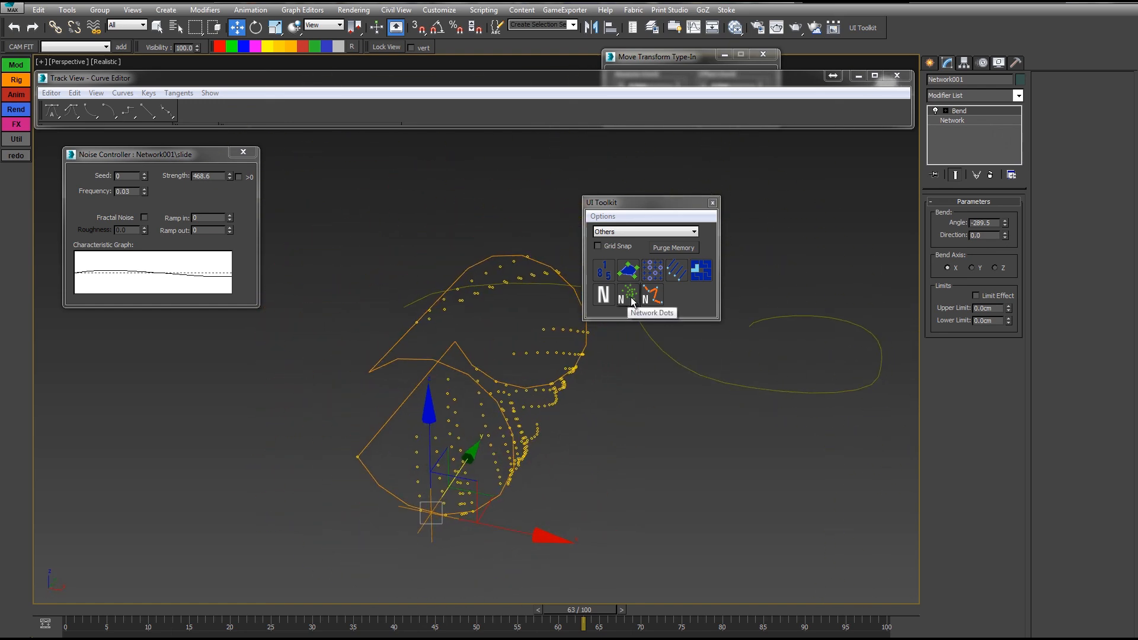
{"action": "middle_click_drag", "start_coordinate": [658, 338], "coordinate": [590, 390], "text": "alt"}
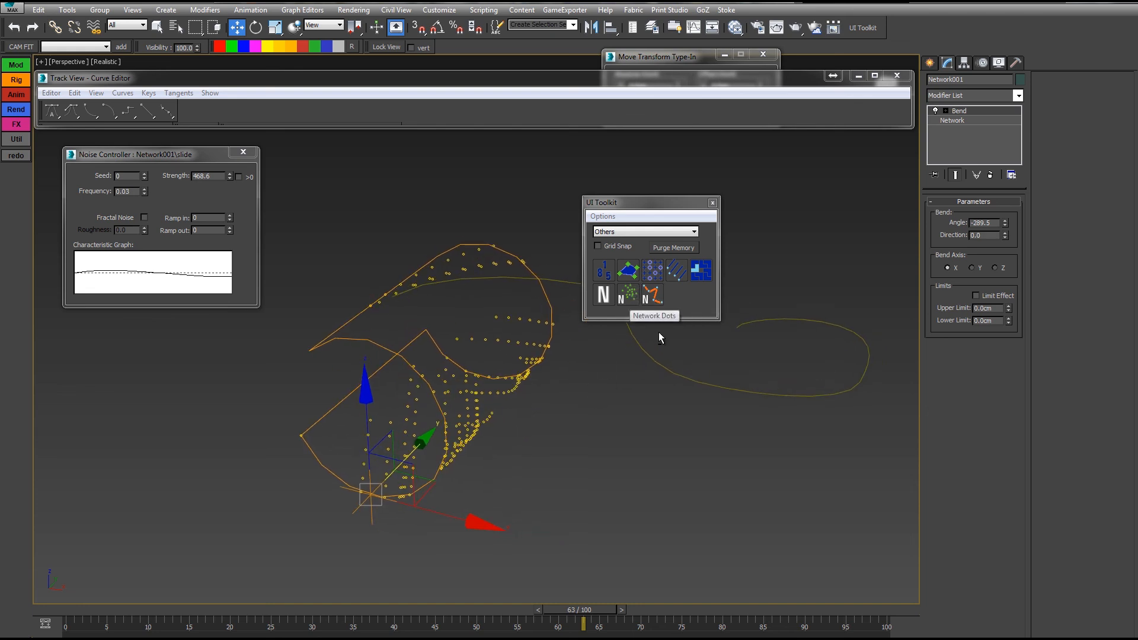
{"action": "middle_click_drag", "start_coordinate": [659, 332], "coordinate": [575, 375], "text": "alt"}
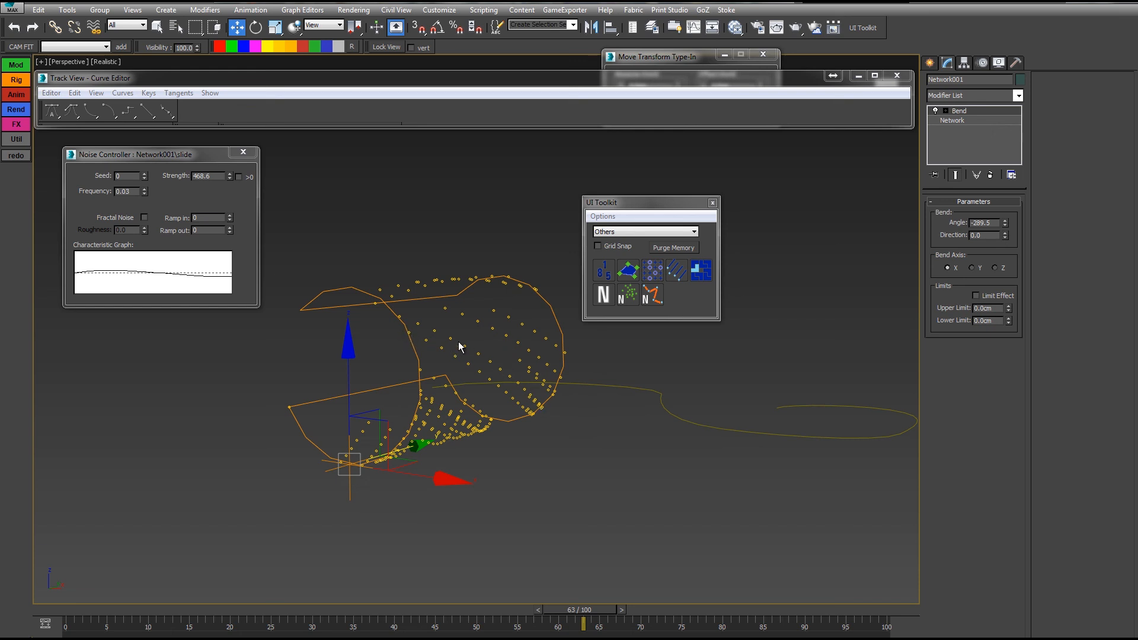
{"action": "middle_click_drag", "start_coordinate": [466, 281], "coordinate": [442, 297], "text": "alt"}
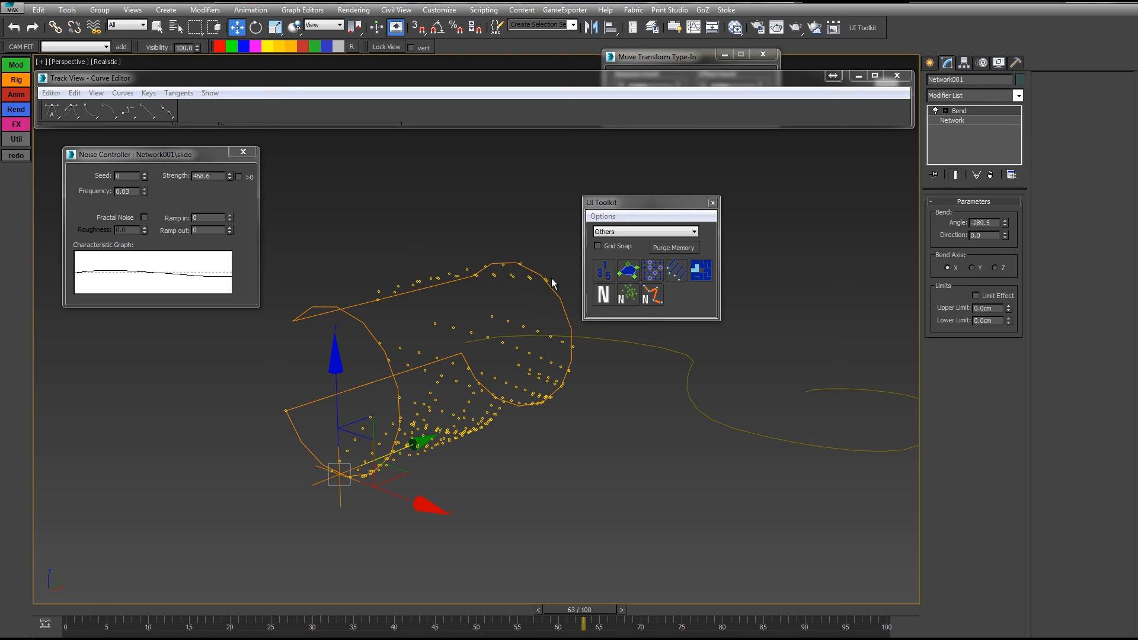
{"action": "middle_click_drag", "start_coordinate": [462, 325], "coordinate": [617, 374], "text": "alt"}
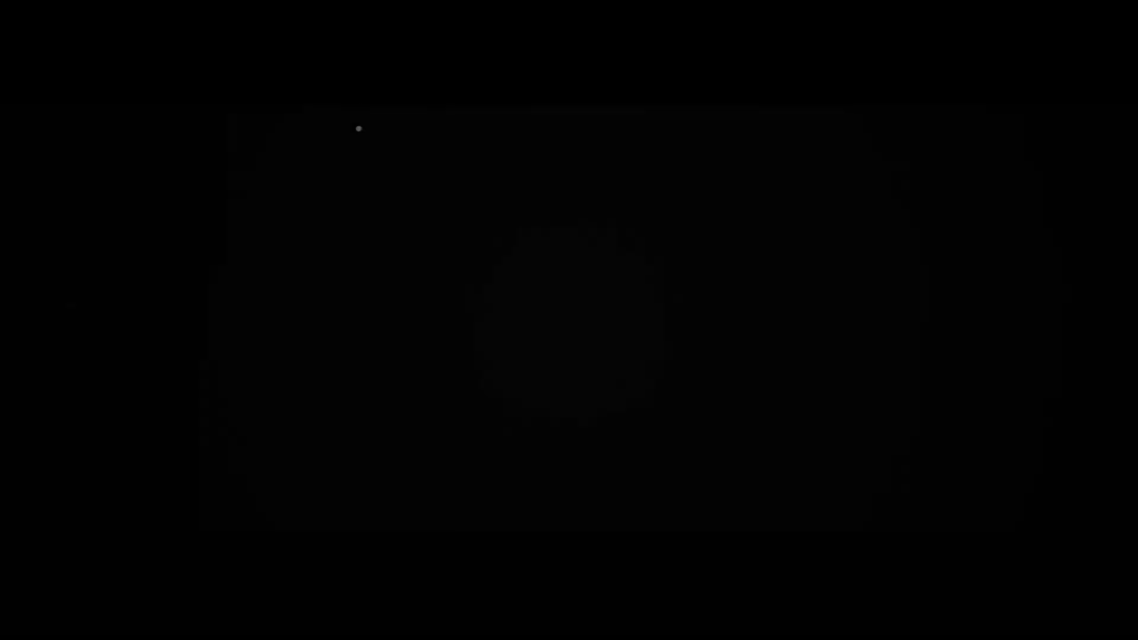